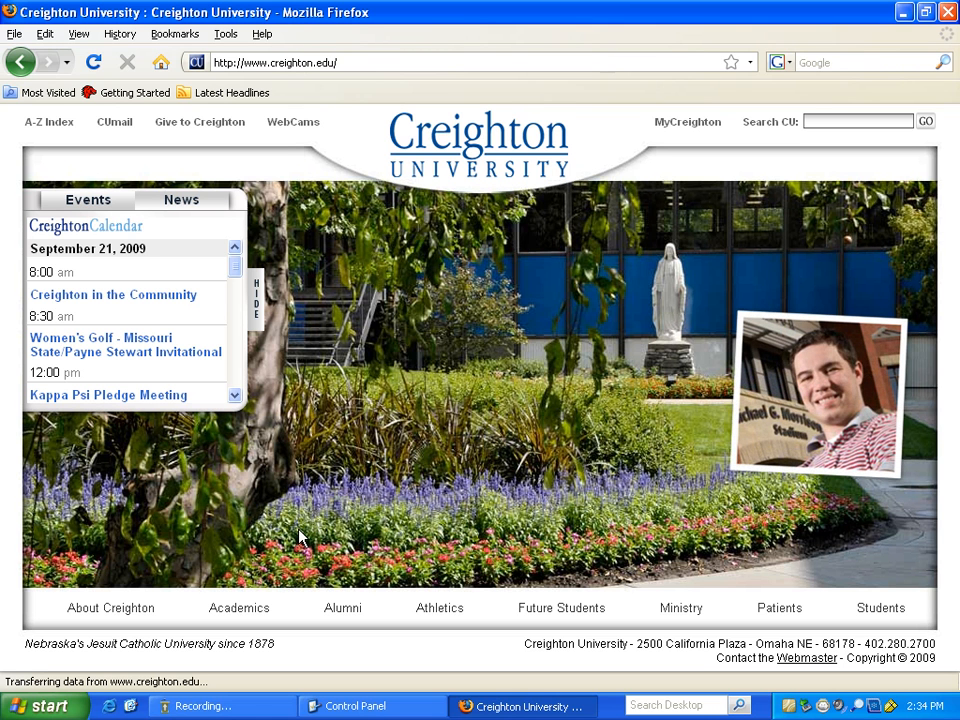
# - Open the Creighton Faculty and Staff page and select its web address
pyautogui.moveTo(250, 608)
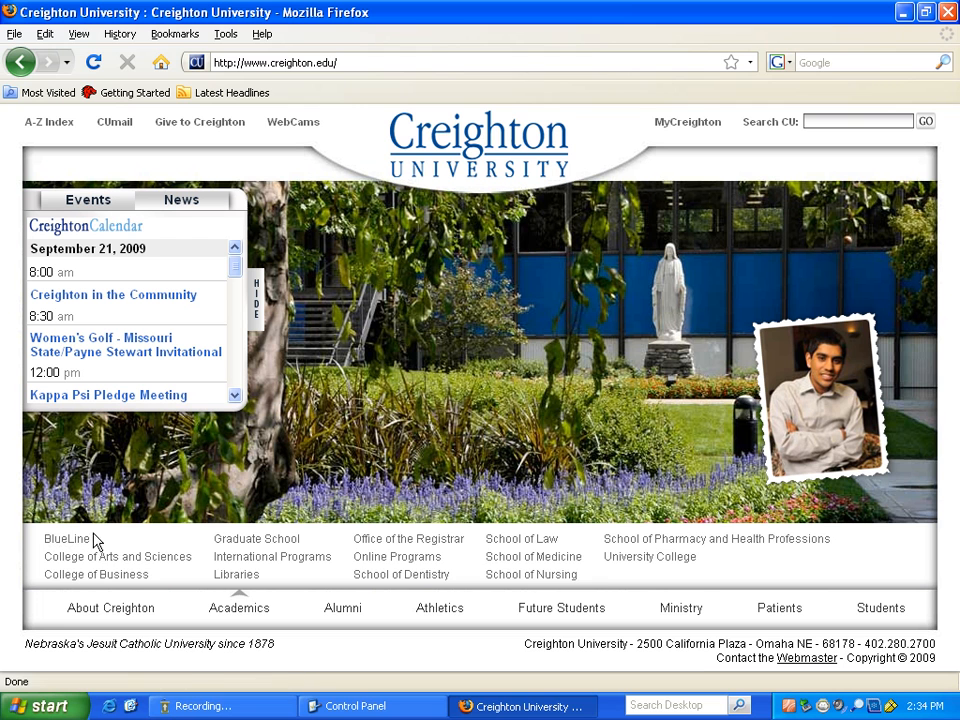
pyautogui.moveTo(142, 622)
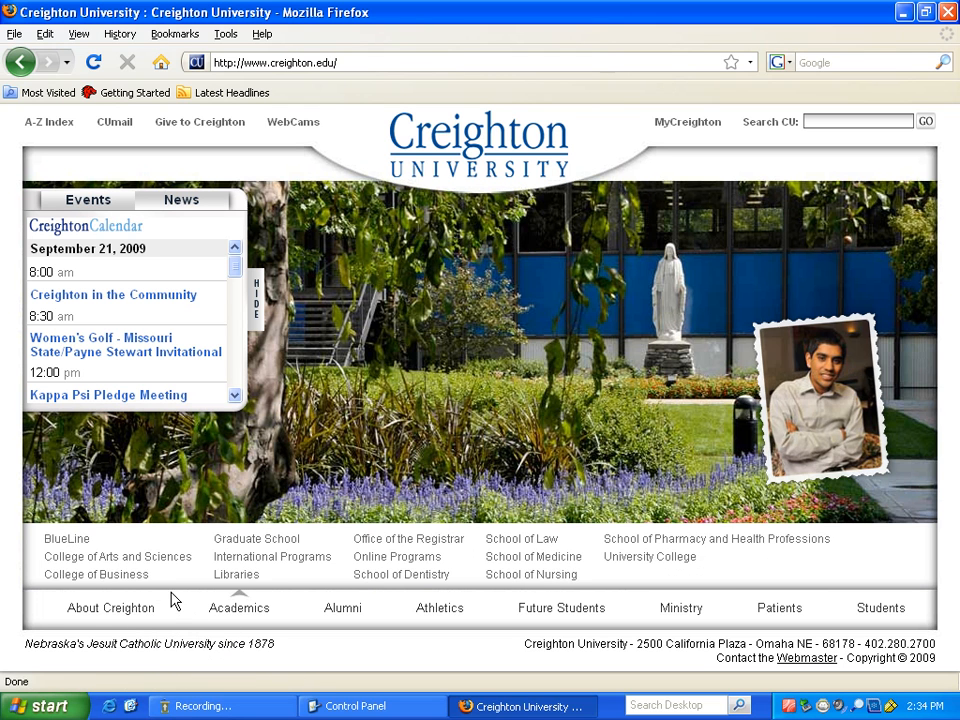
pyautogui.click(396, 564)
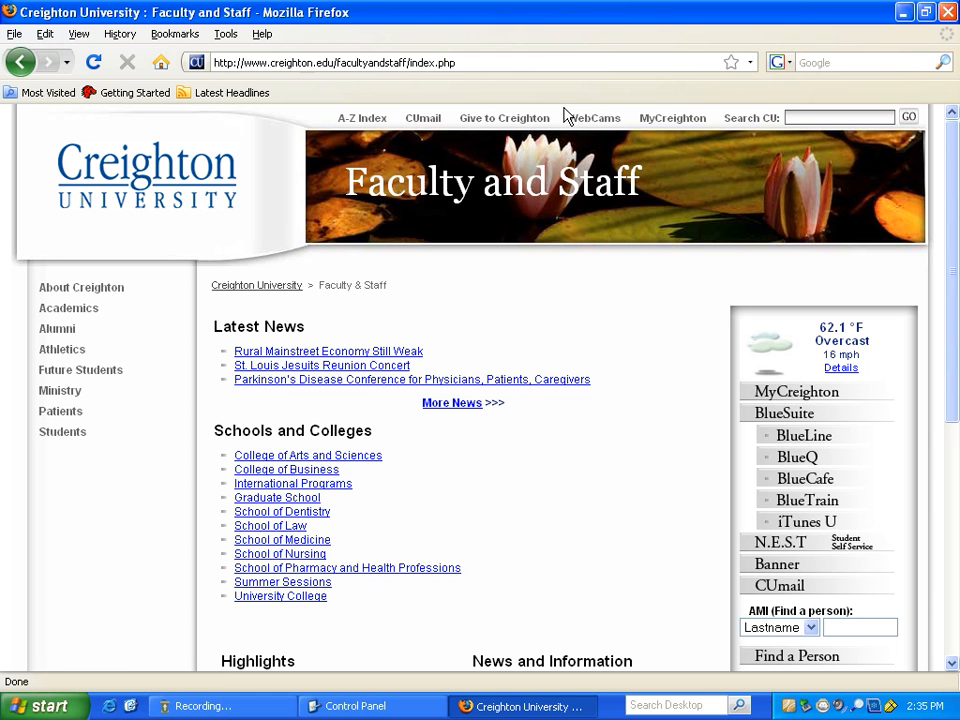
pyautogui.click(463, 62)
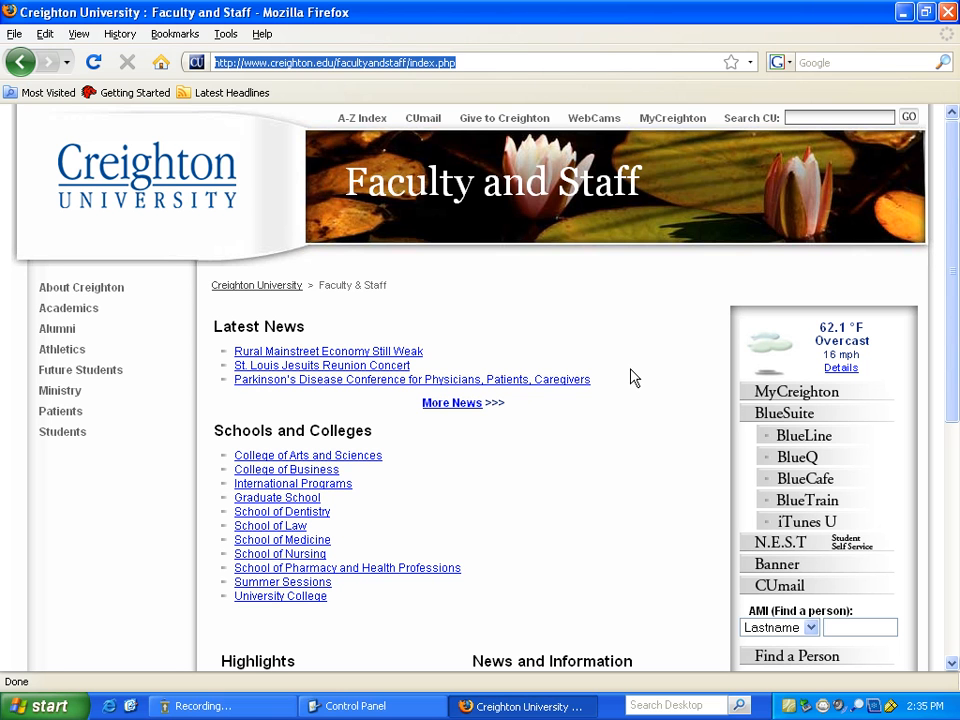
# - Go to blueline.creighton.edu to load the BlueLine log-on page
pyautogui.write('blueline.c')
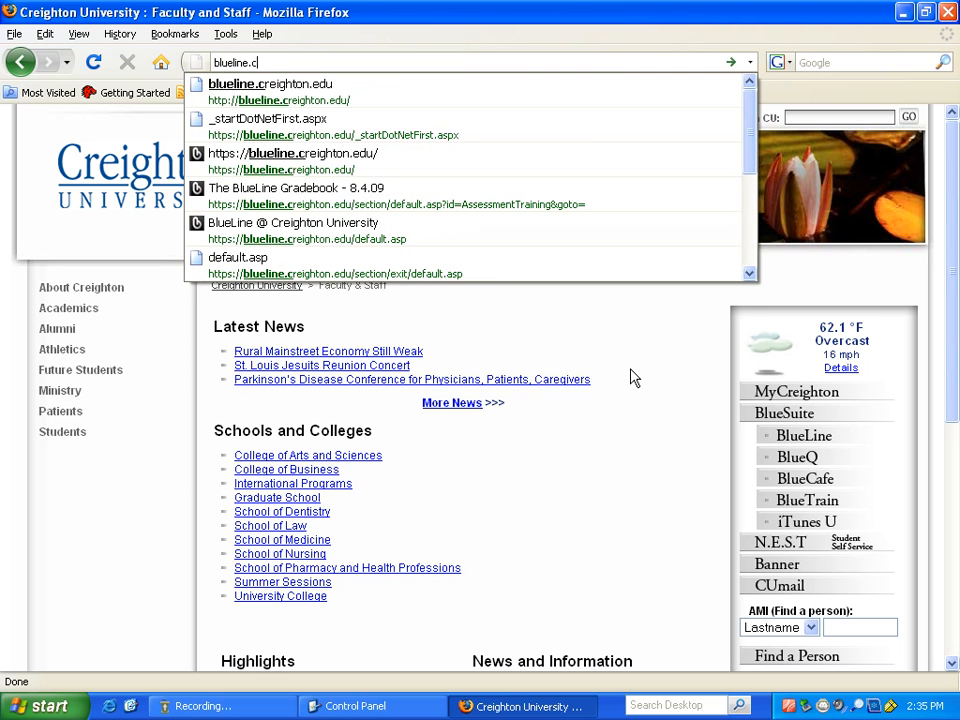
pyautogui.write('reighton.edu')
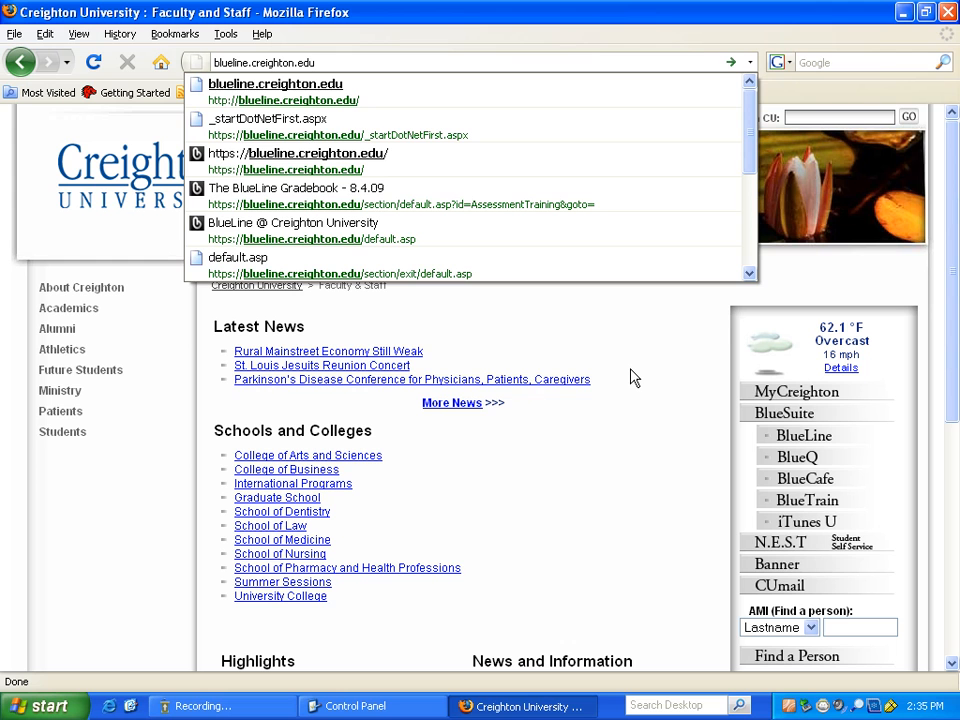
pyautogui.press('Return')
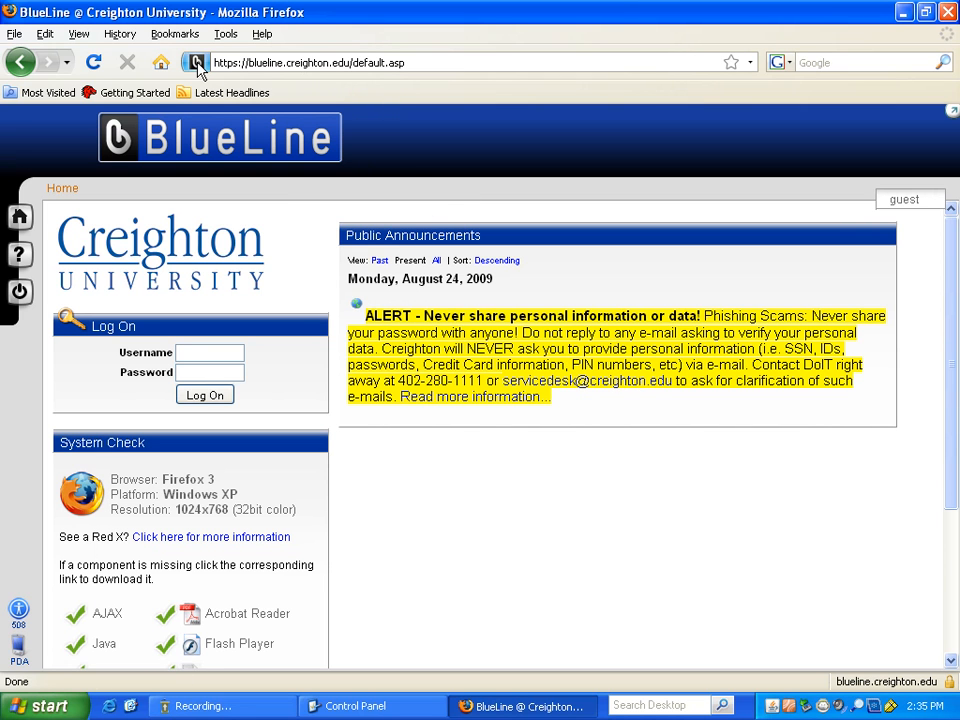
# - Add a BlueLine bookmark to the Bookmarks Toolbar and reload the site from it
pyautogui.moveTo(196, 62); pyautogui.dragTo(315, 92)
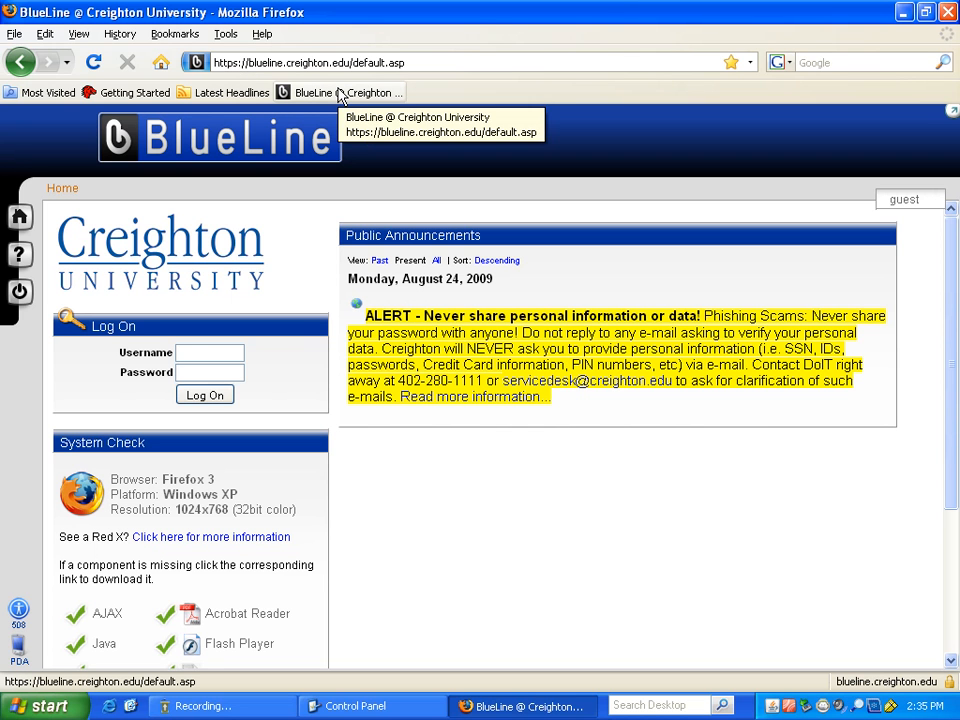
pyautogui.click(343, 93)
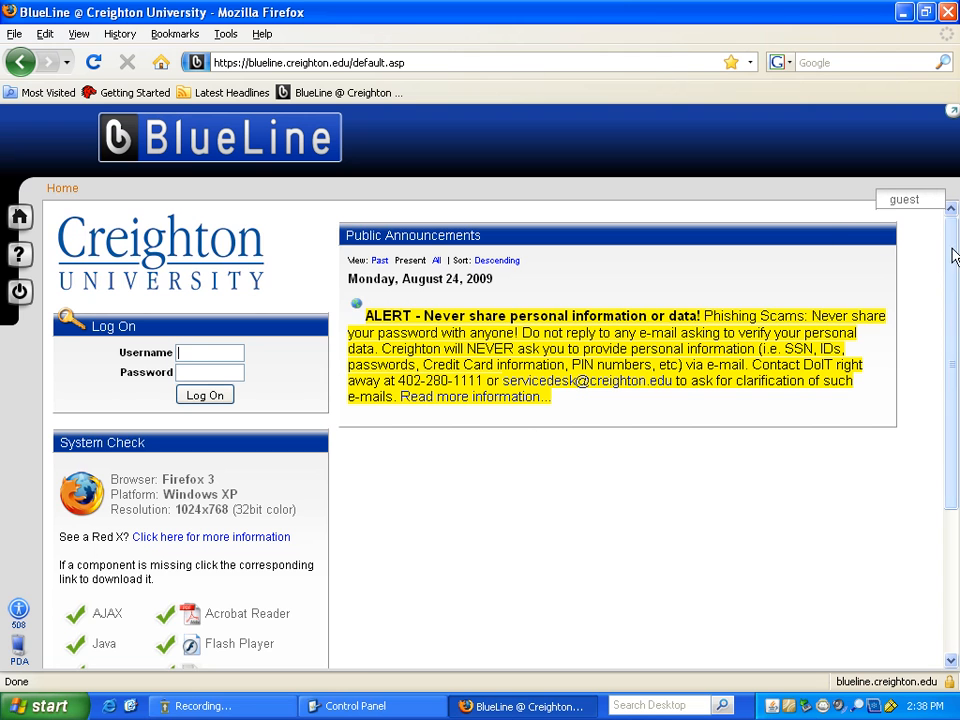
pyautogui.moveTo(952, 256); pyautogui.dragTo(924, 390)
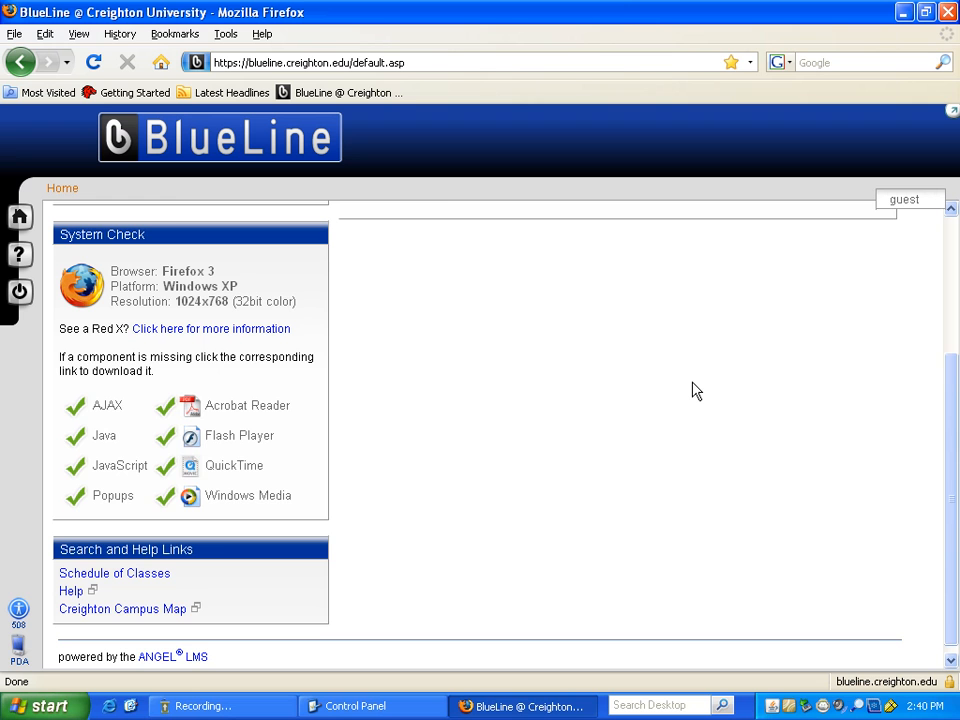
pyautogui.scroll(4, 589, 463)
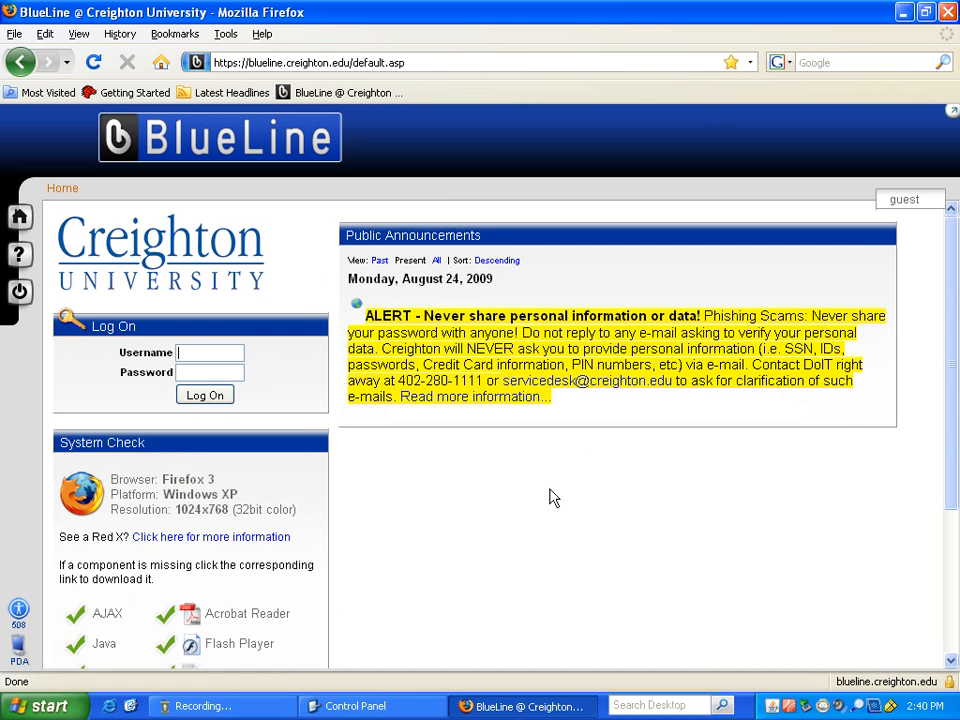
pyautogui.click(236, 350)
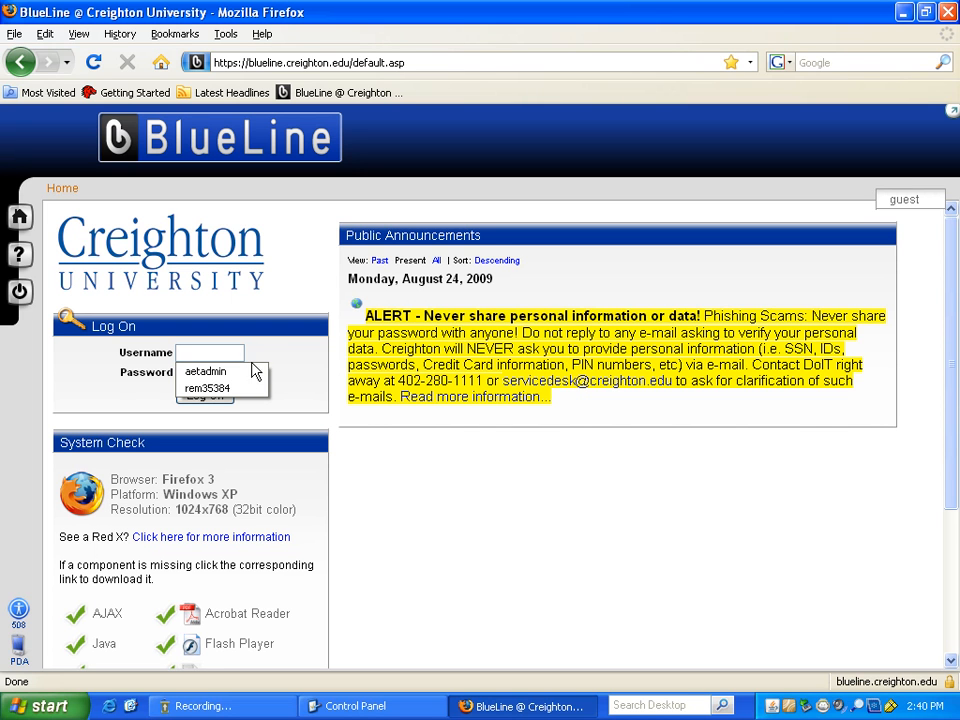
pyautogui.click(285, 365)
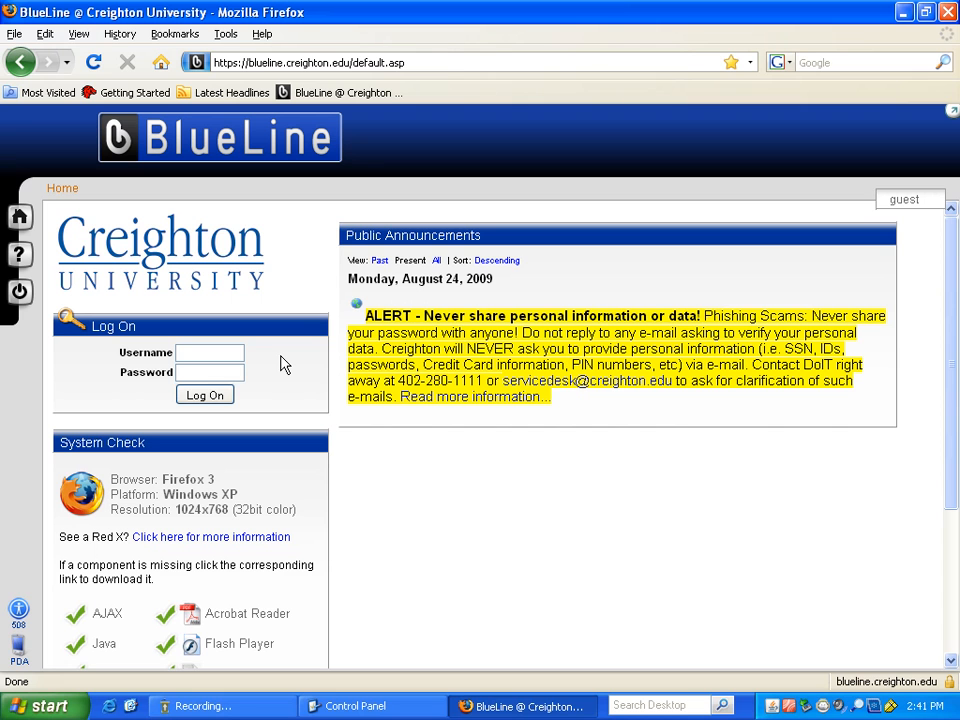
# - Log on to BlueLine with the account's username and password
pyautogui.click(195, 353)
pyautogui.write('rem35384')
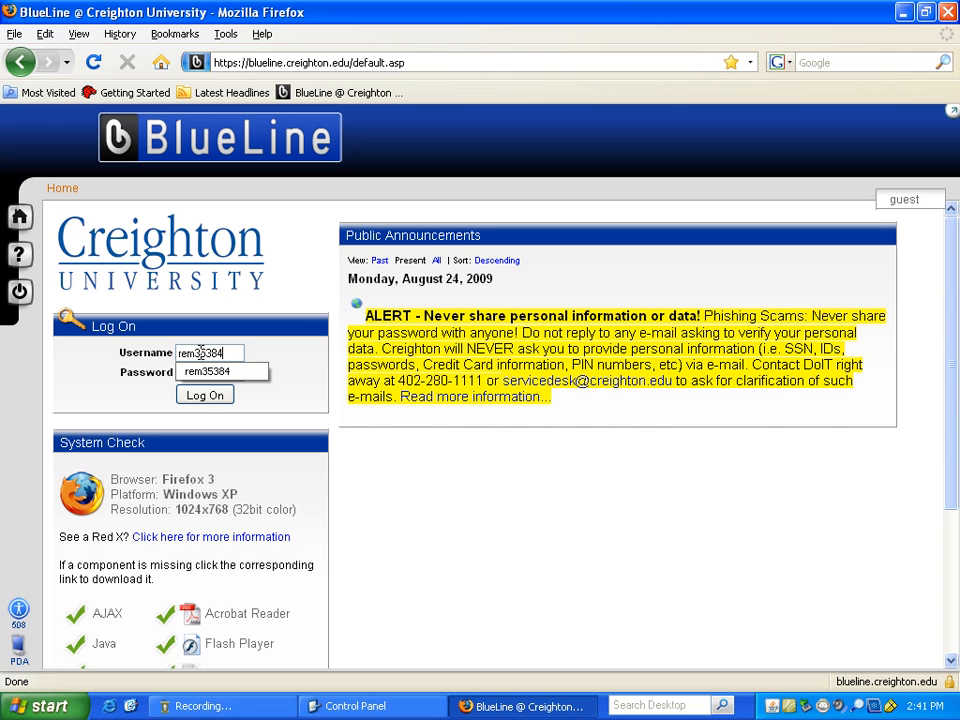
pyautogui.press('Tab')
pyautogui.write('******')
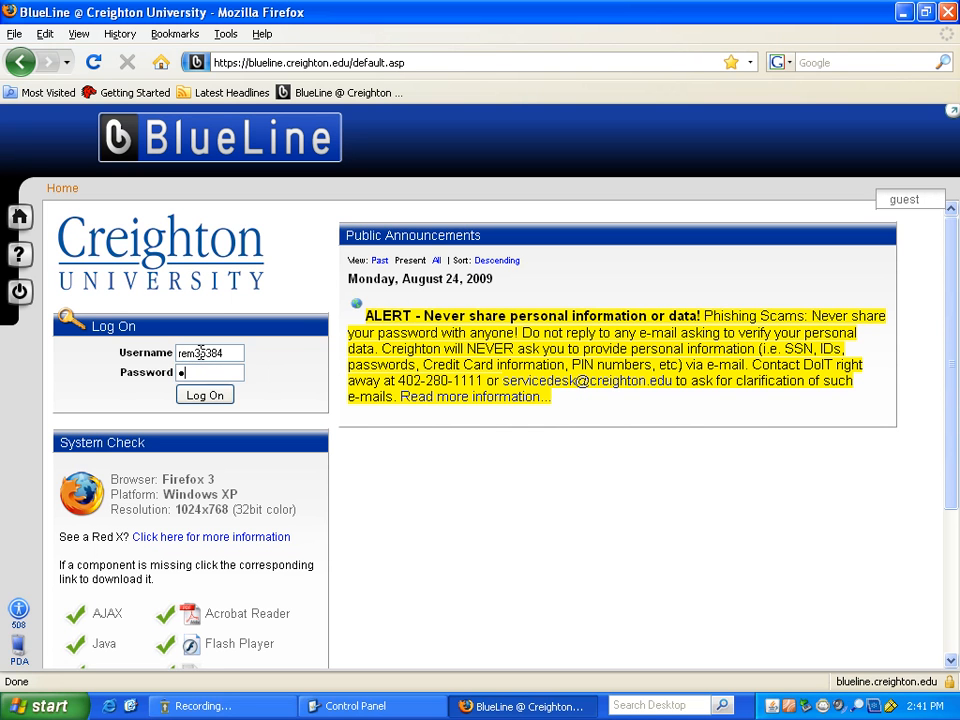
pyautogui.write('***')
pyautogui.click(219, 397)
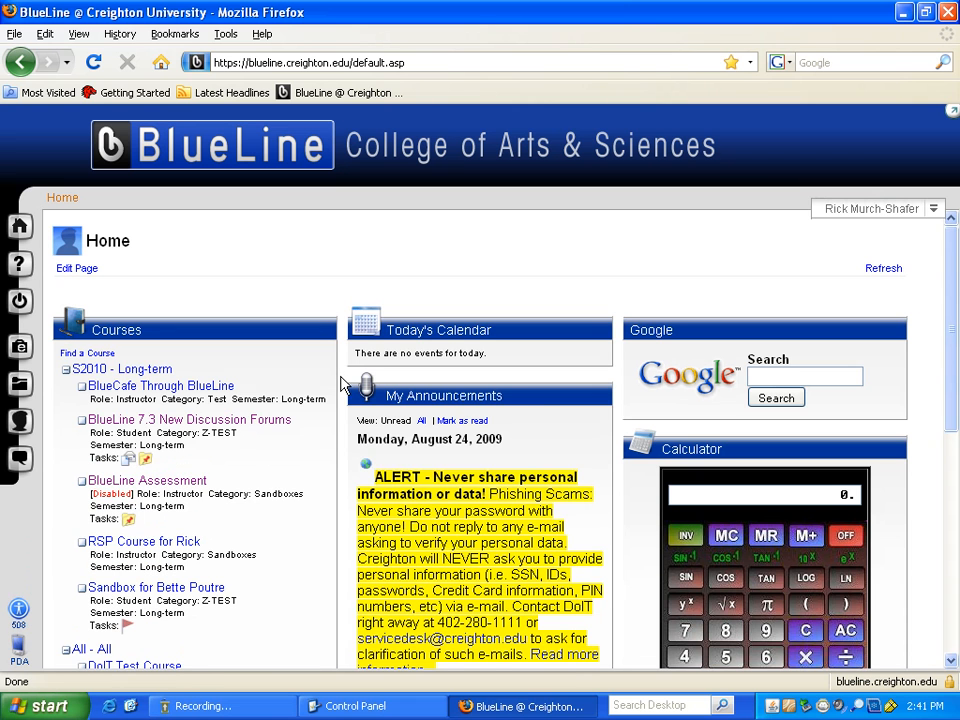
# - Look over the signed-in home page, then choose Log Off from the left sidebar
pyautogui.moveTo(533, 395)
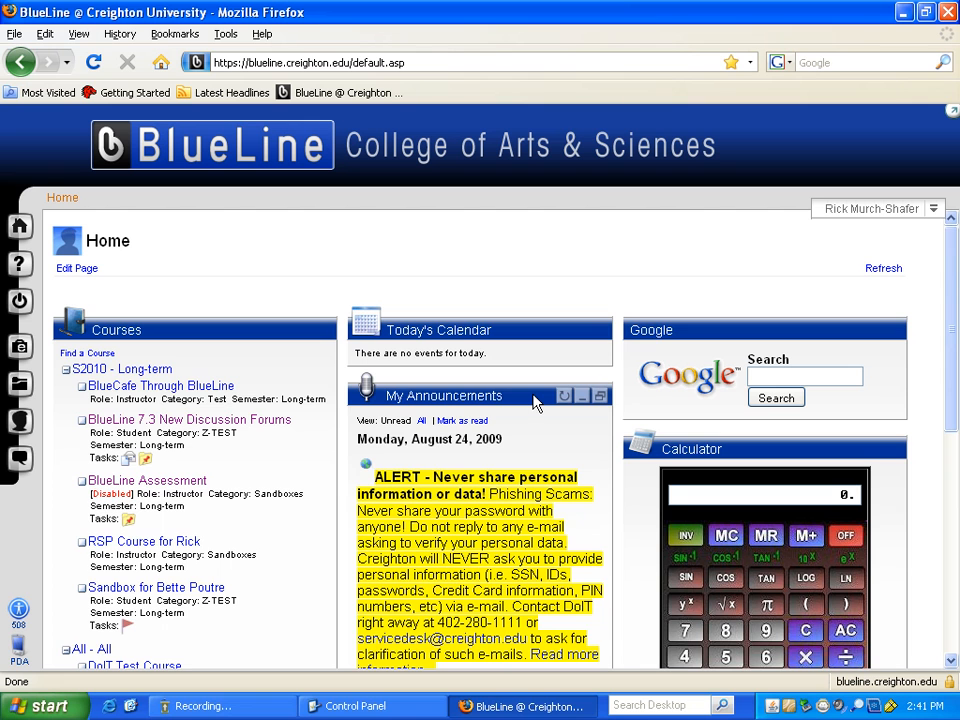
pyautogui.scroll(-5, 291, 583)
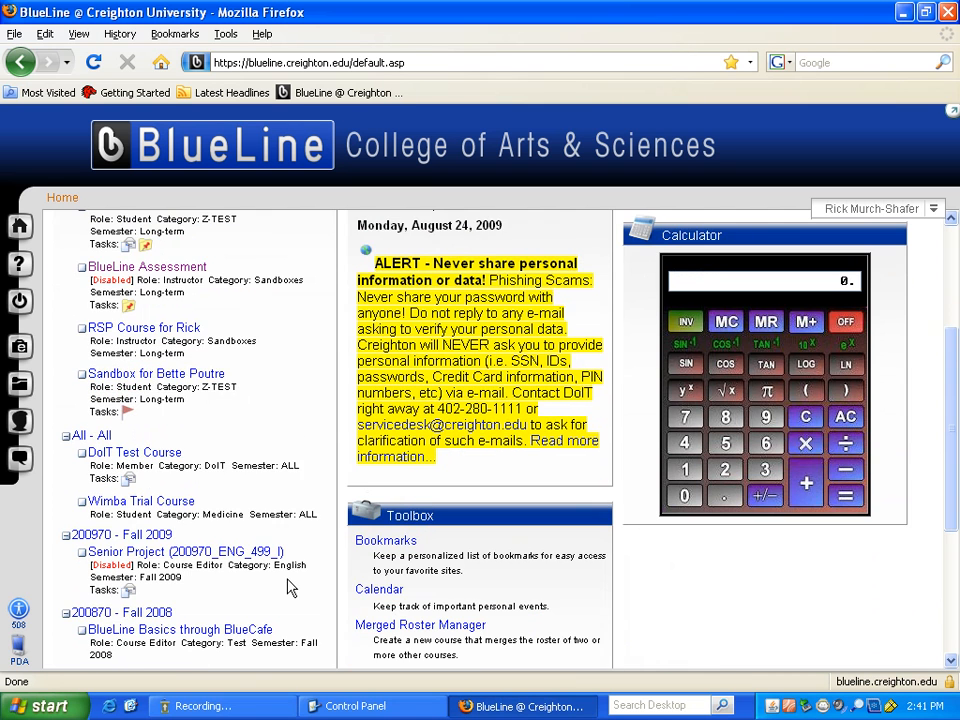
pyautogui.scroll(-1, 285, 581)
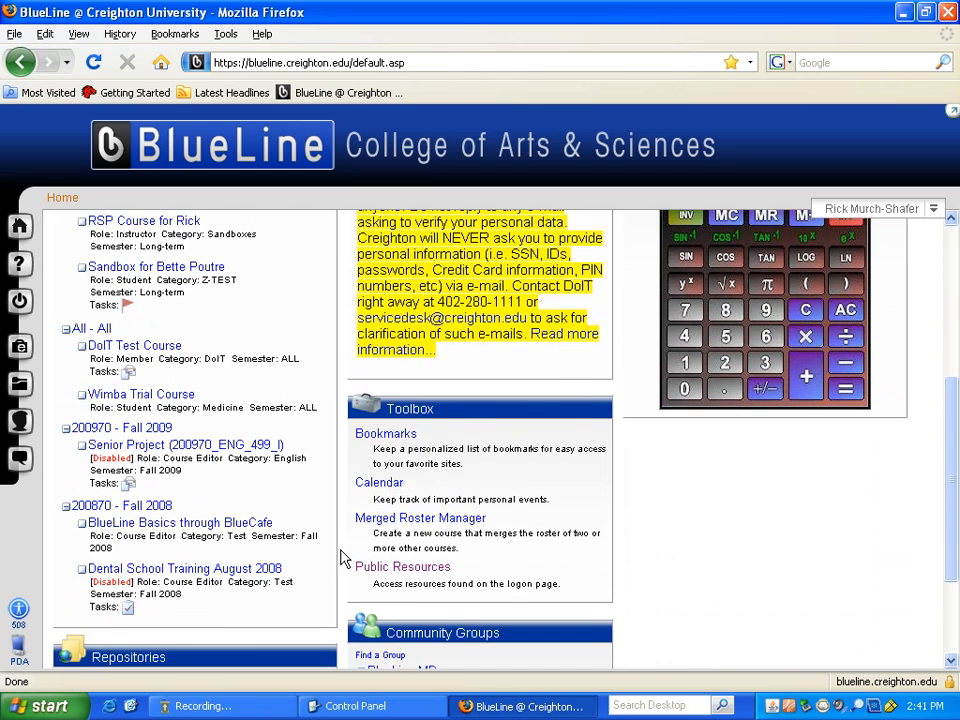
pyautogui.scroll(1, 343, 557)
pyautogui.scroll(3, 340, 557)
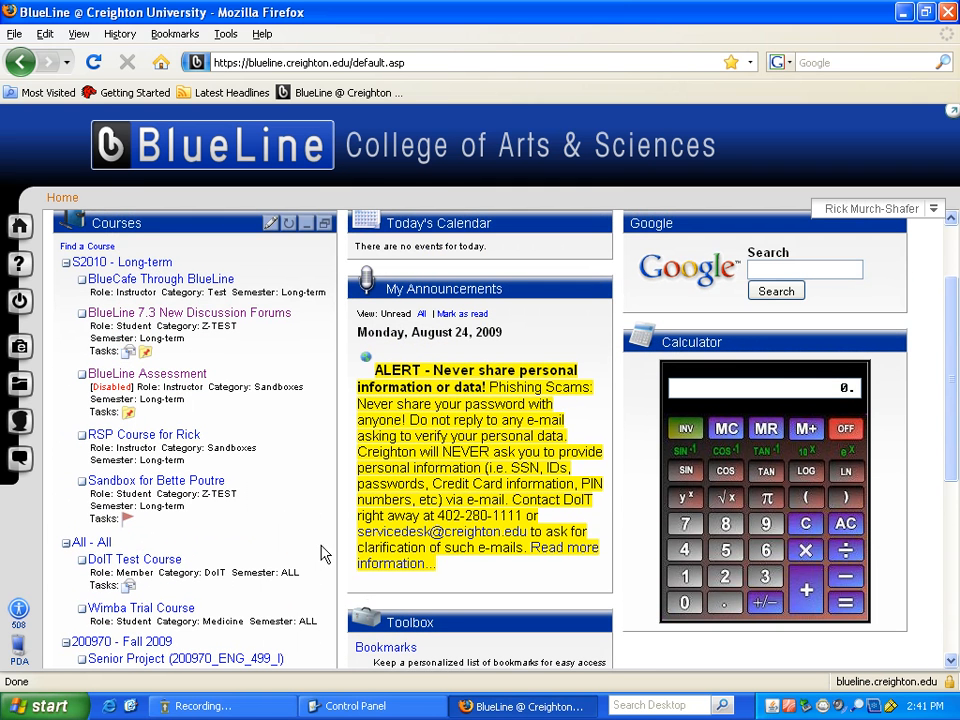
pyautogui.scroll(-1, 309, 549)
pyautogui.scroll(-2, 309, 549)
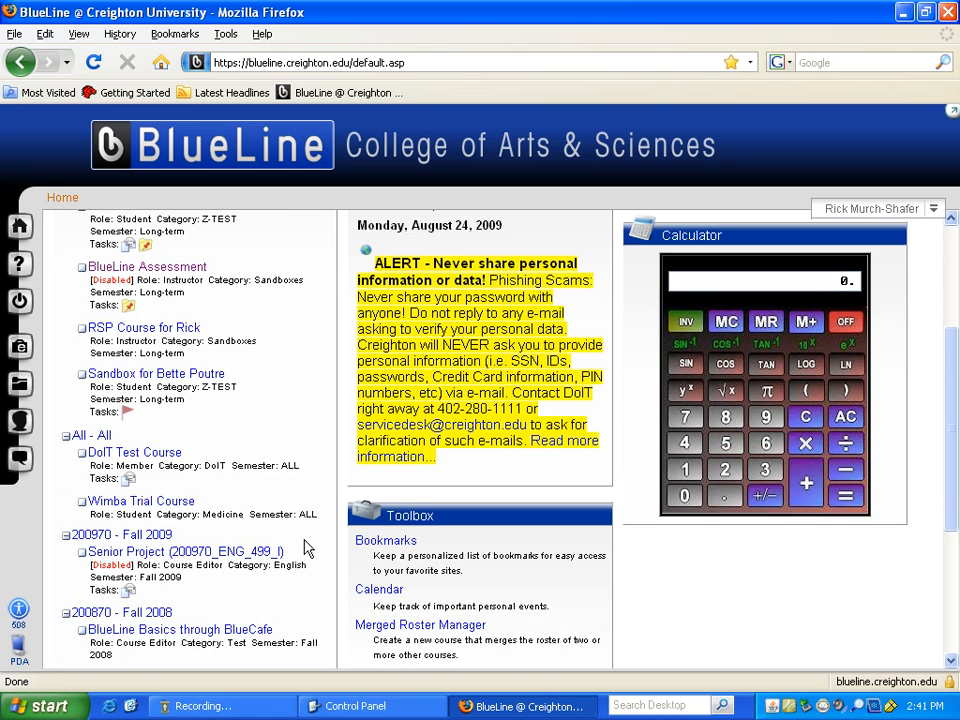
pyautogui.scroll(-3, 306, 549)
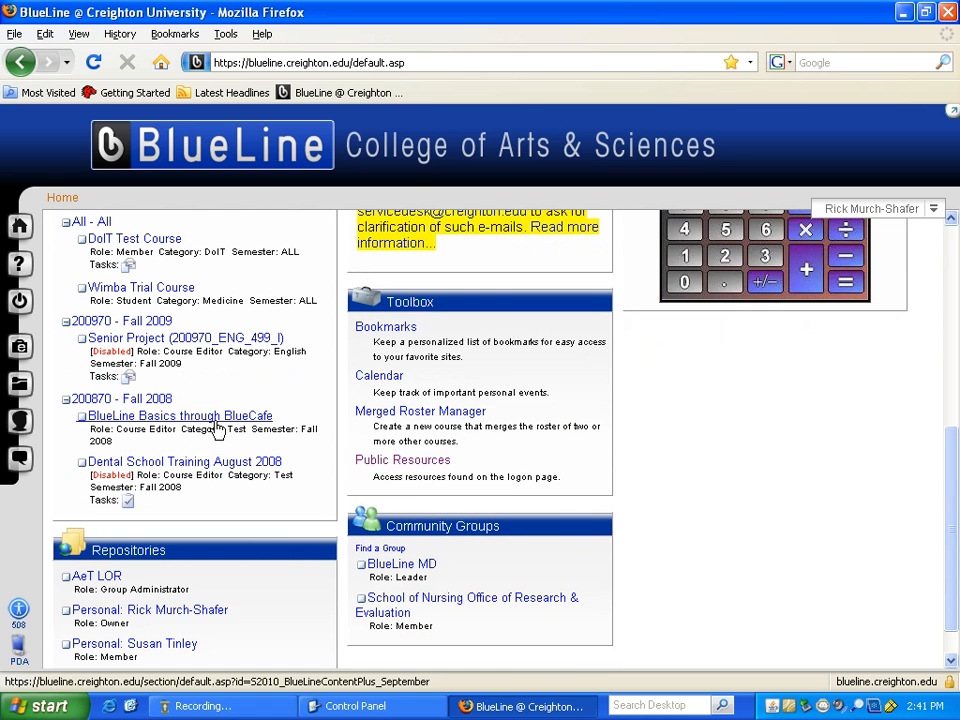
pyautogui.scroll(2, 228, 425)
pyautogui.scroll(3, 233, 425)
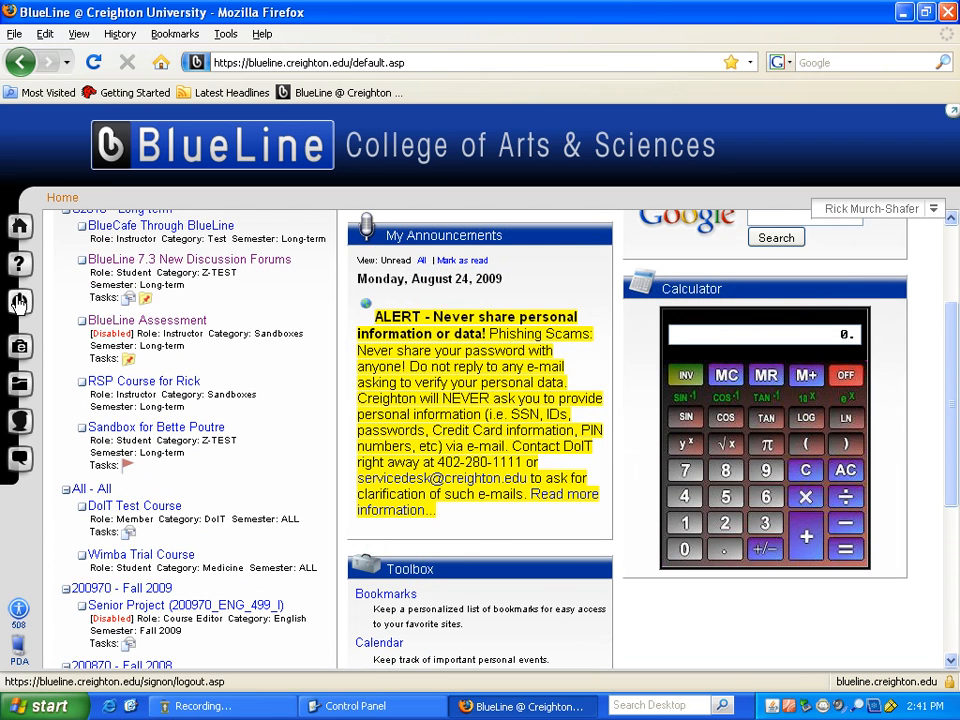
pyautogui.click(19, 300)
# - Confirm the log-off and sign back in with the instructor account's username and password
pyautogui.click(444, 380)
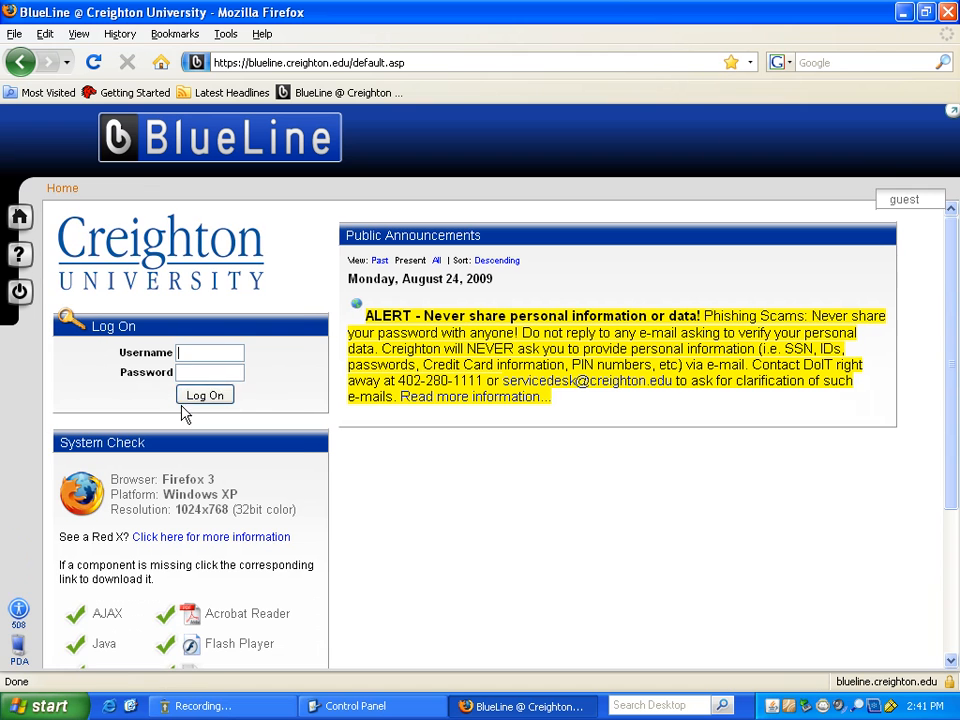
pyautogui.click(215, 350)
pyautogui.write('aetadmin')
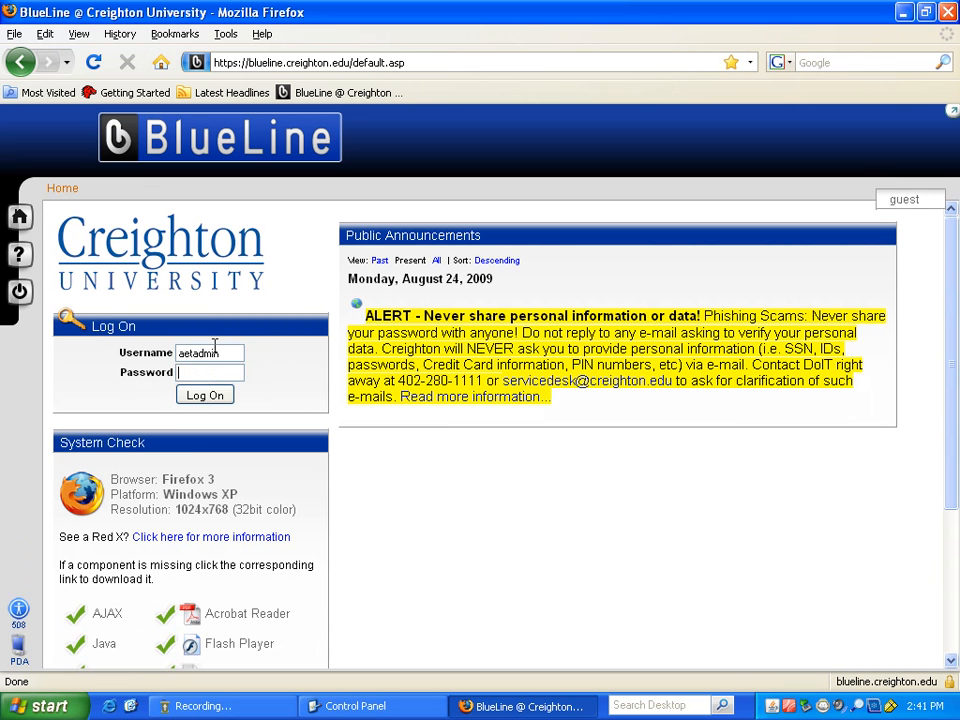
pyautogui.press('Tab')
pyautogui.write('••••••••')
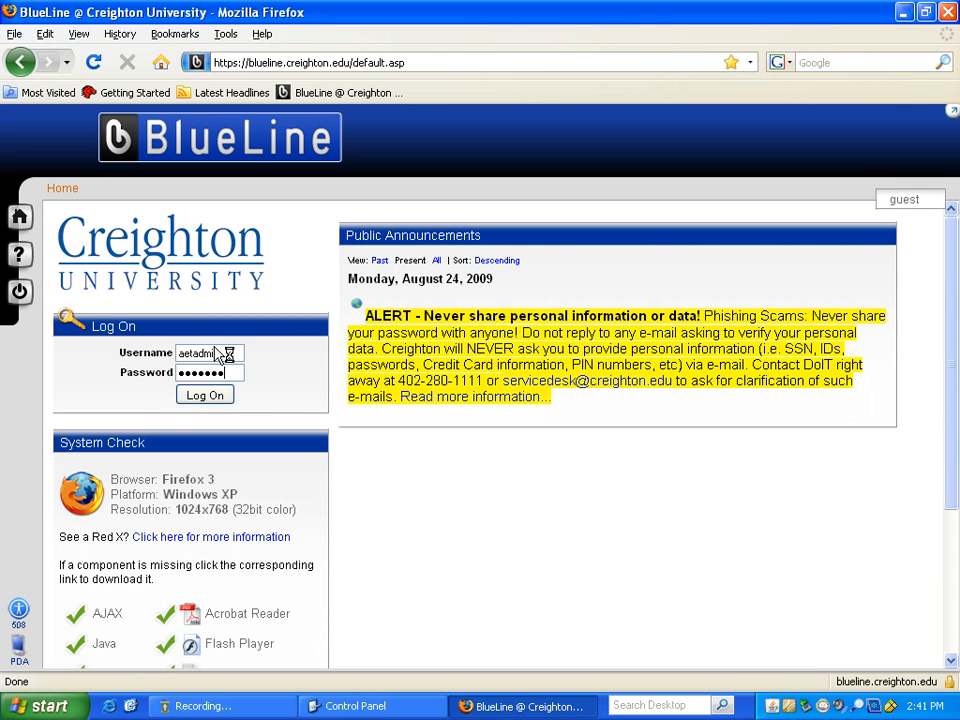
pyautogui.press('Return')
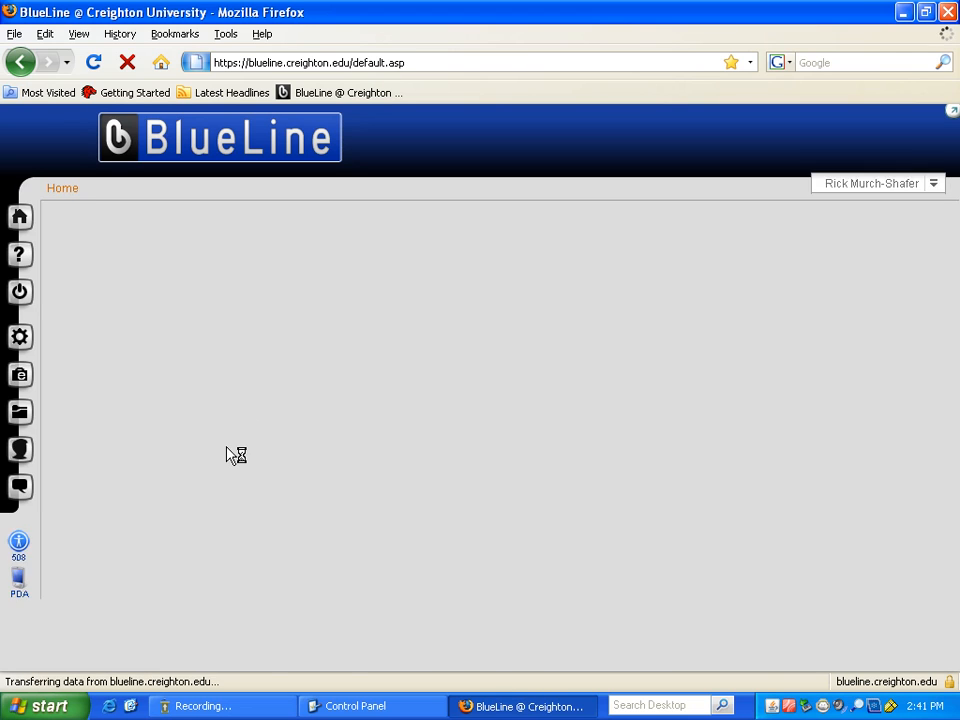
pyautogui.scroll(-6, 255, 532)
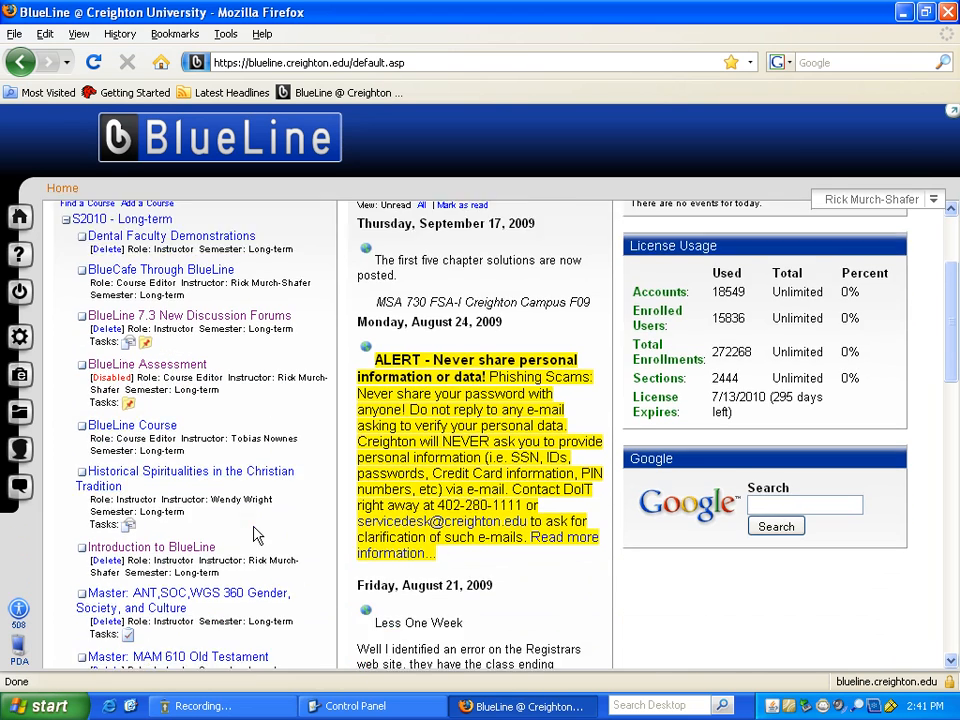
pyautogui.scroll(-3, 251, 530)
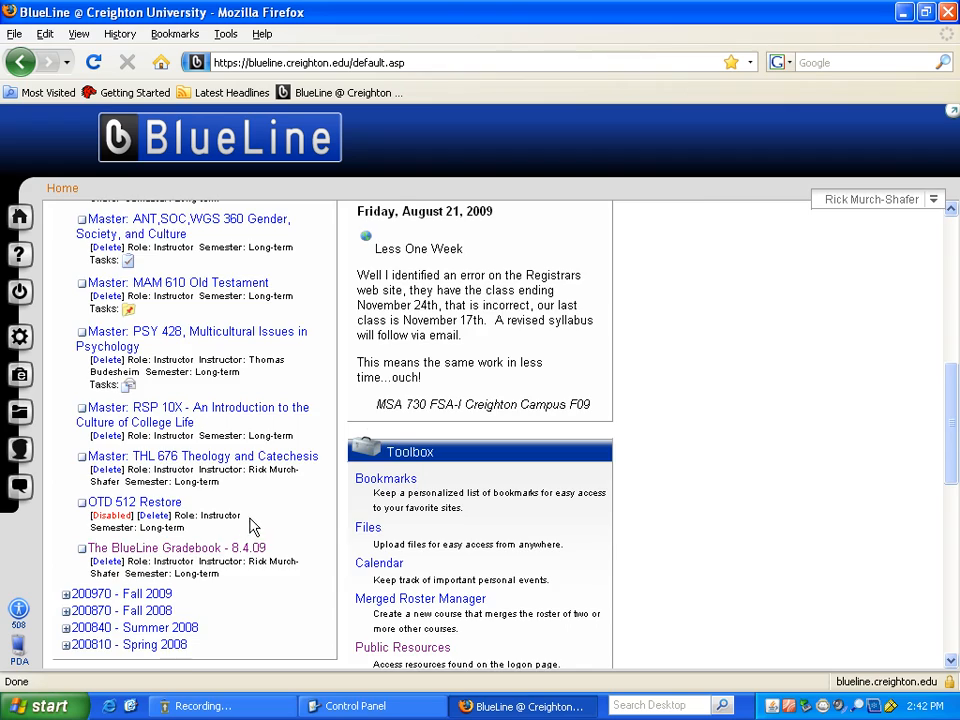
pyautogui.scroll(8, 253, 526)
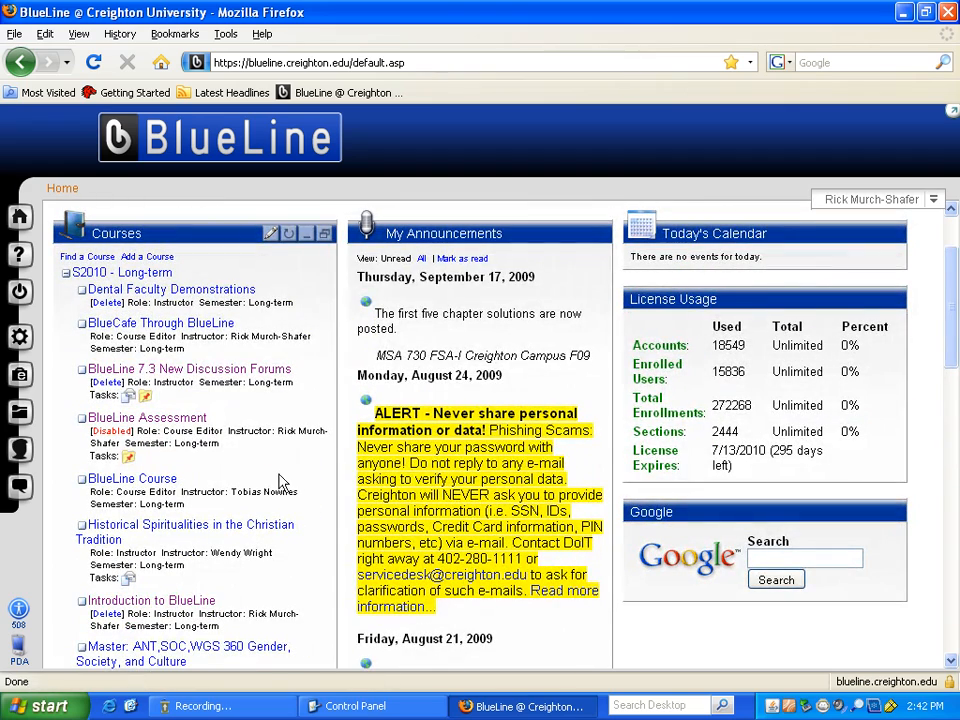
# - Open General Course Settings in the Introduction to BlueLine course's Manage tab
pyautogui.click(198, 603)
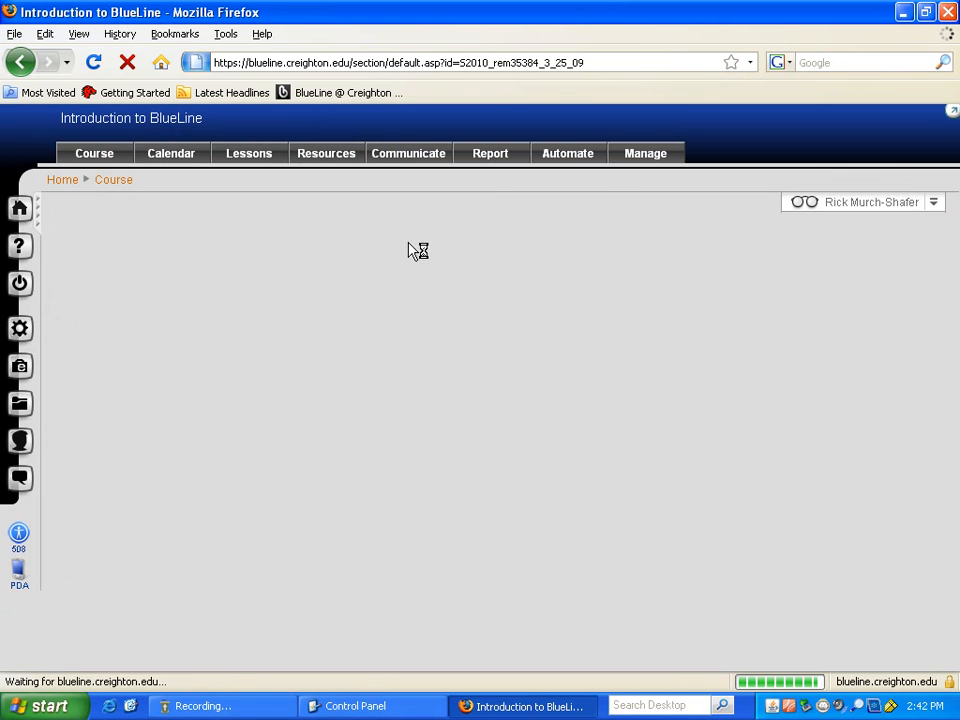
pyautogui.click(643, 156)
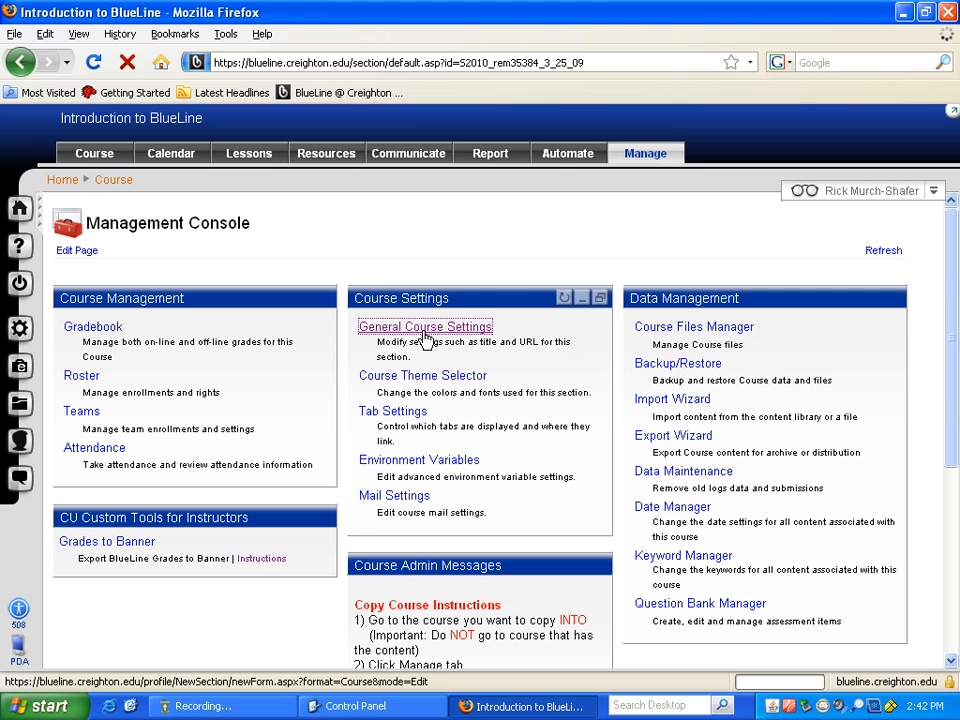
pyautogui.click(406, 330)
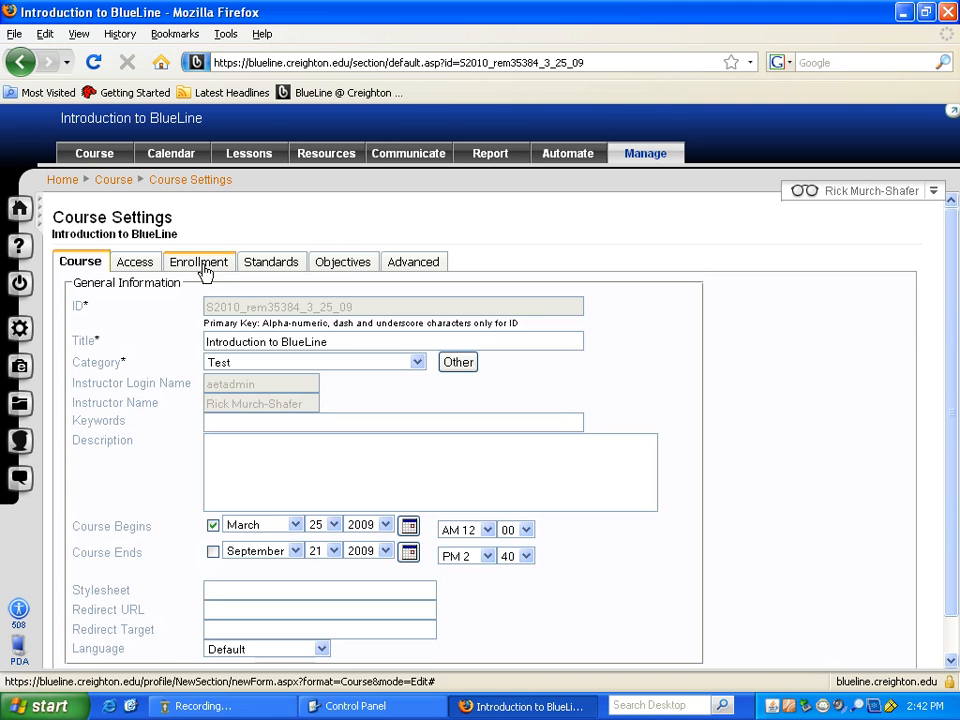
# - Set Member Access to Editors Only on the Access tab and save the settings
pyautogui.click(134, 266)
pyautogui.click(296, 298)
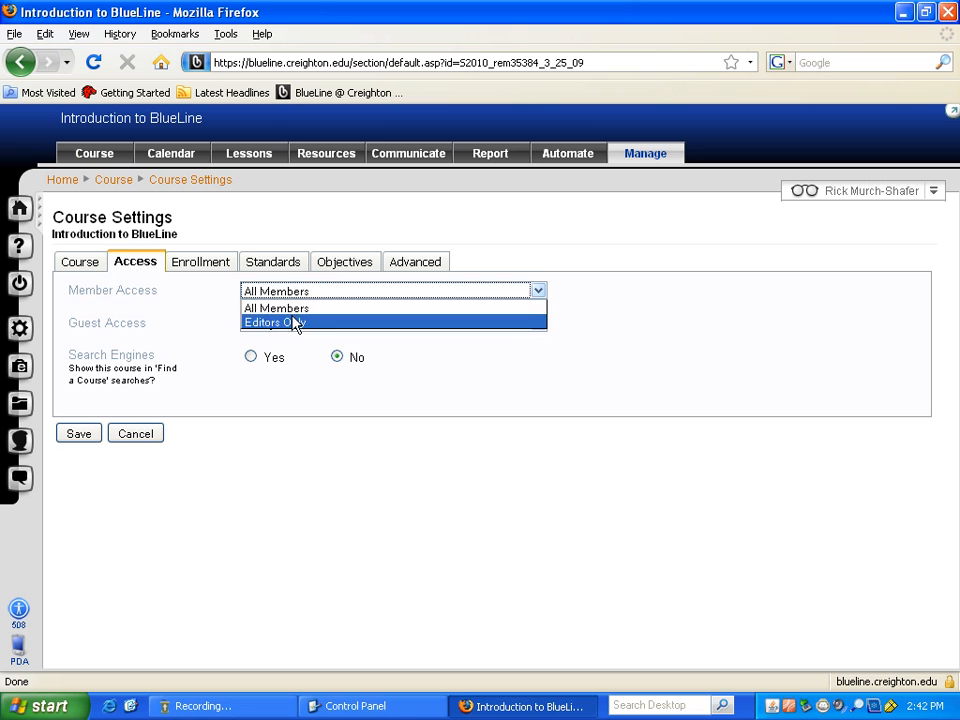
pyautogui.click(298, 324)
pyautogui.click(80, 434)
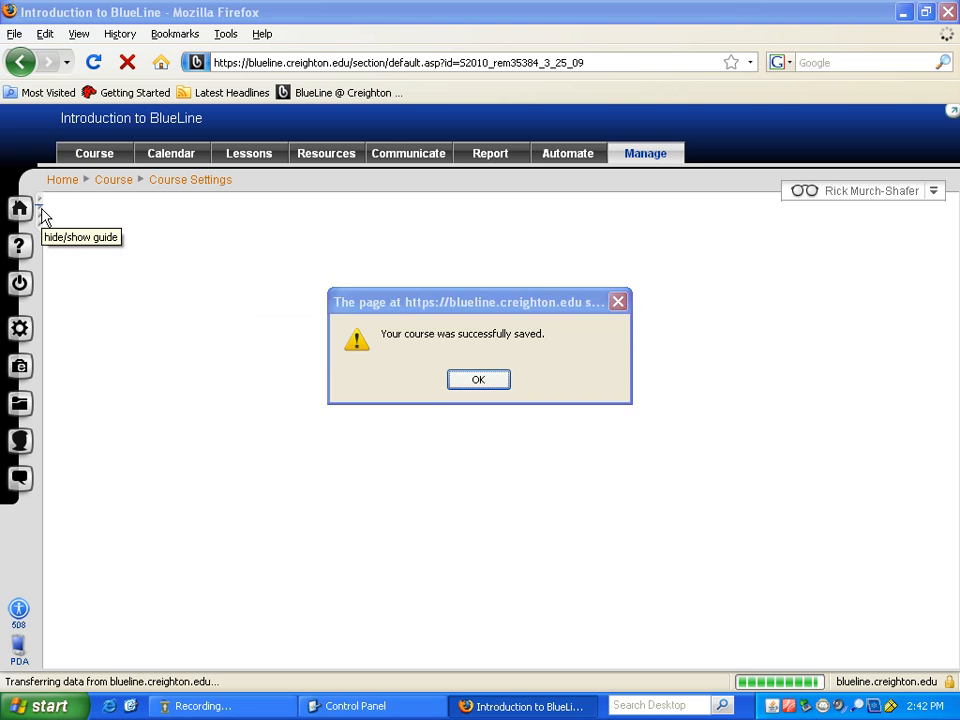
pyautogui.click(477, 380)
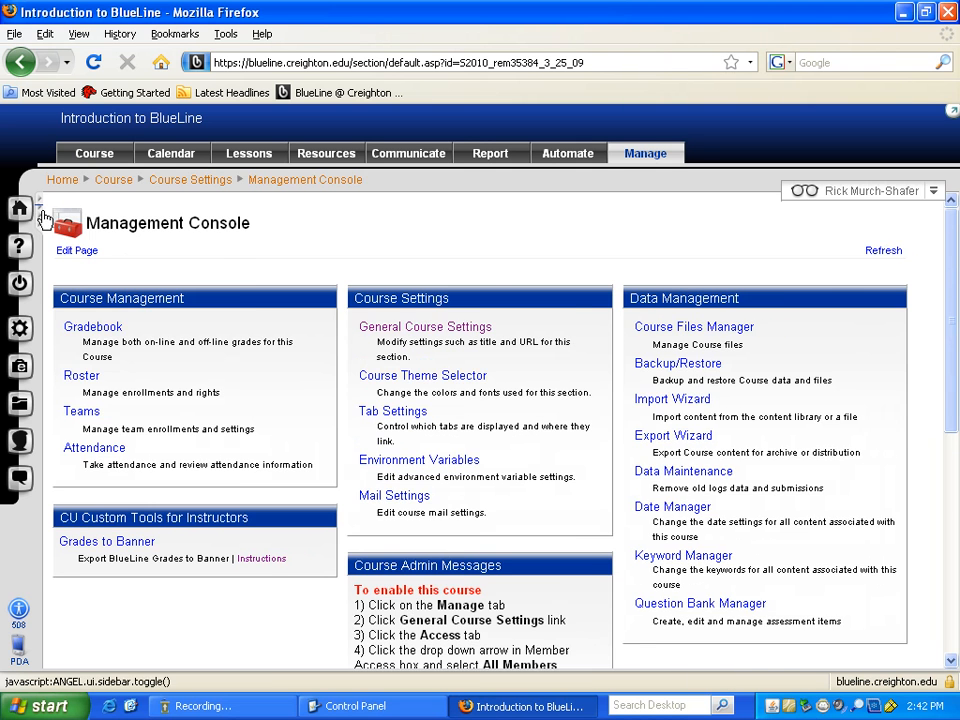
pyautogui.click(19, 208)
# - Use the sidebar Home icon to return to the BlueLine home page with My Announcements
pyautogui.click(20, 209)
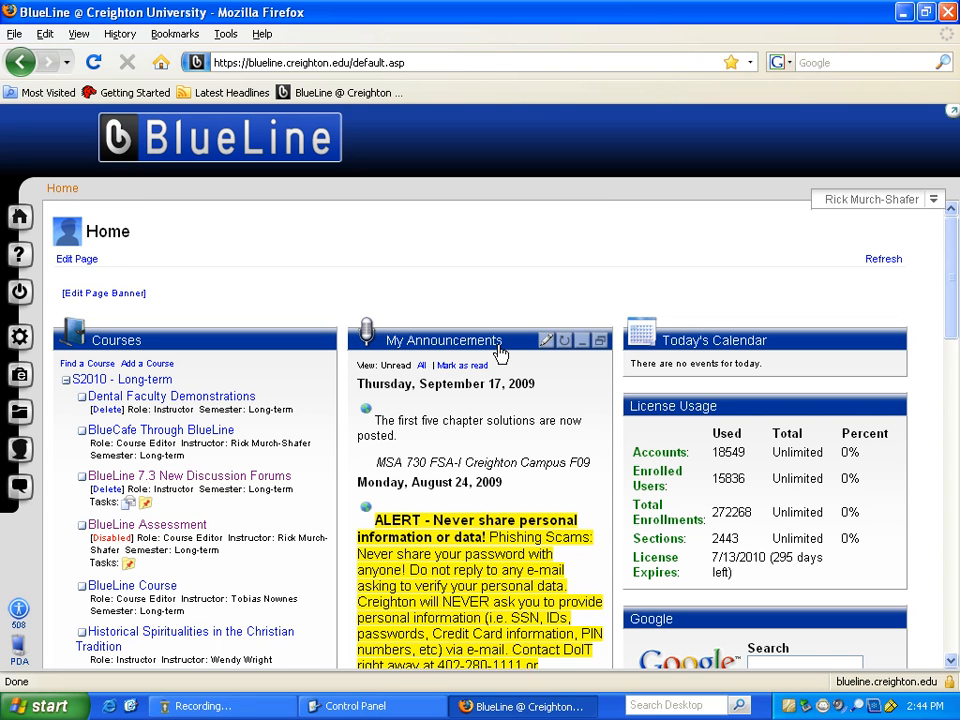
# - Expand 200970 - Fall 2009 in the Courses list, then expand and re-collapse 200870 - Fall 2008
pyautogui.scroll(-3, 952, 248)
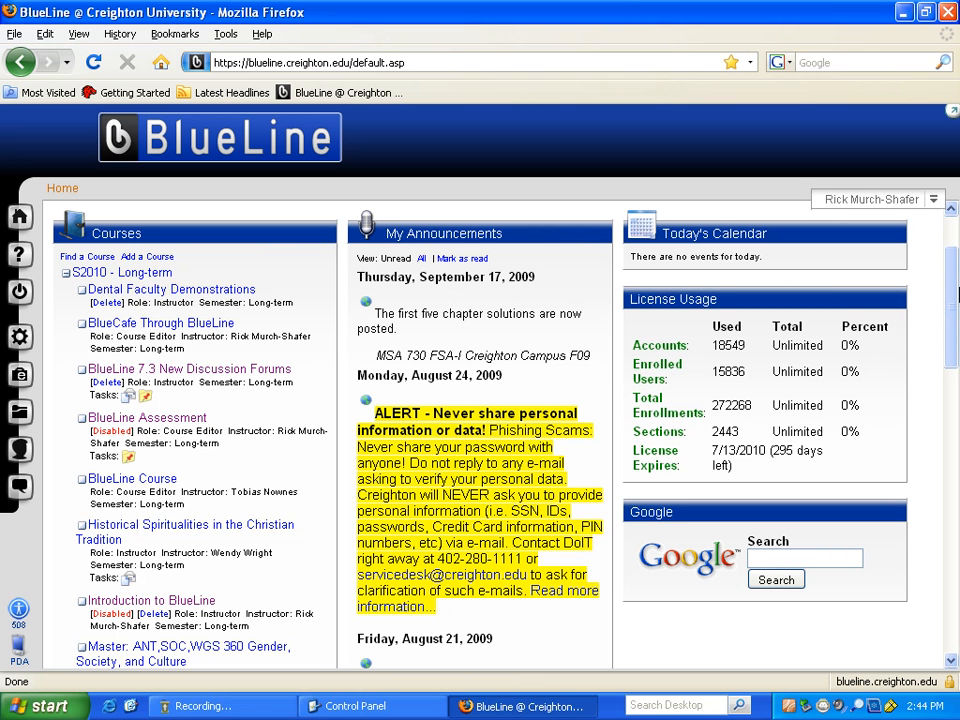
pyautogui.scroll(-1, 953, 270)
pyautogui.moveTo(953, 270); pyautogui.dragTo(909, 439)
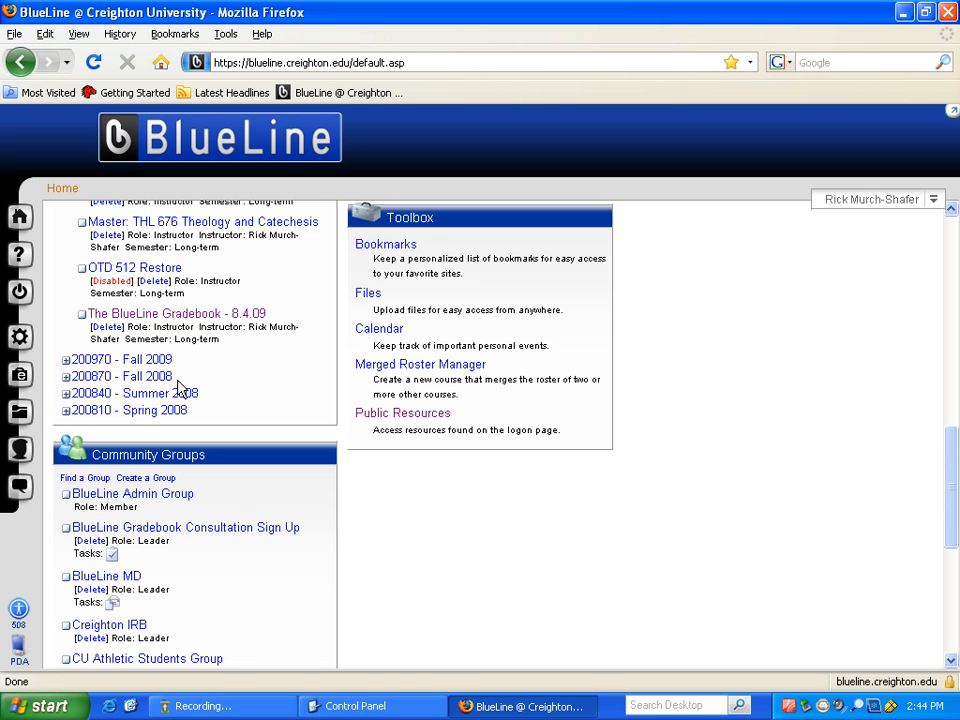
pyautogui.click(66, 362)
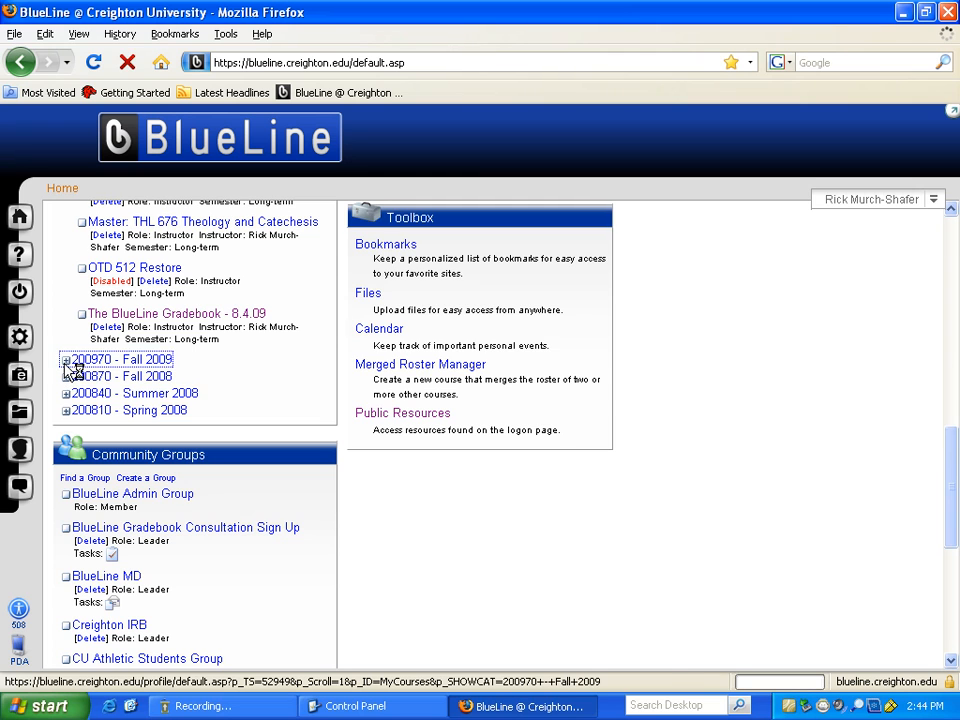
pyautogui.scroll(-5, 105, 449)
pyautogui.scroll(-9, 105, 449)
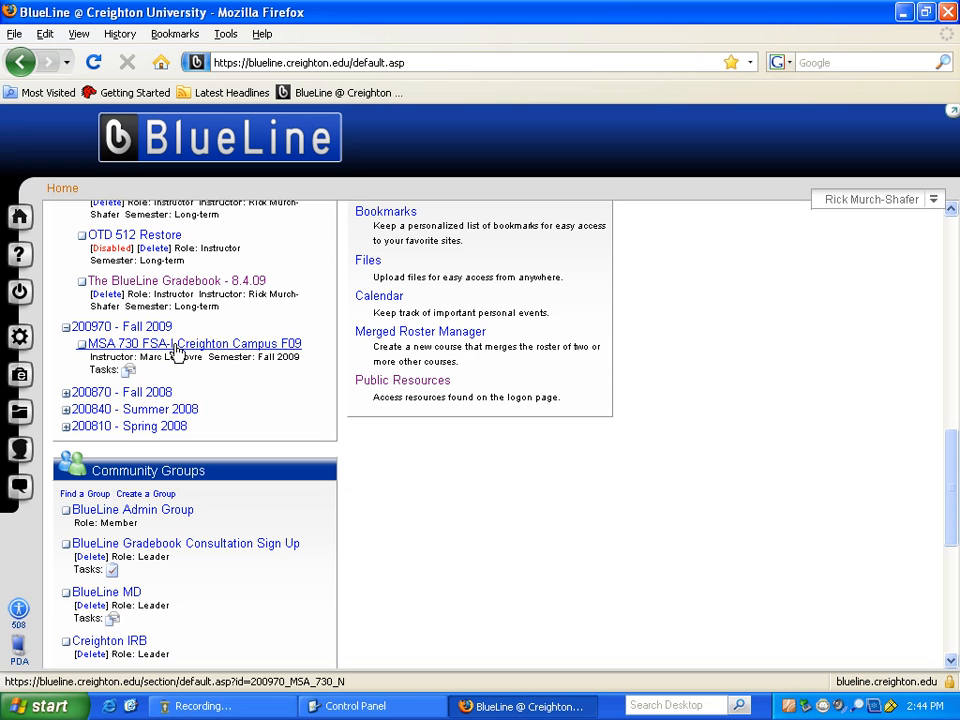
pyautogui.click(66, 393)
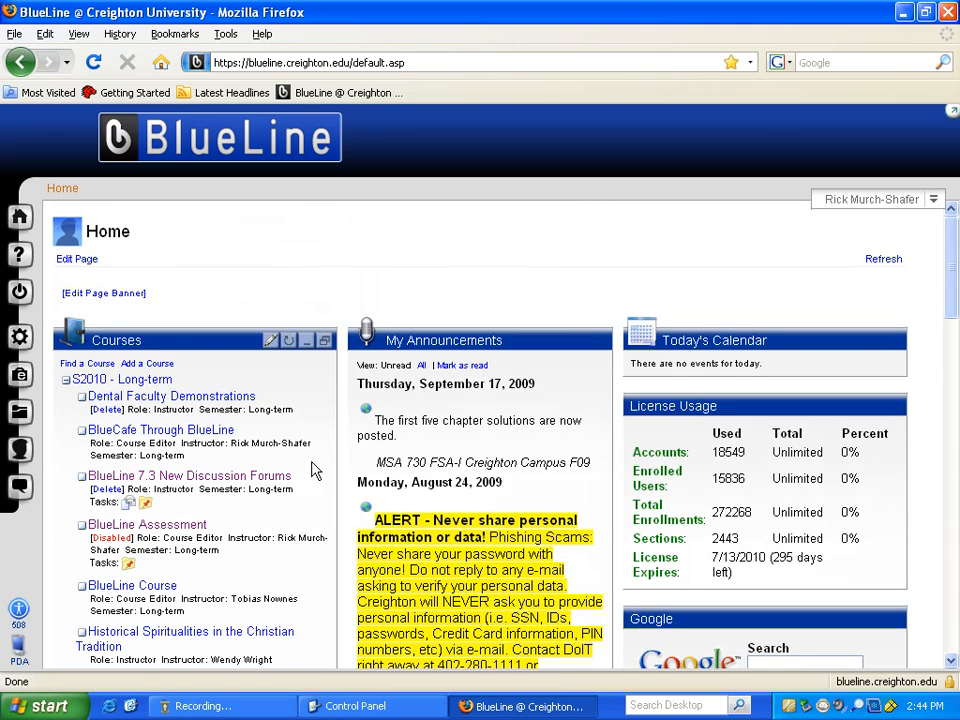
pyautogui.scroll(-20, 917, 416)
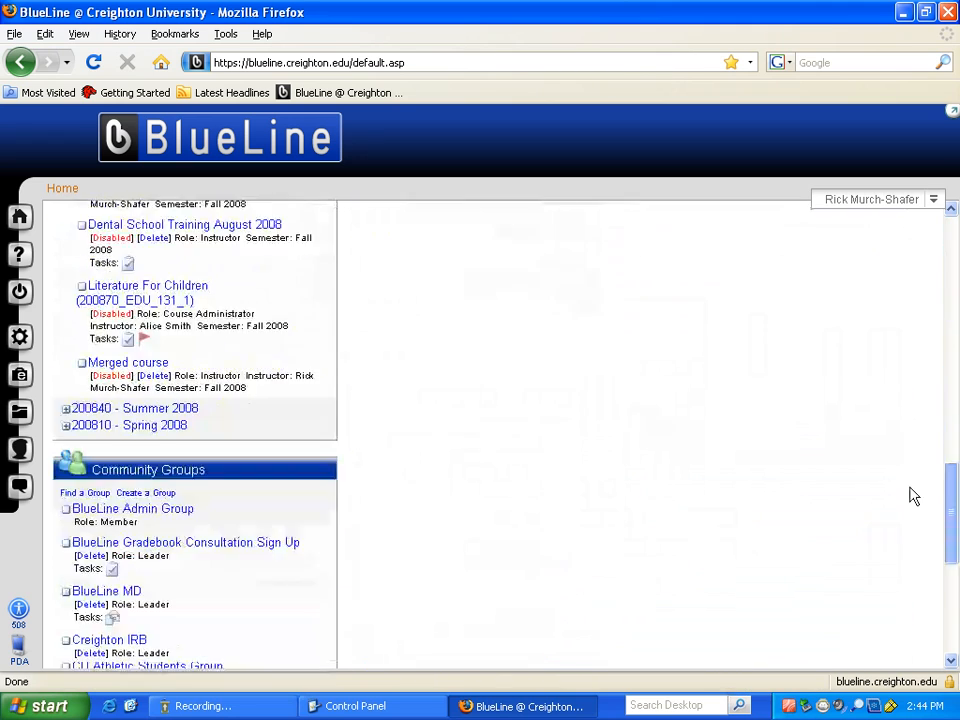
pyautogui.scroll(-4, 912, 496)
pyautogui.scroll(6, 911, 529)
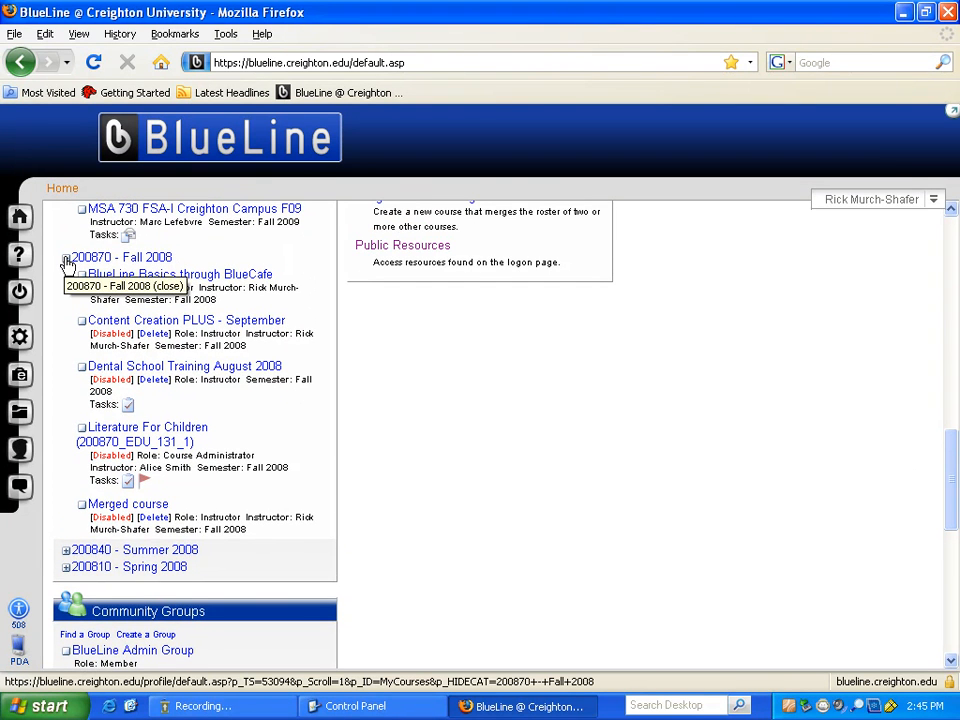
pyautogui.click(66, 262)
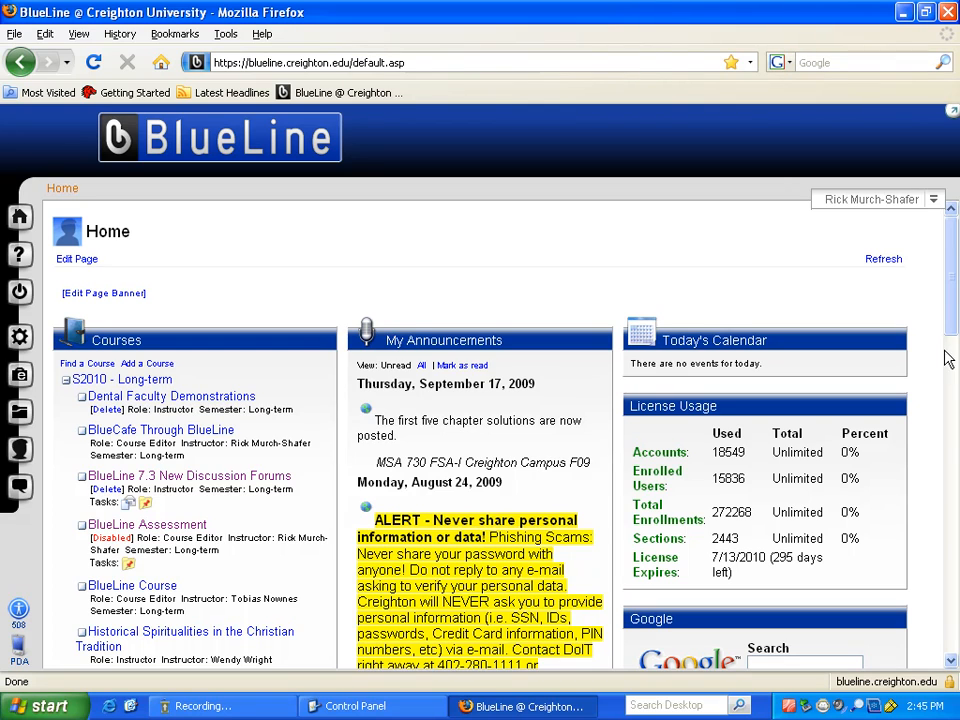
pyautogui.moveTo(949, 306); pyautogui.dragTo(936, 527)
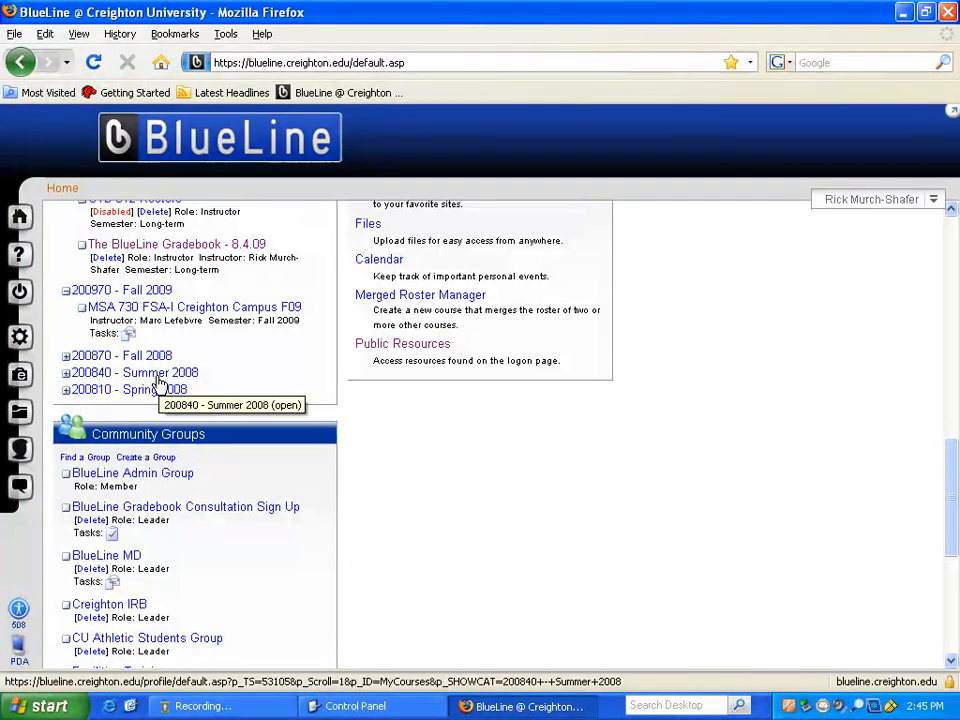
pyautogui.click(103, 379)
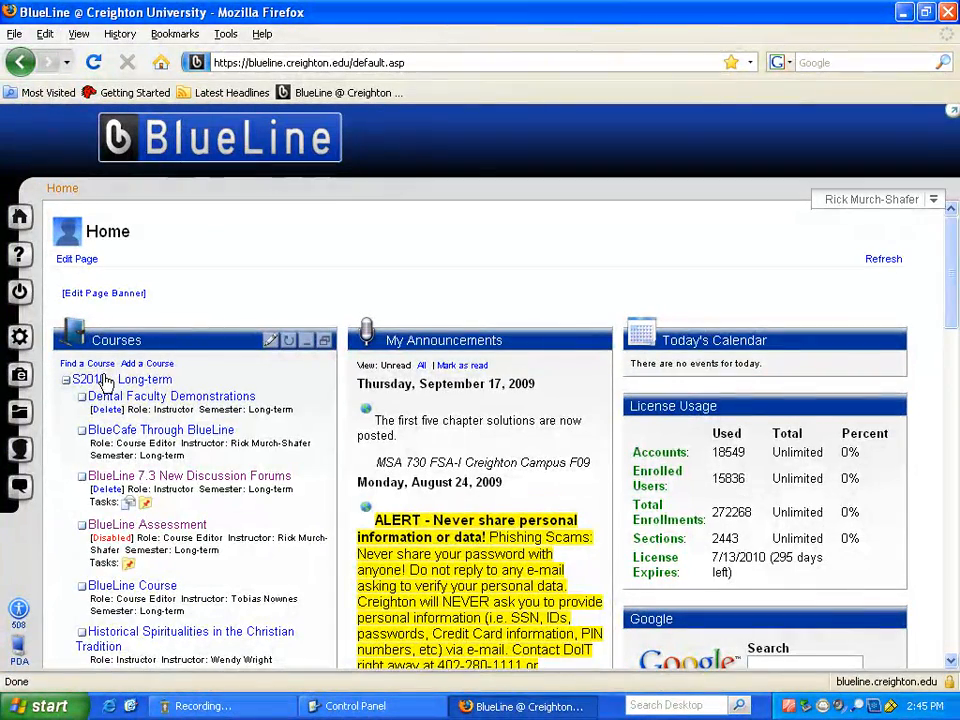
pyautogui.moveTo(950, 298); pyautogui.dragTo(921, 320)
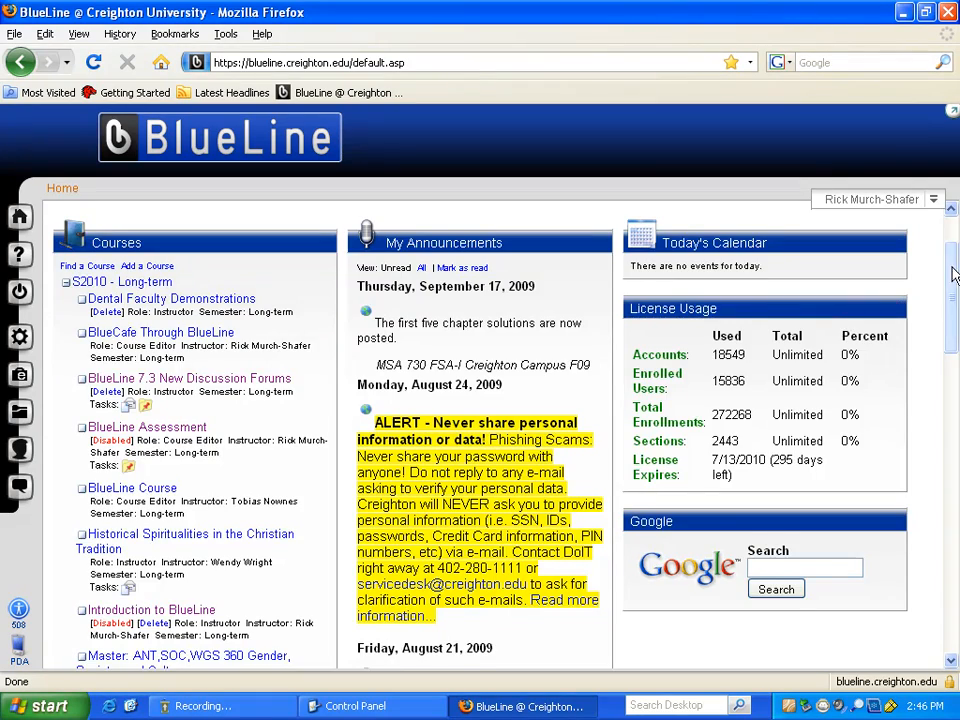
pyautogui.moveTo(953, 275); pyautogui.dragTo(934, 530)
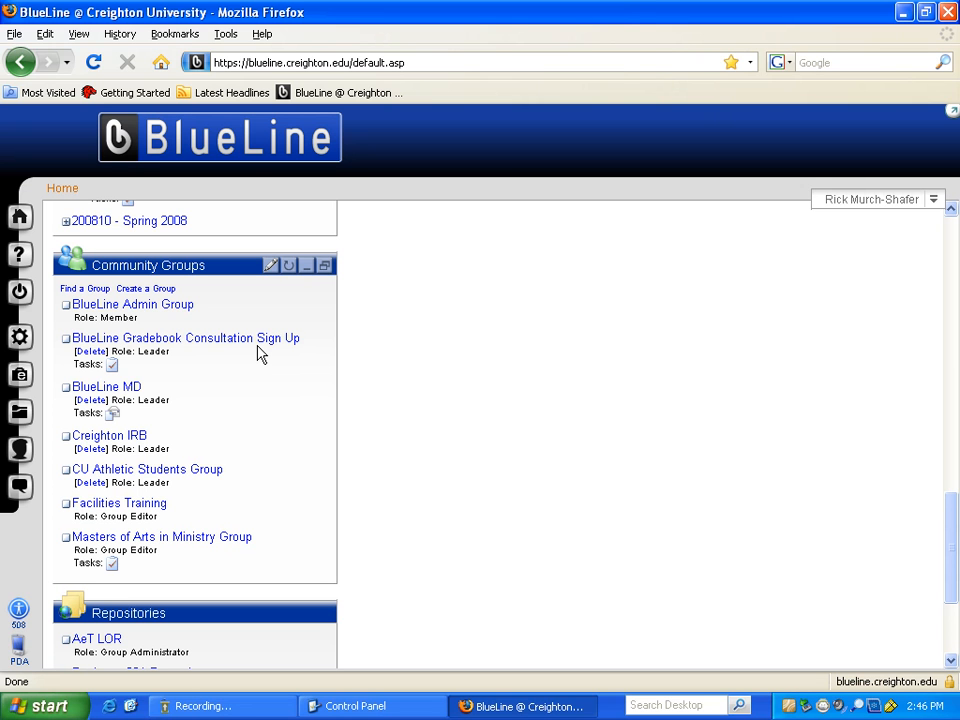
pyautogui.scroll(10, 532, 340)
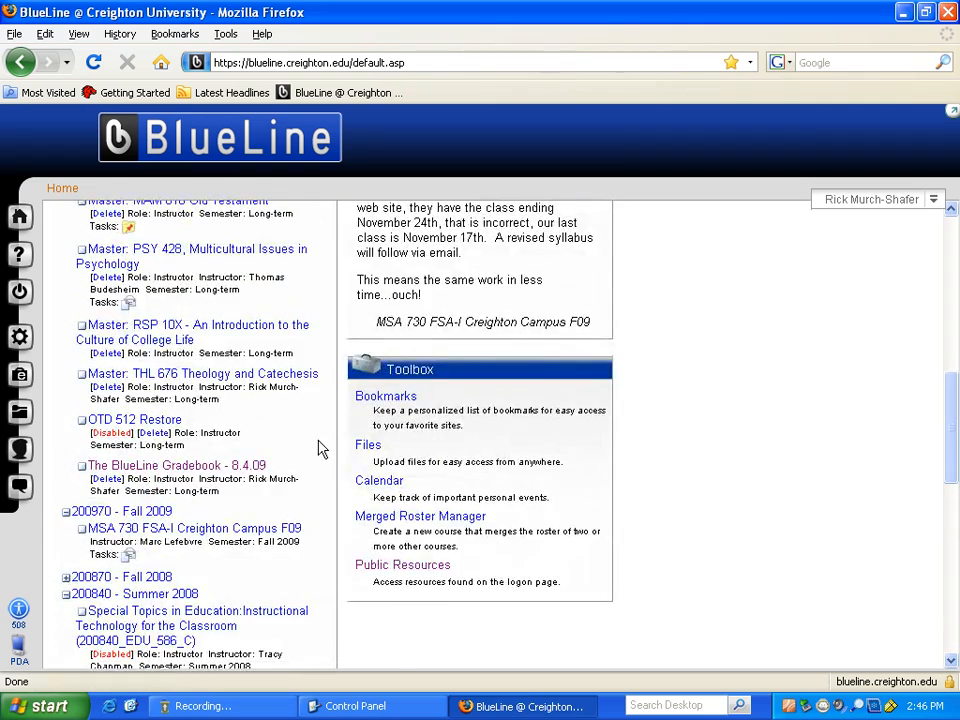
pyautogui.scroll(4, 316, 450)
pyautogui.scroll(1, 302, 443)
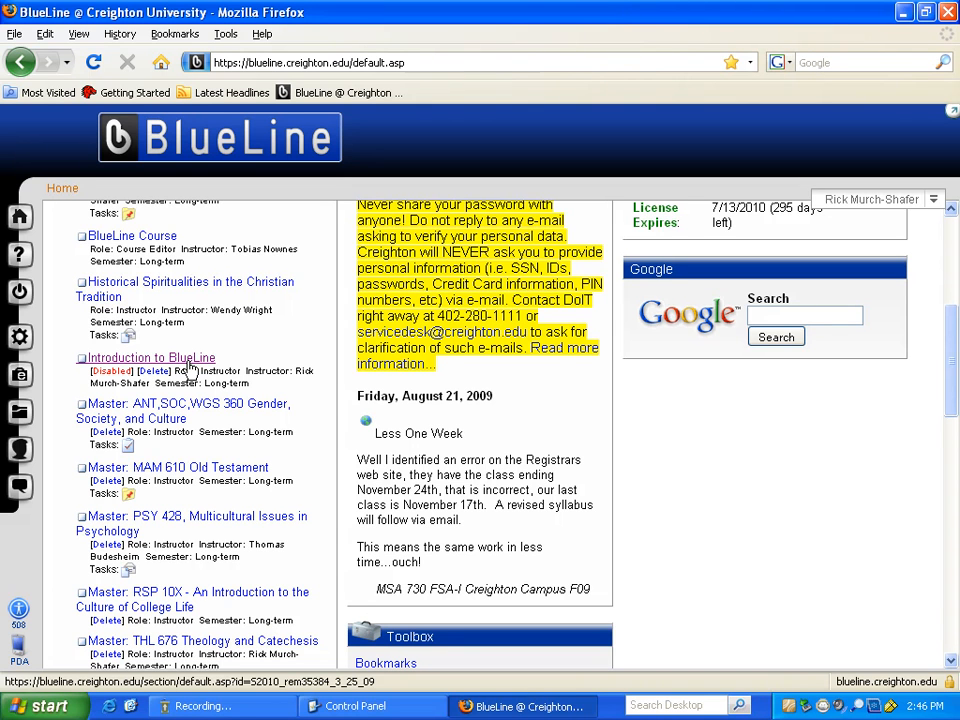
pyautogui.click(204, 360)
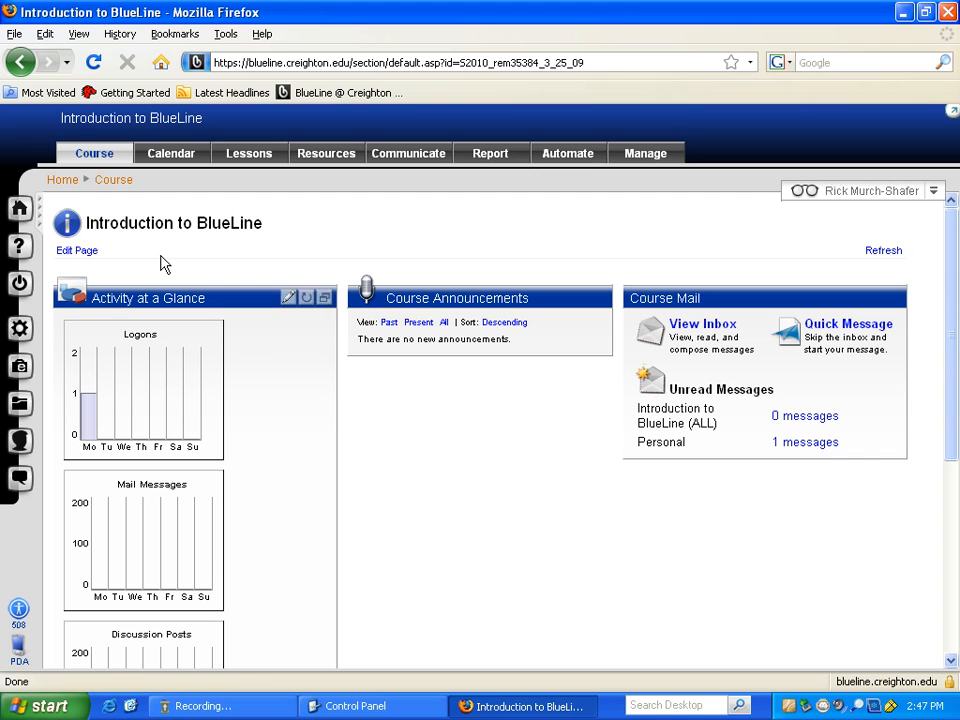
pyautogui.click(20, 212)
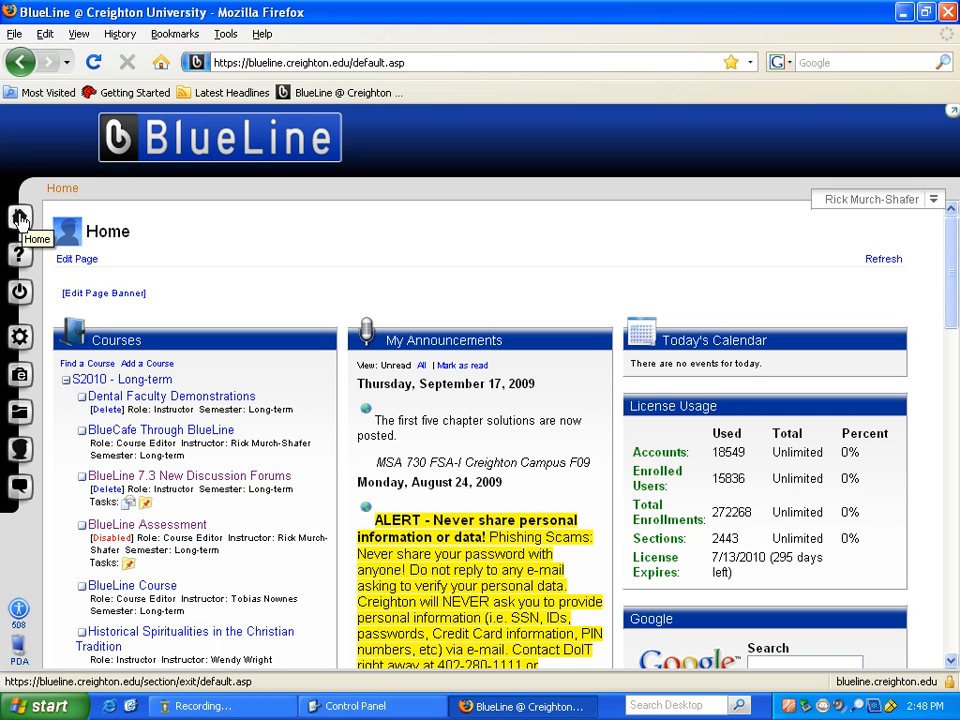
# - Follow the BlueLine Assessment course link, then go back to the Home page
pyautogui.click(167, 530)
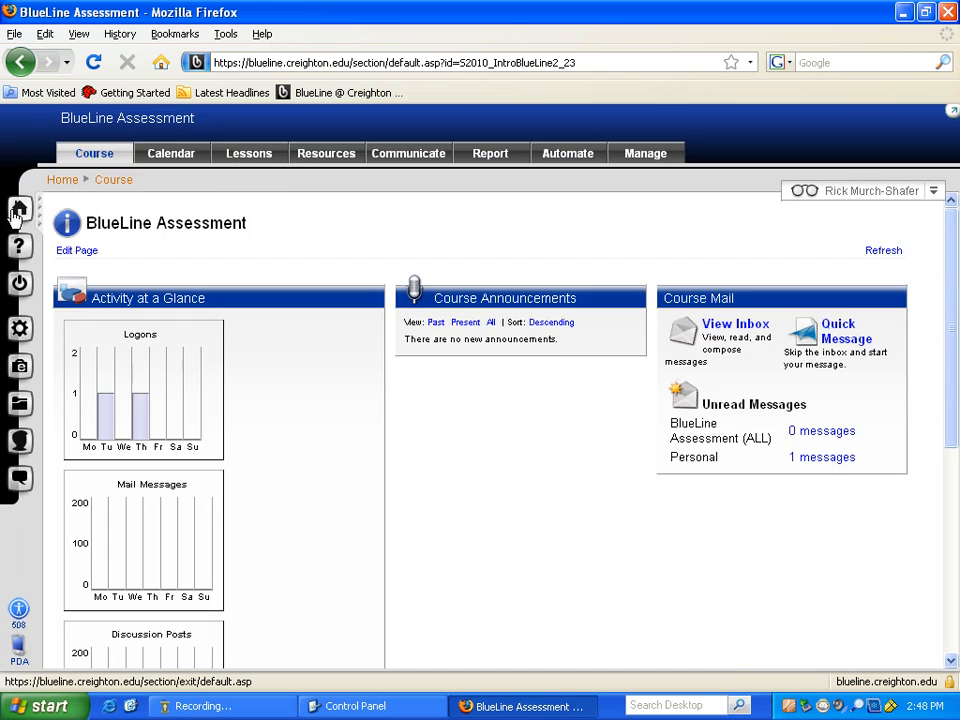
pyautogui.click(16, 212)
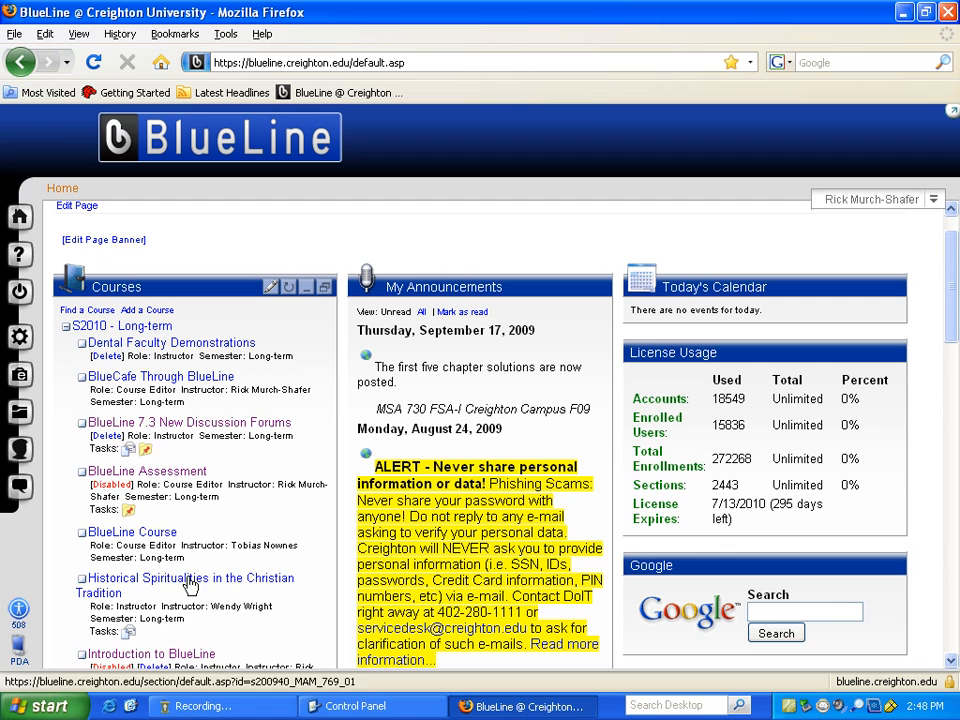
# - Open the Introduction to BlueLine course and show its navigation Map panel
pyautogui.click(192, 655)
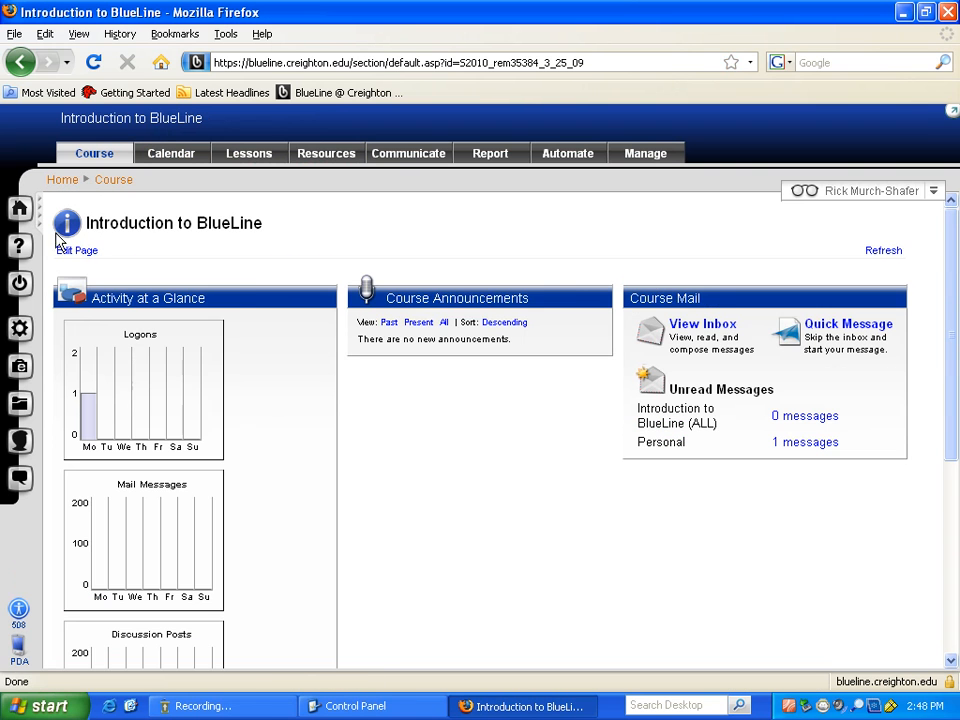
pyautogui.click(38, 208)
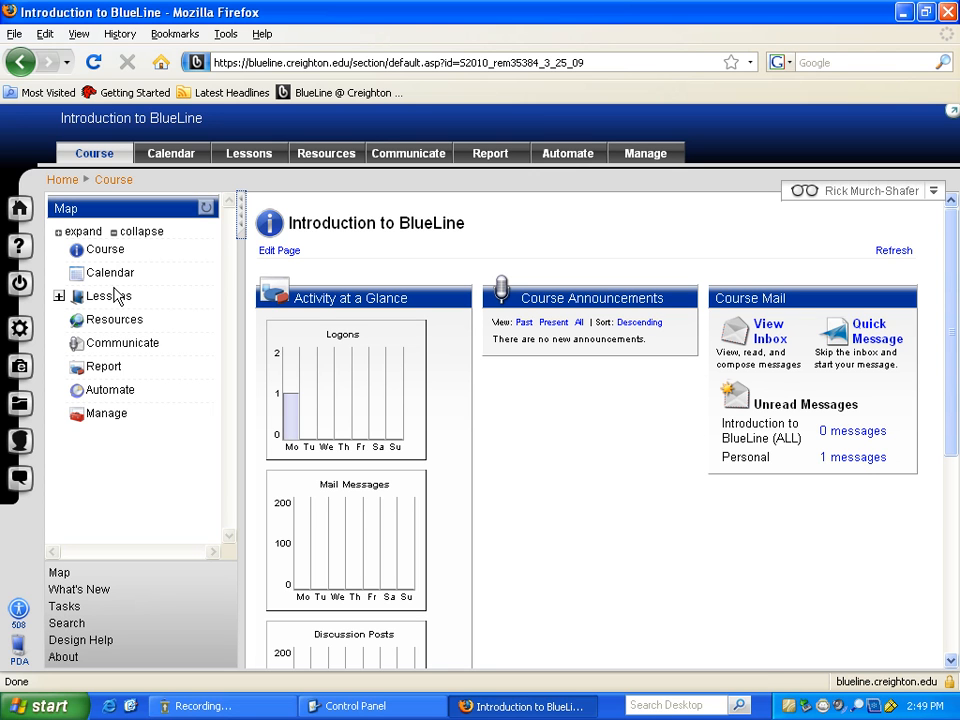
pyautogui.click(116, 294)
pyautogui.click(97, 592)
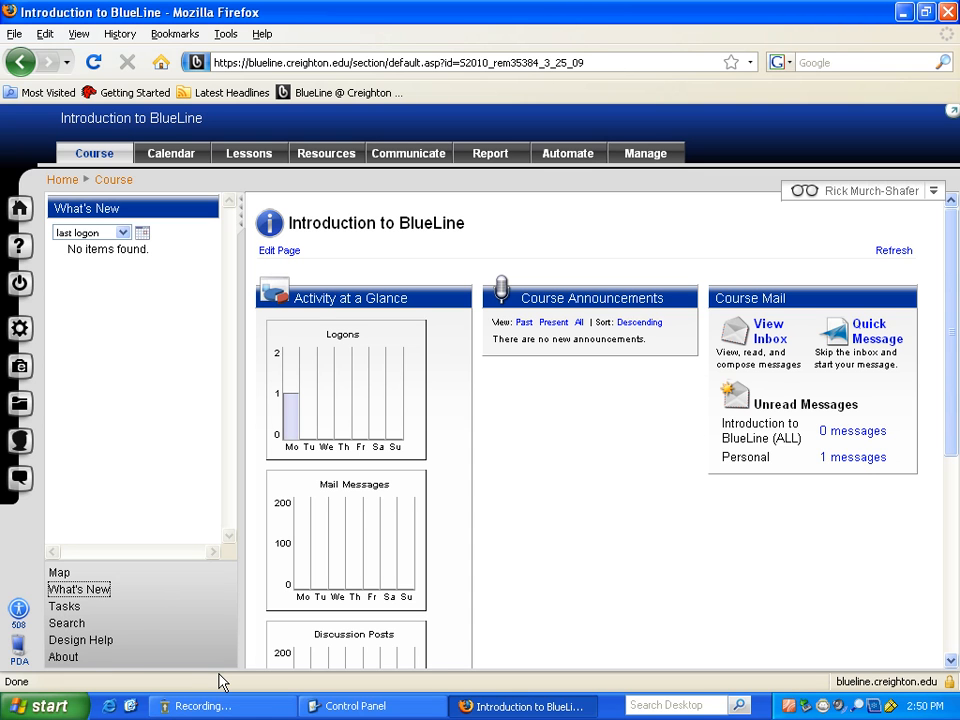
pyautogui.click(60, 574)
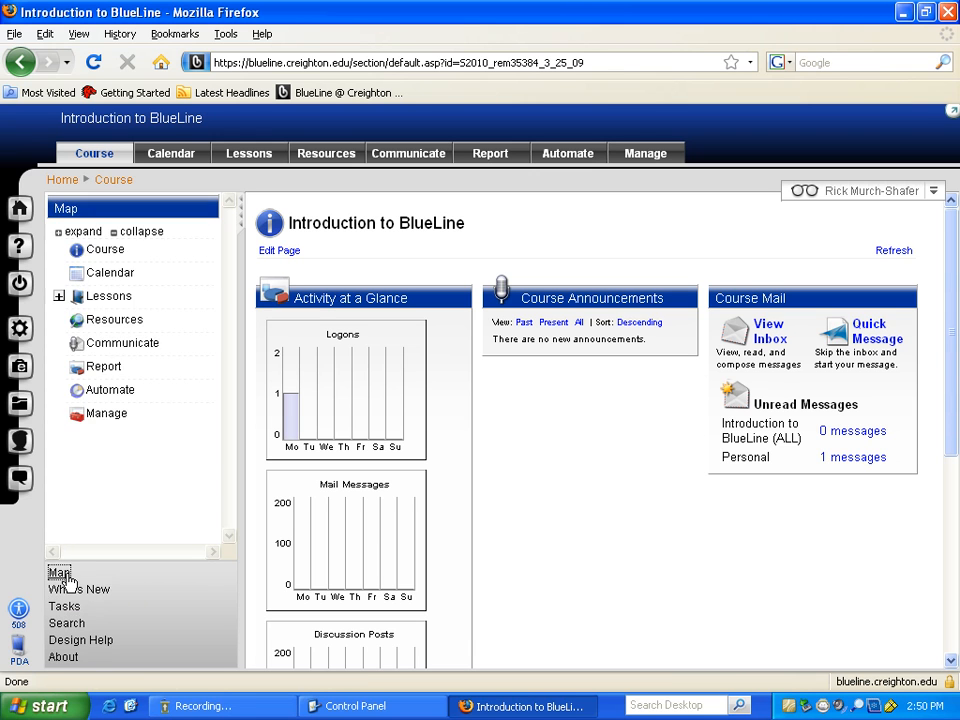
pyautogui.click(242, 218)
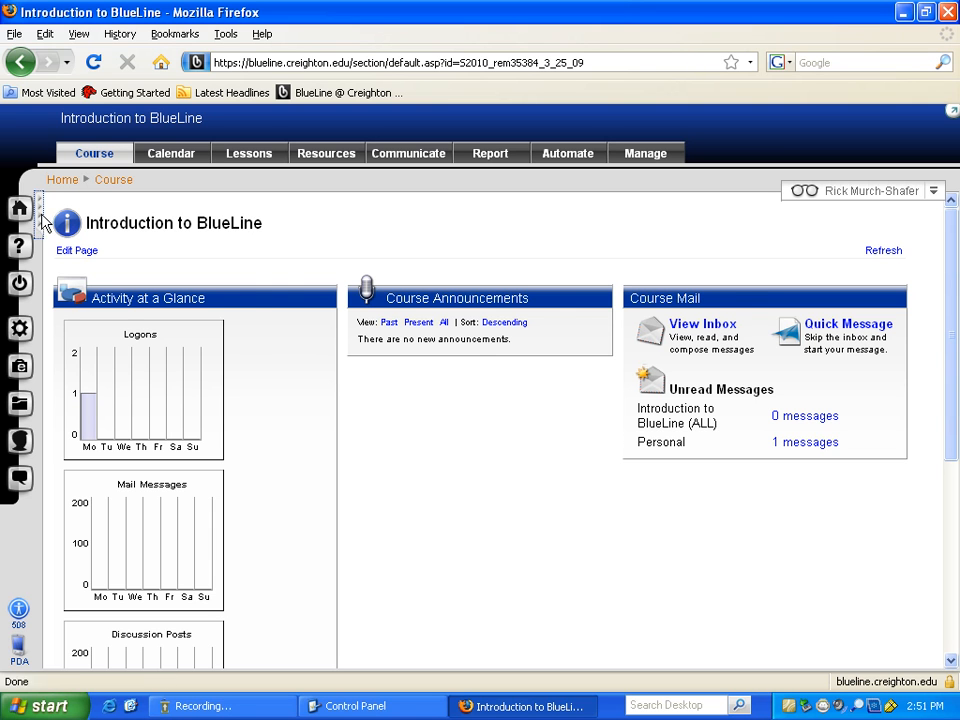
pyautogui.click(38, 218)
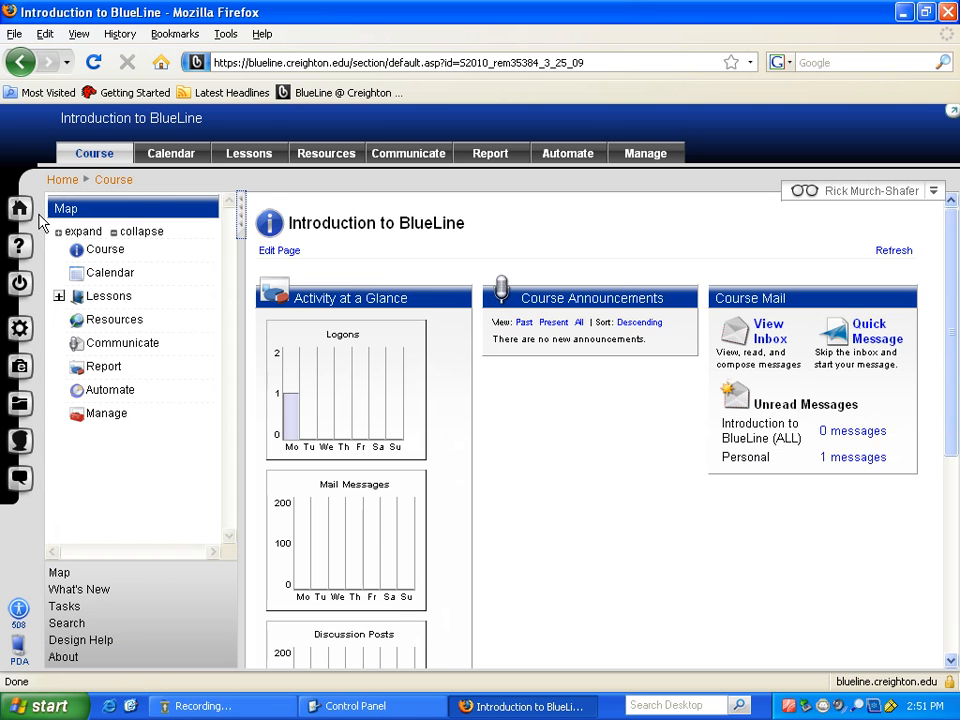
pyautogui.click(240, 218)
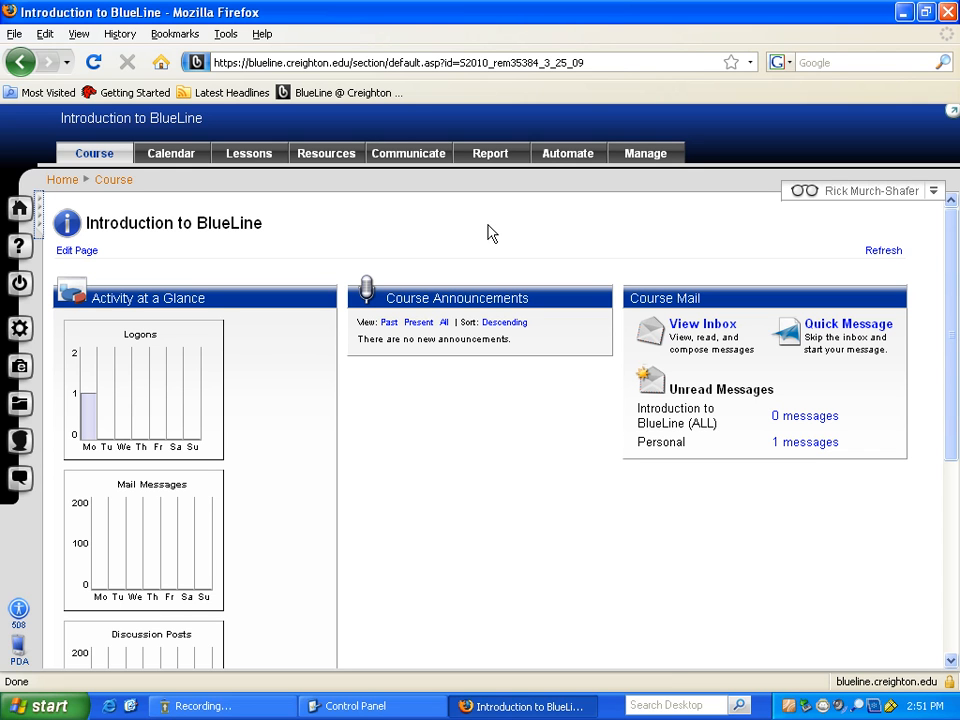
pyautogui.scroll(-2, 466, 360)
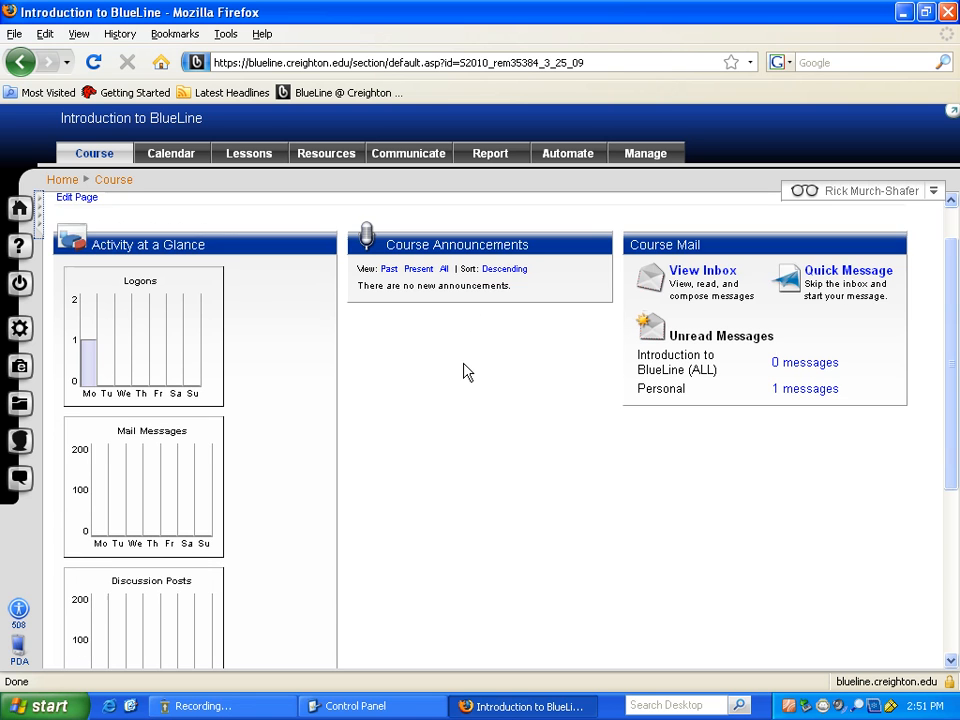
pyautogui.scroll(-5, 460, 355)
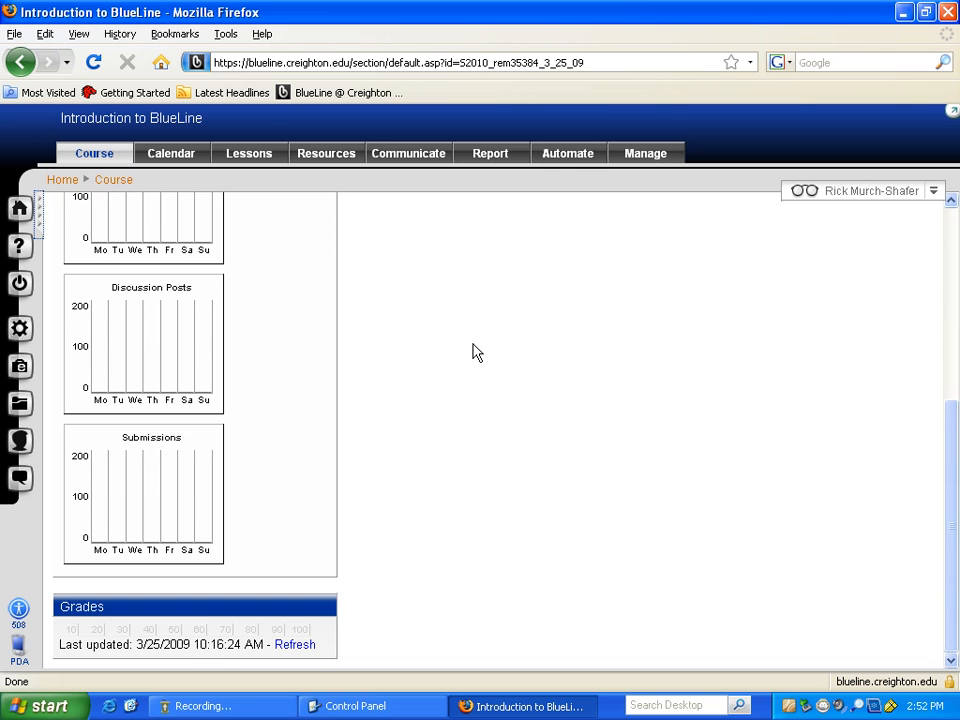
pyautogui.scroll(4, 474, 349)
pyautogui.scroll(3, 474, 349)
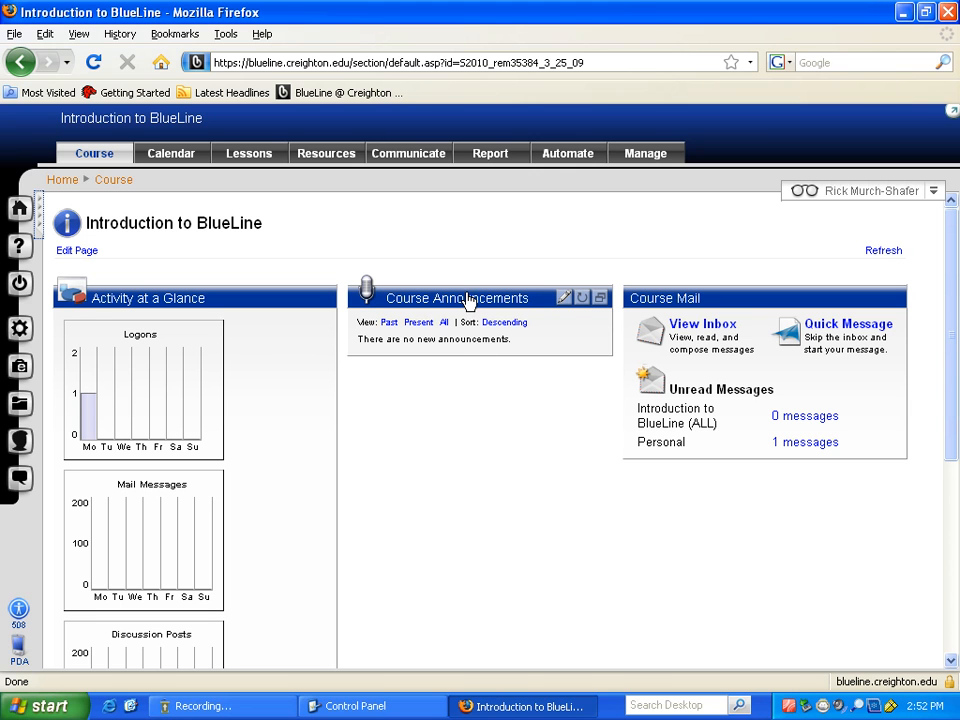
# - Open the Course Announcements editor and begin a new blank announcement
pyautogui.click(566, 302)
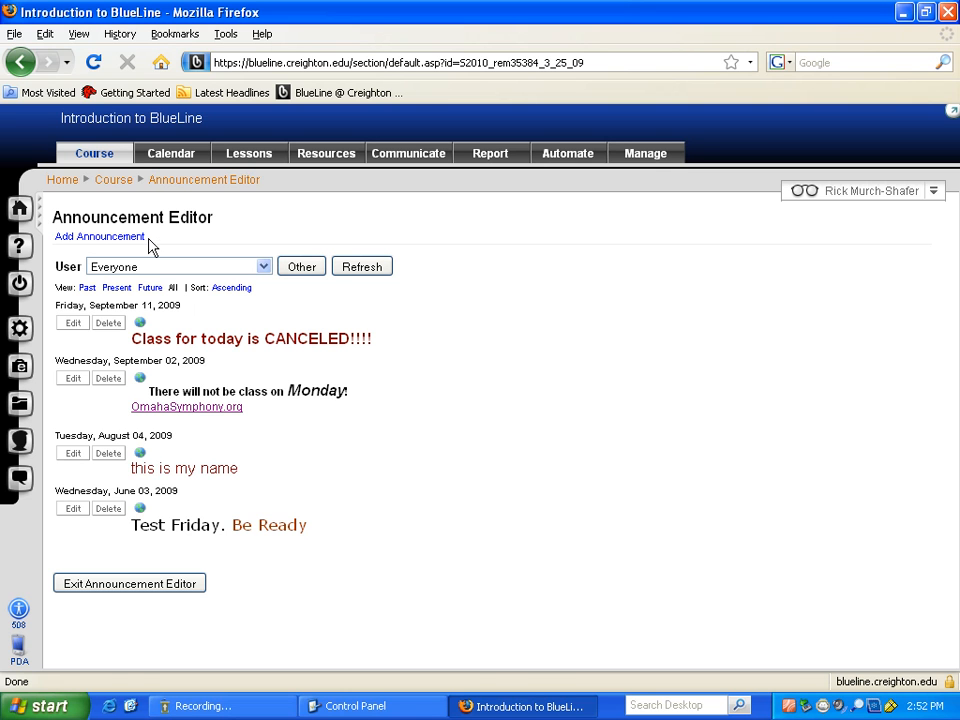
pyautogui.click(96, 240)
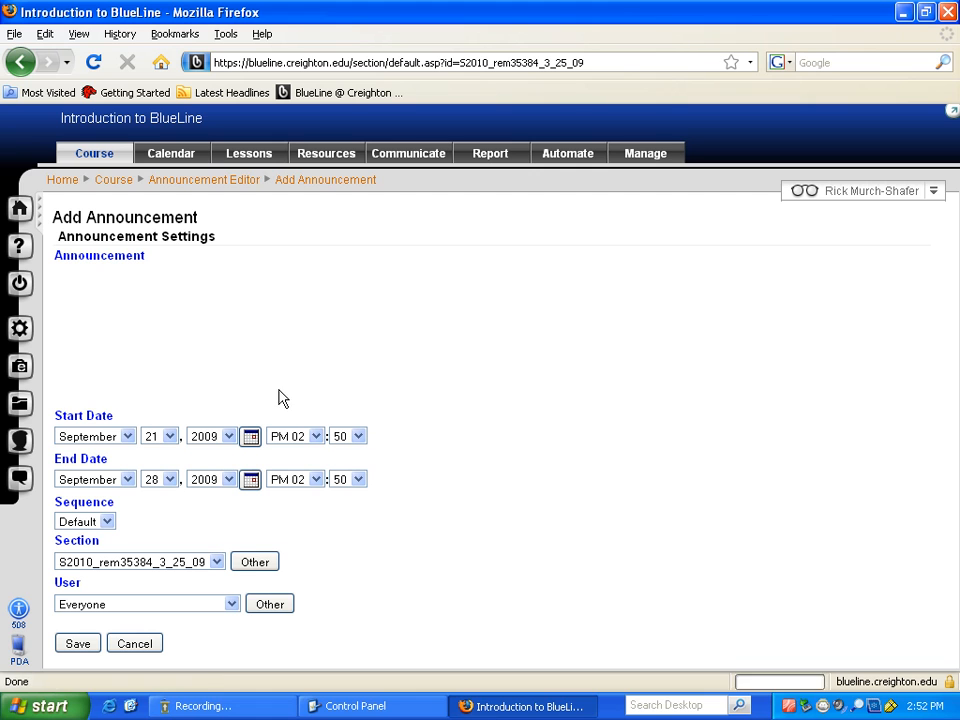
# - Type 'This is a big Announcement' into the announcement body, correcting the typos
pyautogui.click(84, 309)
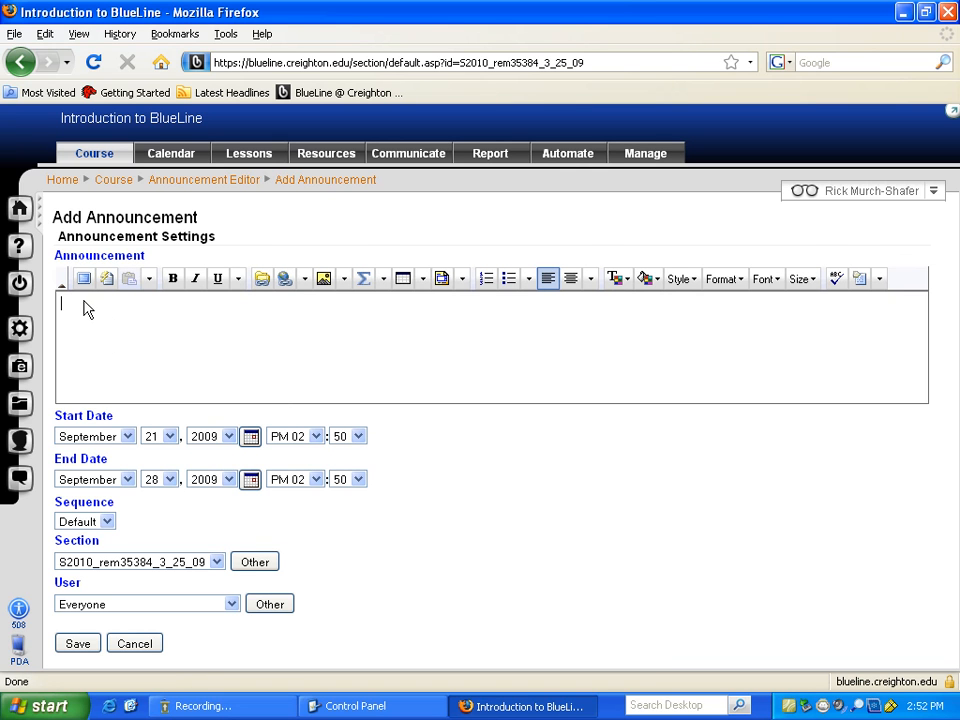
pyautogui.write('This is a big Annoucement')
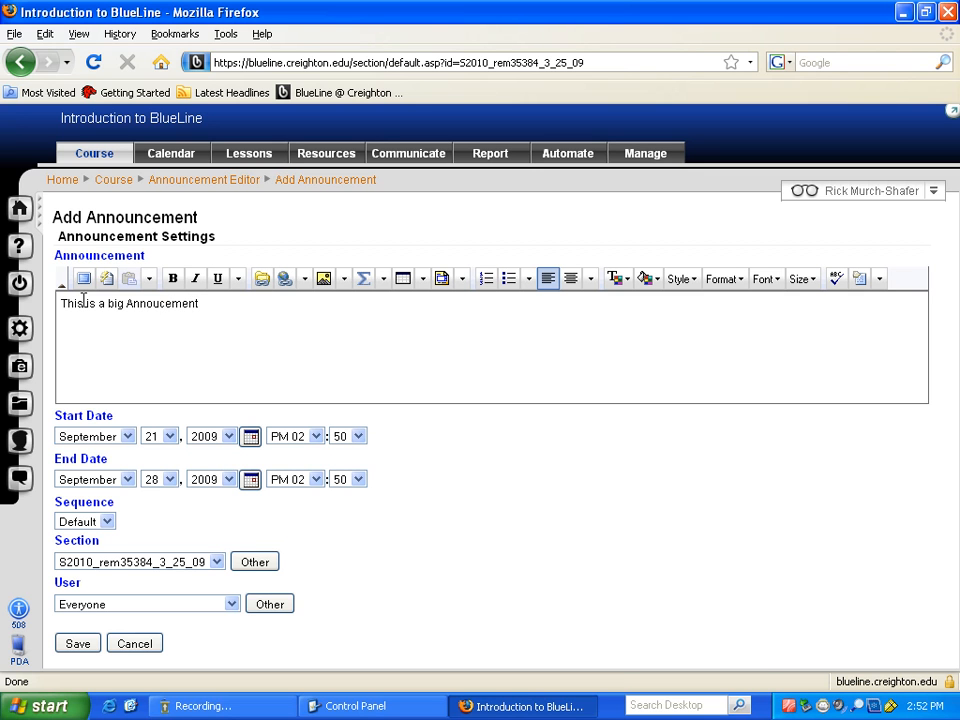
pyautogui.press('Left')
pyautogui.press('Left')
pyautogui.press('Left')
pyautogui.press('Left')
pyautogui.press('Left')
pyautogui.press('Left')
pyautogui.write('n')
# - Make the announcement line bold and x-large
pyautogui.moveTo(208, 304); pyautogui.dragTo(54, 316)
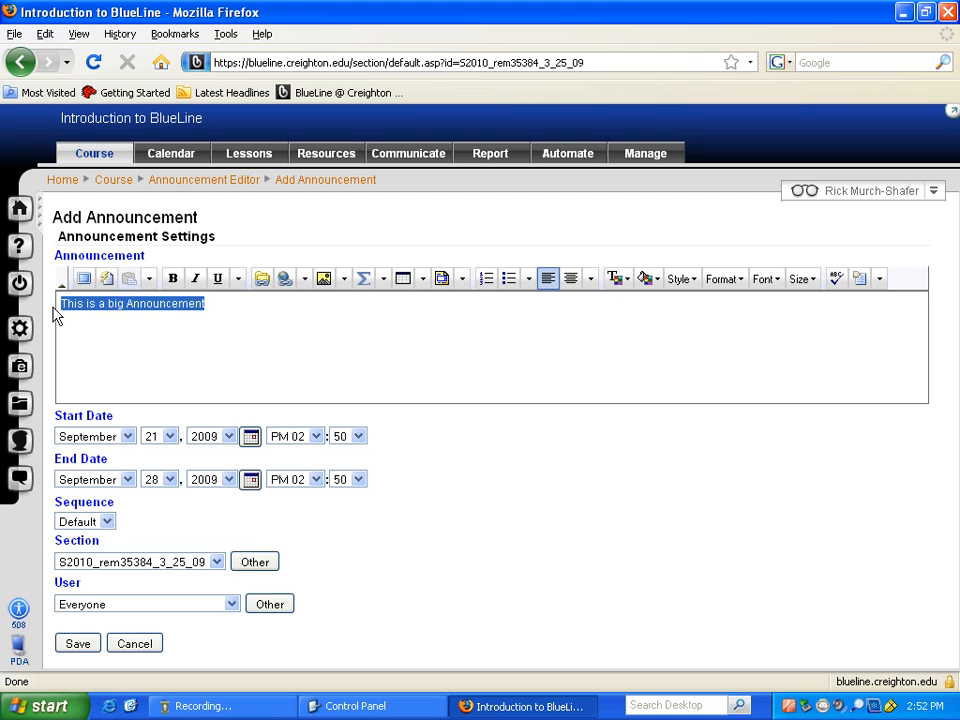
pyautogui.click(173, 279)
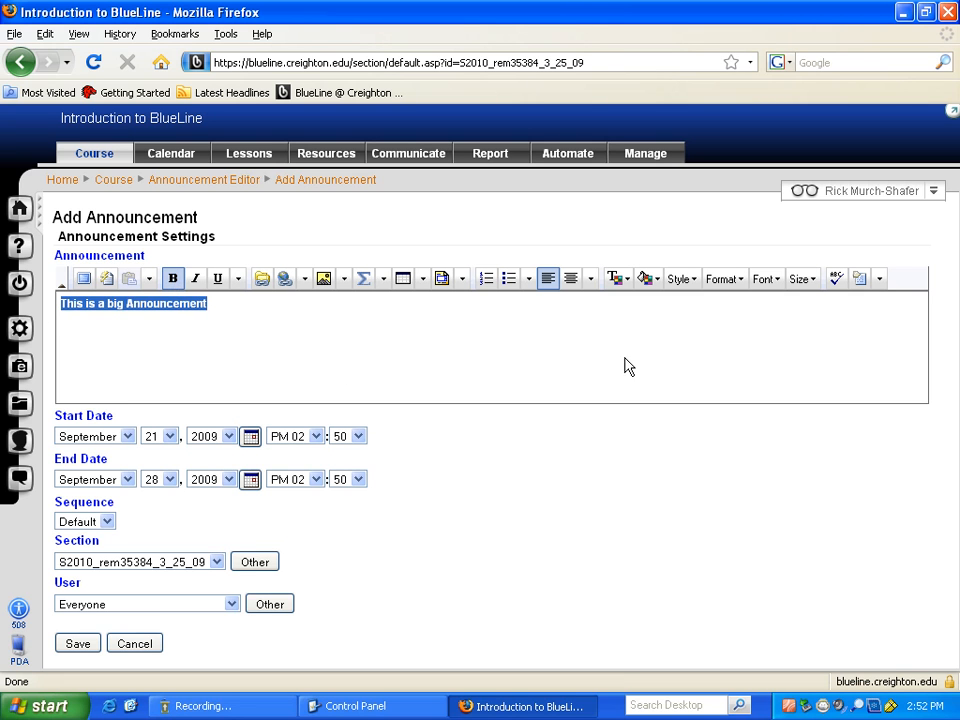
pyautogui.click(802, 279)
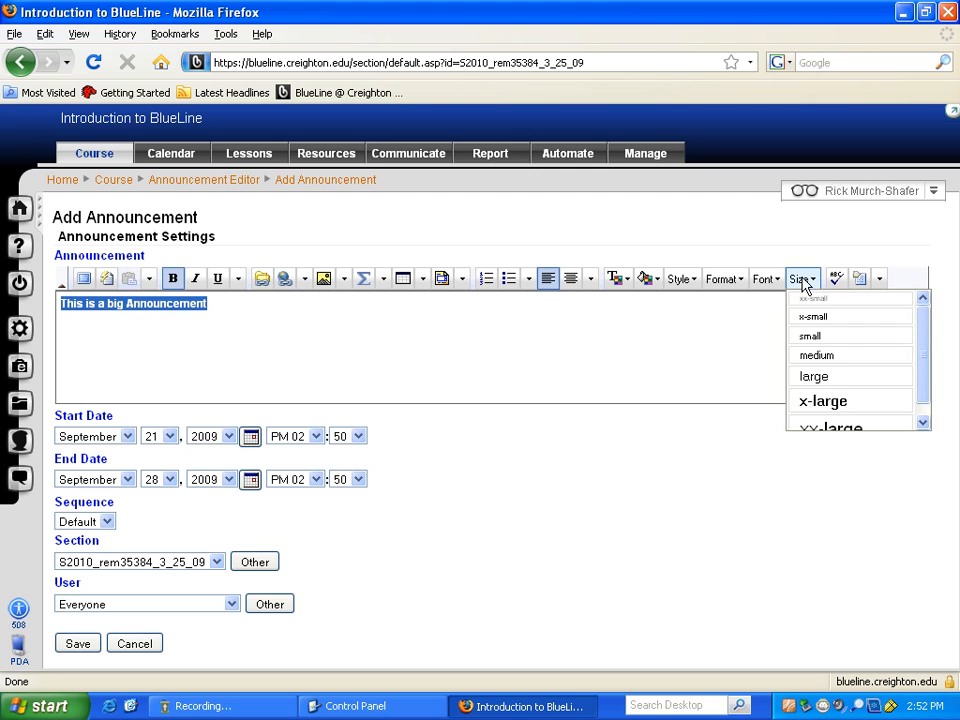
pyautogui.click(846, 406)
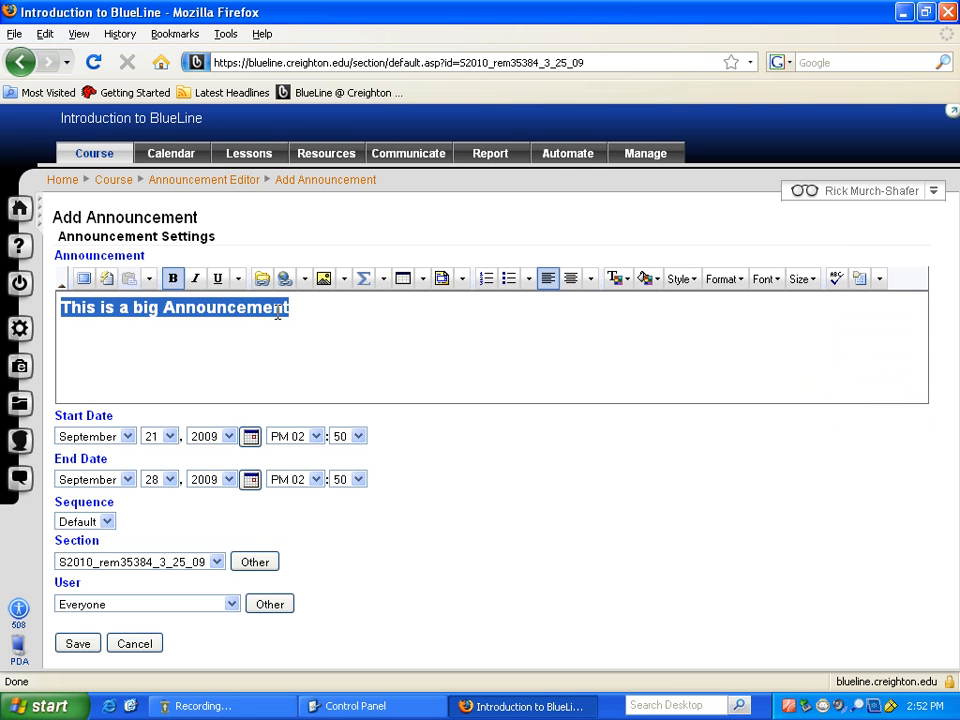
pyautogui.click(314, 314)
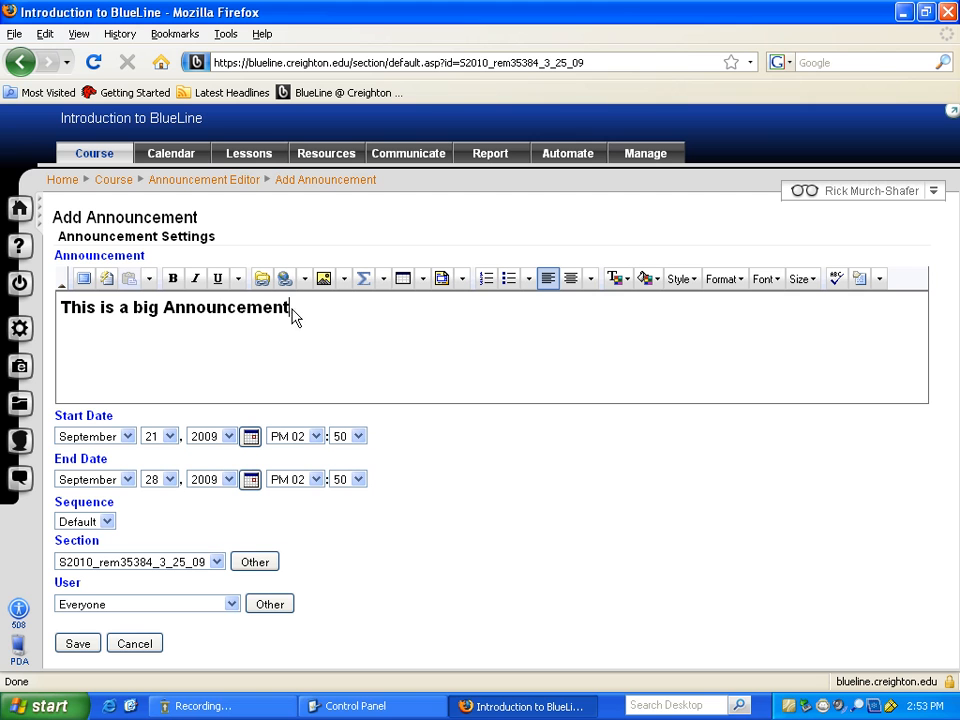
# - Replace 'Announcement' with a horizontal line, then undo that insertion
pyautogui.moveTo(294, 316); pyautogui.dragTo(163, 310)
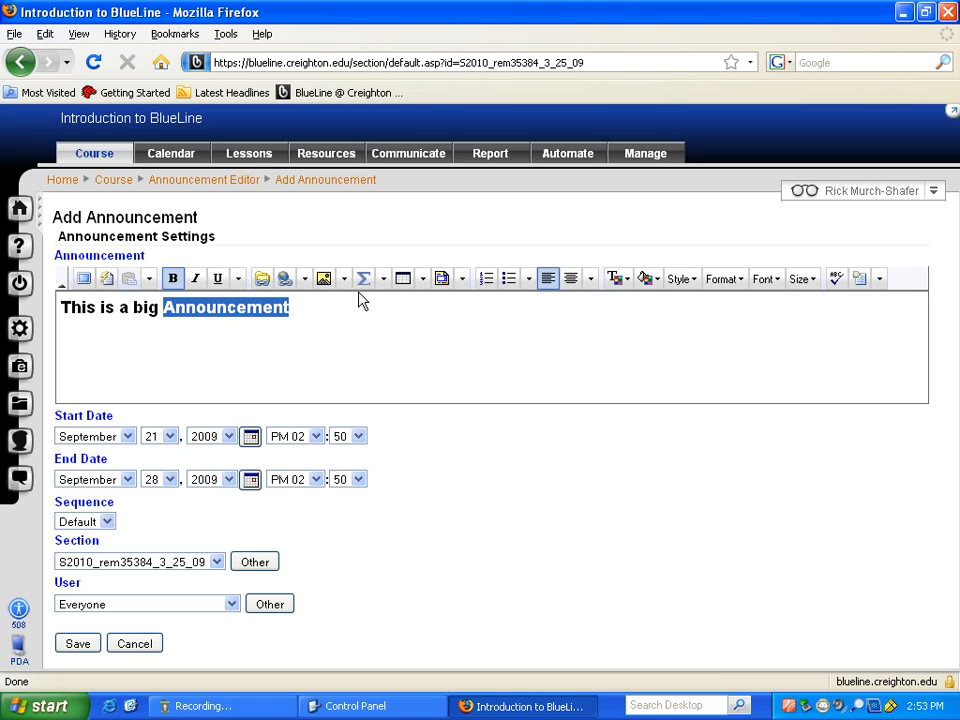
pyautogui.click(383, 279)
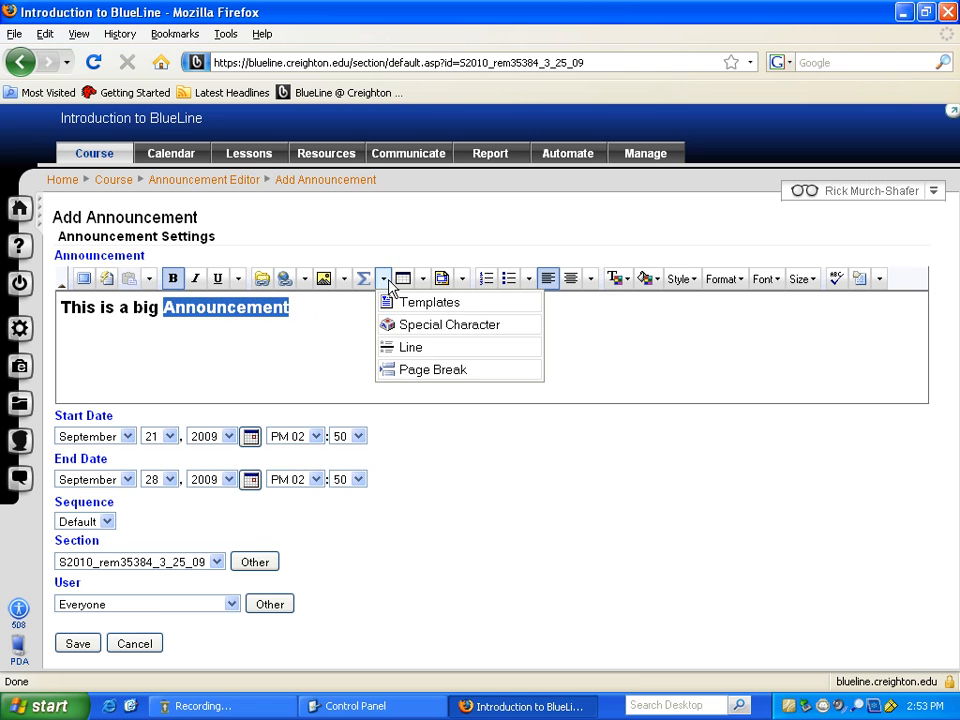
pyautogui.click(437, 349)
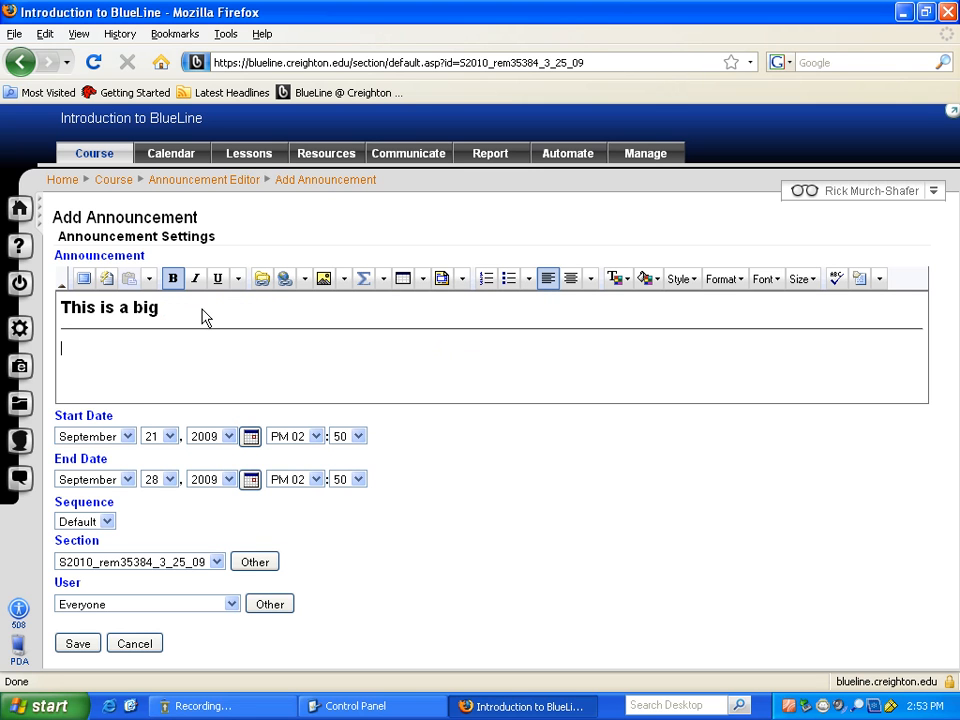
pyautogui.press('alt')
pyautogui.hotkey('ctrl', 'z')
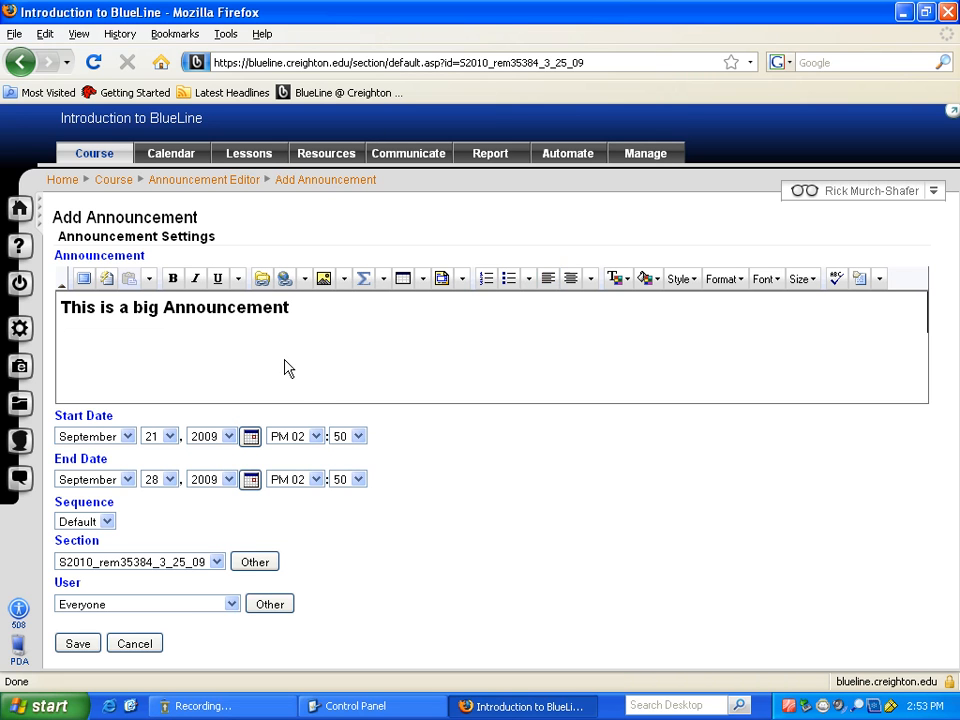
pyautogui.click(308, 308)
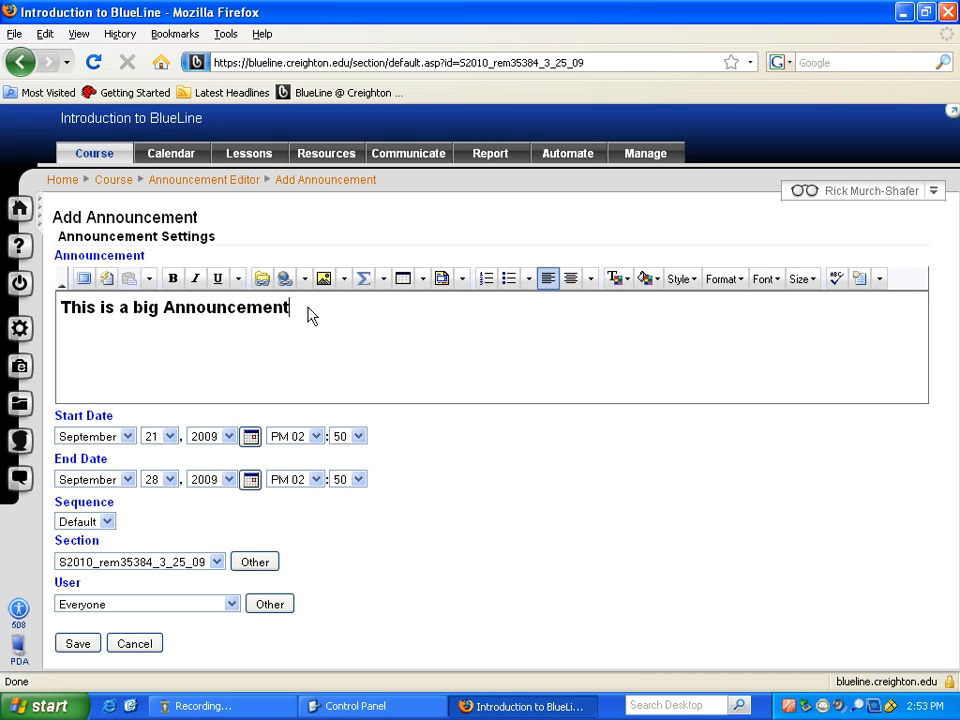
# - Colour the whole announcement line brown and bring up the end-date calendar
pyautogui.moveTo(292, 312); pyautogui.dragTo(60, 321)
pyautogui.click(615, 281)
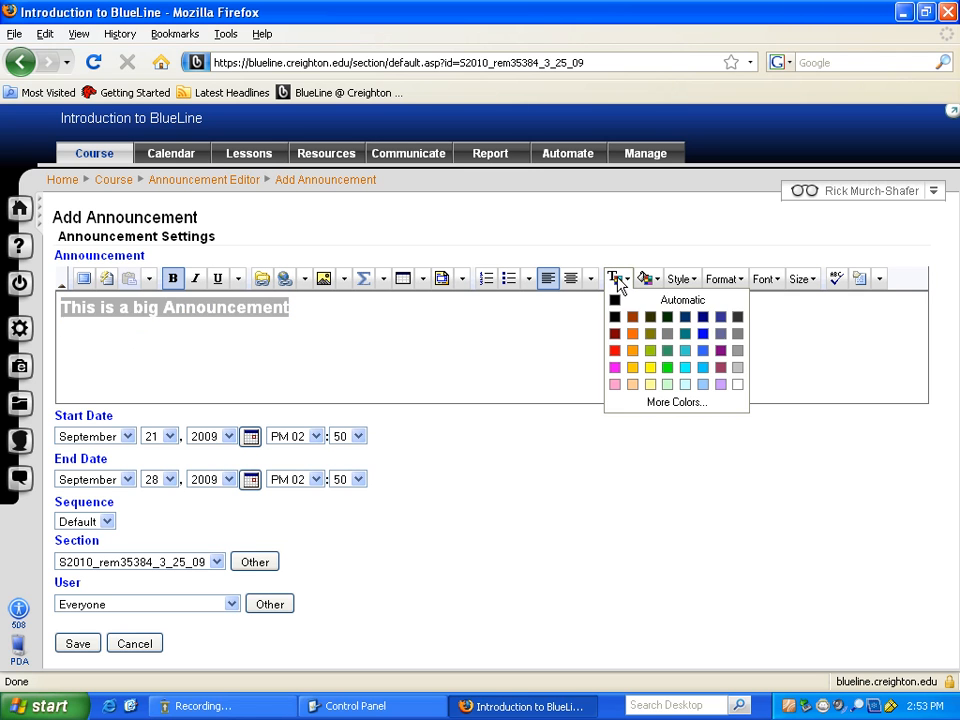
pyautogui.click(631, 319)
pyautogui.click(388, 334)
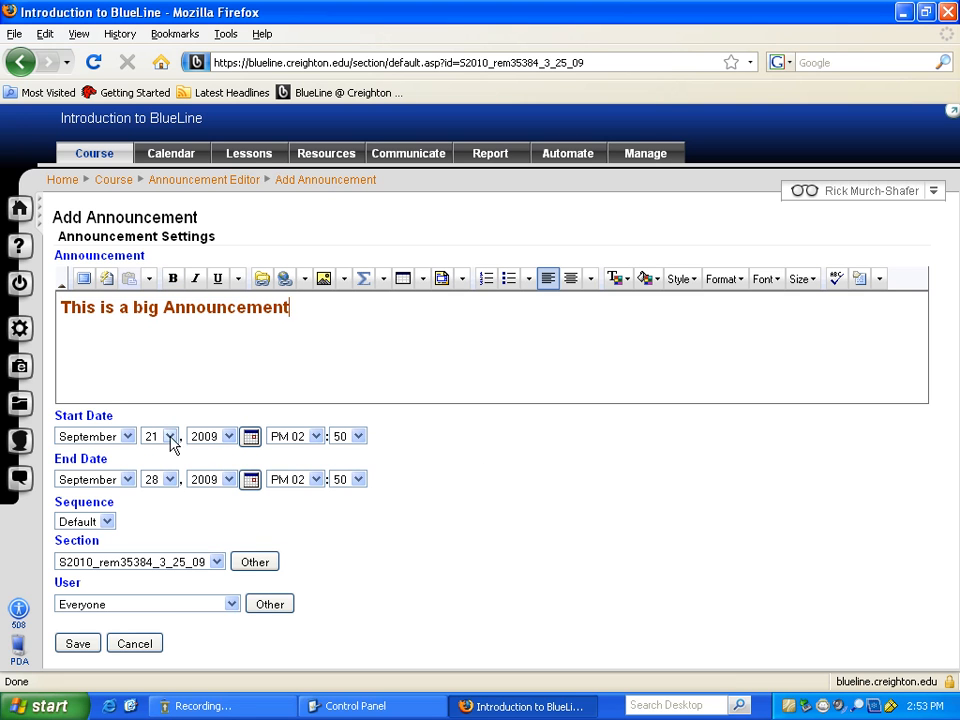
pyautogui.click(250, 481)
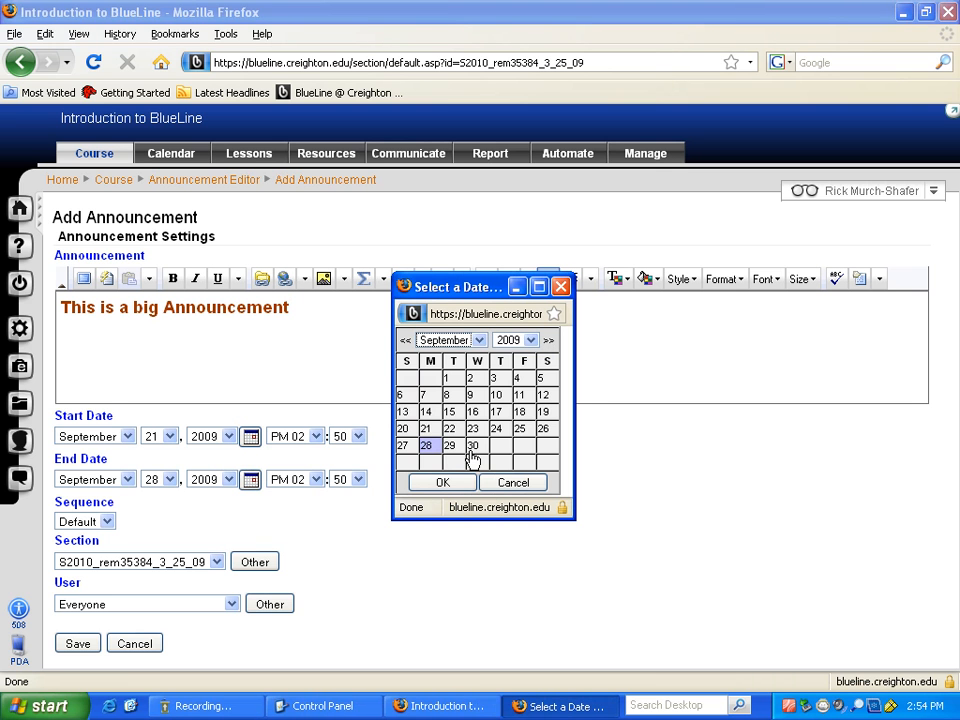
# - Set the announcement start date to September 22 and end date to September 24, 2009
pyautogui.click(512, 482)
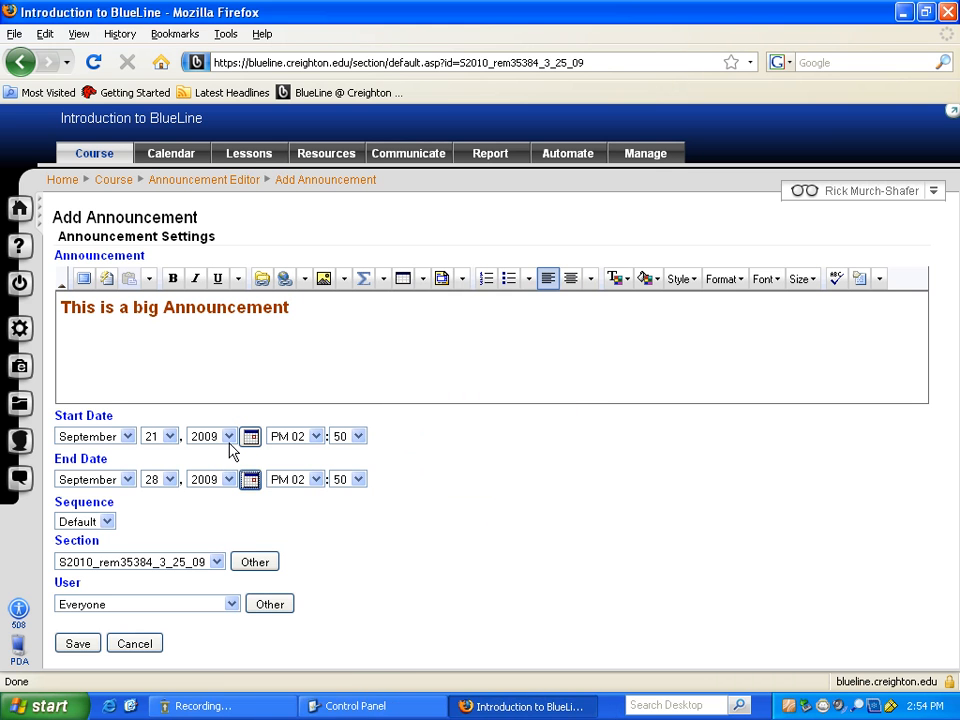
pyautogui.click(250, 437)
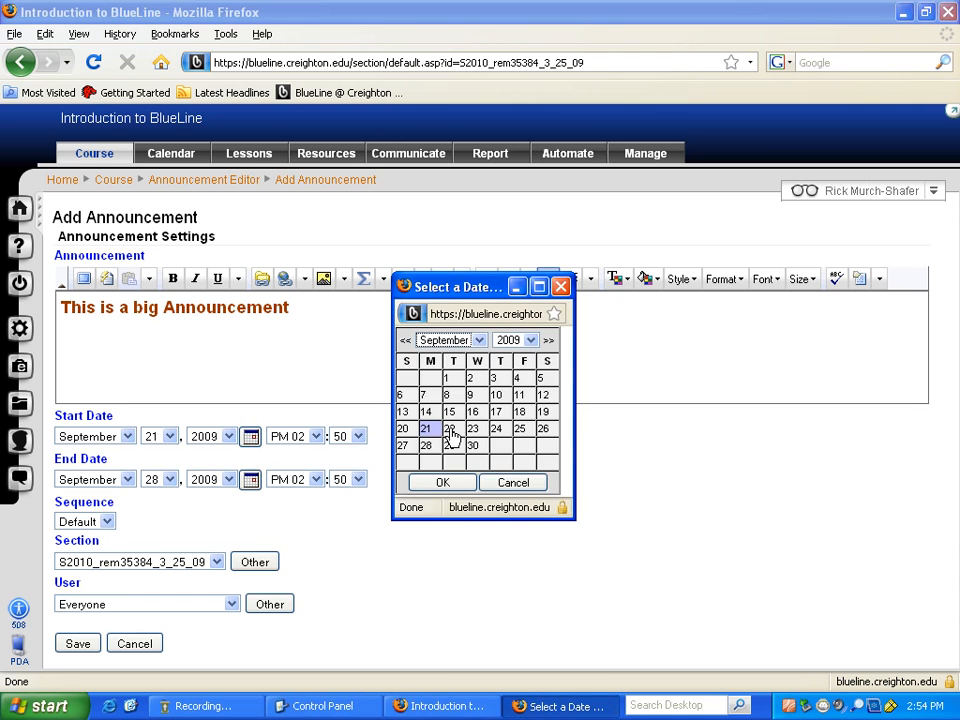
pyautogui.click(451, 431)
pyautogui.click(251, 480)
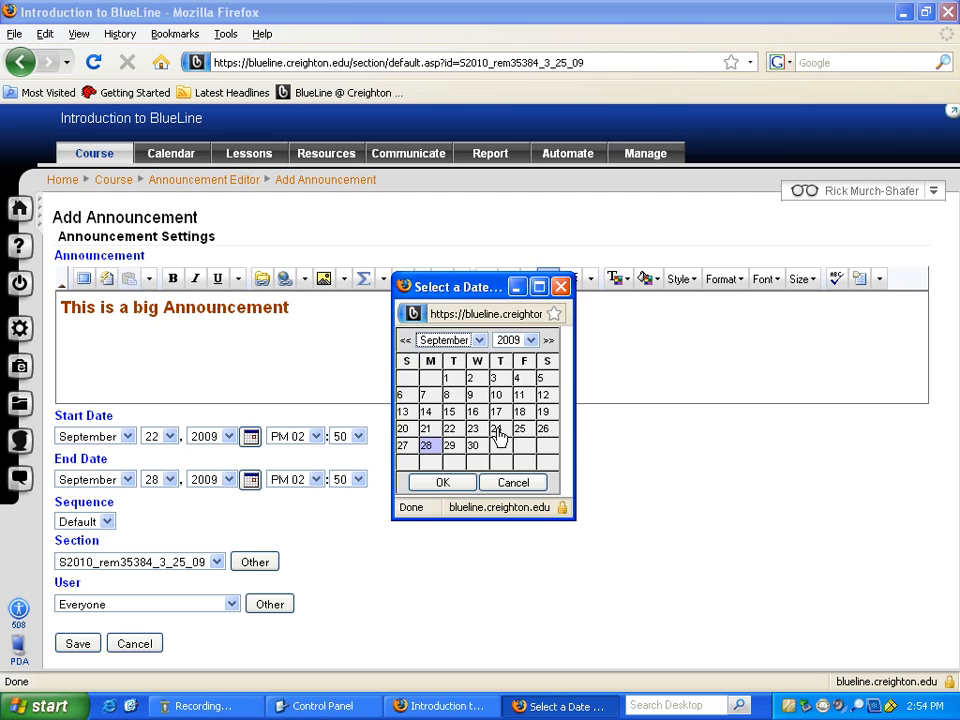
pyautogui.click(497, 430)
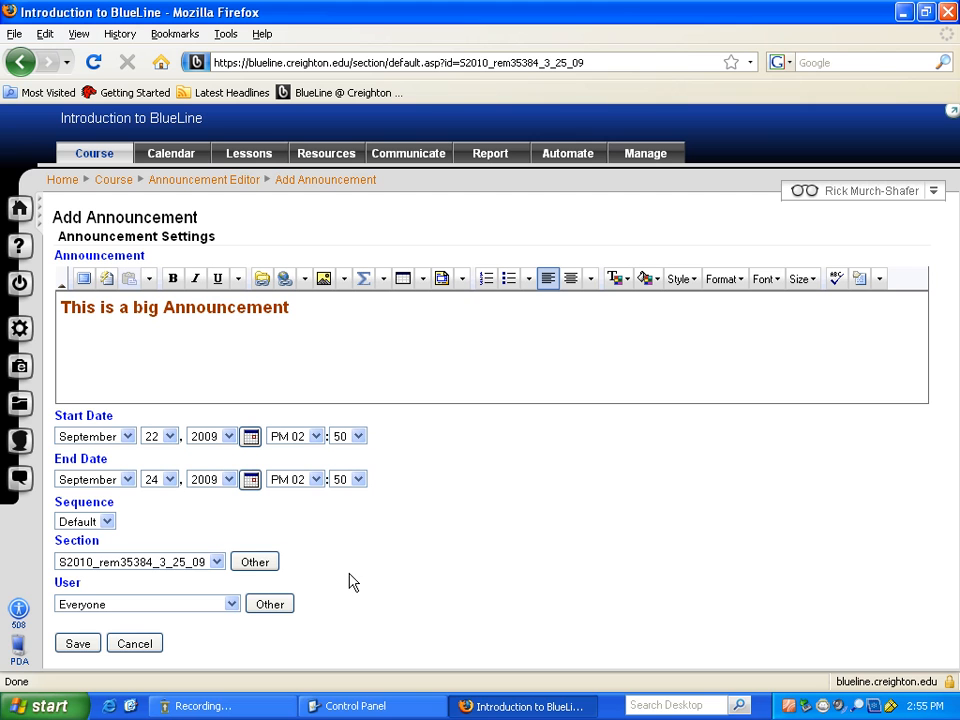
pyautogui.click(107, 522)
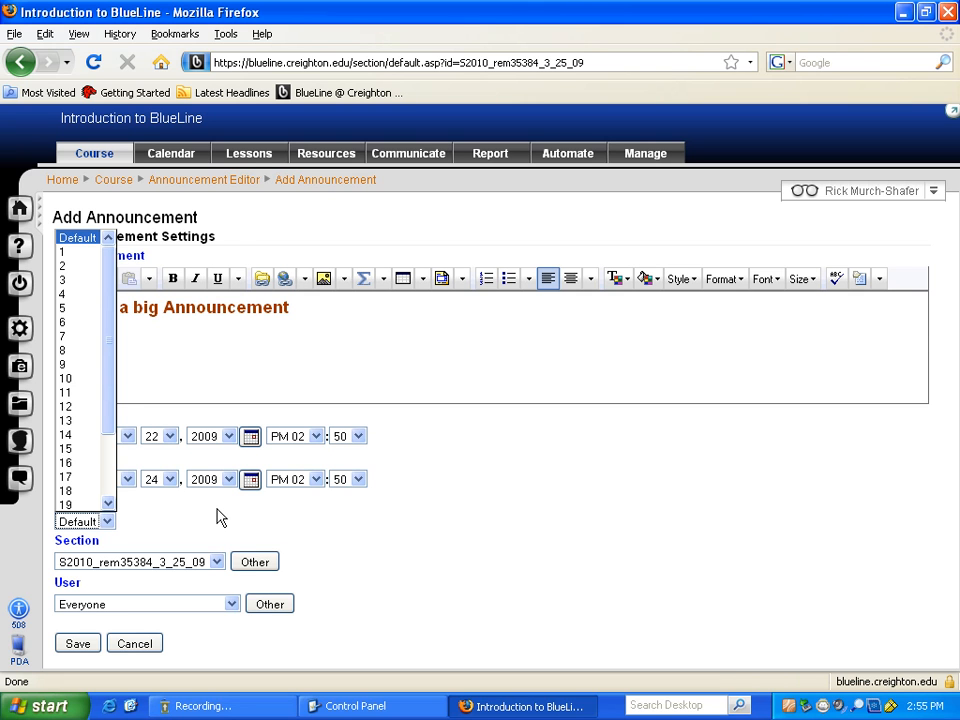
pyautogui.click(218, 517)
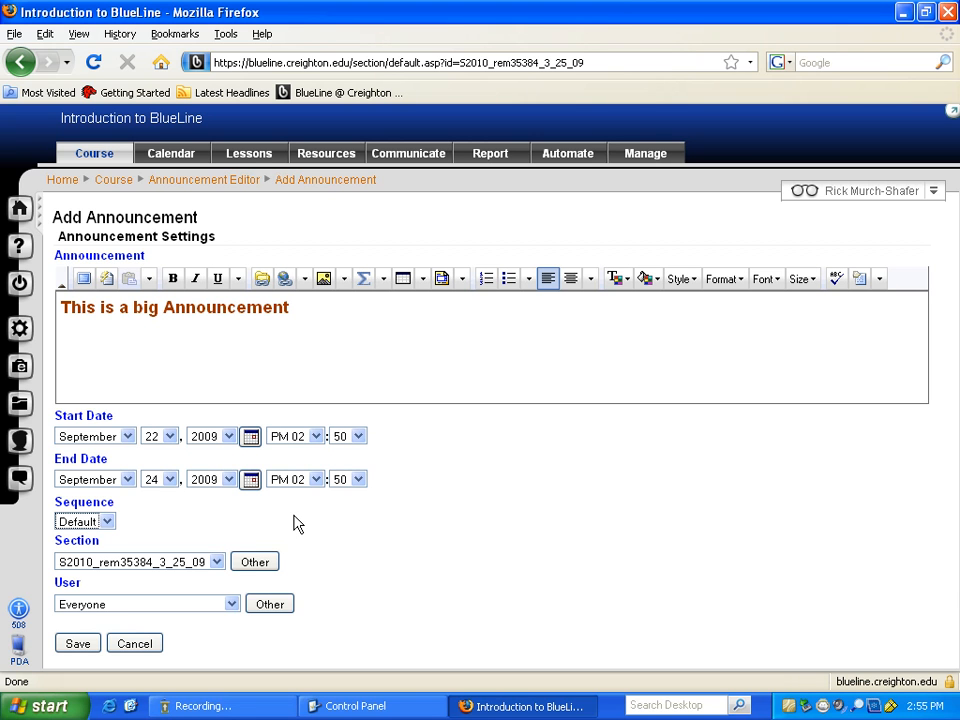
pyautogui.click(231, 606)
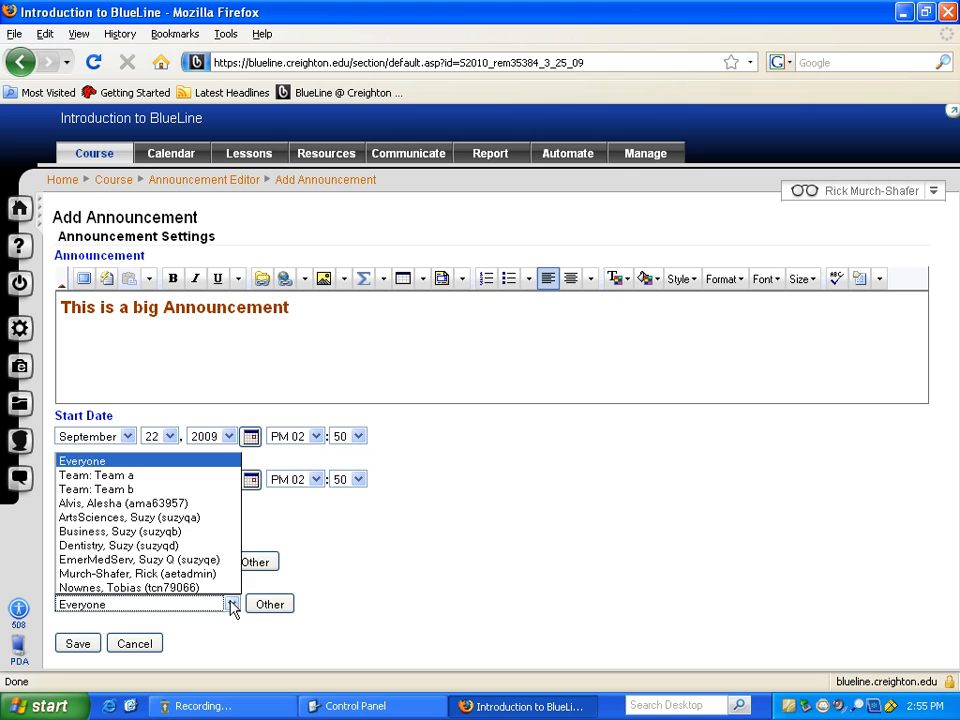
pyautogui.click(384, 567)
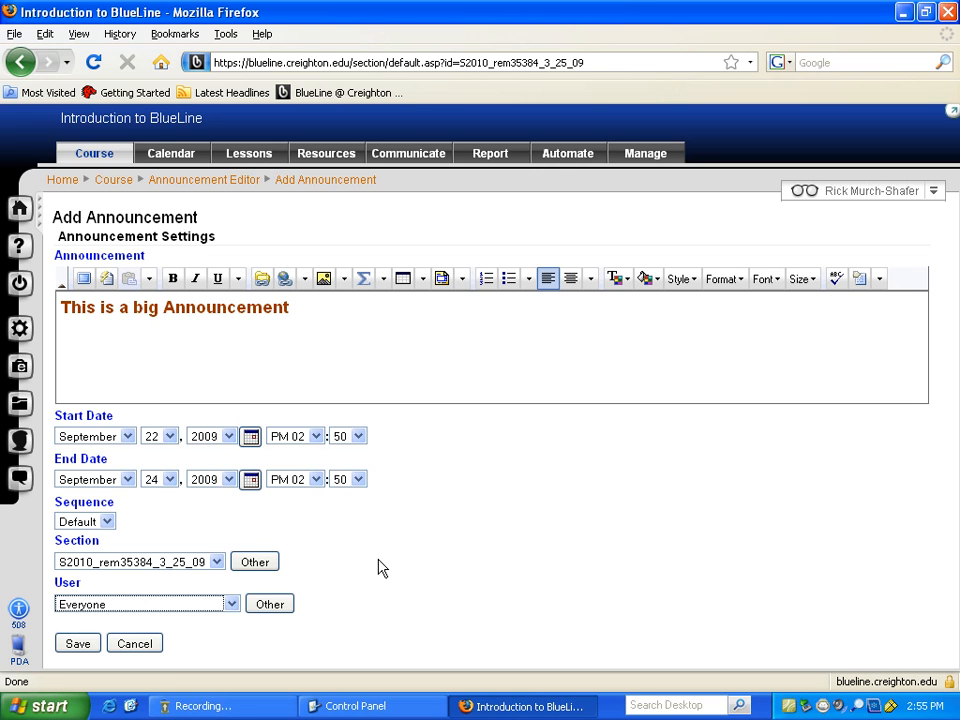
pyautogui.click(232, 604)
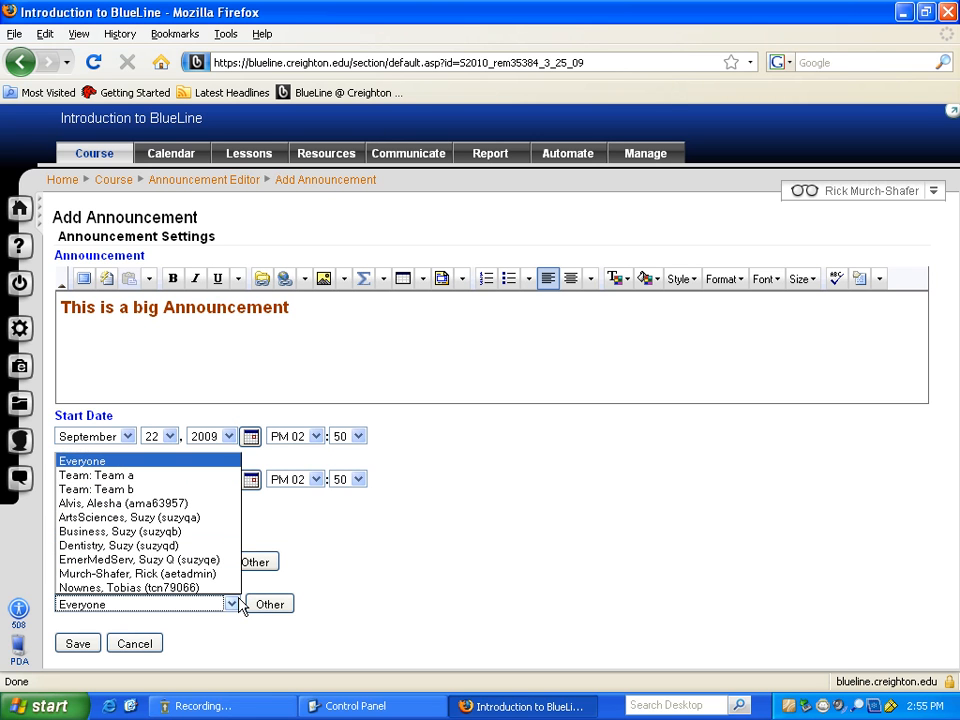
pyautogui.click(145, 490)
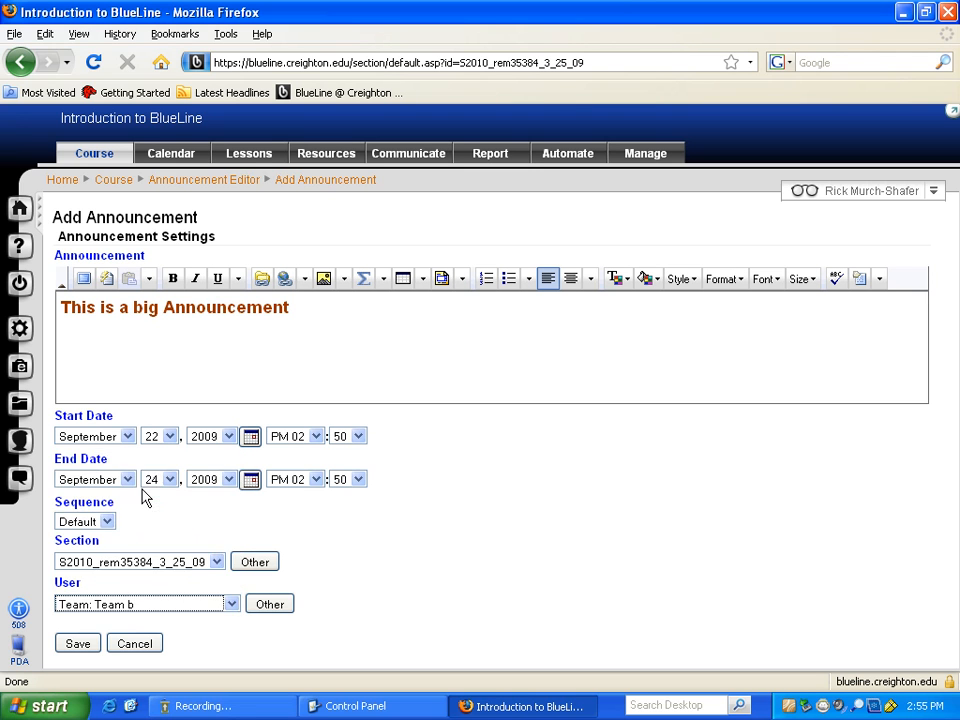
pyautogui.click(231, 606)
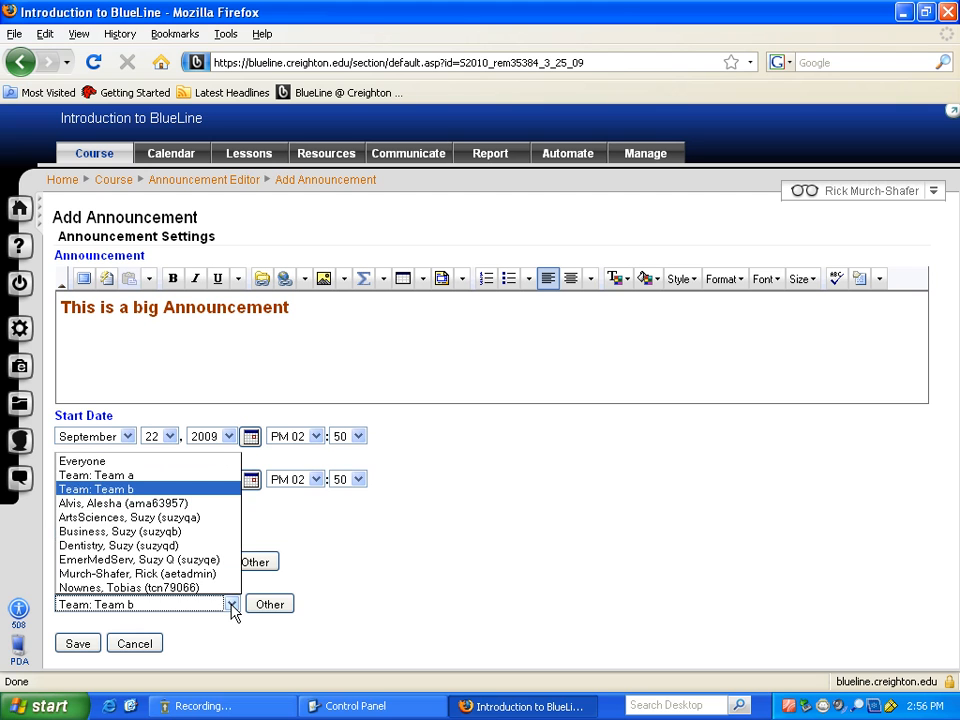
pyautogui.click(137, 462)
pyautogui.click(424, 552)
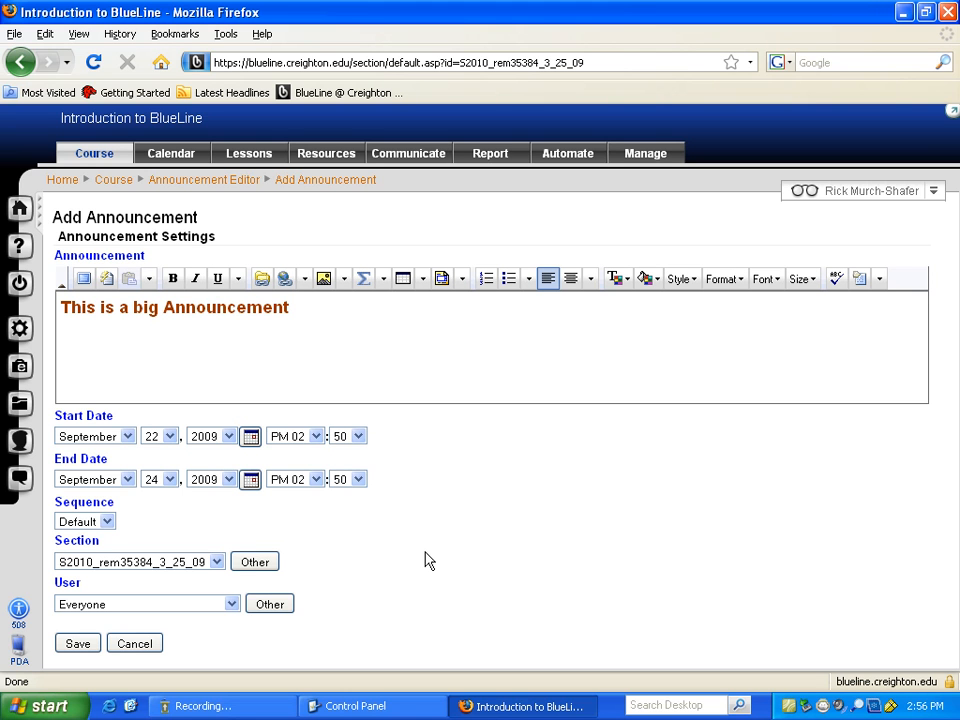
pyautogui.click(231, 604)
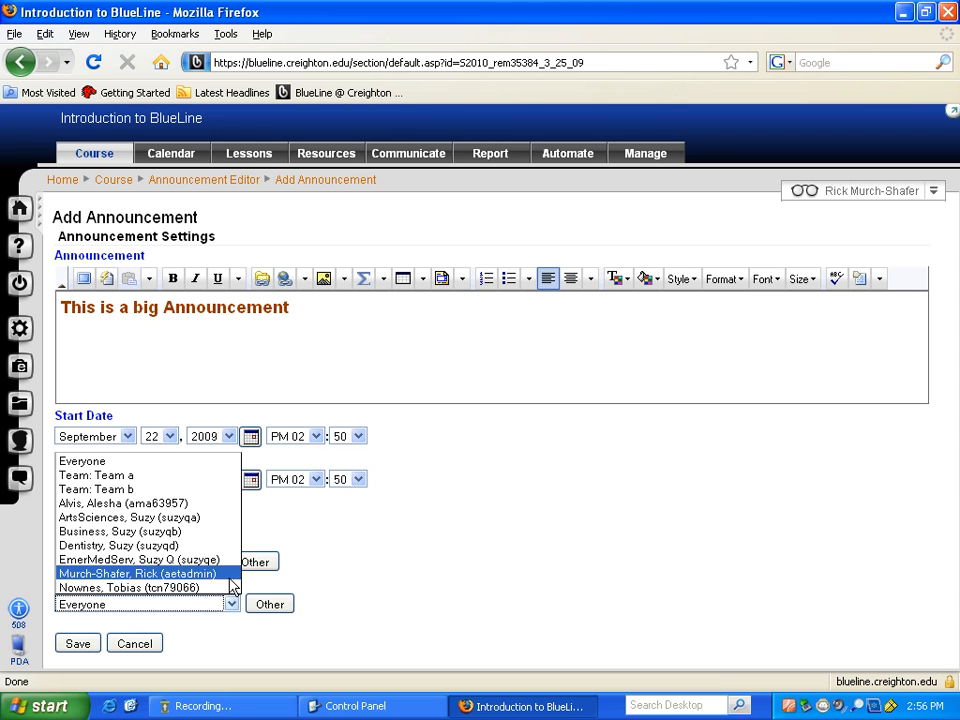
pyautogui.click(421, 569)
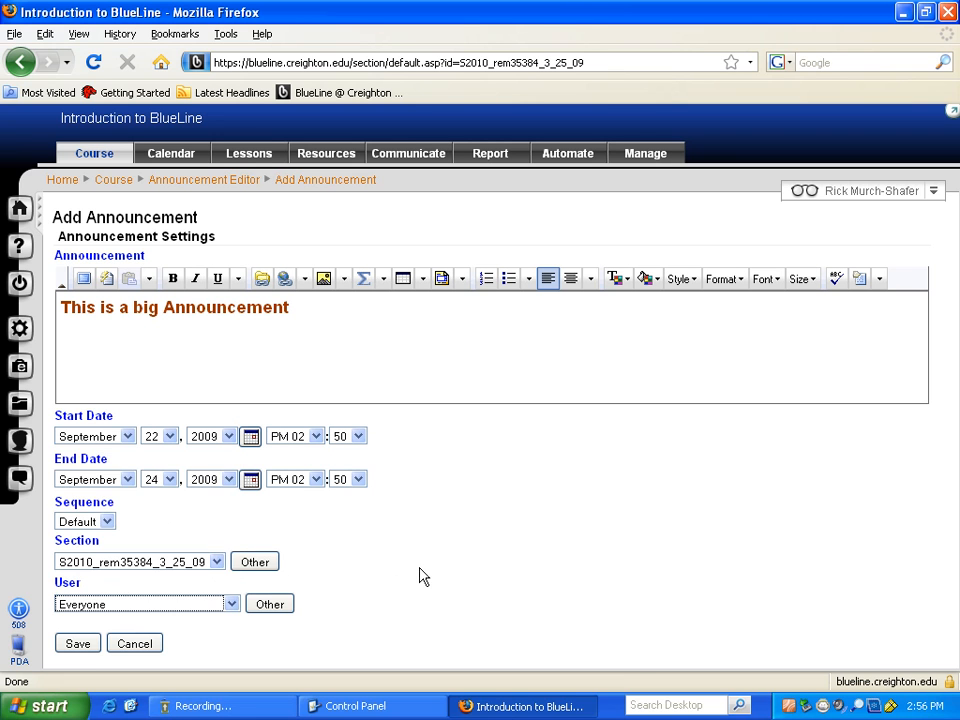
# - Save the big announcement and exit the Announcement Editor to the course home
pyautogui.click(79, 645)
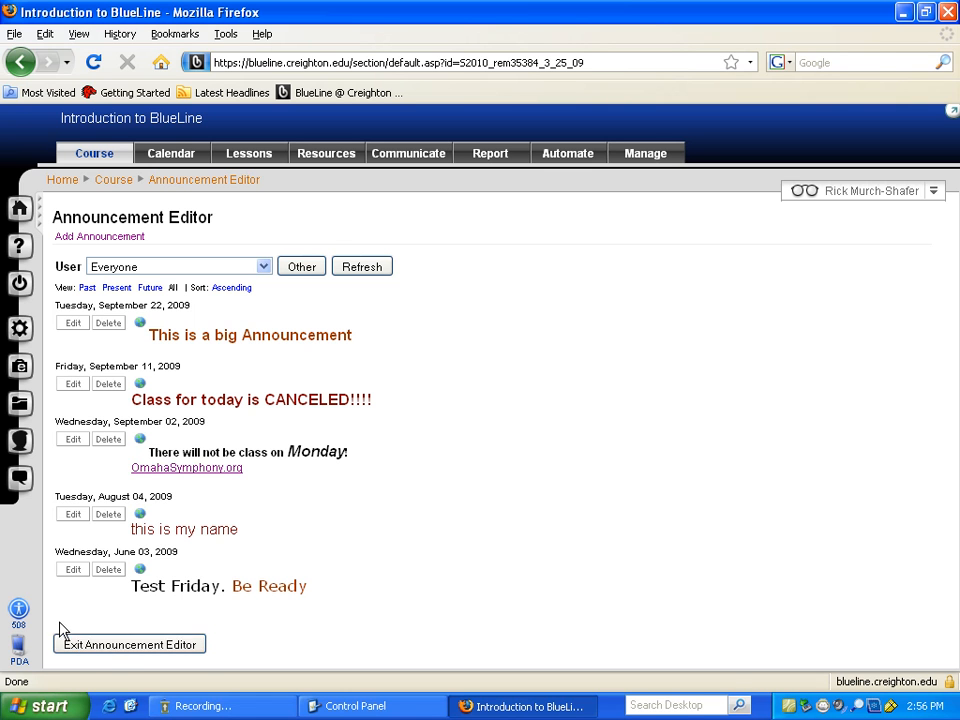
pyautogui.click(110, 648)
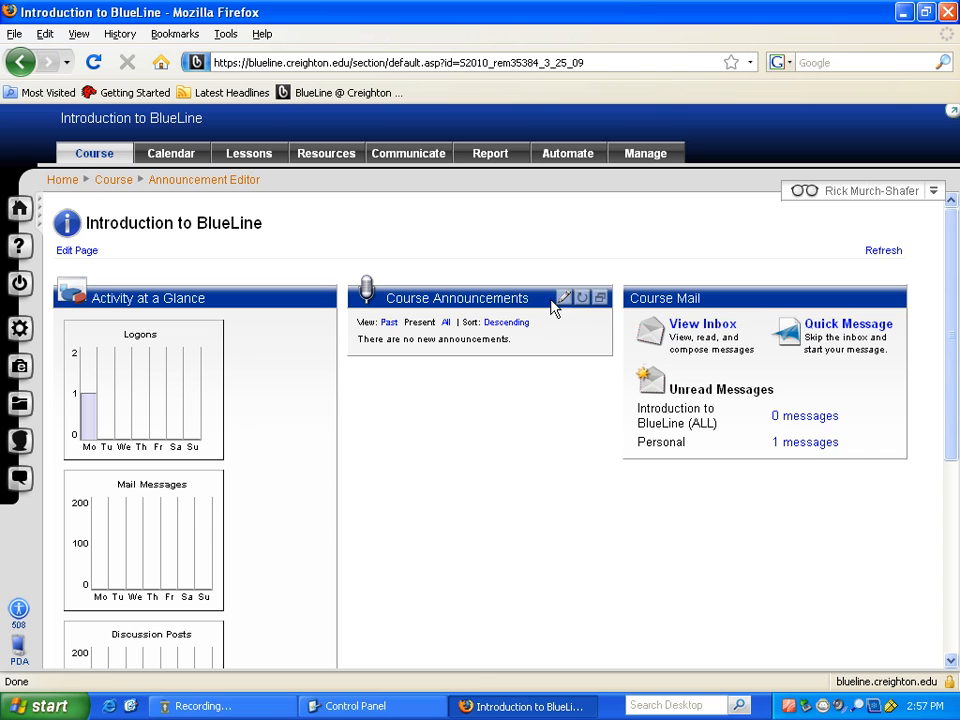
# - Edit the big announcement, changing its start to September 21 at PM 01, and save
pyautogui.click(570, 300)
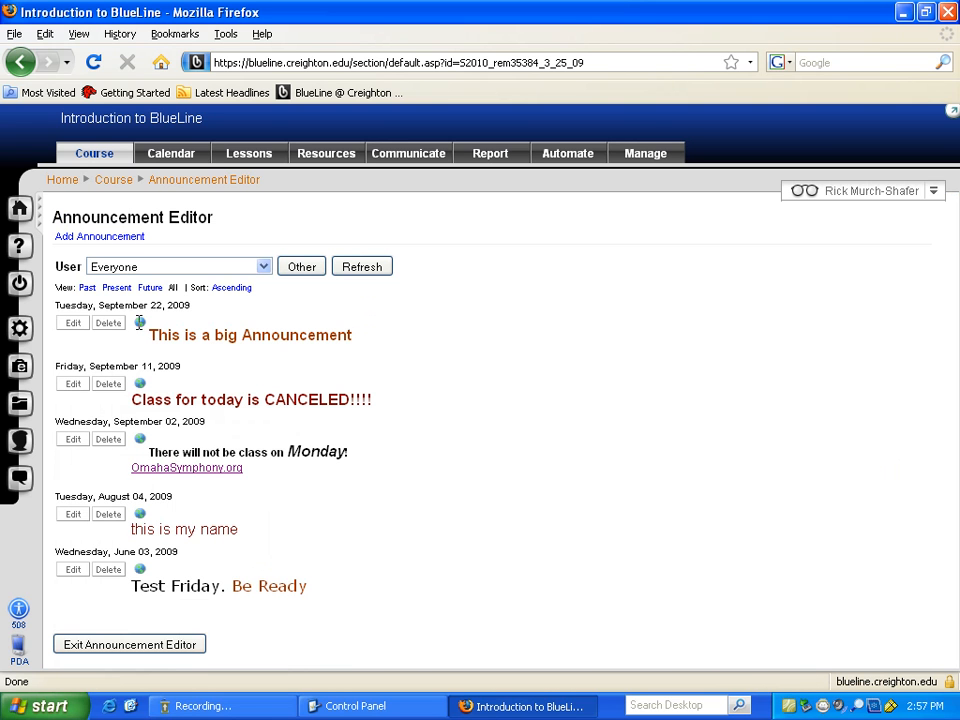
pyautogui.click(74, 325)
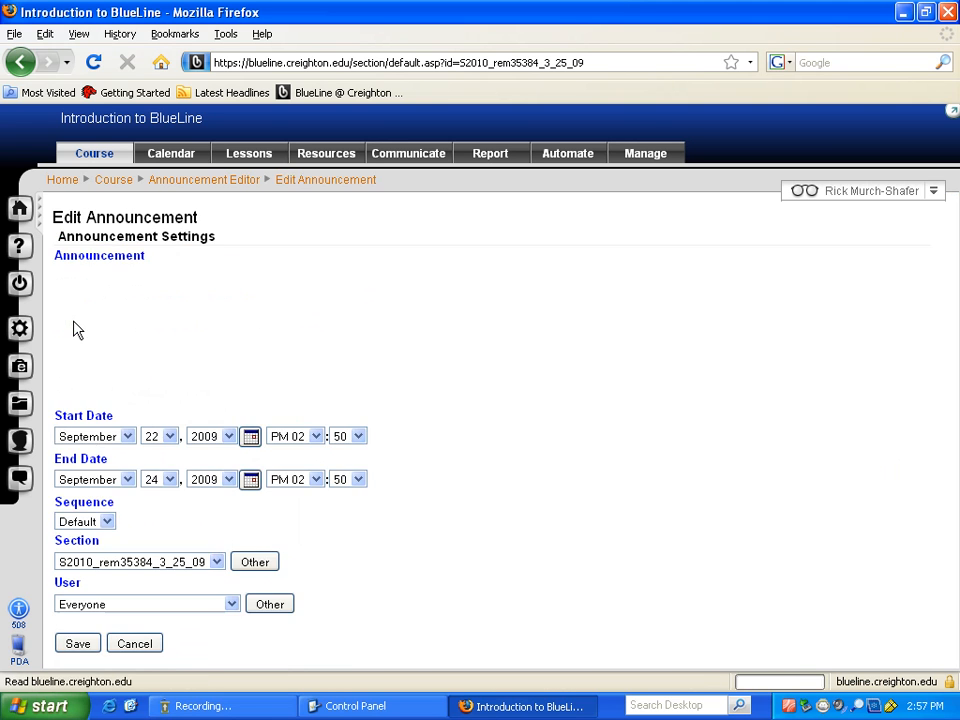
pyautogui.click(251, 437)
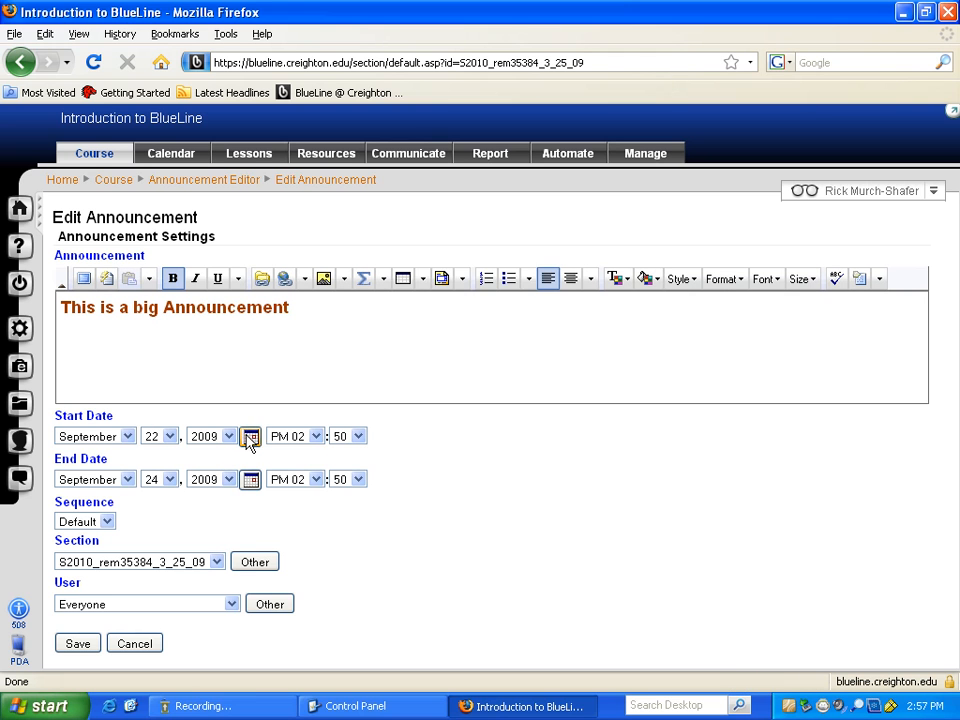
pyautogui.click(427, 436)
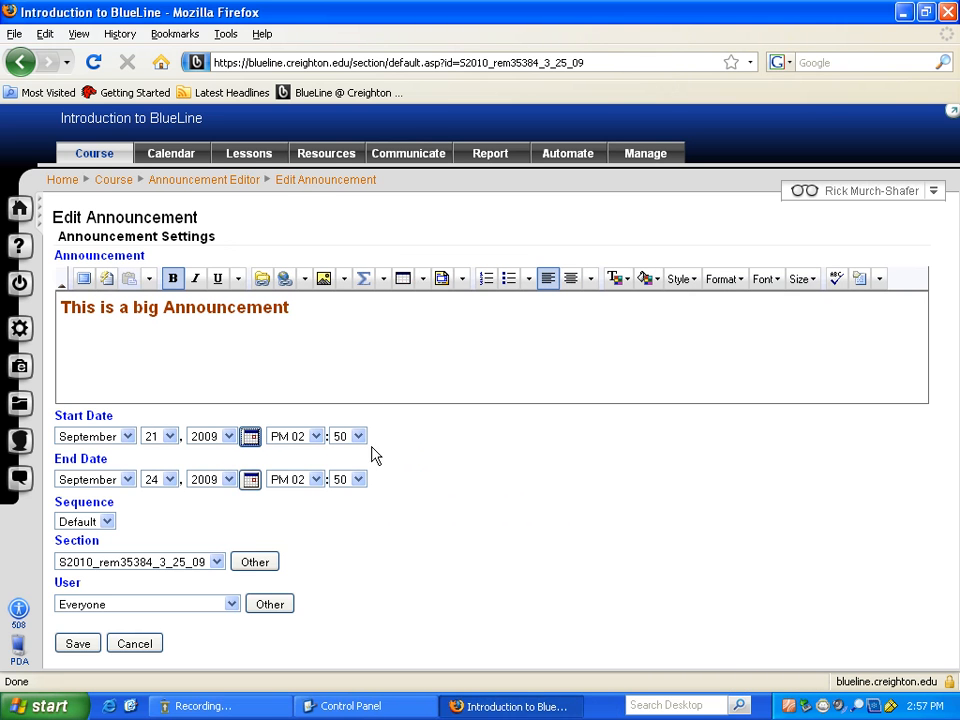
pyautogui.click(316, 437)
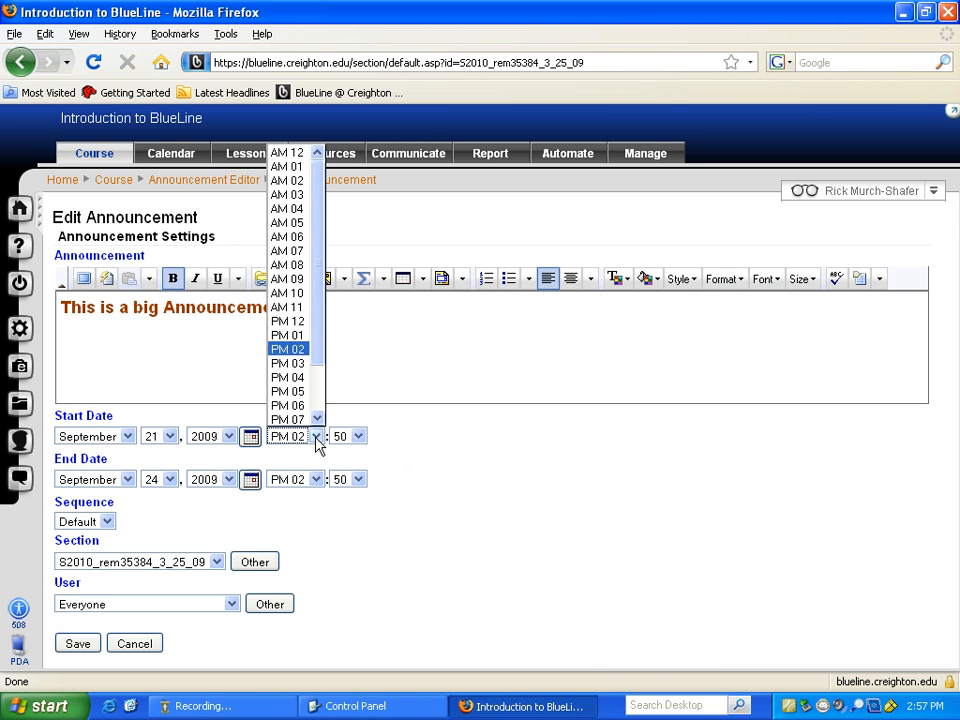
pyautogui.click(300, 336)
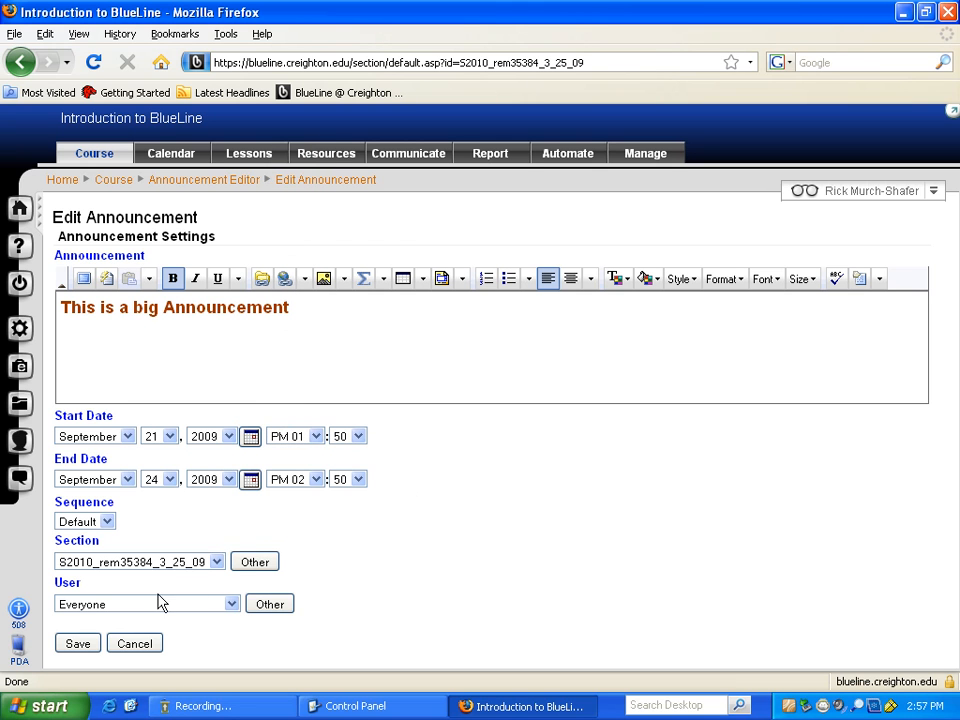
pyautogui.click(80, 644)
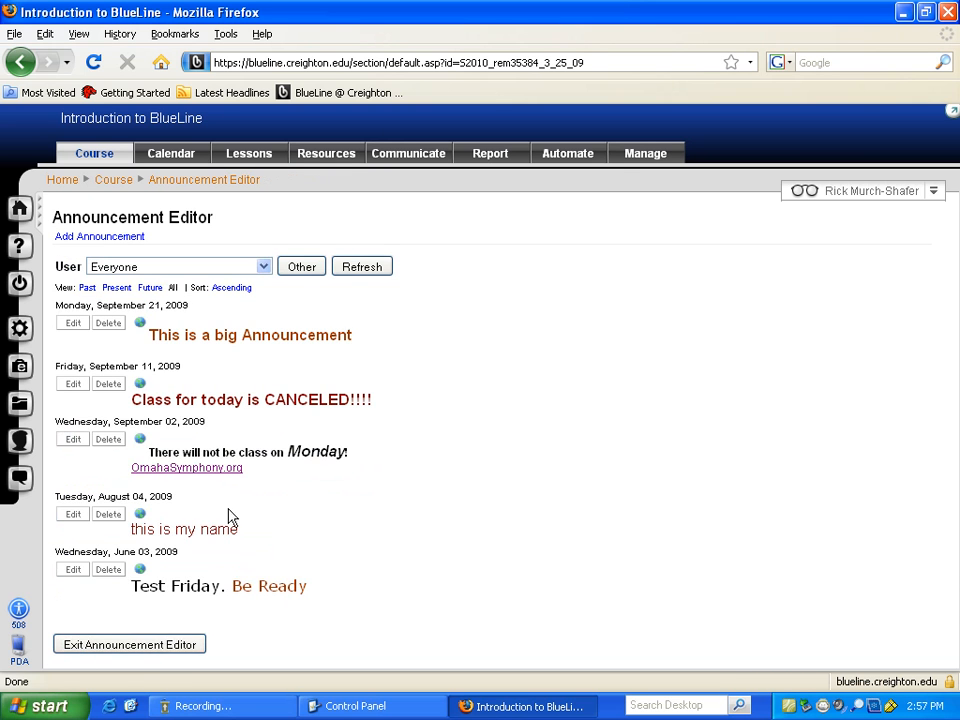
# - Exit the Announcement Editor, then go from the course to the BlueLine Home page
pyautogui.click(146, 648)
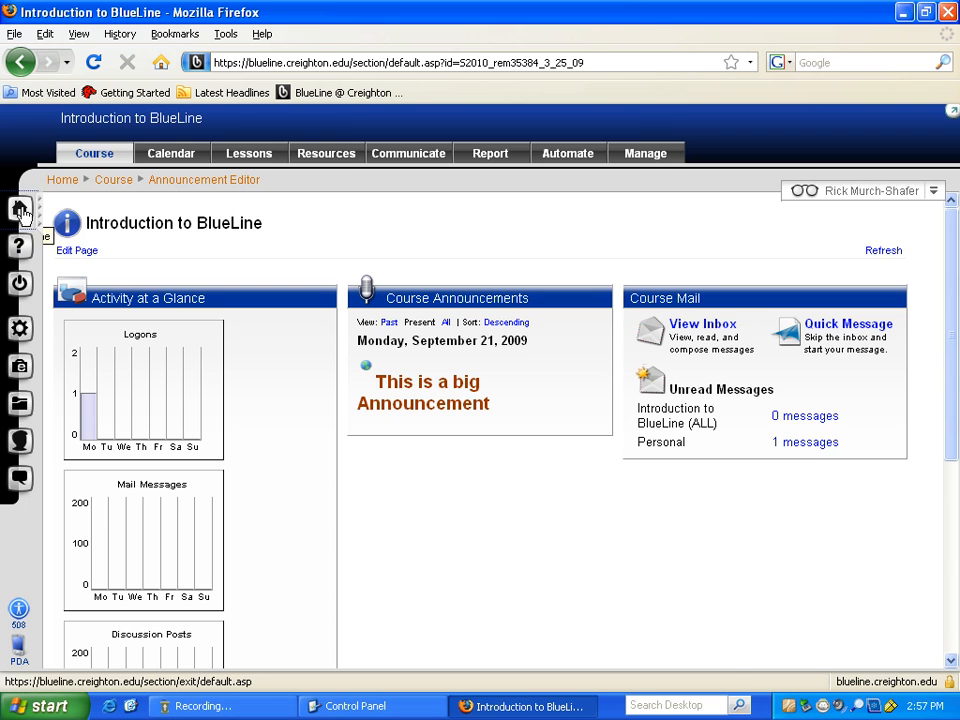
pyautogui.click(27, 212)
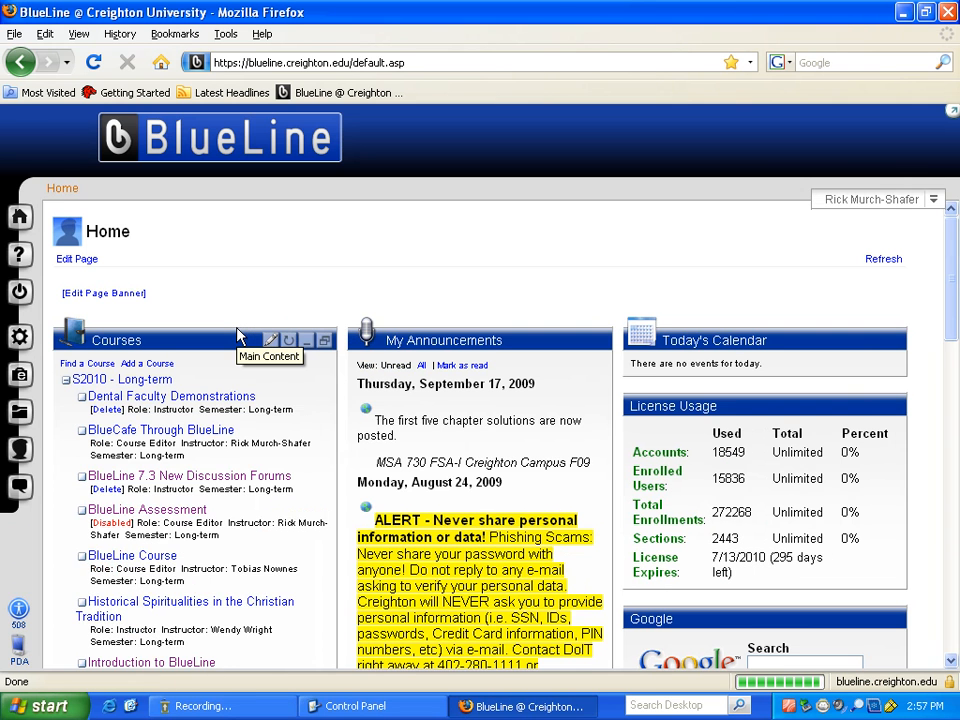
pyautogui.click(884, 261)
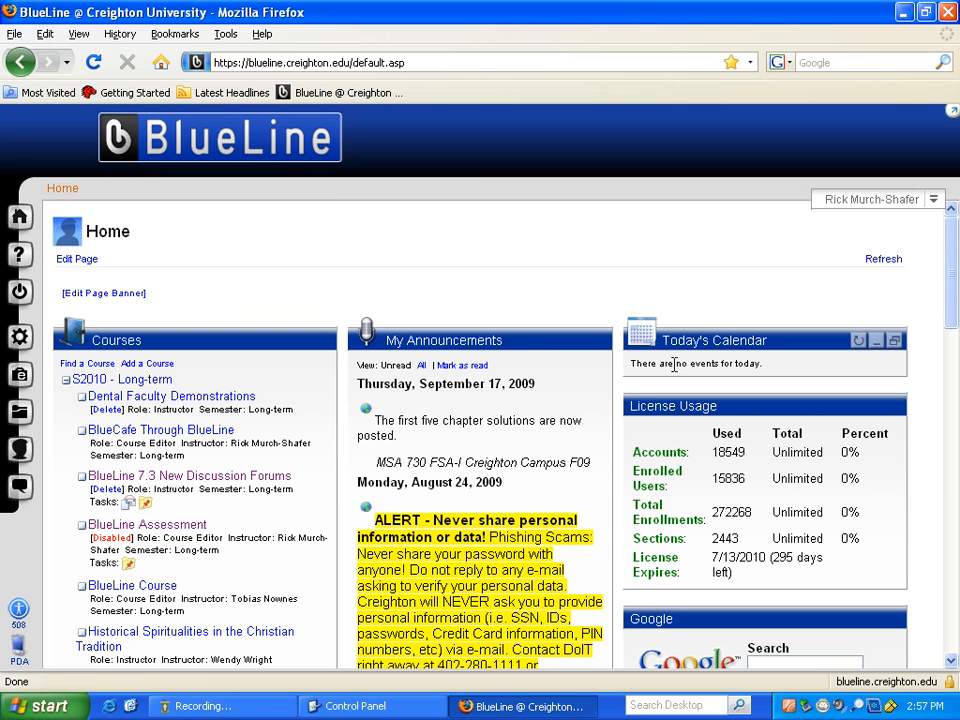
pyautogui.click(564, 344)
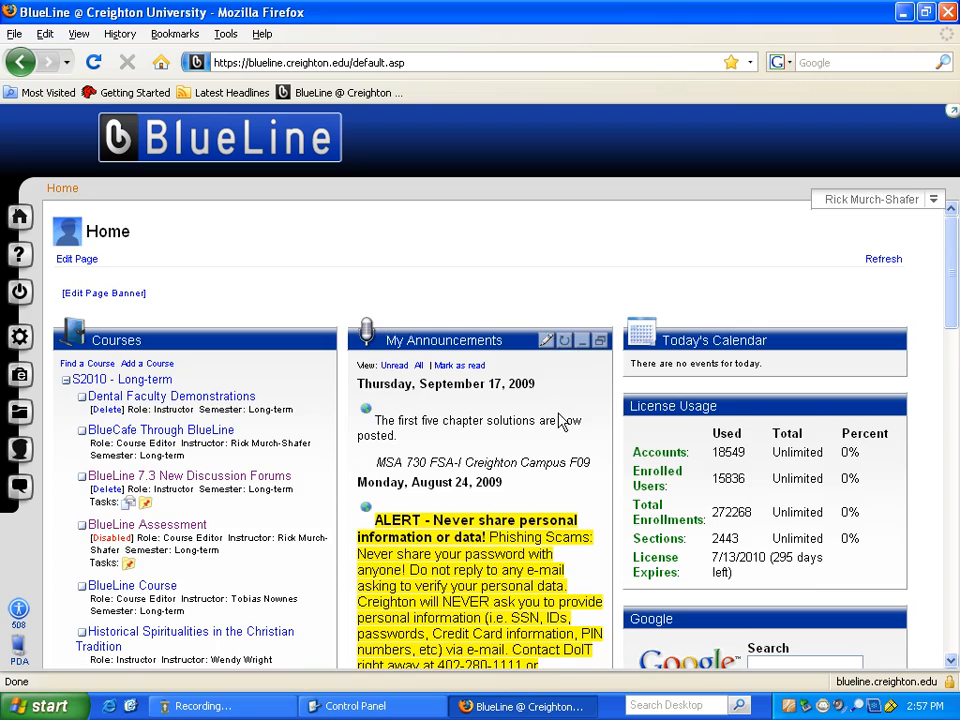
pyautogui.scroll(-3, 561, 411)
pyautogui.scroll(-4, 561, 411)
pyautogui.scroll(7, 563, 420)
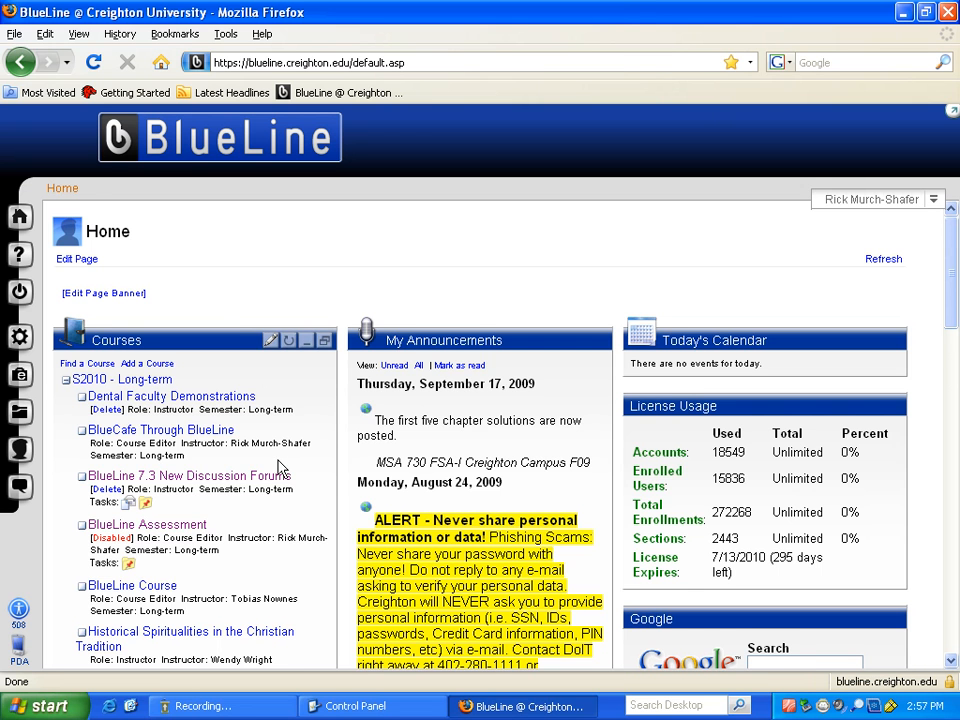
pyautogui.scroll(-1, 283, 467)
pyautogui.scroll(-3, 283, 467)
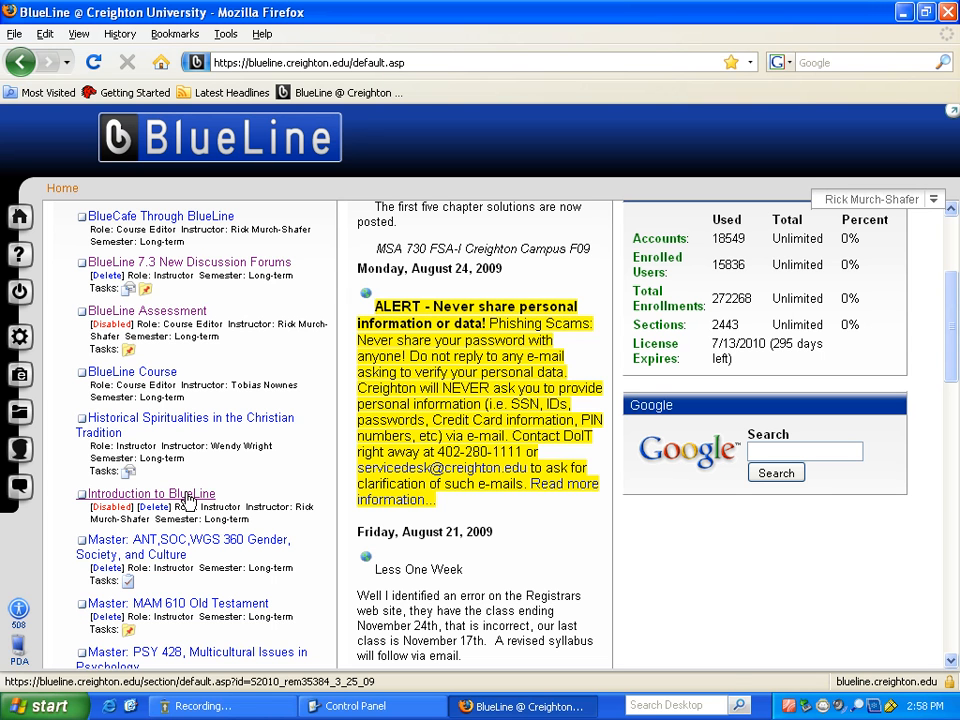
# - Open Introduction to BlueLine, collapse the Map sidebar, and view the course Calendar
pyautogui.click(185, 498)
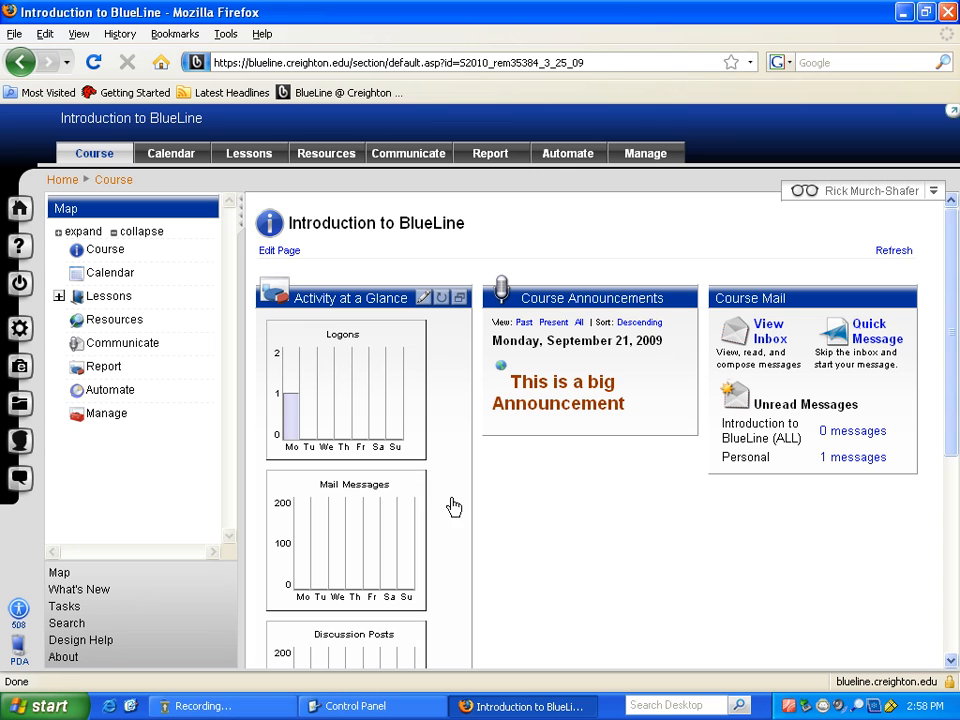
pyautogui.click(240, 221)
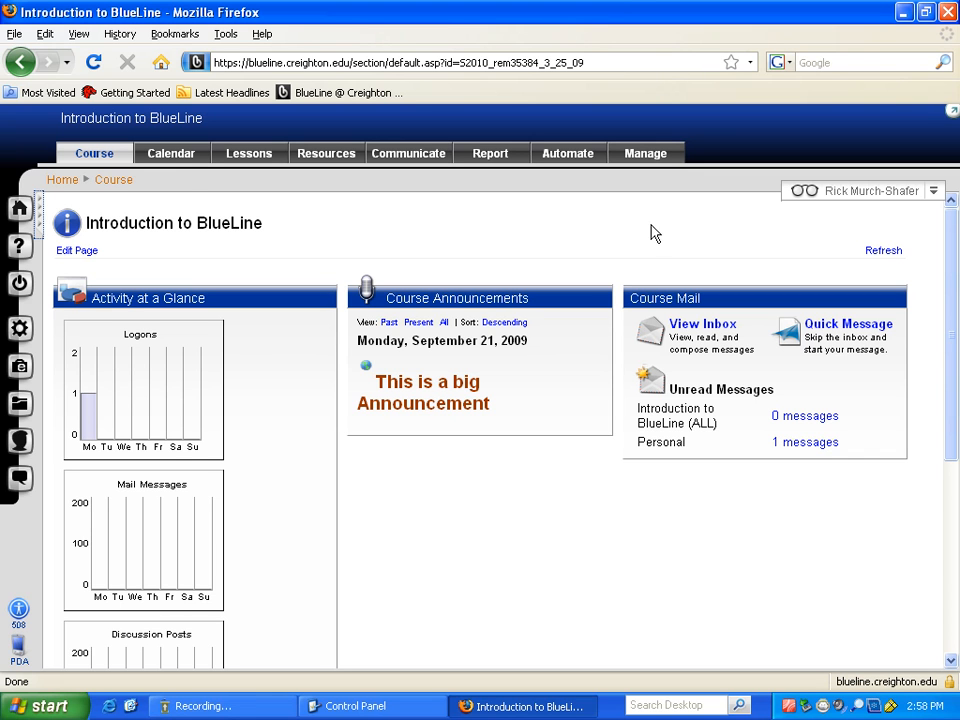
pyautogui.click(172, 157)
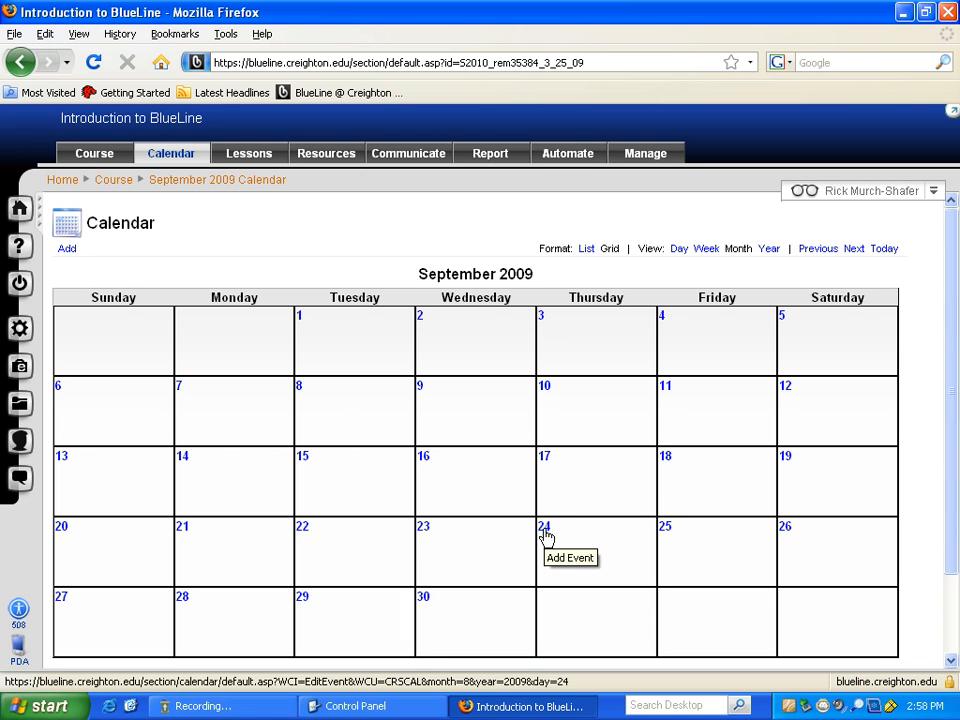
# - Add a September 23 event titled 'Quiz' with the note 'A million question quiz'
pyautogui.click(425, 530)
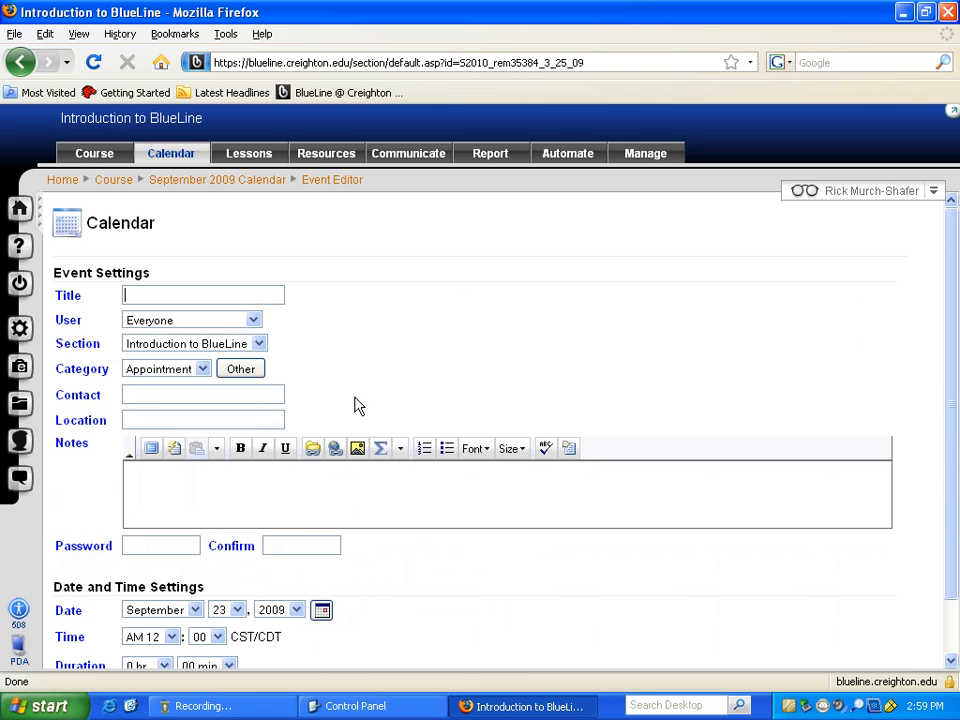
pyautogui.write('Quiz')
pyautogui.click(194, 491)
pyautogui.write('A million question quiz')
# - Set the quiz time to AM 08:00 and its duration to 0 hr 15 min
pyautogui.scroll(-1, 456, 561)
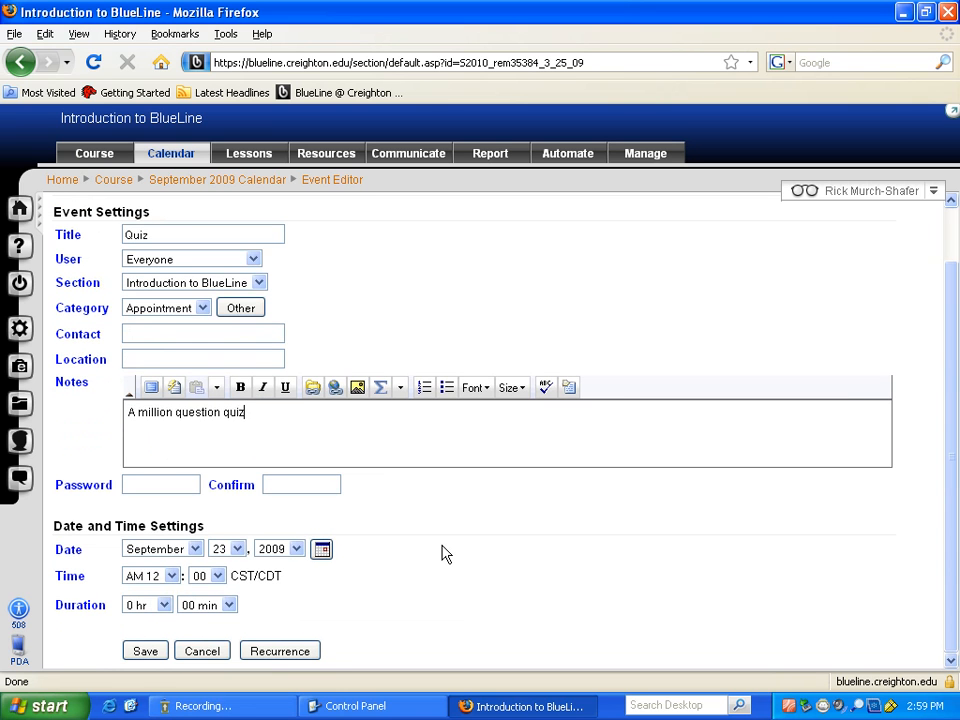
pyautogui.click(172, 578)
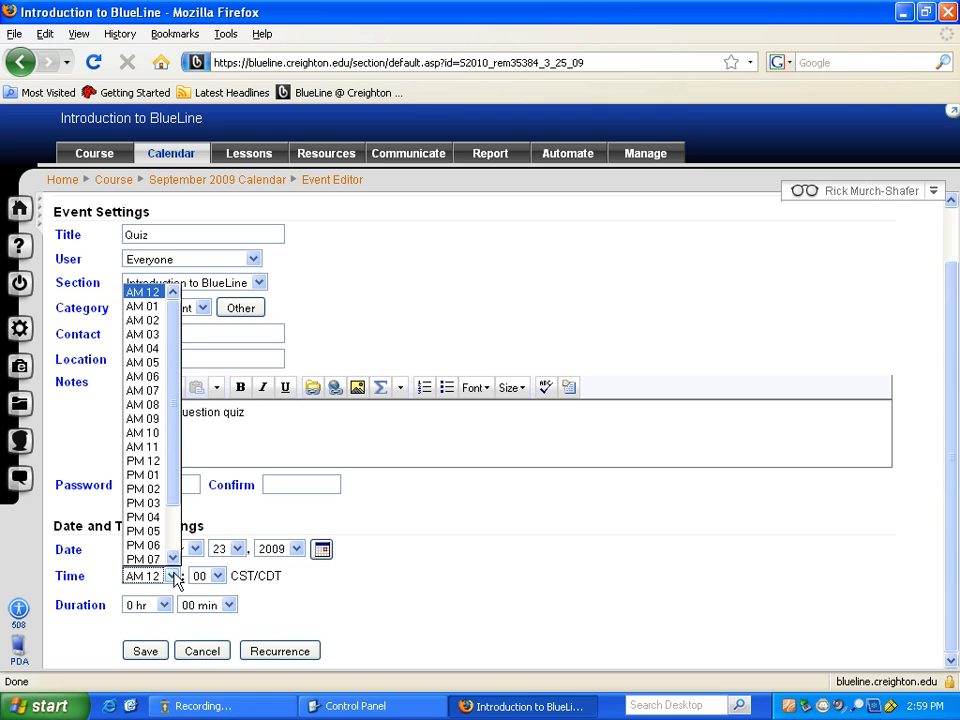
pyautogui.click(146, 405)
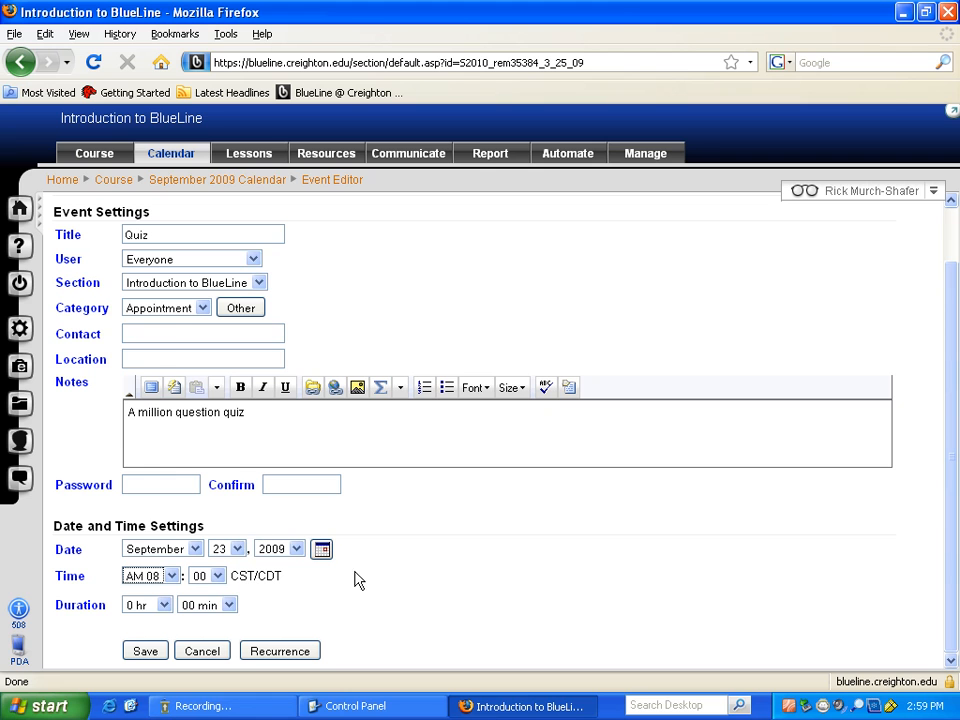
pyautogui.click(164, 605)
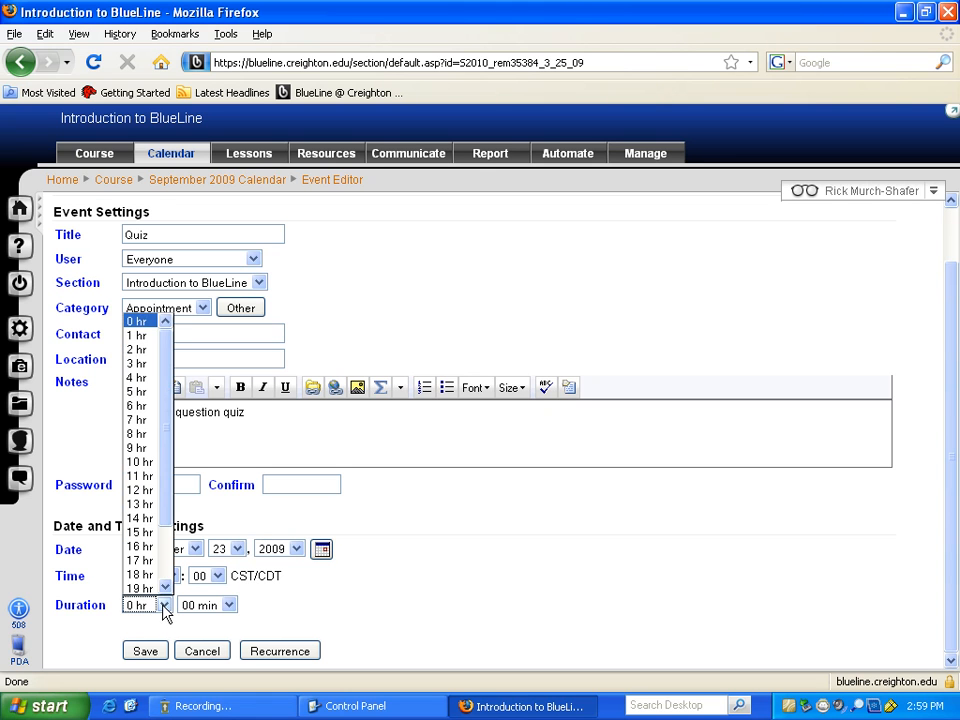
pyautogui.click(253, 614)
pyautogui.click(229, 605)
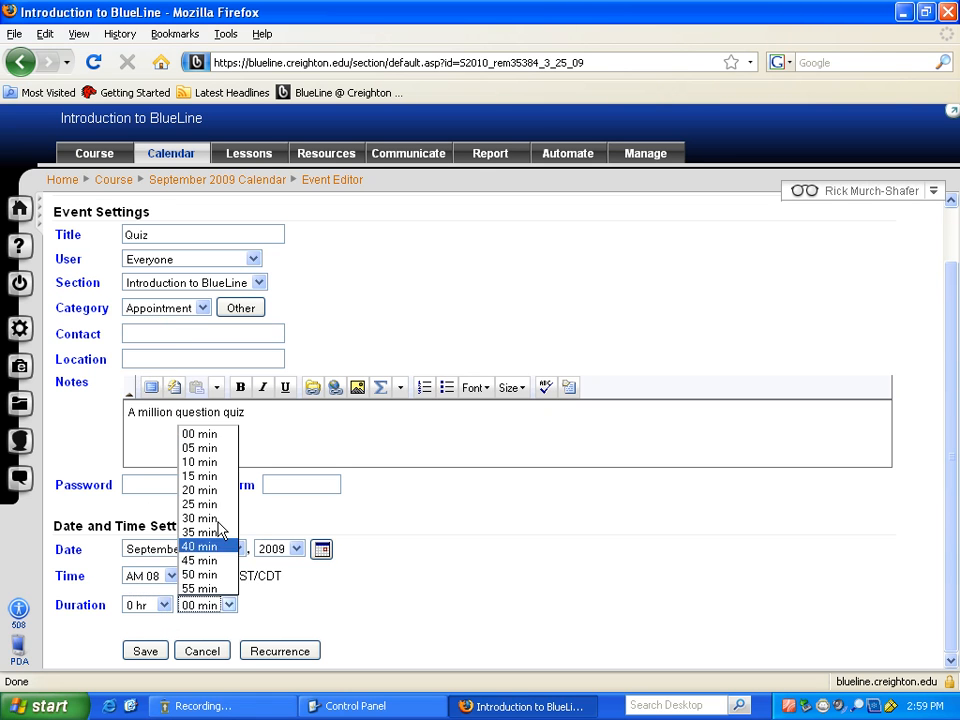
pyautogui.click(200, 474)
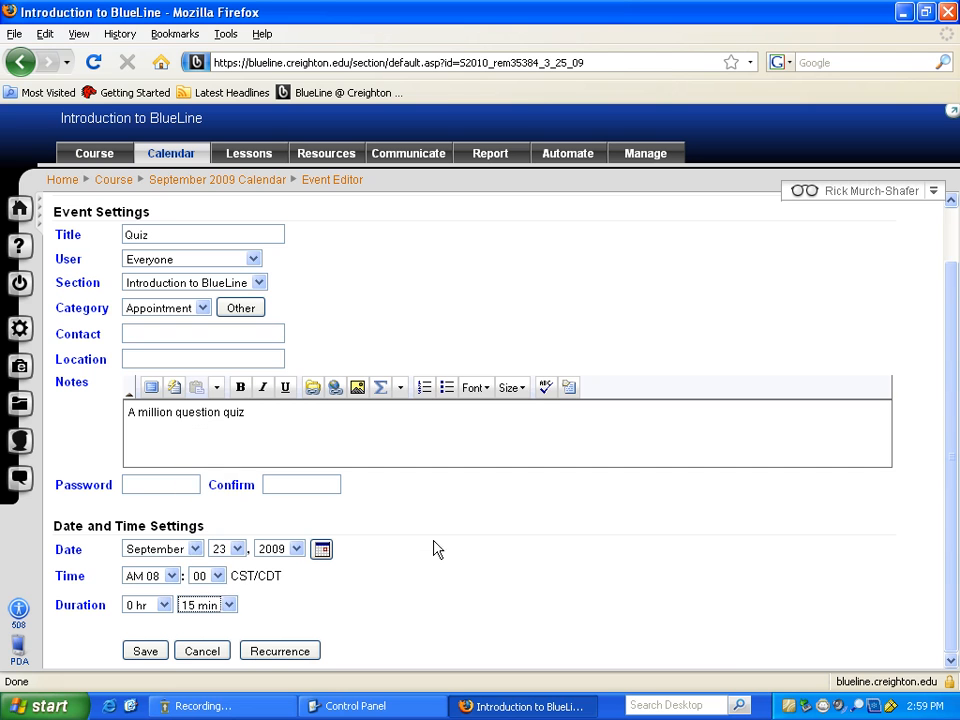
pyautogui.click(143, 652)
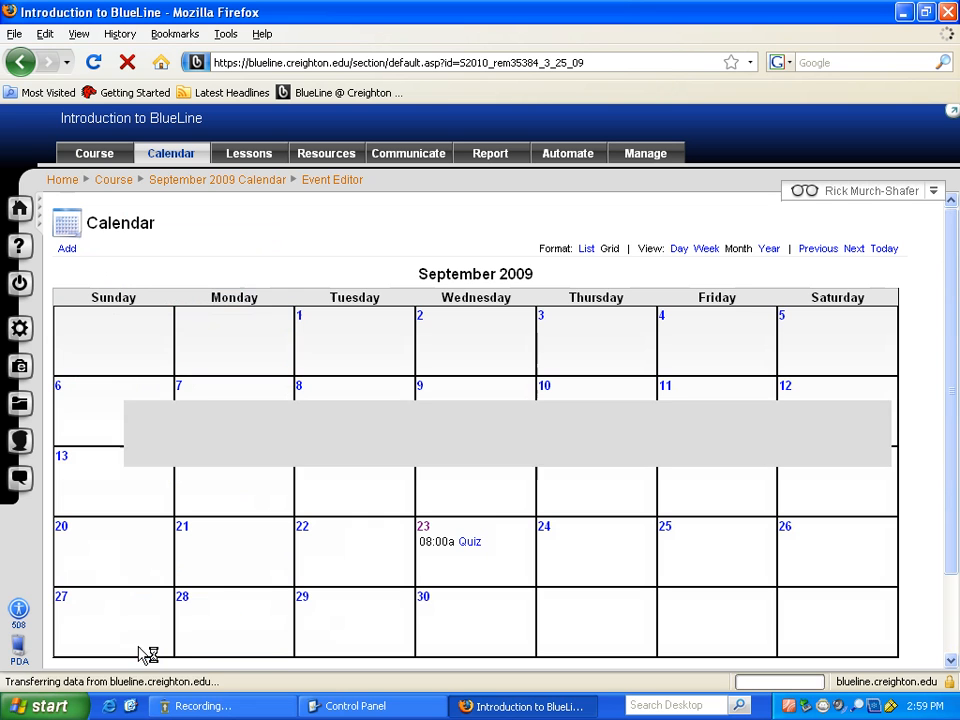
pyautogui.click(466, 544)
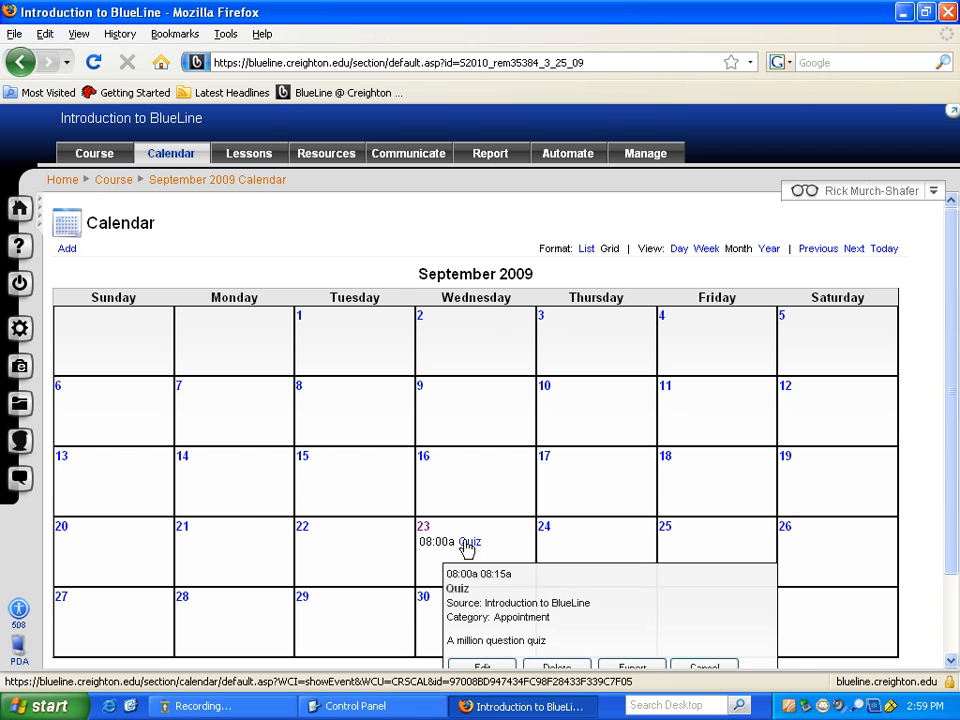
pyautogui.scroll(-2, 696, 551)
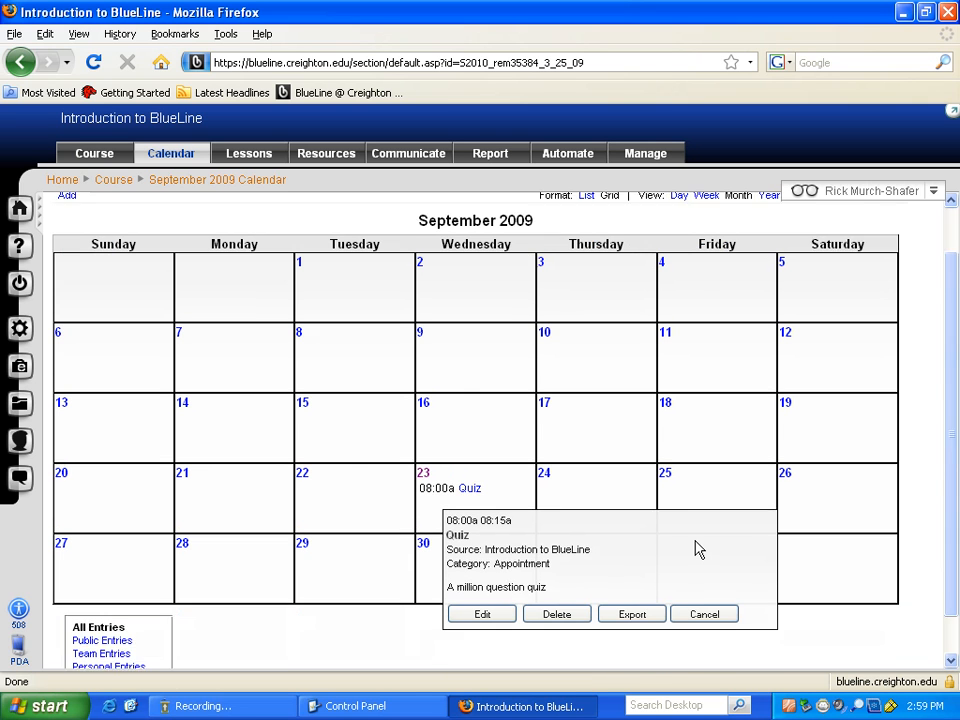
pyautogui.click(473, 452)
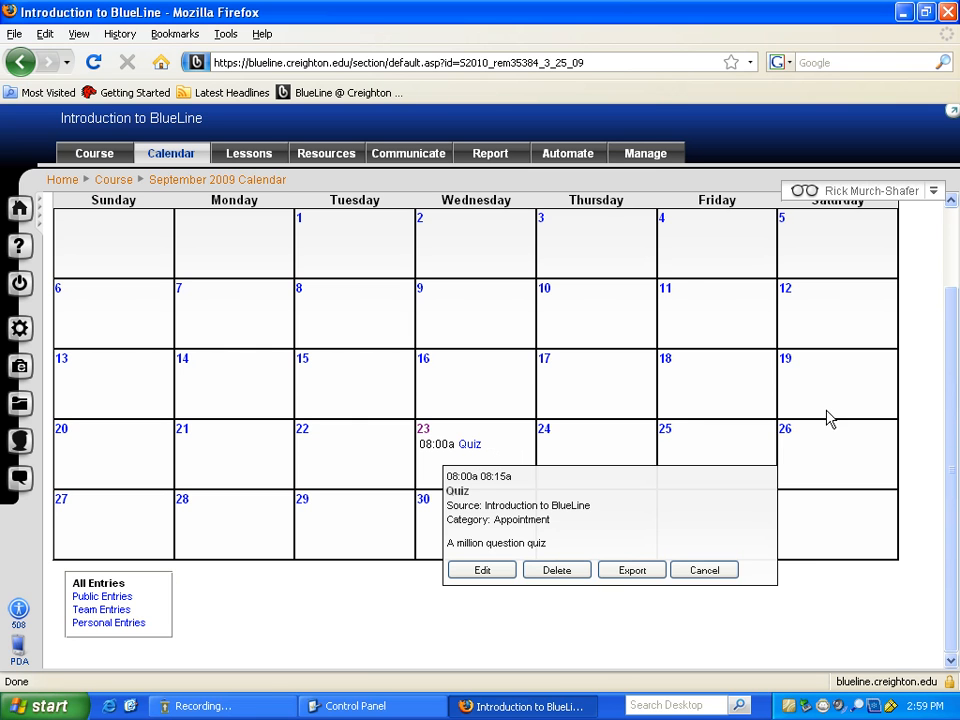
pyautogui.scroll(2, 905, 438)
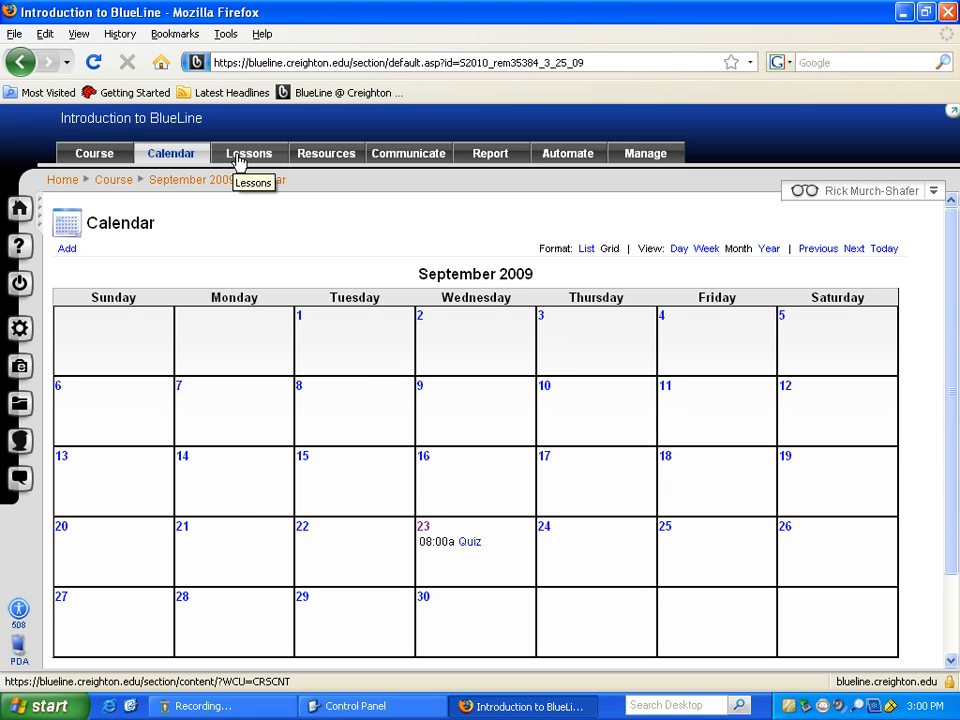
# - Go to the course's Lessons area and show the Create an Item list (Folder, Page, Link, File, Assessment)
pyautogui.click(236, 160)
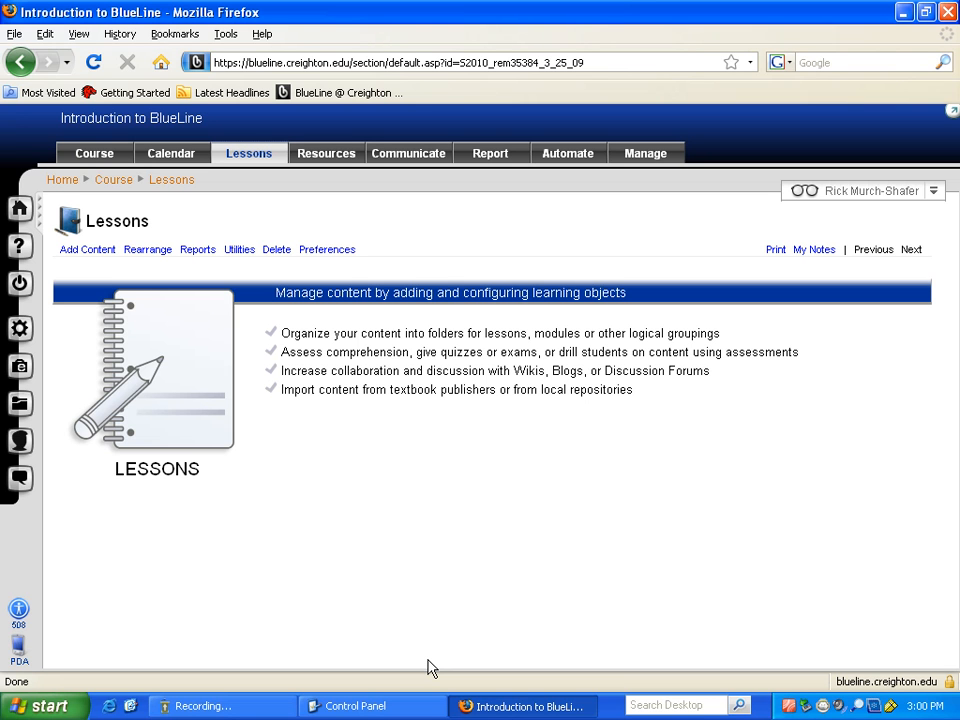
pyautogui.click(99, 259)
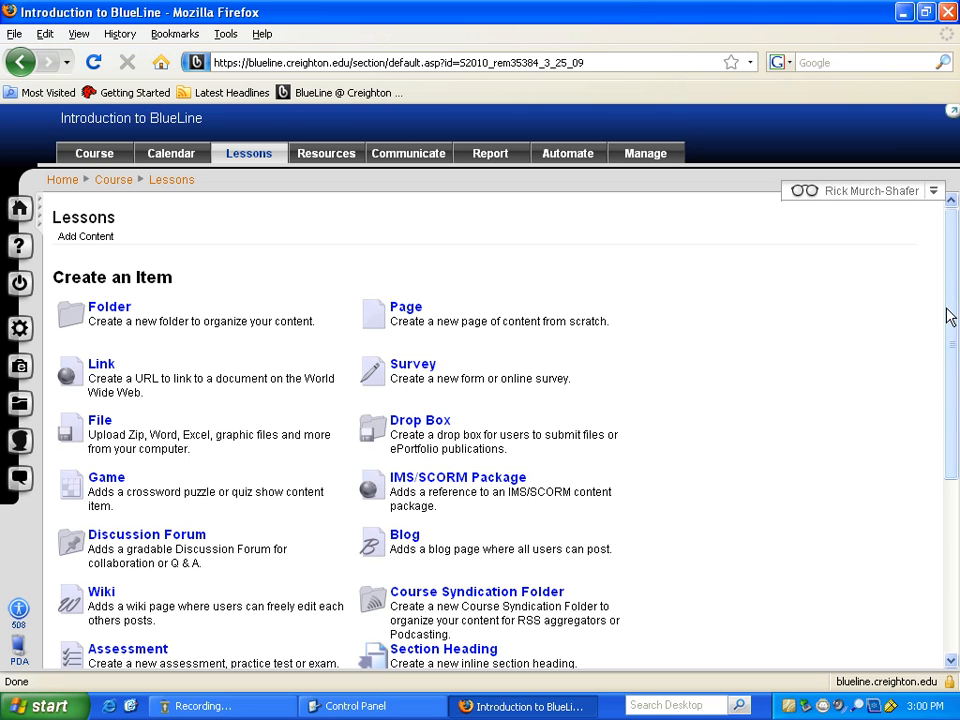
pyautogui.moveTo(952, 300); pyautogui.dragTo(945, 341)
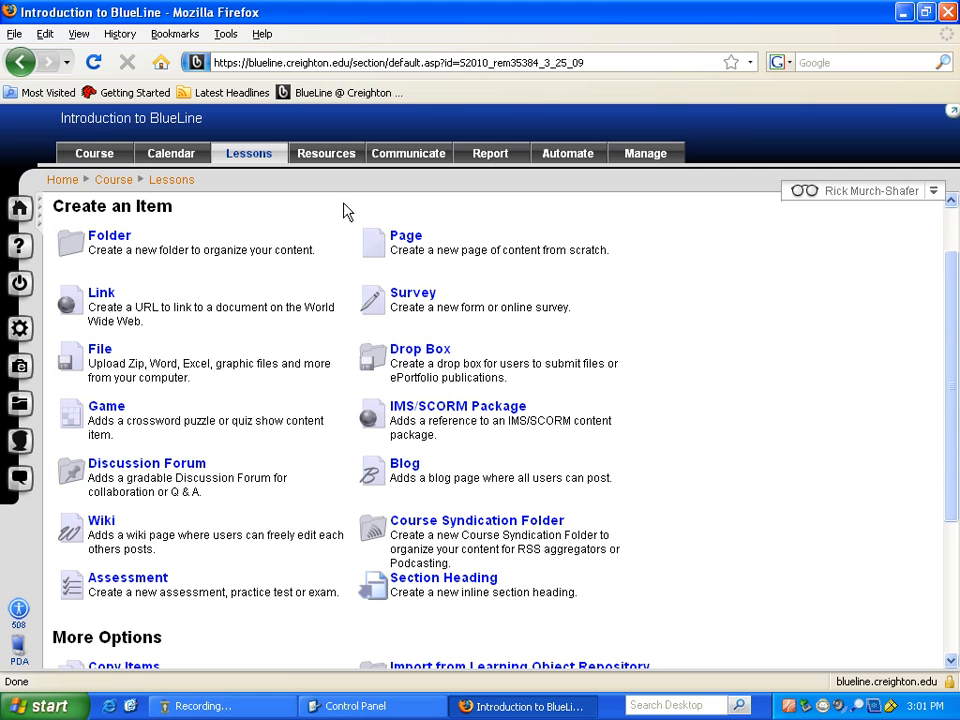
# - Pick Folder and fill in title 'Week 1' and subtitle 'October 7 - 14'
pyautogui.click(112, 244)
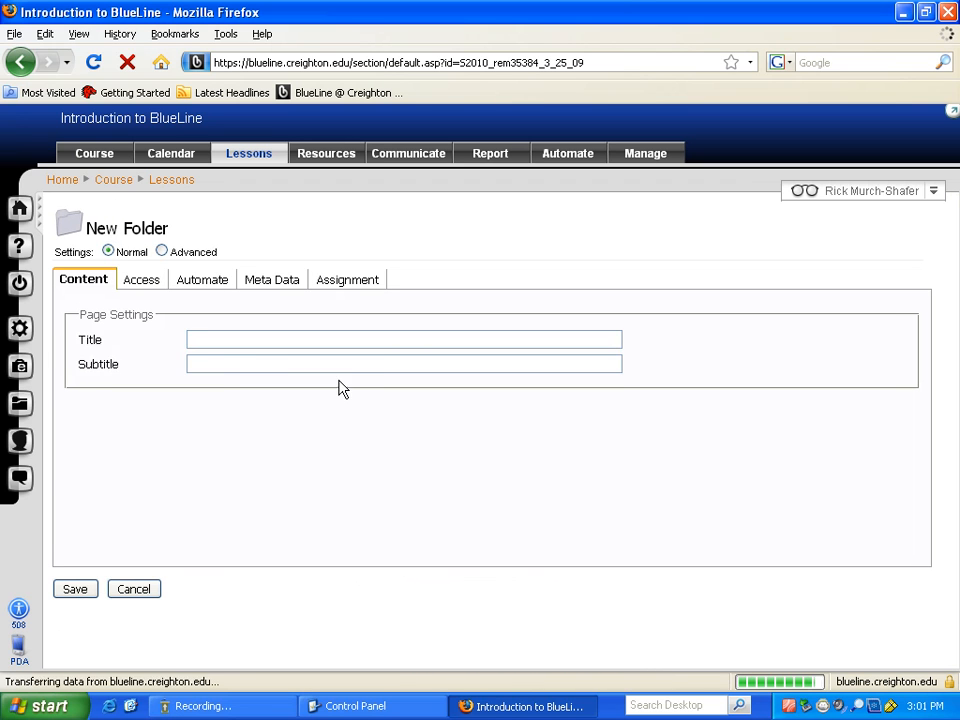
pyautogui.doubleClick(334, 337)
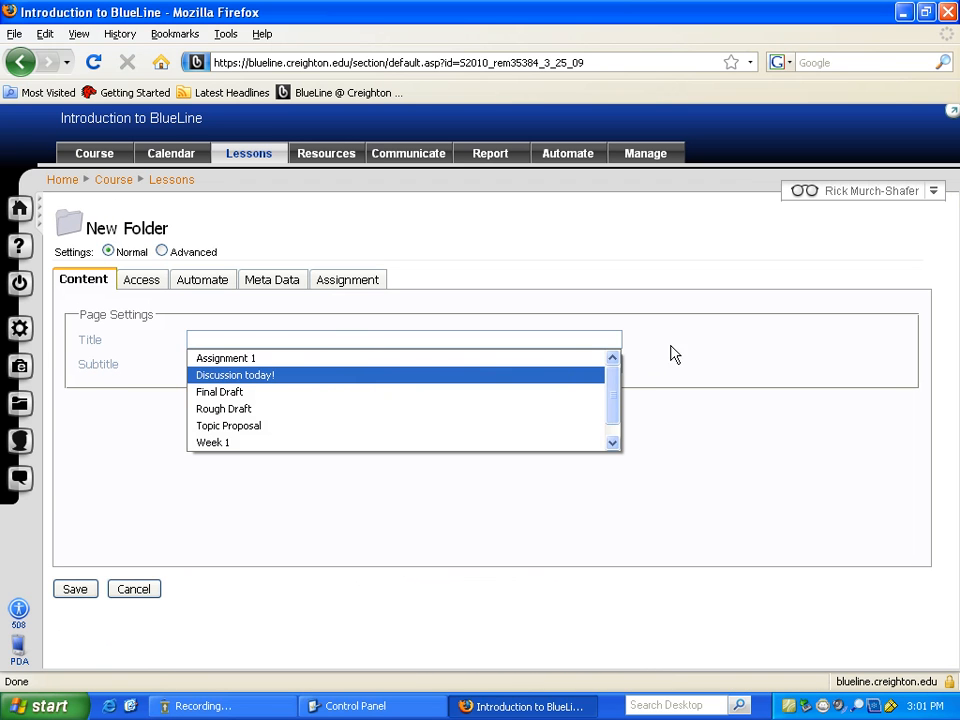
pyautogui.press('Escape')
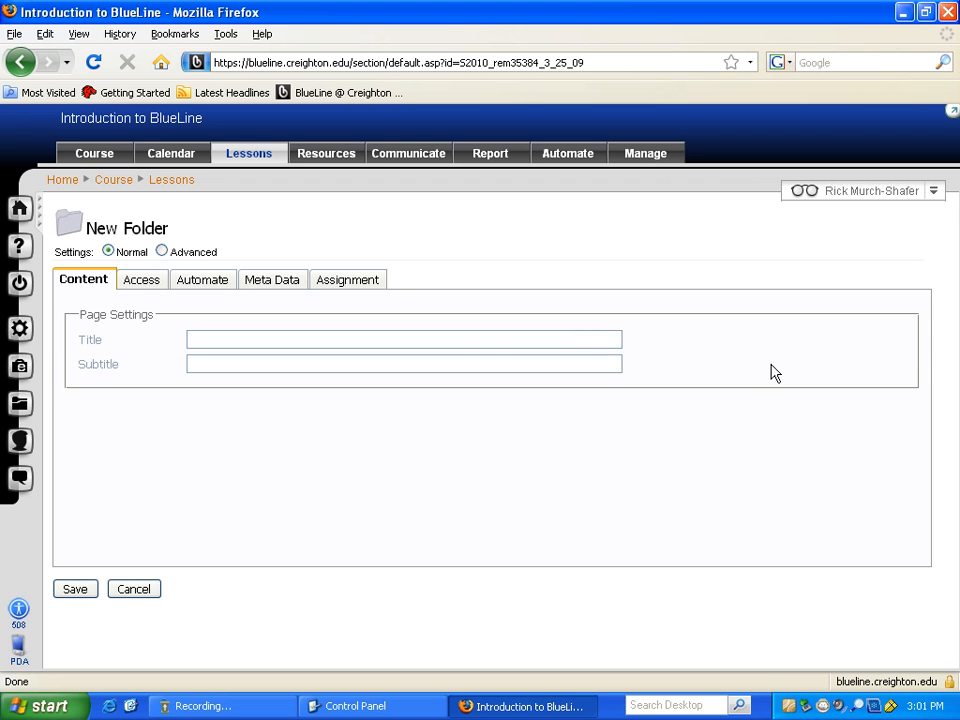
pyautogui.write('We')
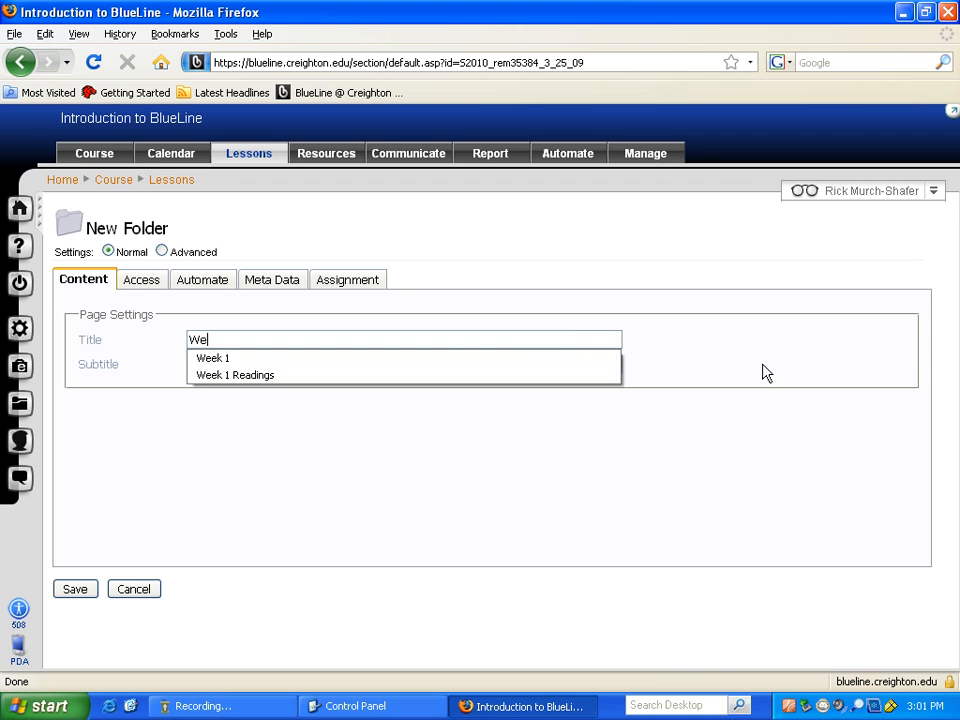
pyautogui.write('ek 1')
pyautogui.click(295, 360)
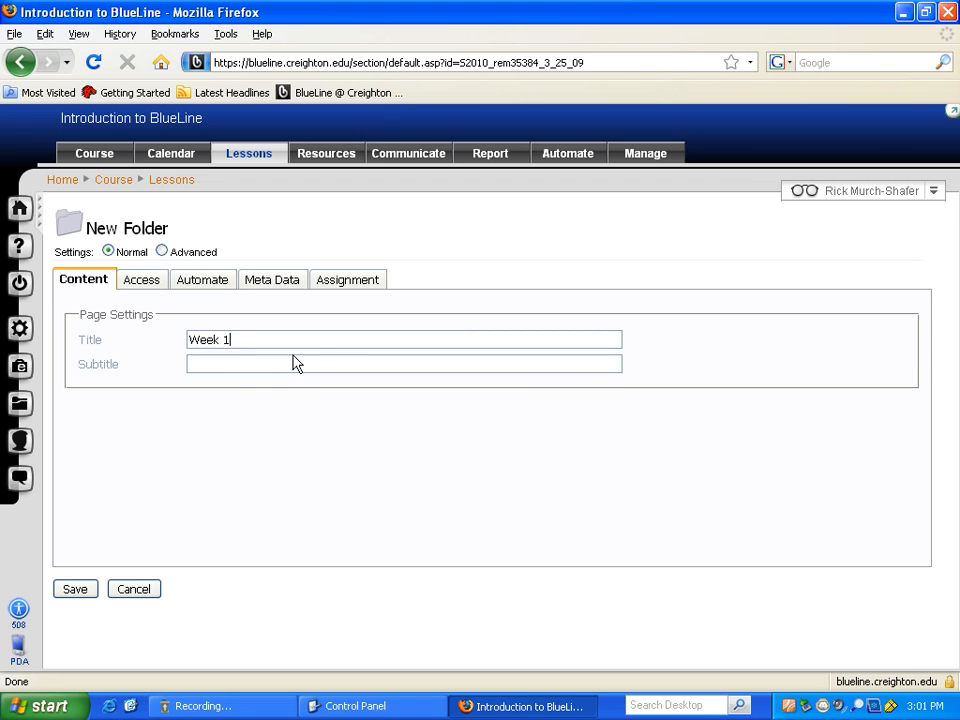
pyautogui.click(301, 363)
pyautogui.write('October 7 - 14')
# - Leave 'Do not allow users to view this item' unchecked under Access and save the Week 1 folder
pyautogui.click(138, 286)
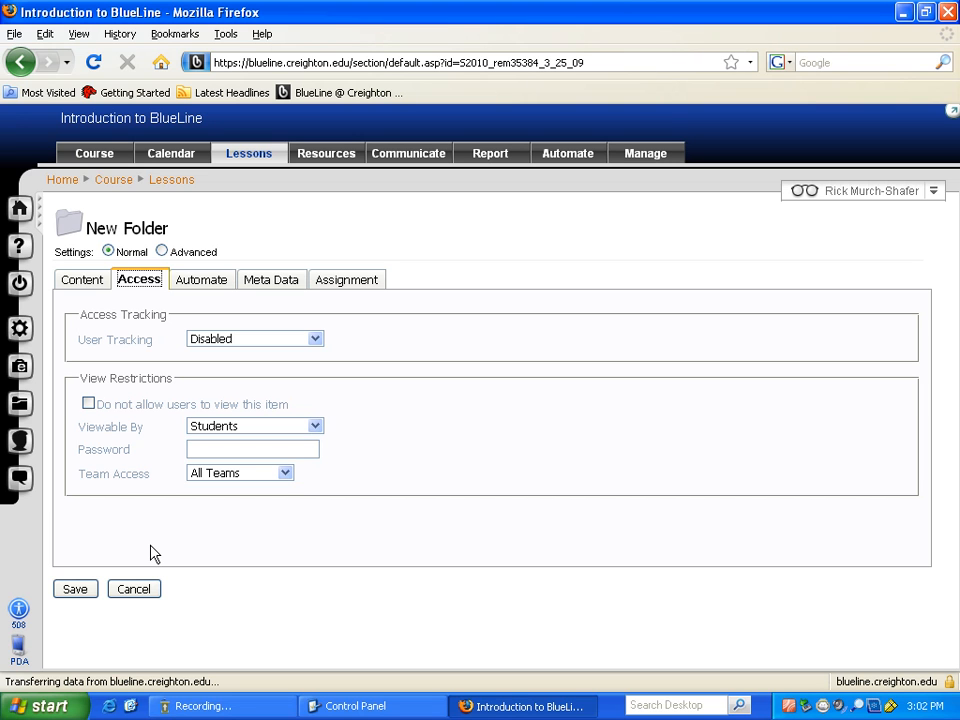
pyautogui.click(88, 405)
pyautogui.click(88, 405)
pyautogui.click(88, 404)
pyautogui.click(88, 404)
pyautogui.click(78, 592)
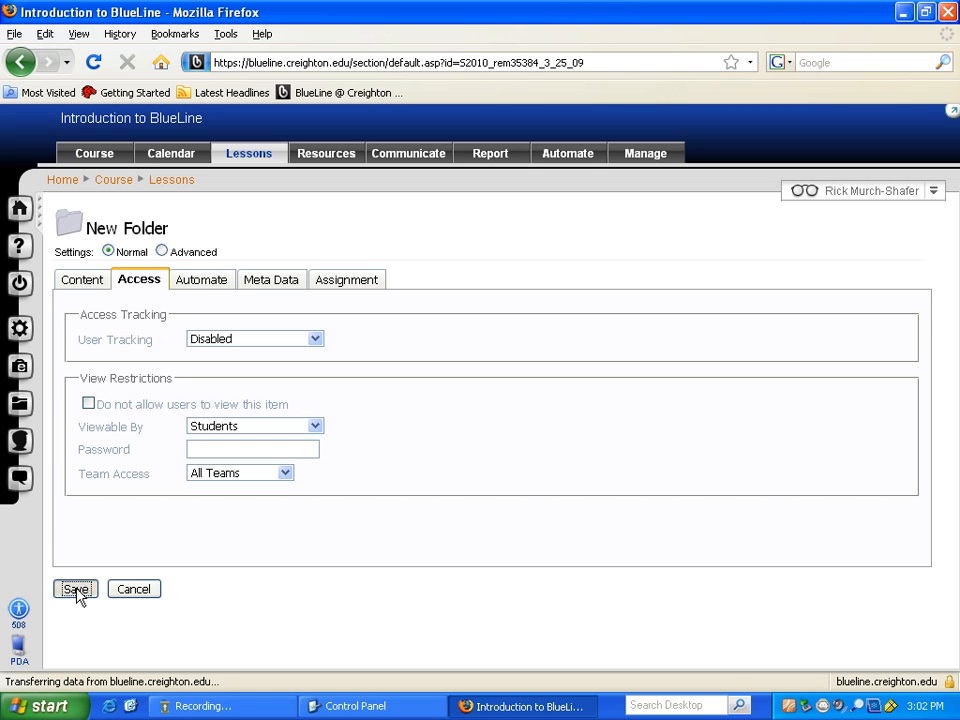
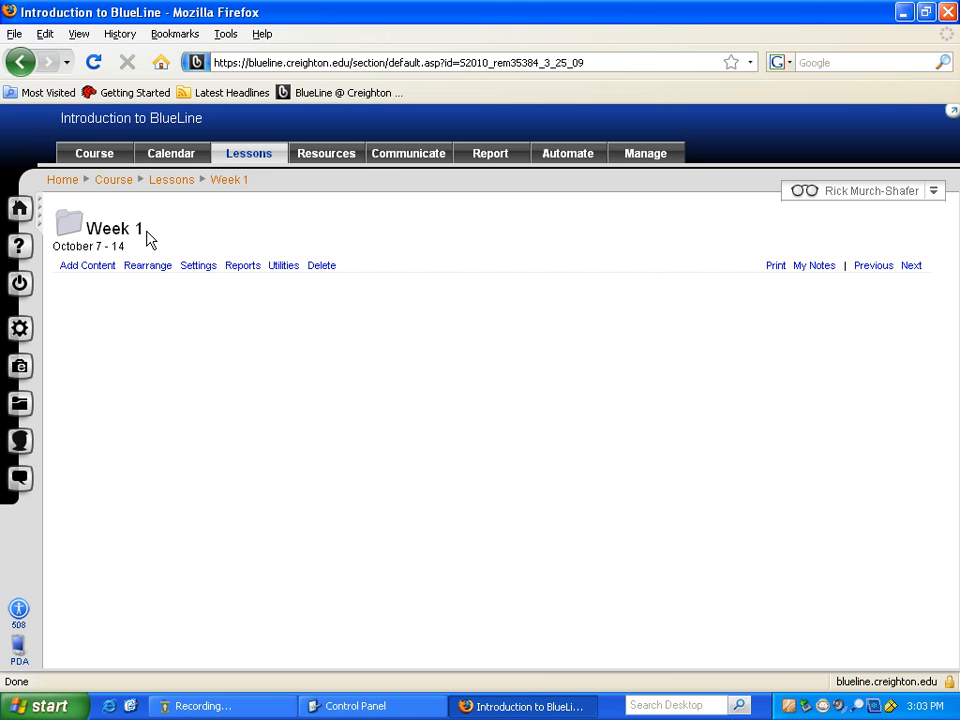
# - Go back into the Week 1 folder and choose File from its Add Content list
pyautogui.moveTo(147, 236); pyautogui.dragTo(86, 214)
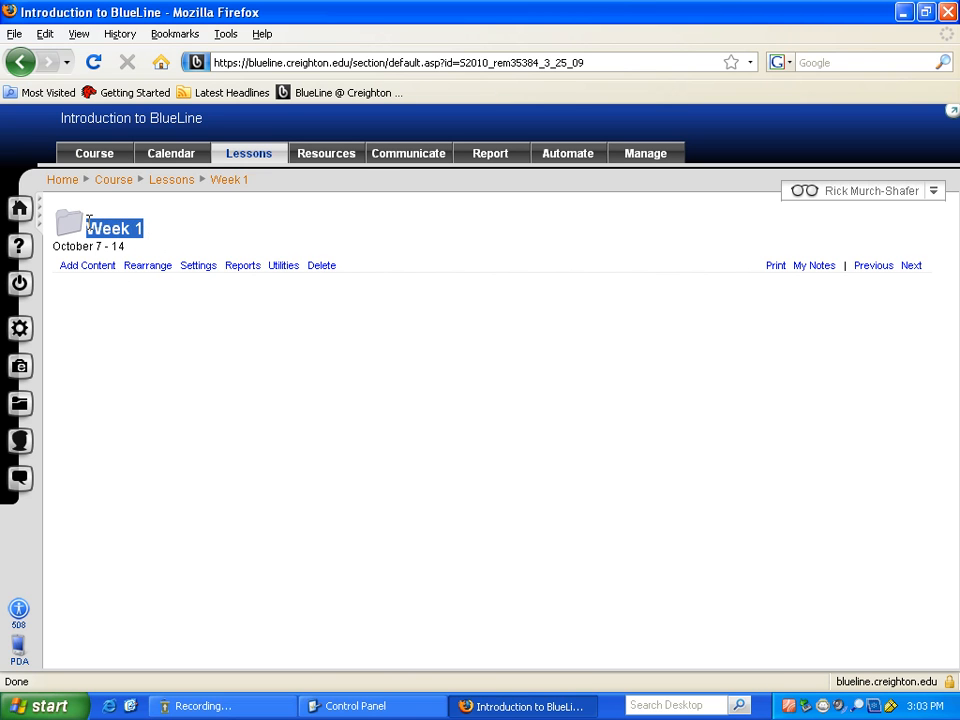
pyautogui.click(224, 230)
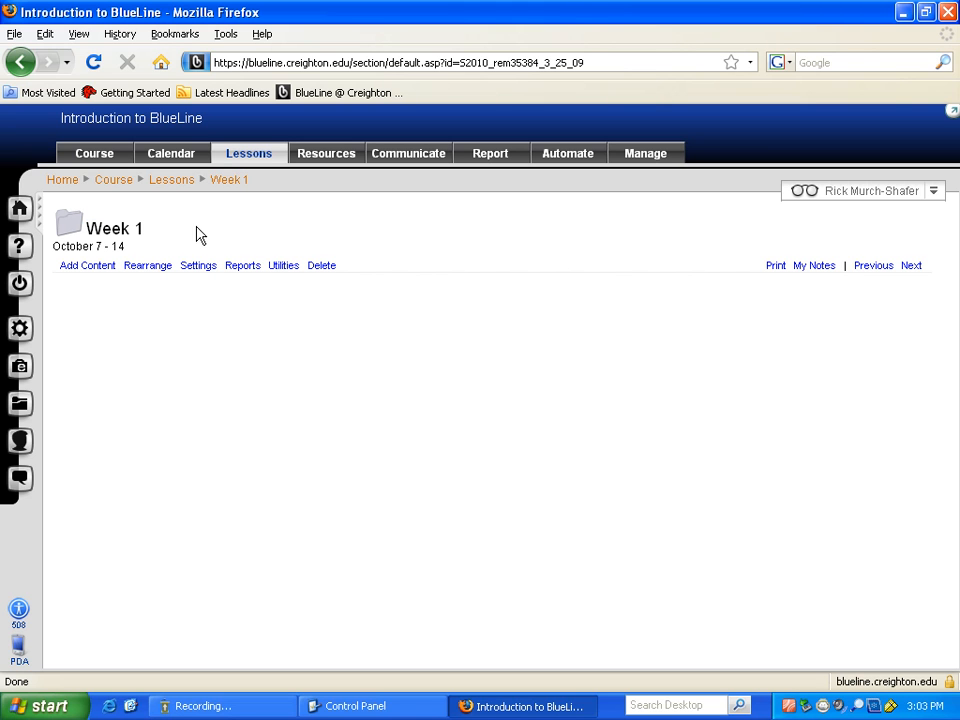
pyautogui.click(243, 160)
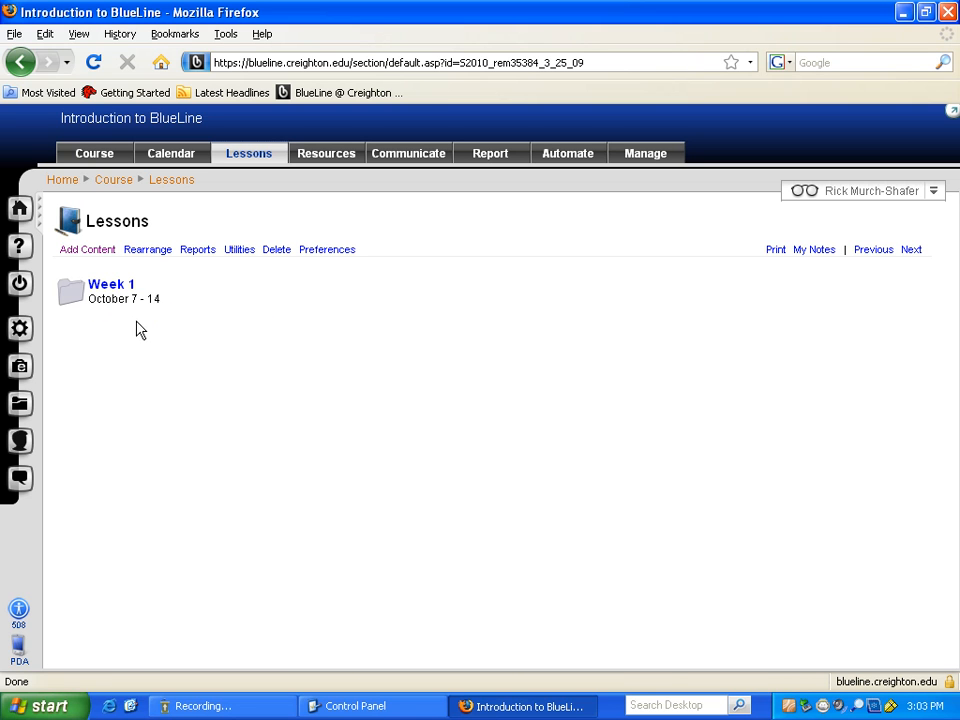
pyautogui.moveTo(124, 318)
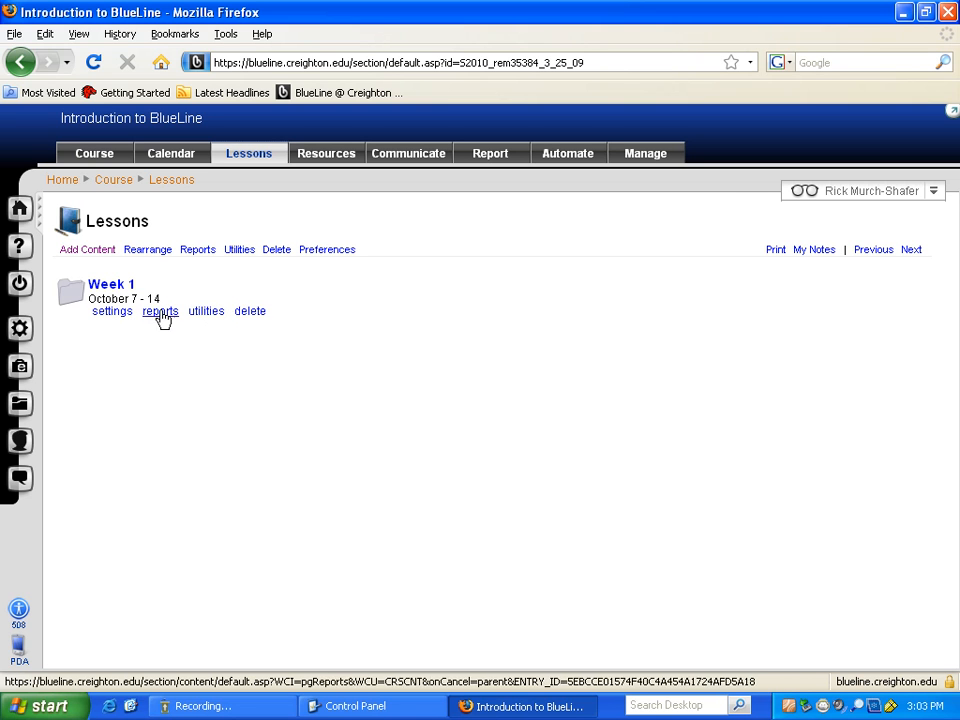
pyautogui.click(112, 286)
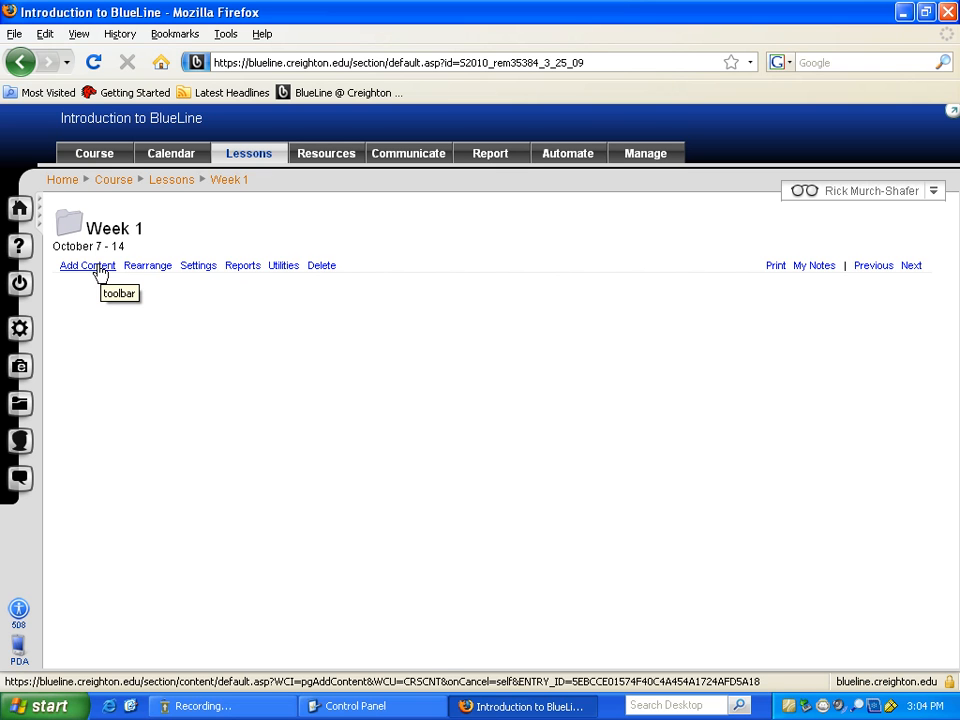
pyautogui.click(99, 271)
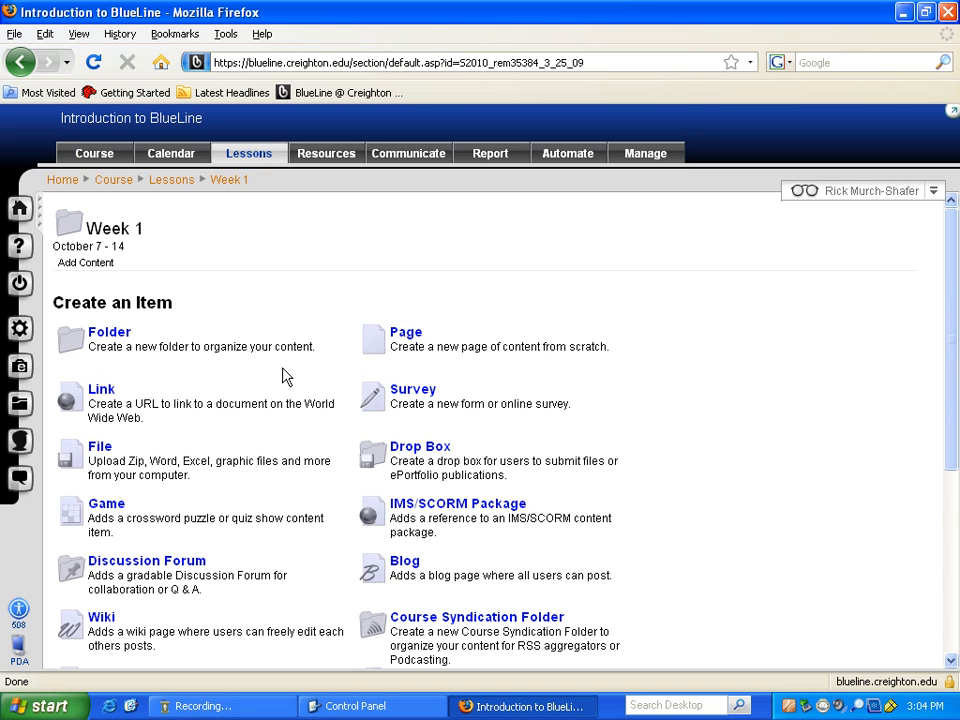
pyautogui.click(97, 455)
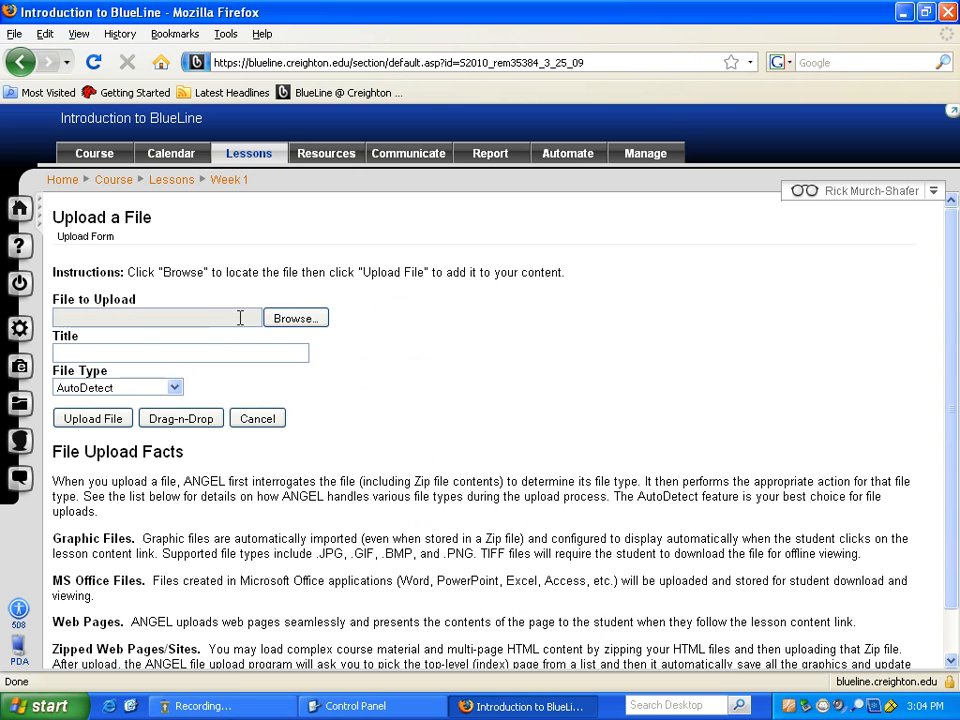
# - Upload the Desktop file ANGEL_ePortfolio_2.1_and_LPS__AUC_2008 into Week 1, titled 'Week 1 PowerPoint'
pyautogui.click(296, 319)
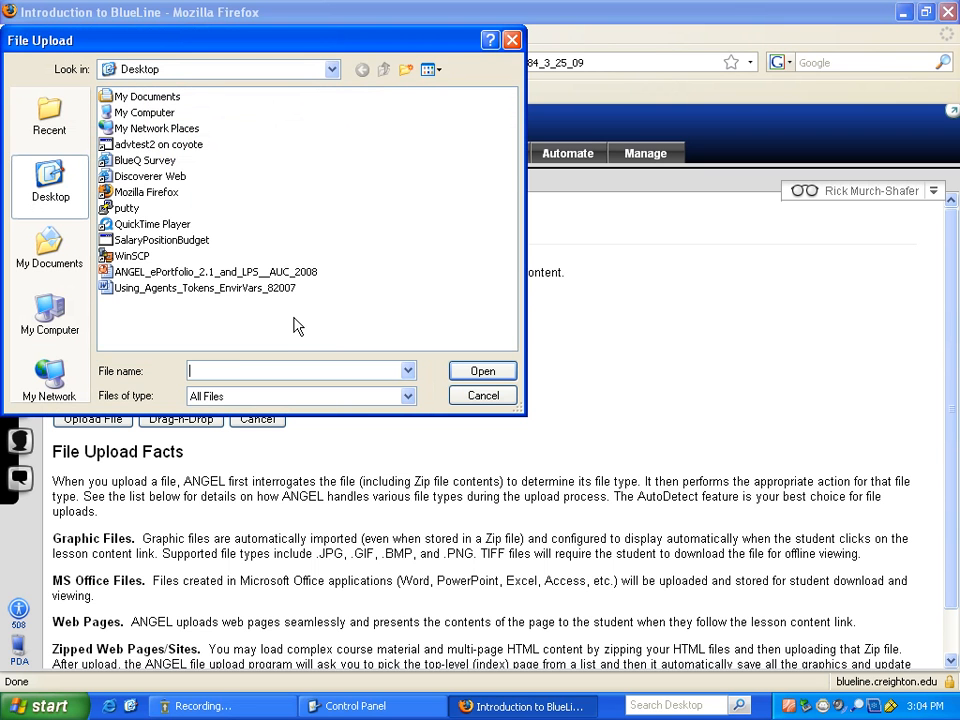
pyautogui.click(40, 316)
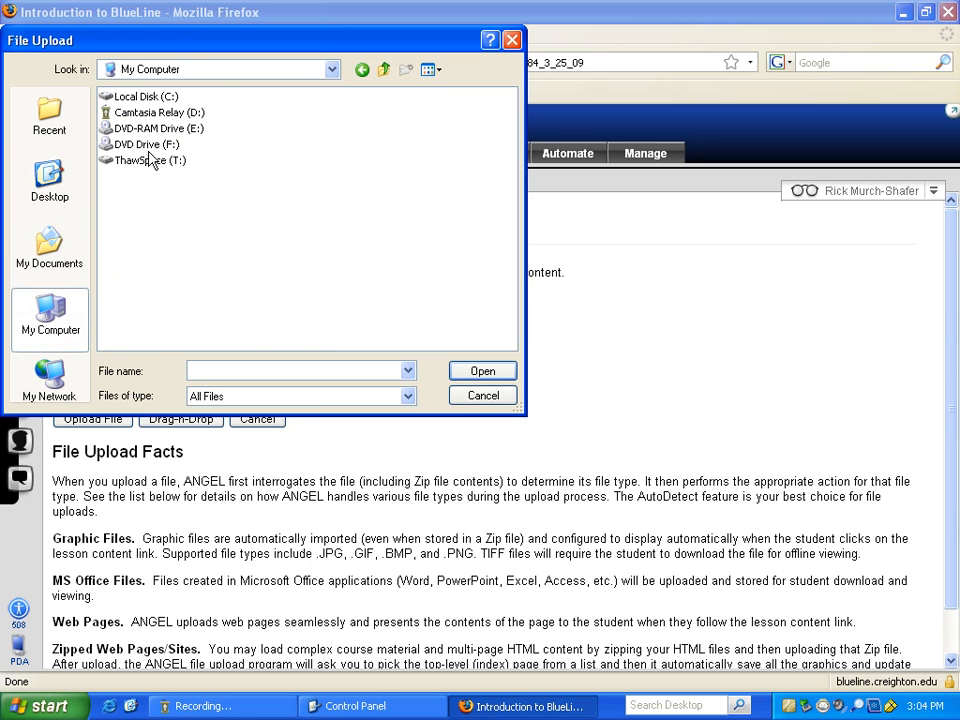
pyautogui.click(47, 193)
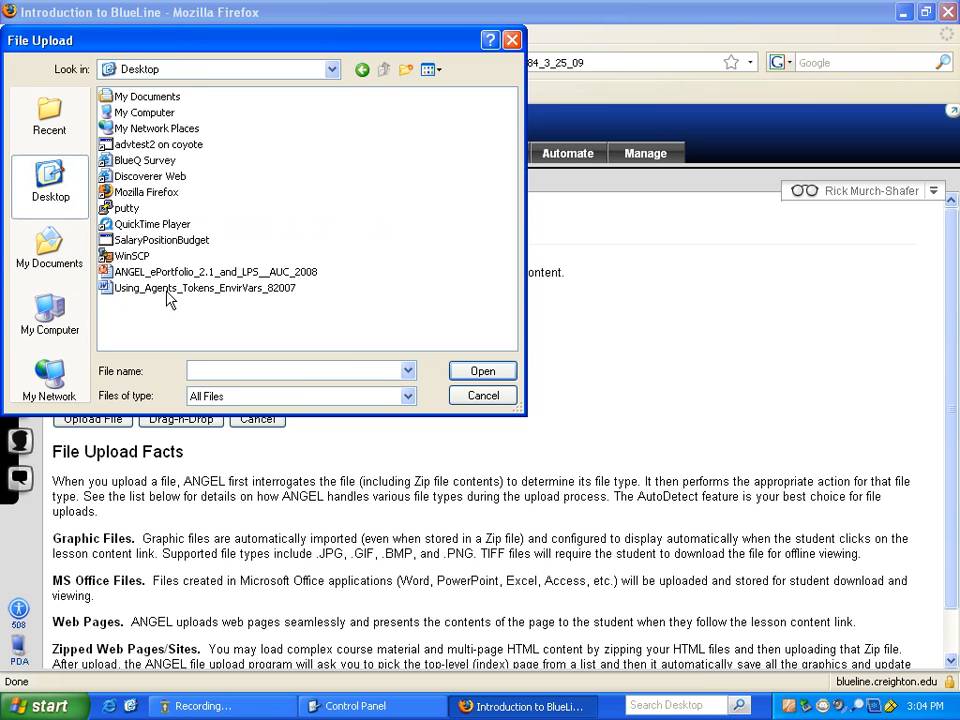
pyautogui.click(152, 272)
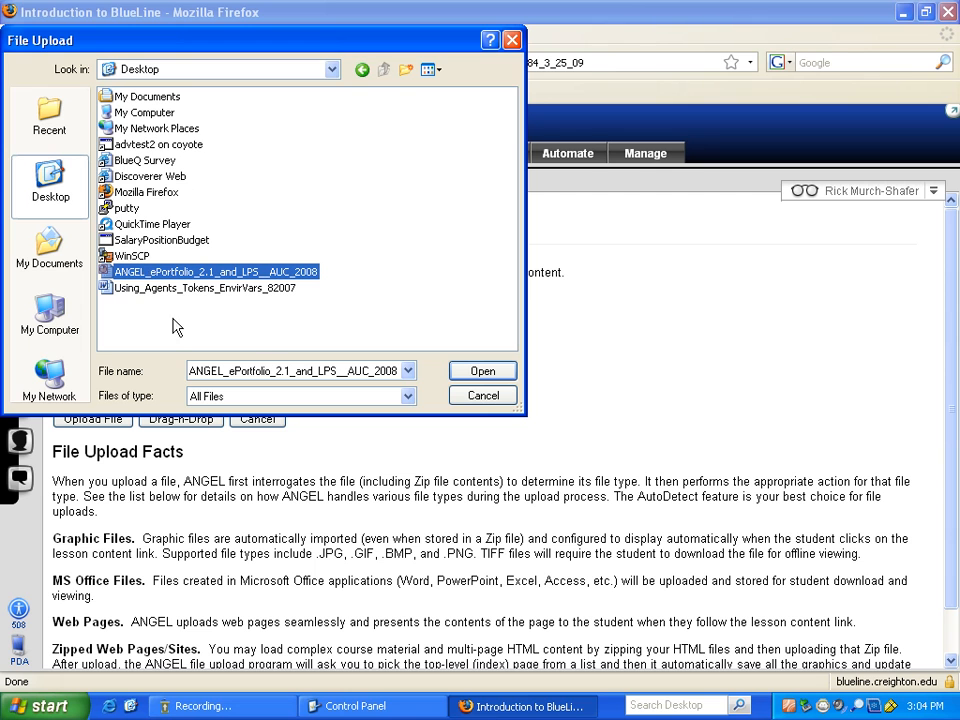
pyautogui.click(482, 371)
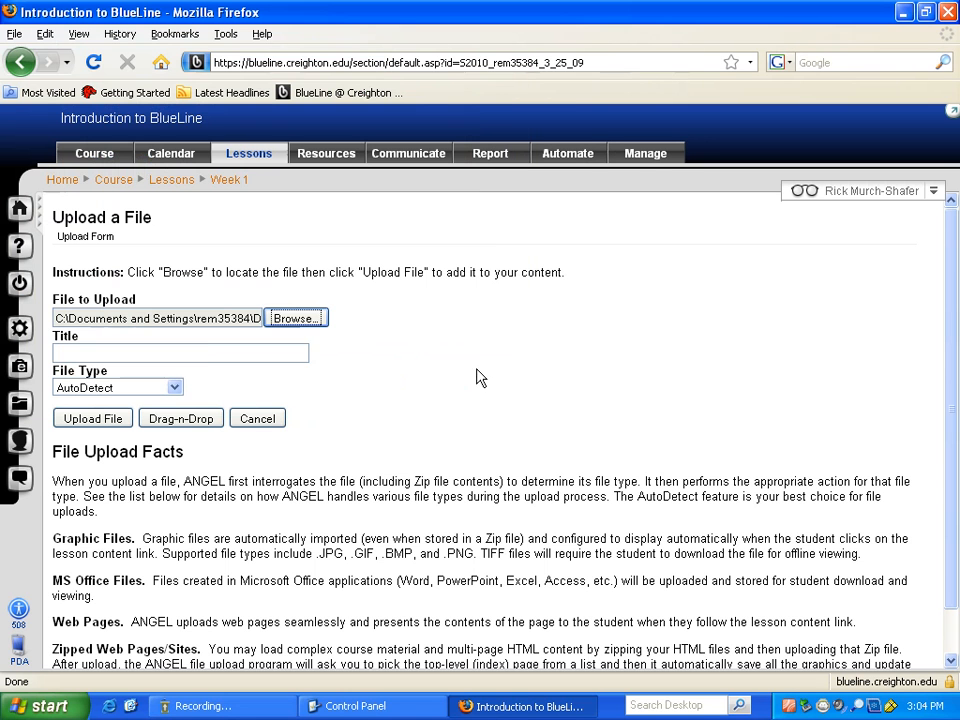
pyautogui.click(205, 348)
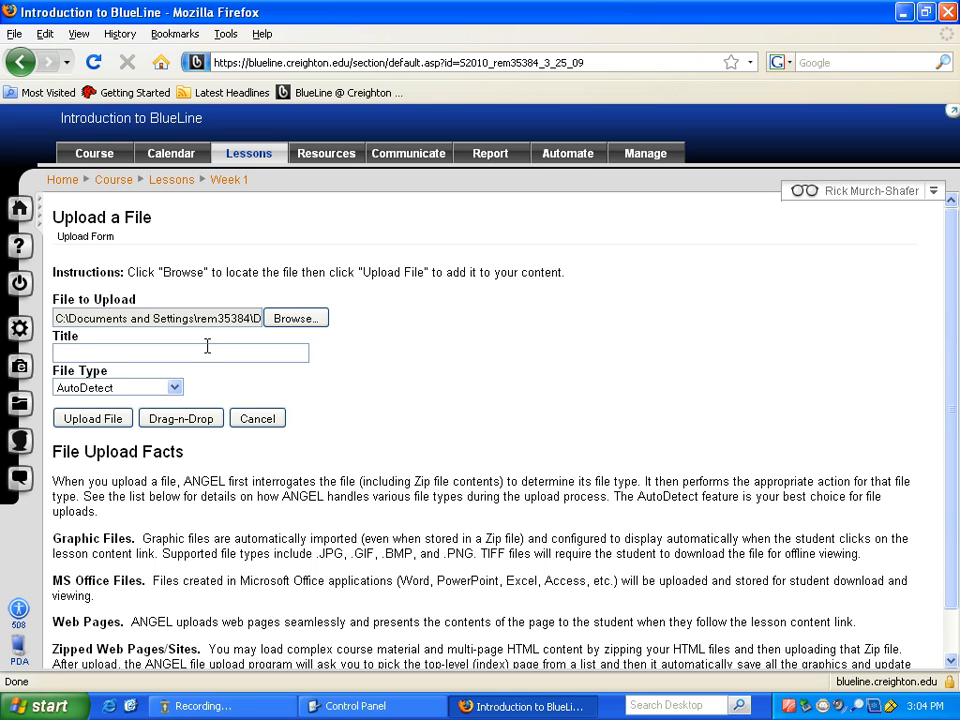
pyautogui.write('Week 1 PowerPoi')
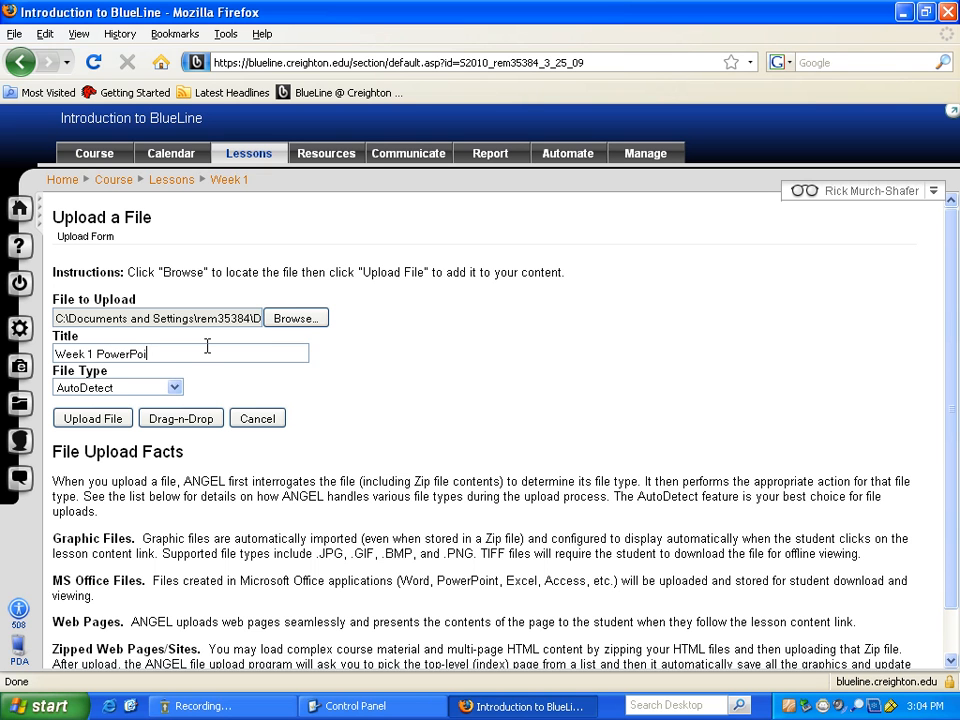
pyautogui.write('nt')
pyautogui.click(97, 420)
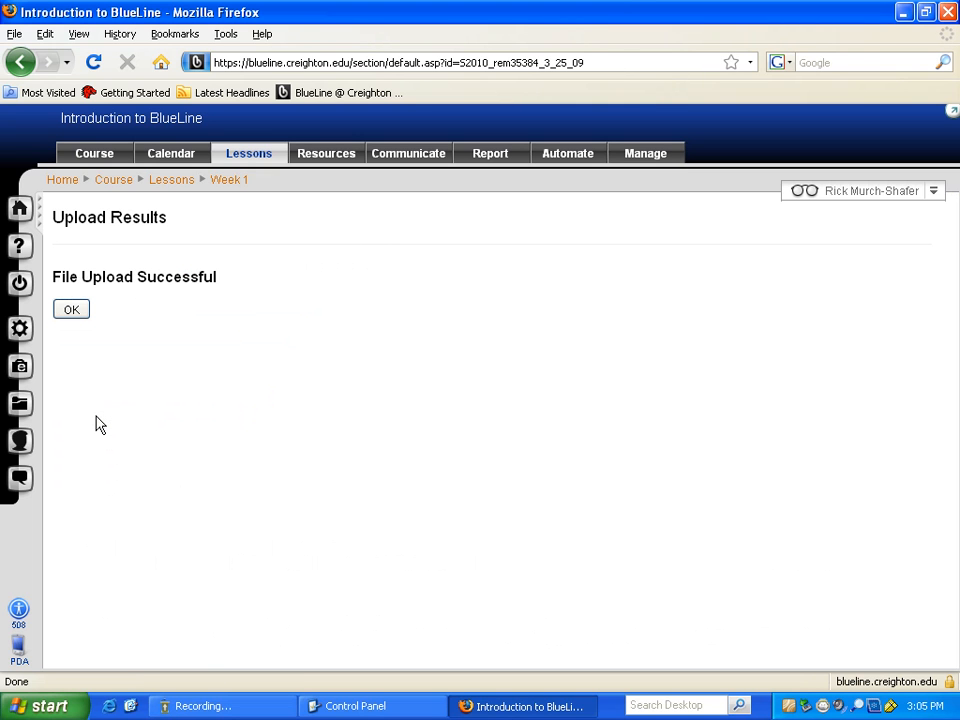
# - Open the Week 1 PowerPoint item's .ppt file in PowerPoint, then close it and the Downloads list
pyautogui.click(70, 312)
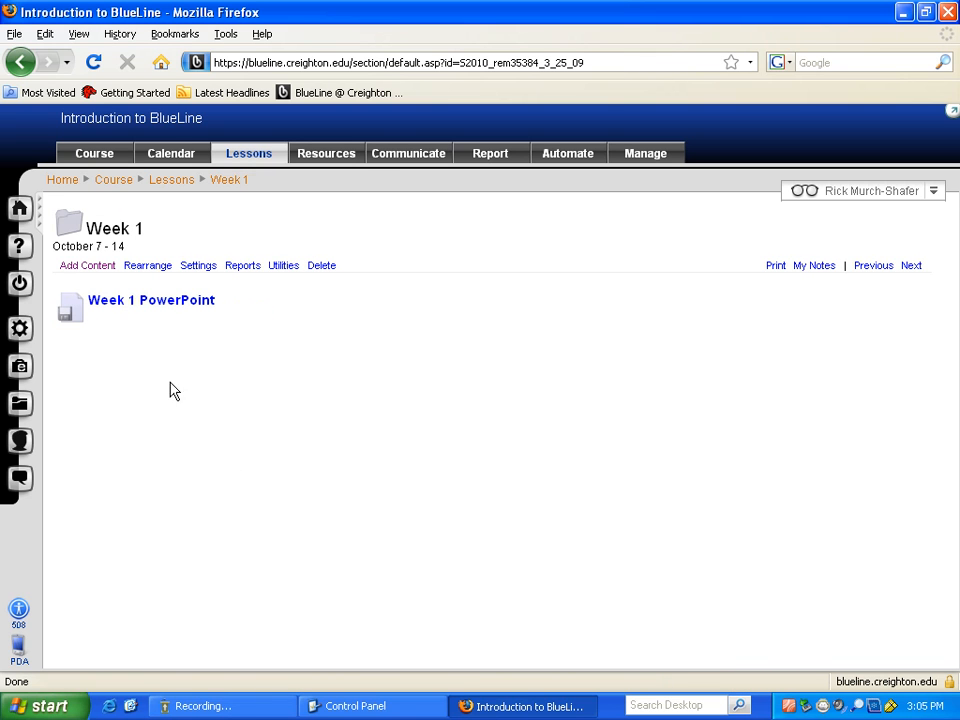
pyautogui.moveTo(137, 302)
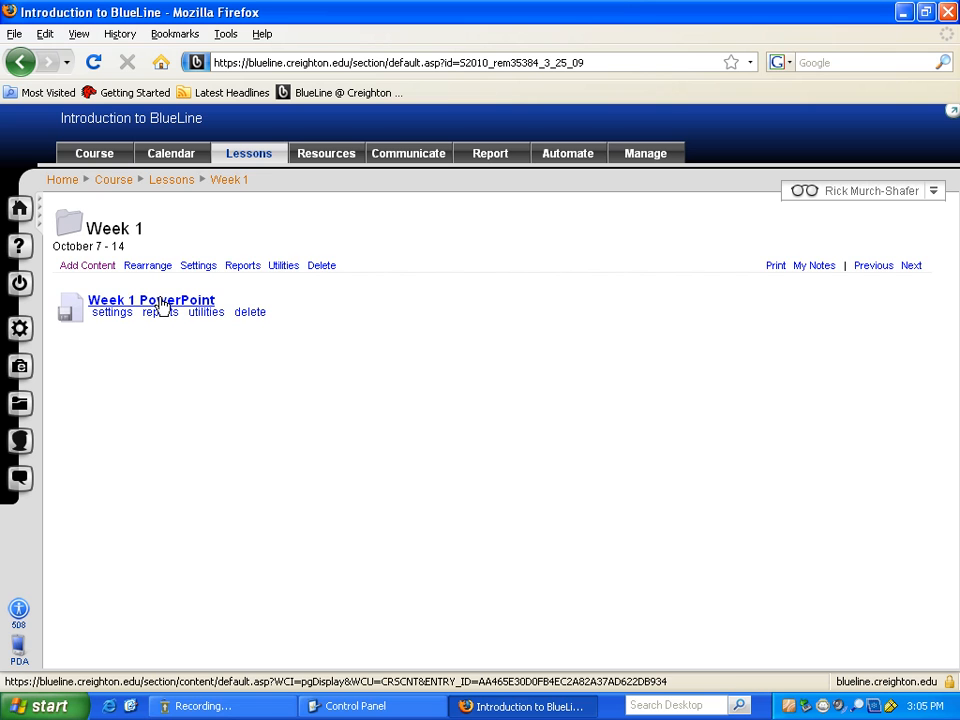
pyautogui.click(162, 302)
pyautogui.moveTo(174, 314)
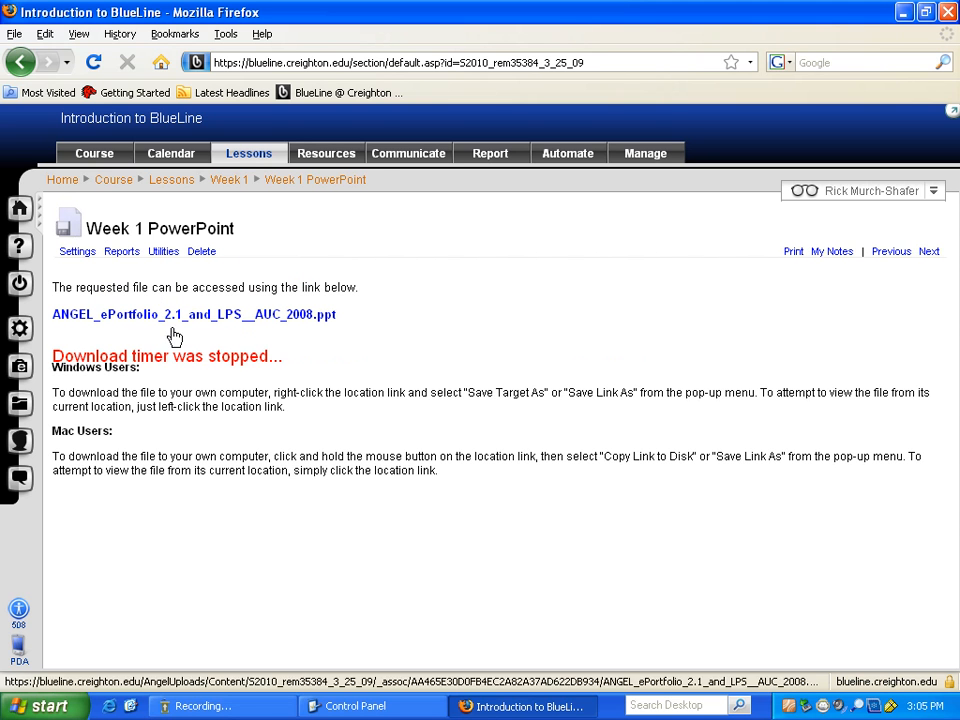
pyautogui.click(262, 316)
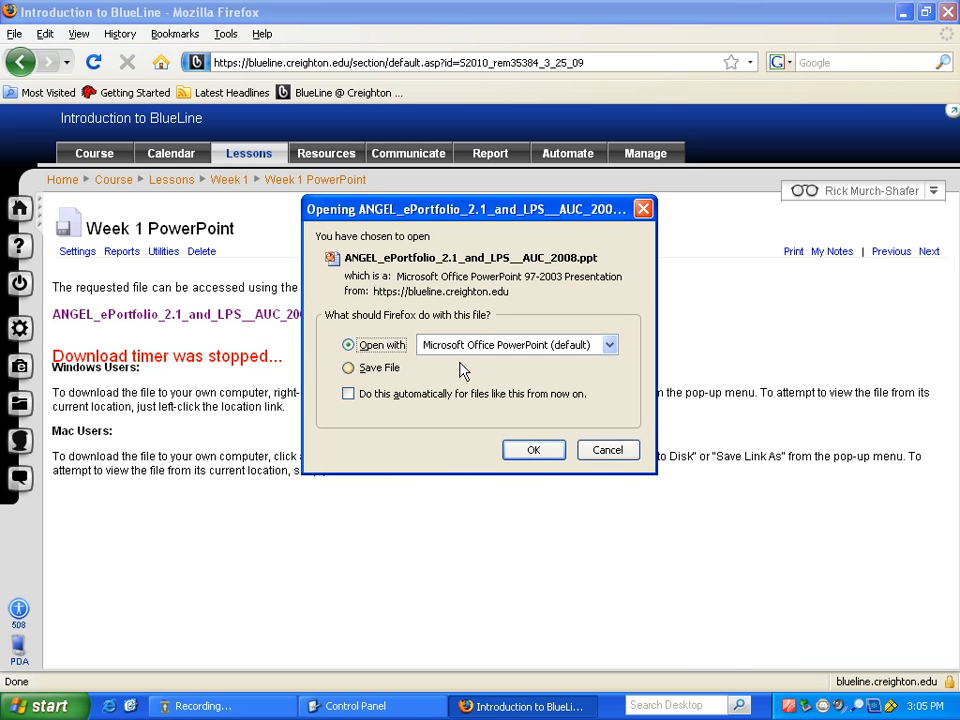
pyautogui.click(533, 451)
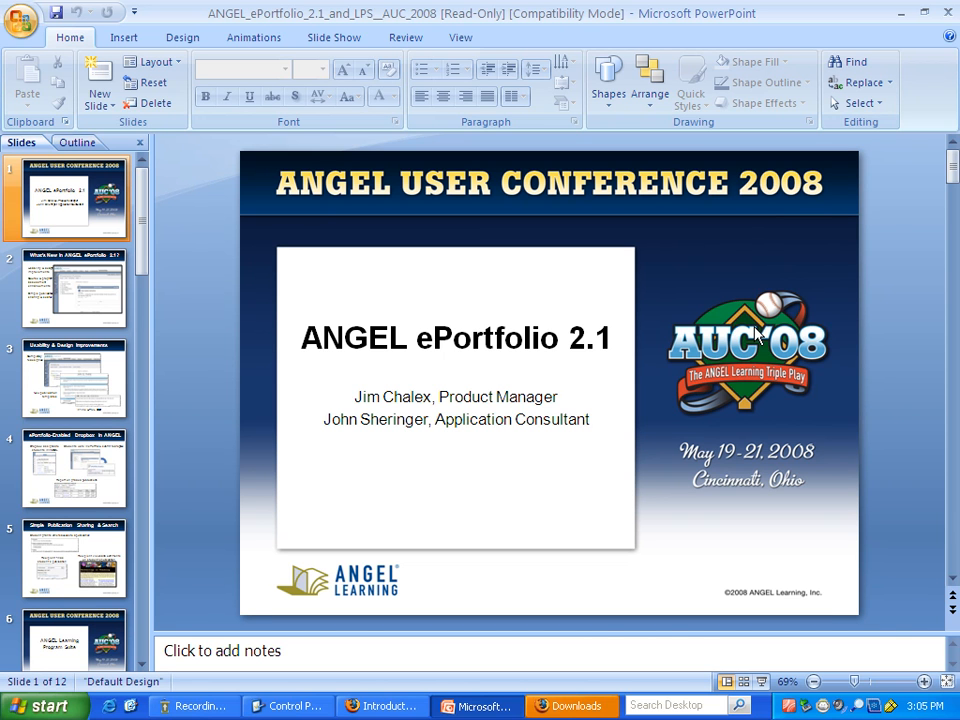
pyautogui.click(945, 15)
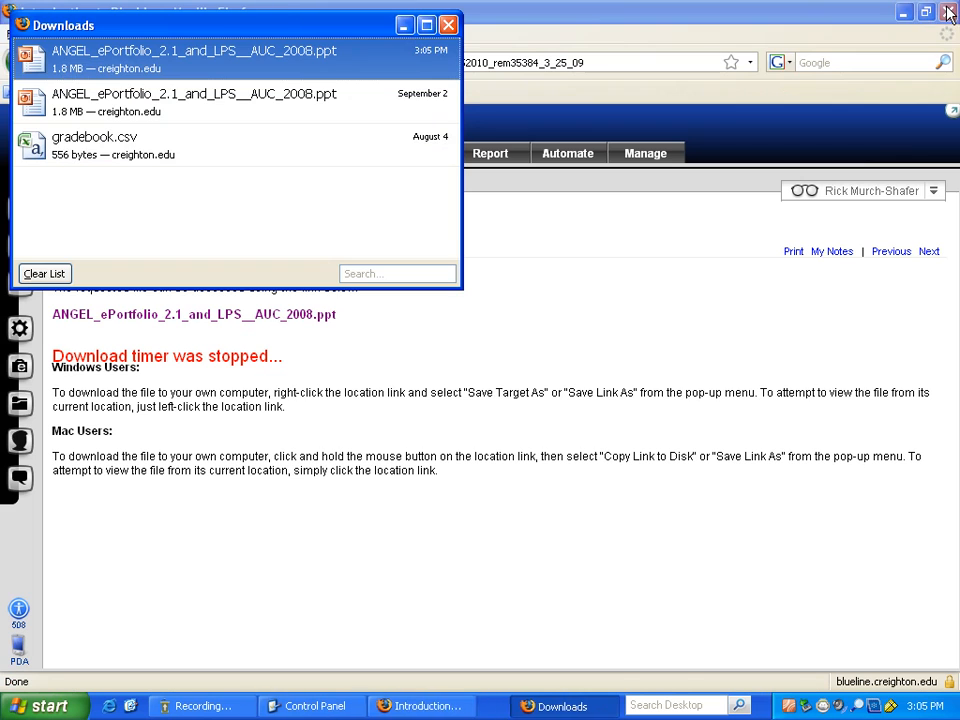
pyautogui.click(448, 25)
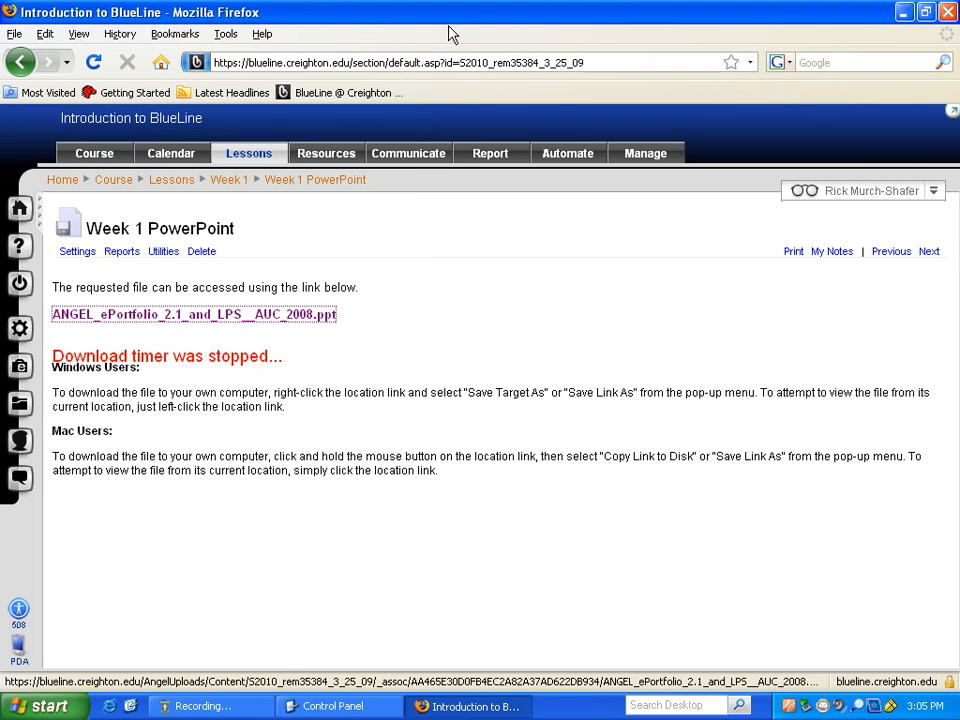
# - Return via Lessons to the Week 1 (October 7 - 14) folder
pyautogui.click(66, 228)
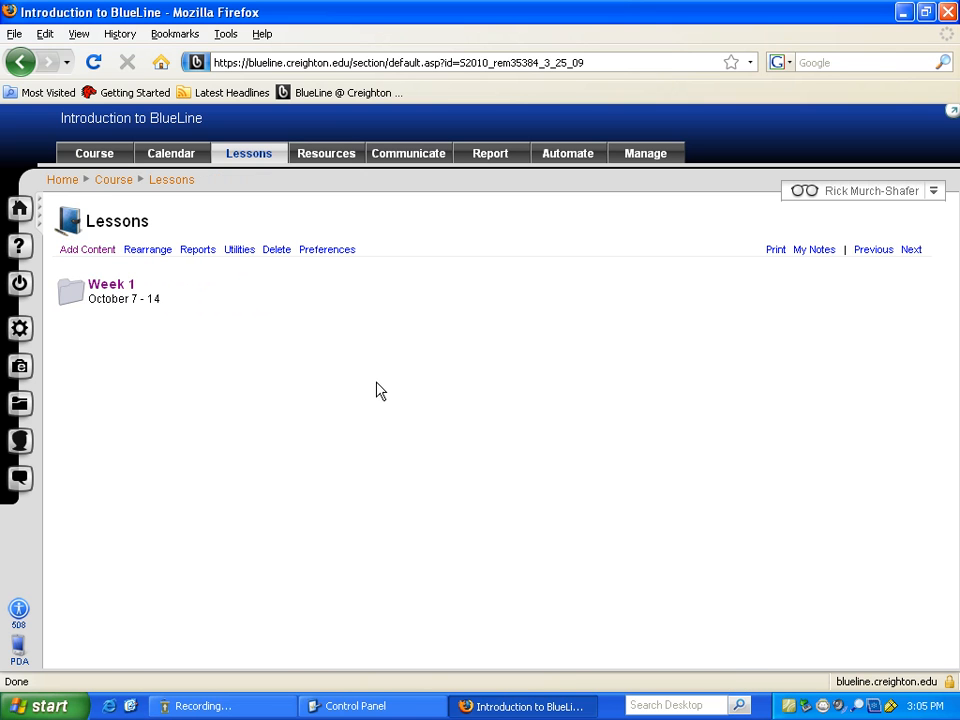
pyautogui.click(118, 286)
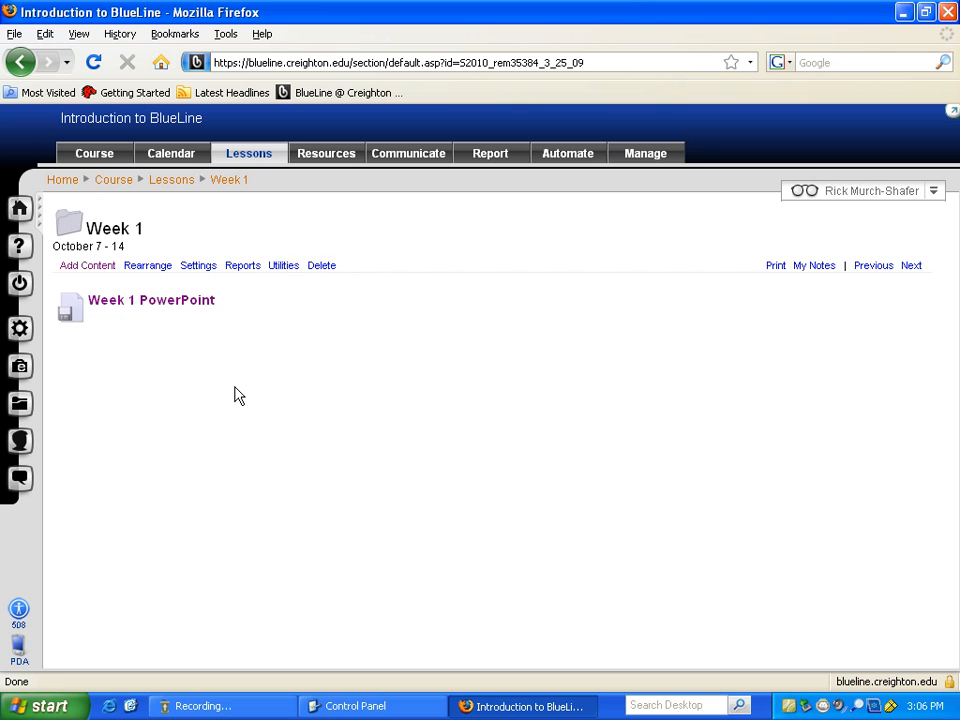
# - Show the Week 1 folder's Add Content item types, such as Drop Box, Page and Survey
pyautogui.click(100, 266)
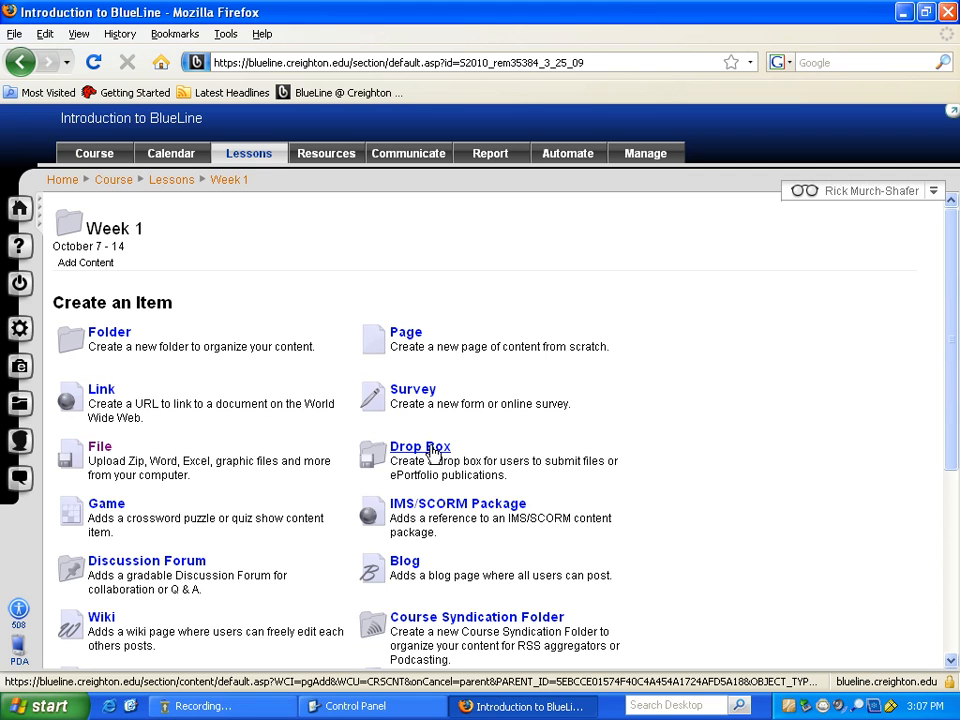
# - Start a new Drop Box titled 'Week 1 Assignment' with a 5 page essay due October 12 subtitle
pyautogui.click(433, 451)
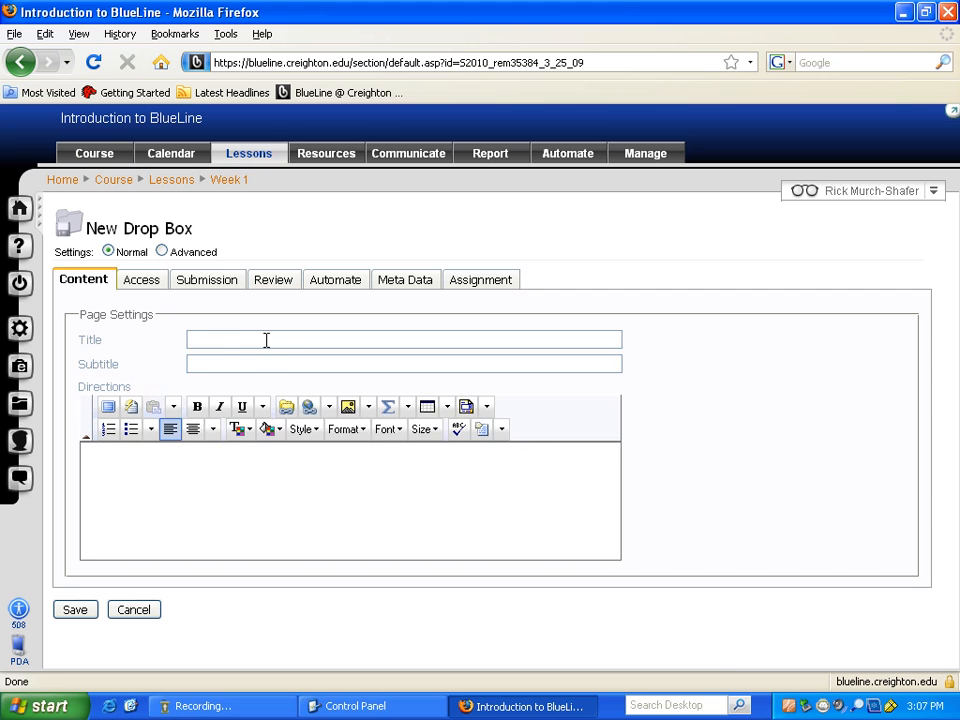
pyautogui.click(268, 340)
pyautogui.write('We')
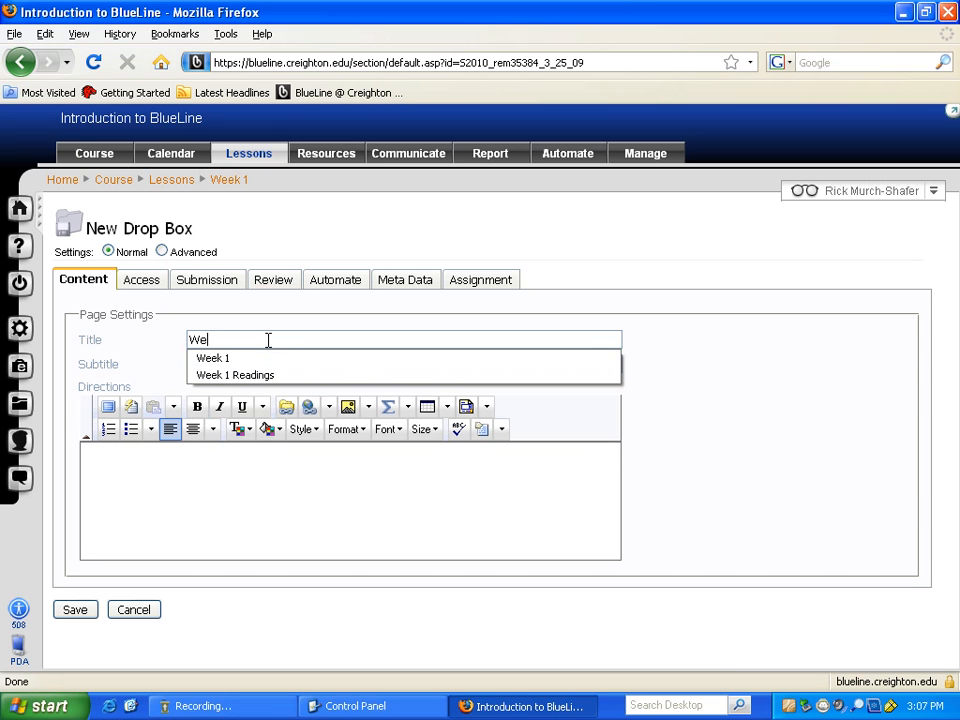
pyautogui.write('ek 1 Assignment')
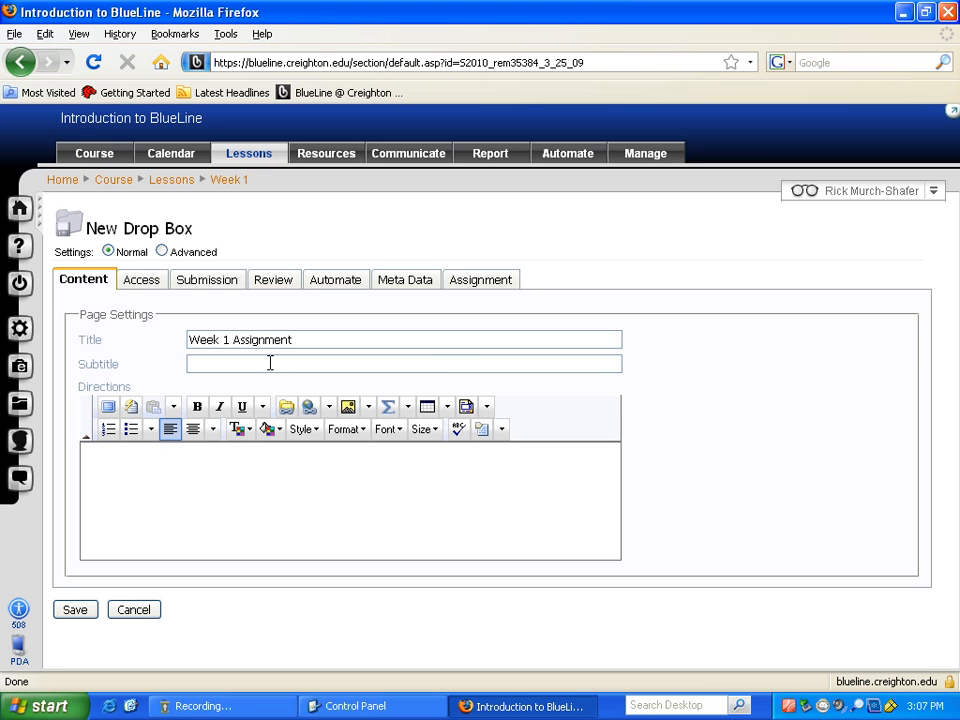
pyautogui.click(270, 363)
pyautogui.write('5 page essay due Ocotober 12')
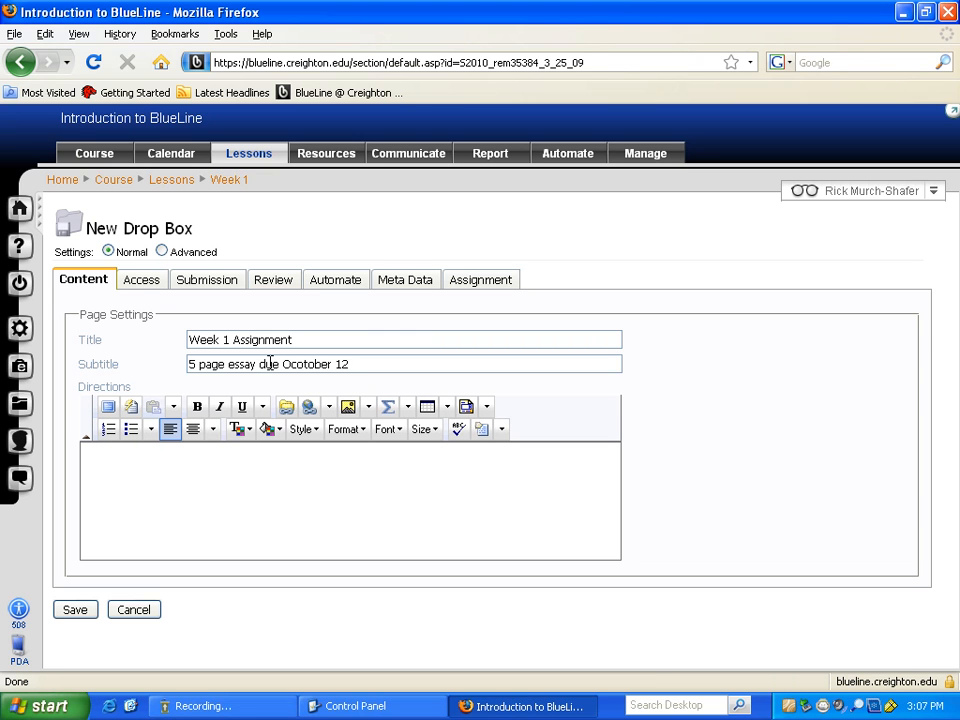
# - Write the directions 'Your paper needs to be a 5 page double spaced paper in Word format.'
pyautogui.click(170, 466)
pyautogui.write('This')
pyautogui.press('BackSpace')
pyautogui.press('BackSpace')
pyautogui.press('BackSpace')
pyautogui.press('BackSpace')
pyautogui.press('BackSpace')
pyautogui.write('Your paper need')
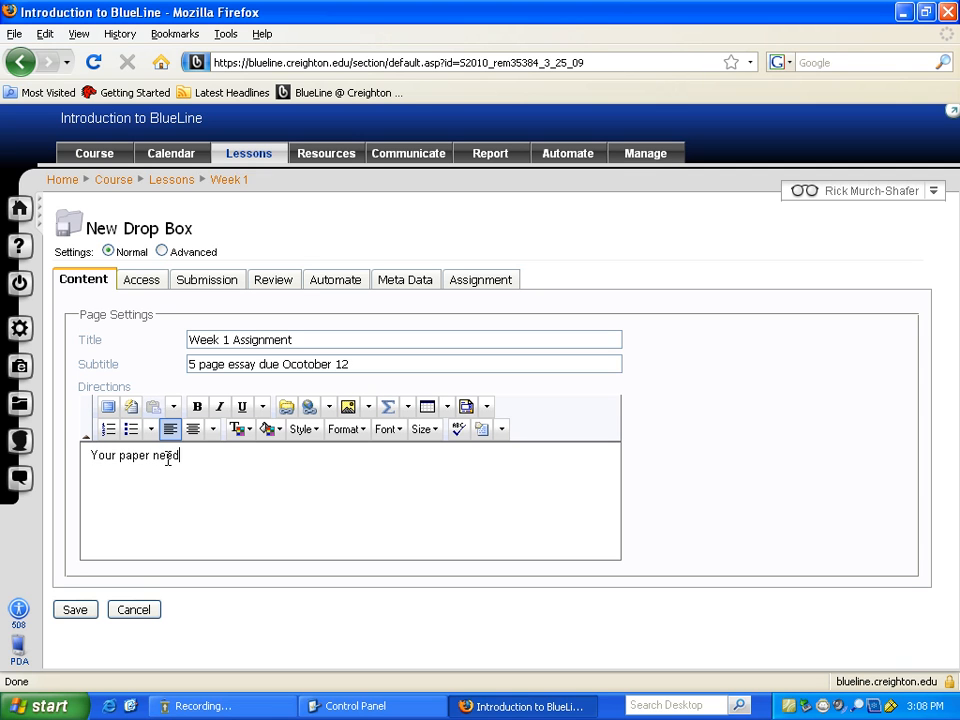
pyautogui.write('s to be a 5 page douyble spac')
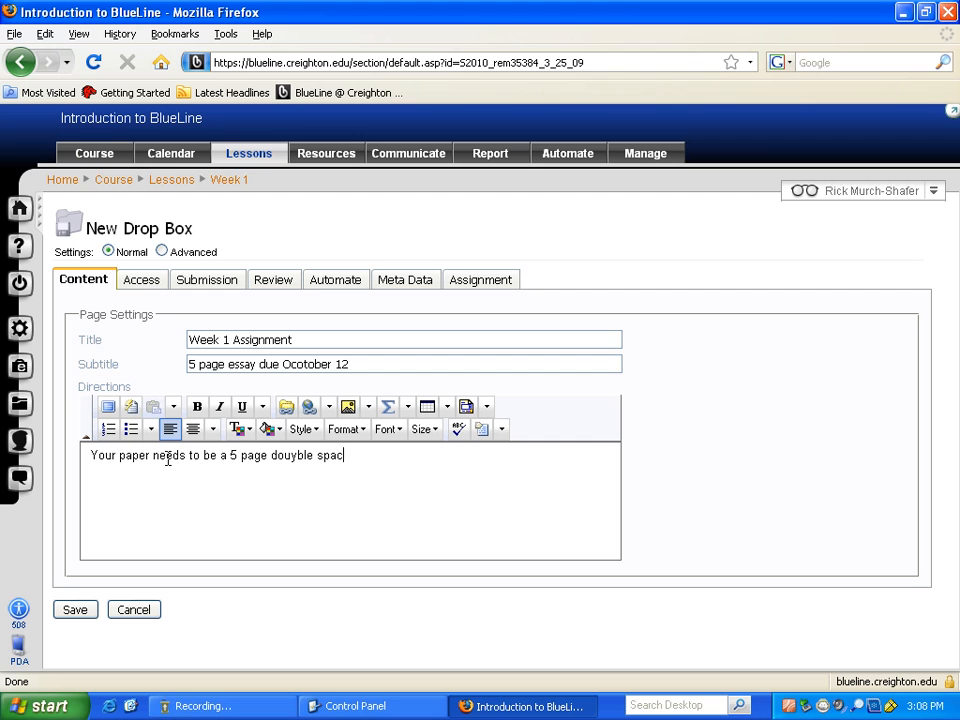
pyautogui.write('ed paper in Word format')
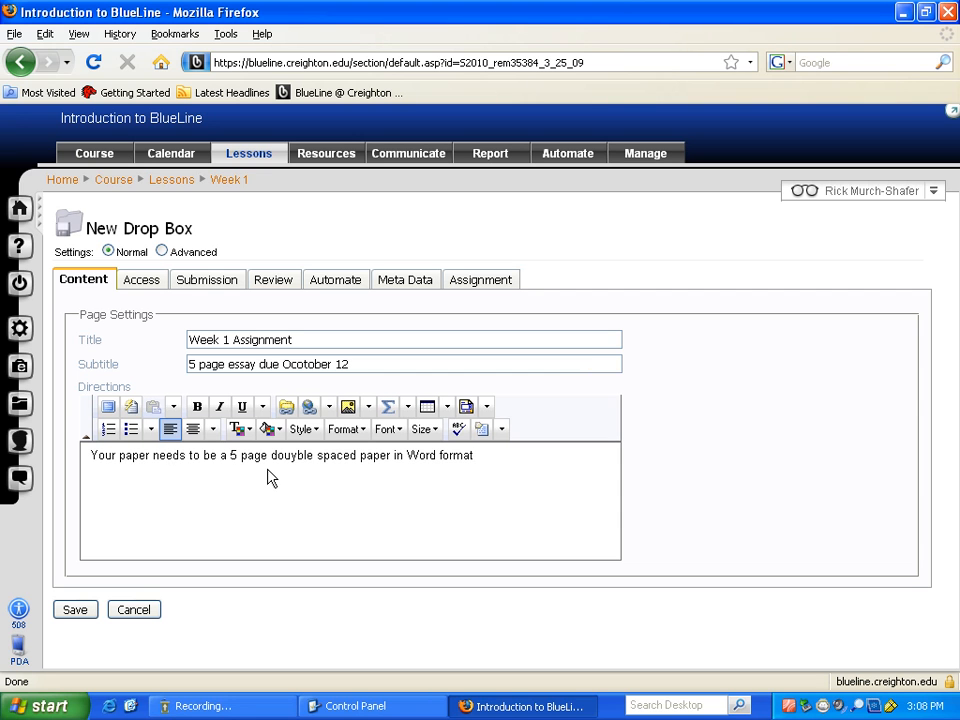
pyautogui.click(297, 458)
pyautogui.press('BackSpace')
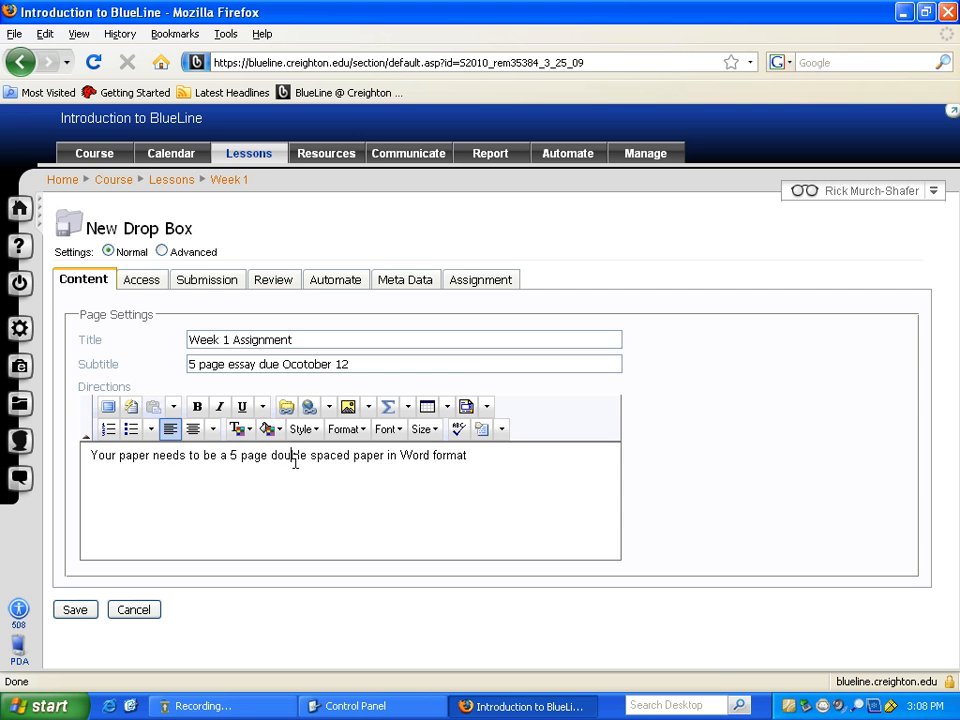
pyautogui.click(489, 467)
pyautogui.write('.')
# - Set the drop box's Max Submissions to 1 in its Submission settings
pyautogui.click(141, 282)
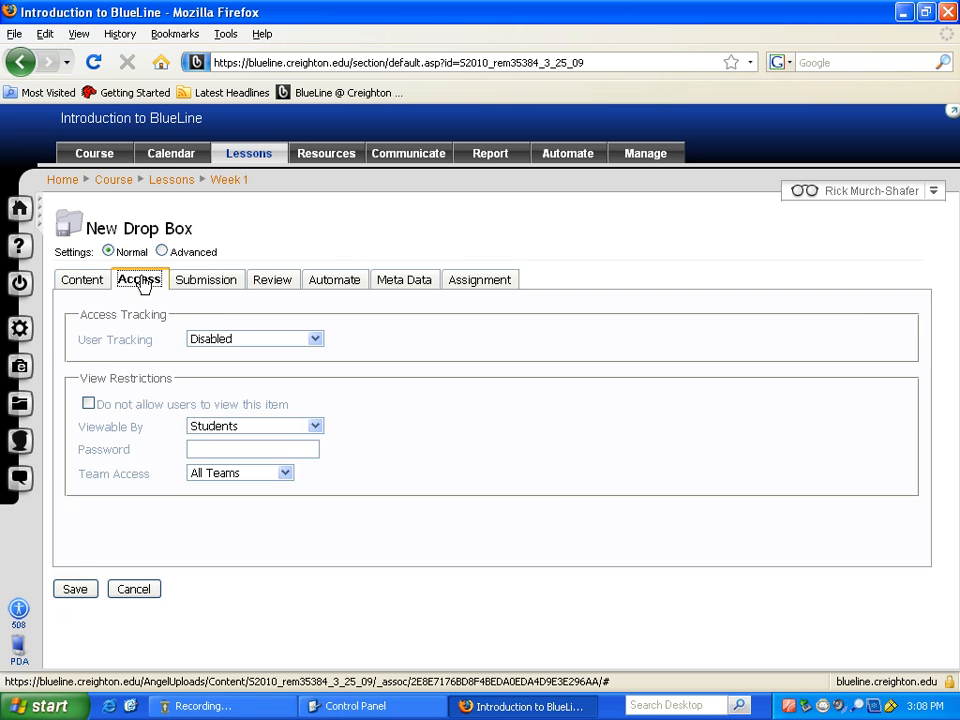
pyautogui.click(200, 285)
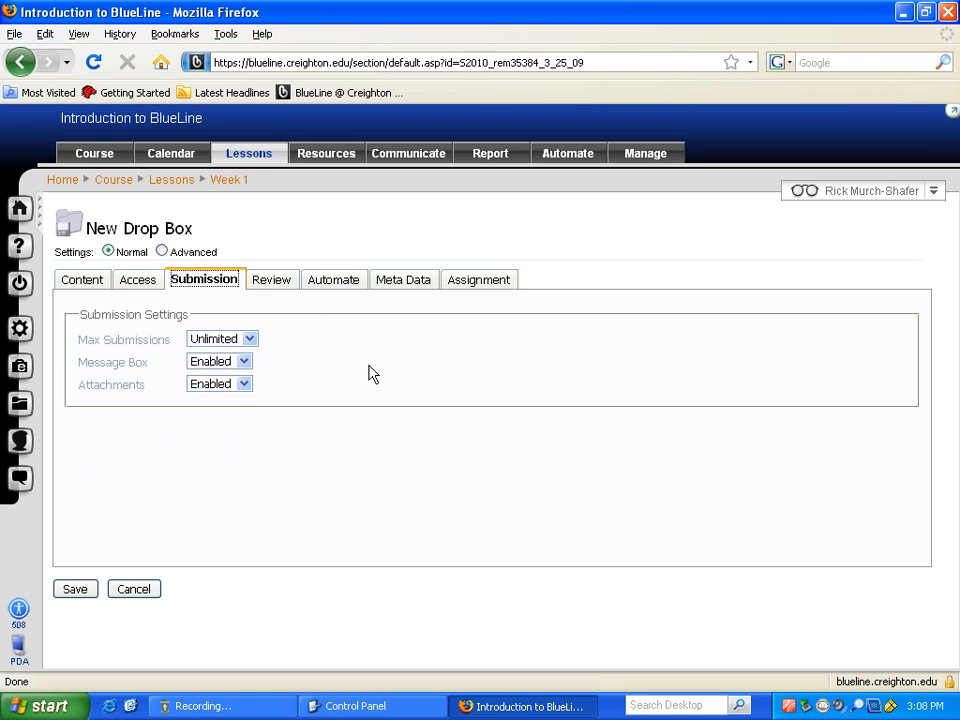
pyautogui.click(249, 340)
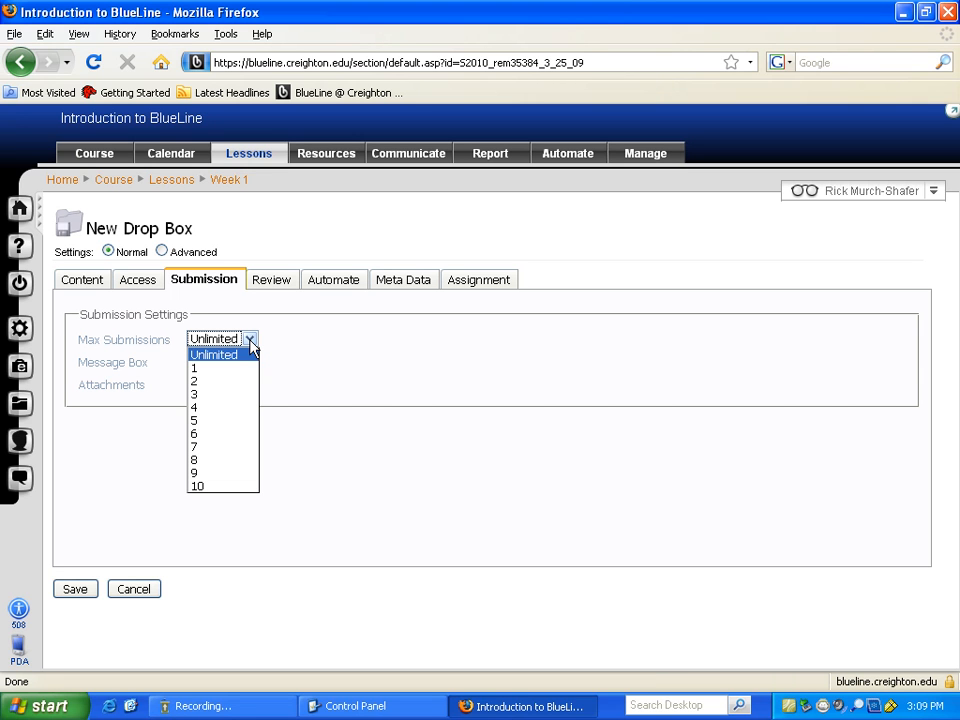
pyautogui.click(216, 369)
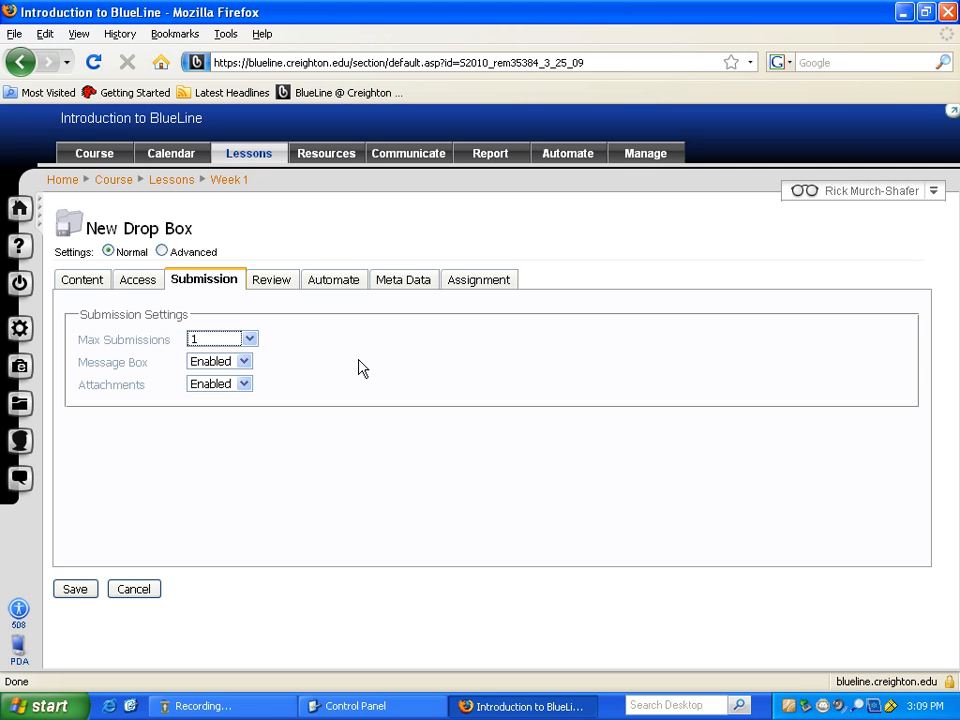
# - Leave Message Box and Attachments both Enabled after briefly toggling them off
pyautogui.click(244, 362)
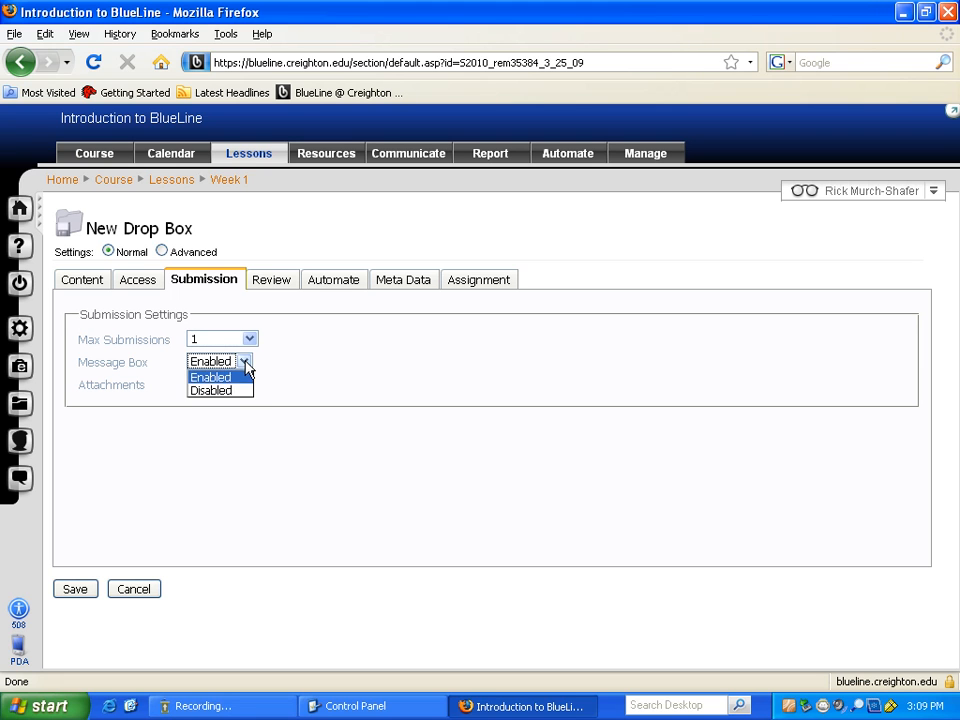
pyautogui.click(241, 391)
pyautogui.click(244, 384)
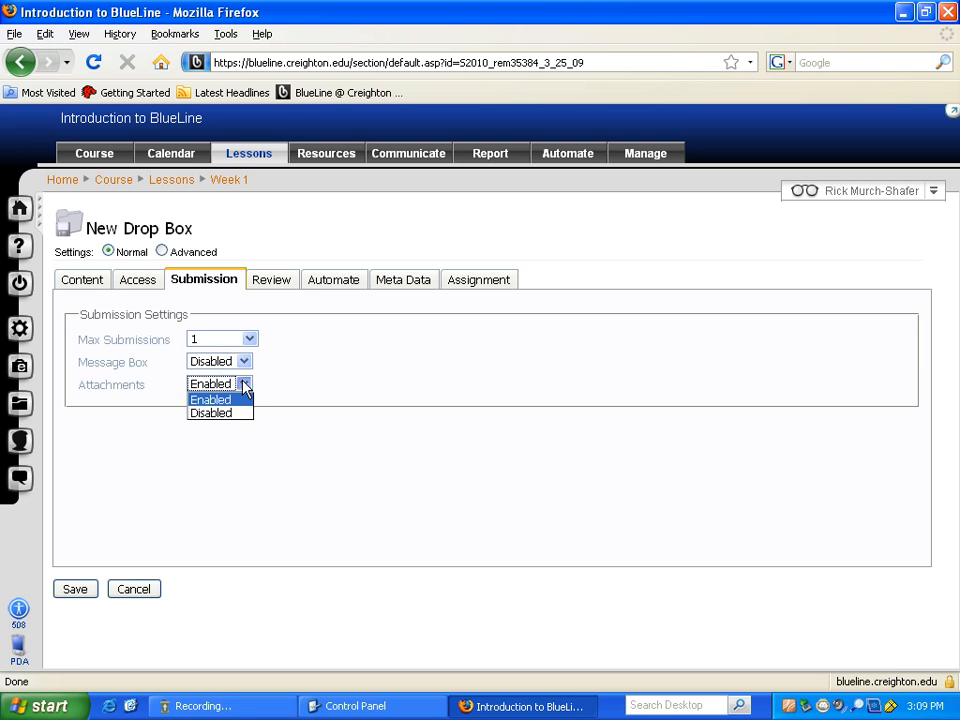
pyautogui.click(236, 417)
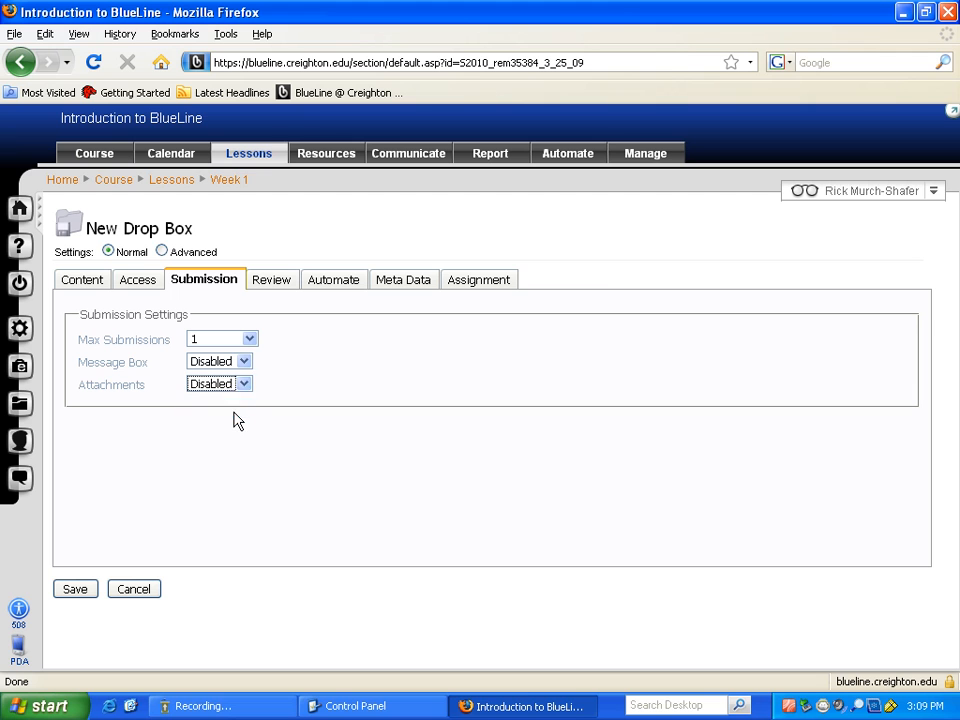
pyautogui.click(245, 388)
pyautogui.click(225, 399)
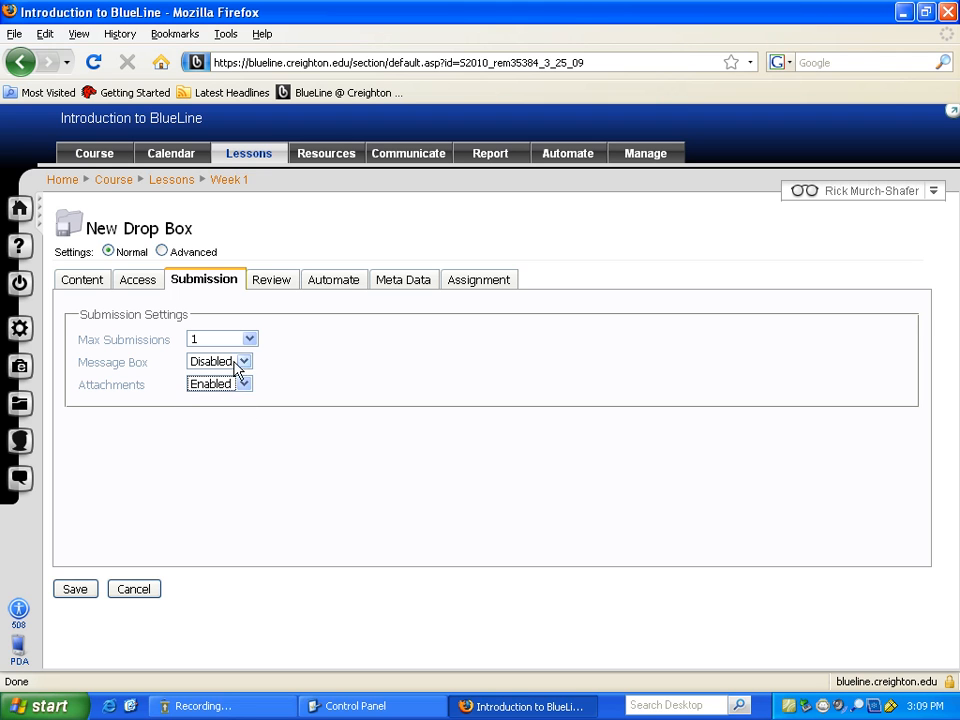
pyautogui.click(242, 366)
pyautogui.click(236, 377)
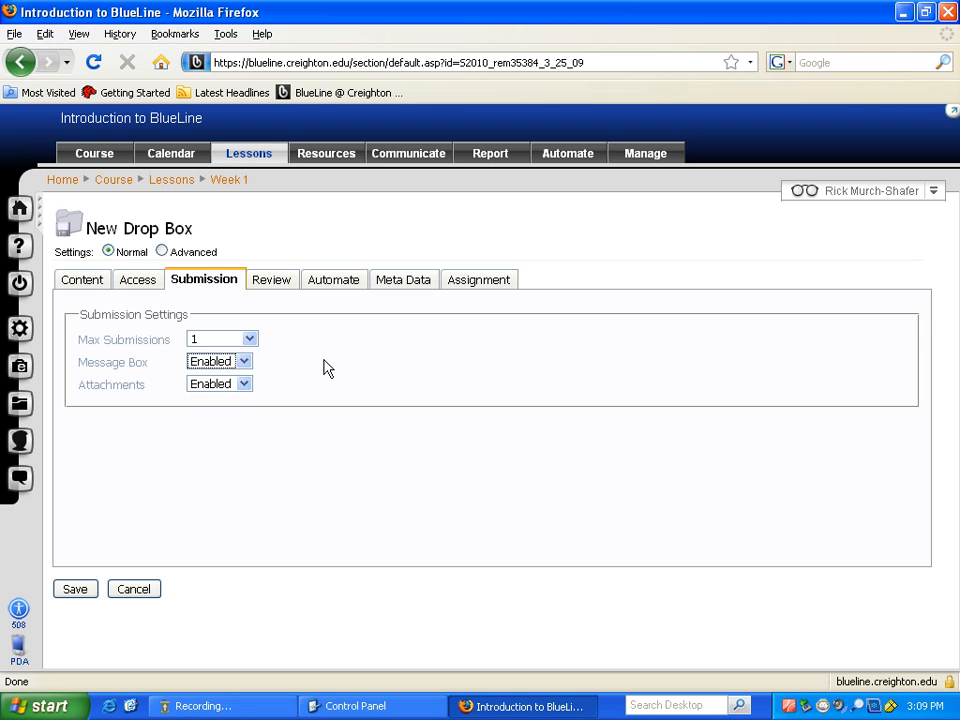
pyautogui.click(282, 286)
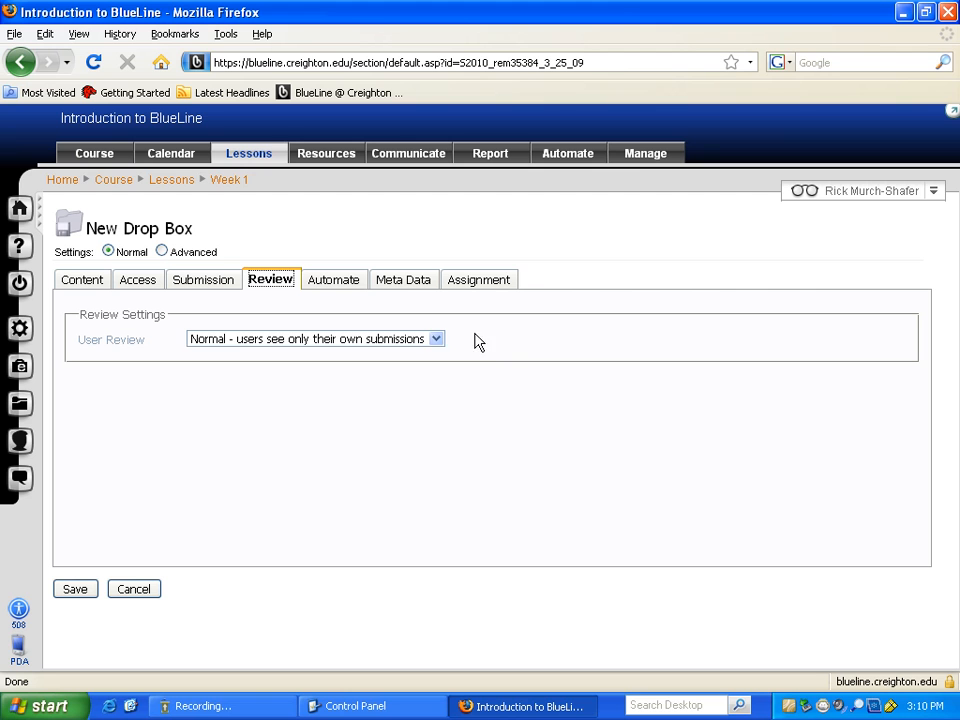
# - Keep User Review on Normal and save the Week 1 Assignment drop box
pyautogui.click(439, 342)
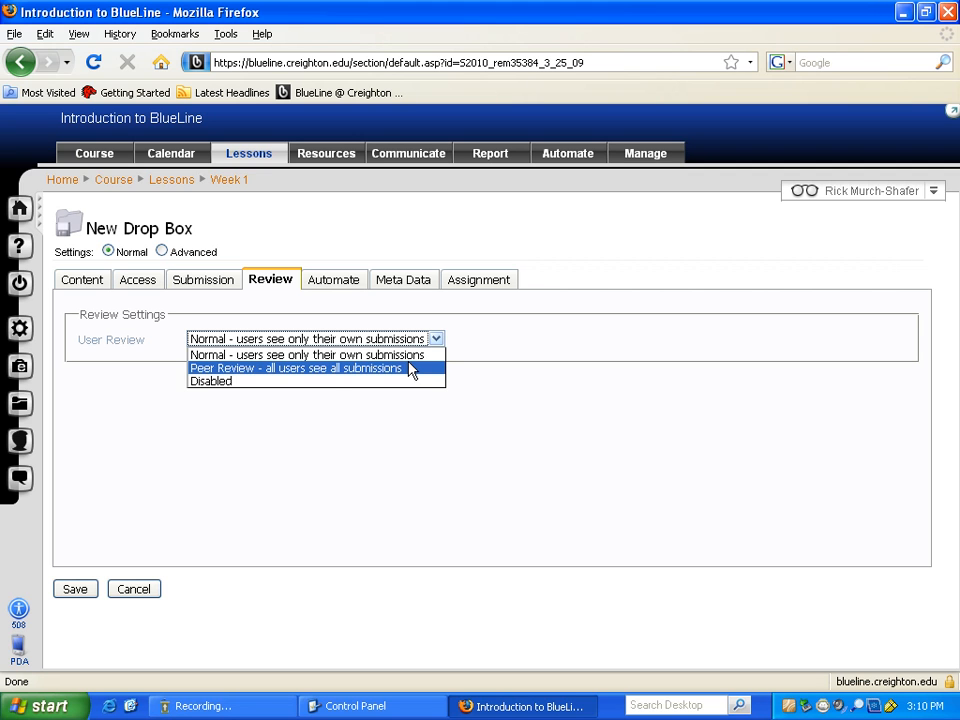
pyautogui.press('Up')
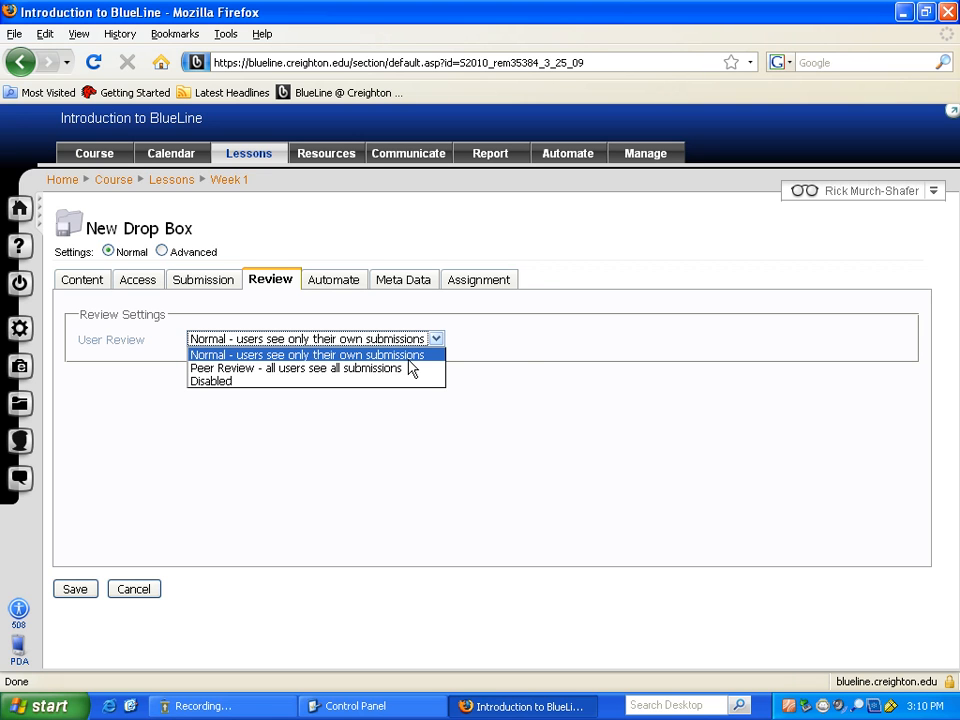
pyautogui.click(519, 360)
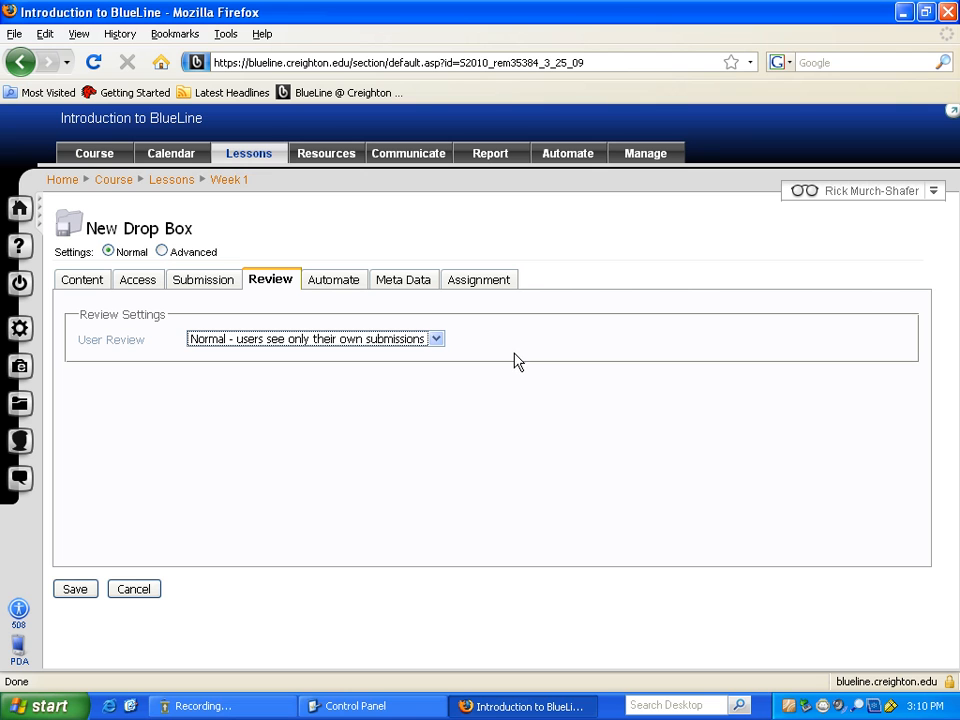
pyautogui.click(74, 588)
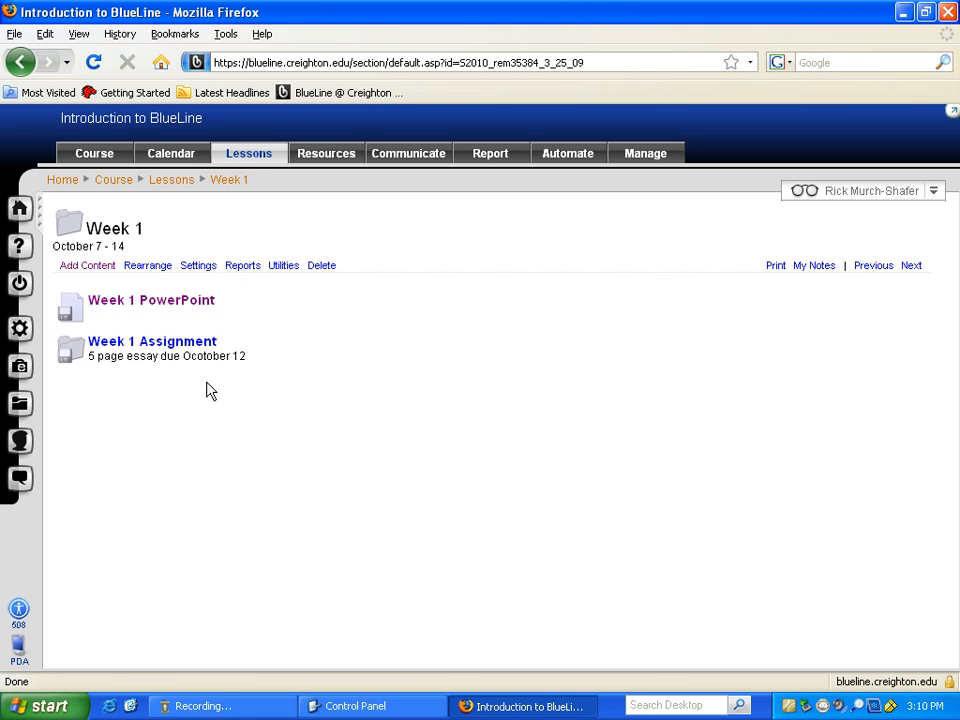
# - Open Week 1 Assignment and enter title 'this is my awesome paper' and message 'message!'
pyautogui.click(181, 345)
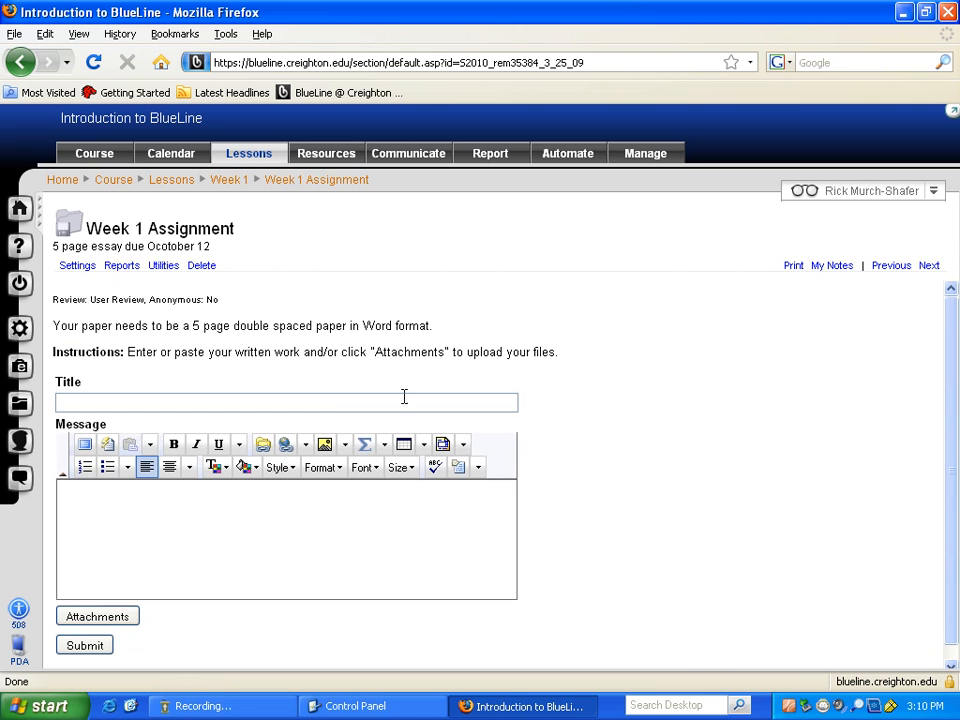
pyautogui.click(394, 404)
pyautogui.write('this is my awesome paper')
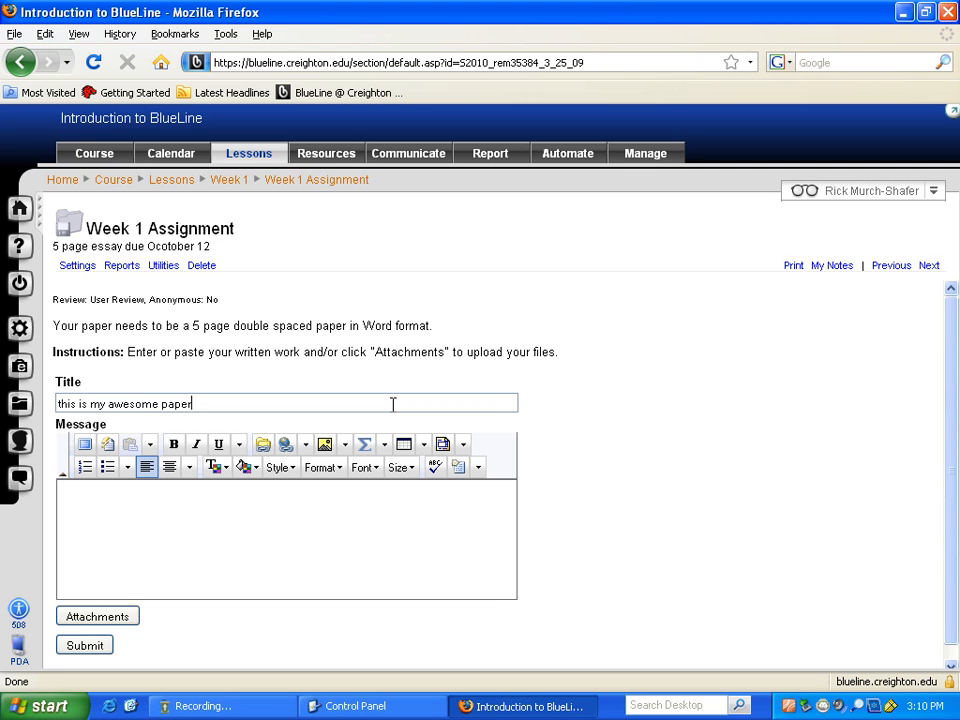
pyautogui.click(259, 510)
pyautogui.write('message!')
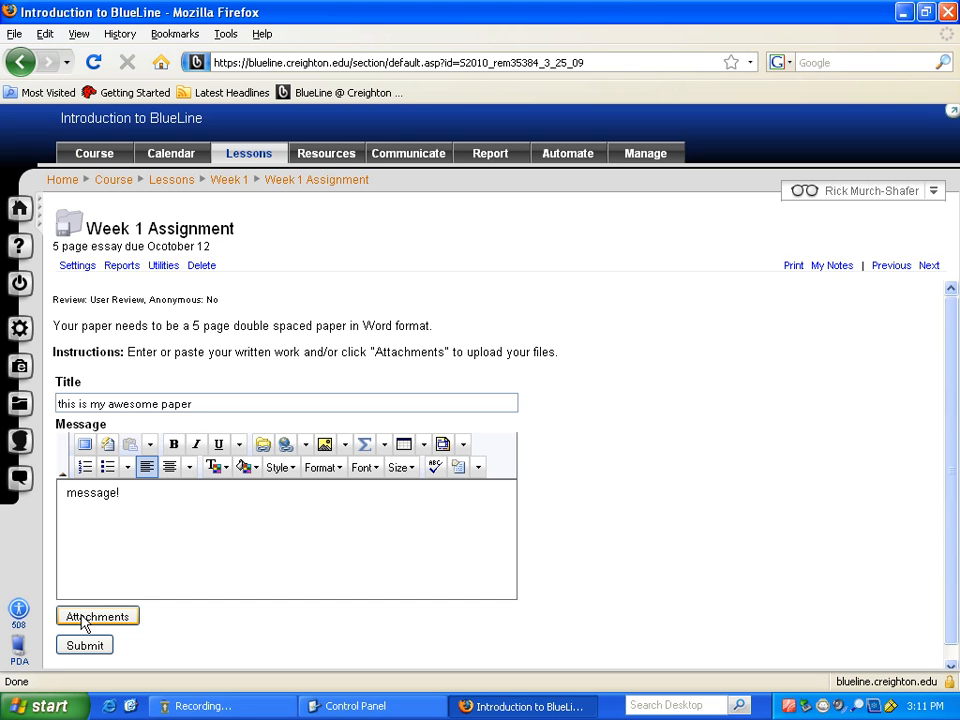
# - Attach Using_Agents_Tokens_EnvirVars_82007.doc to the submission through the Attachments popup
pyautogui.click(83, 621)
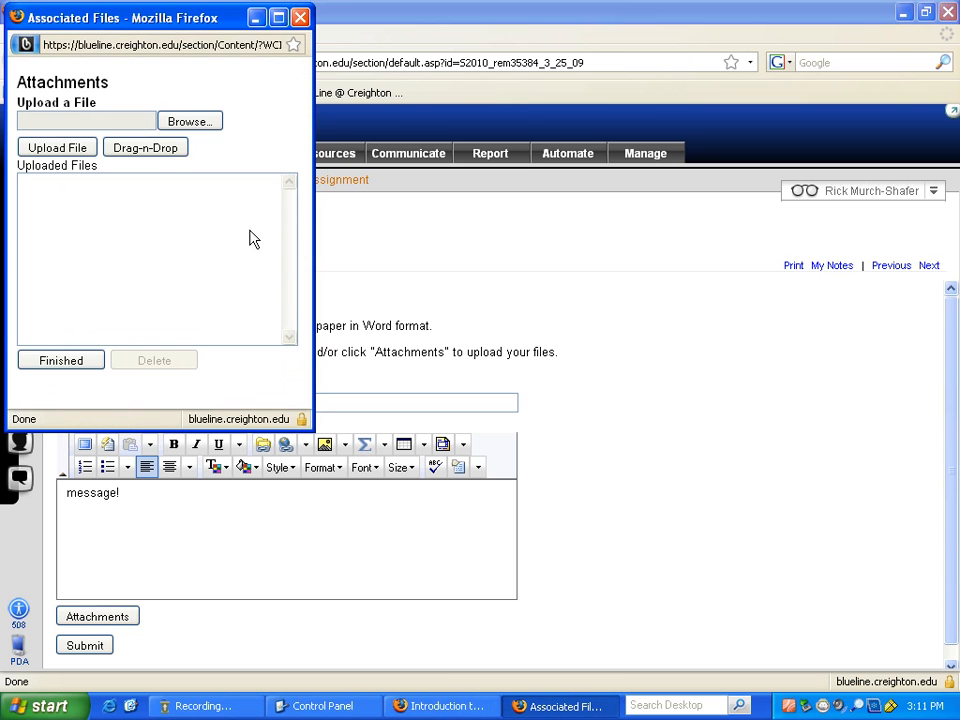
pyautogui.click(204, 121)
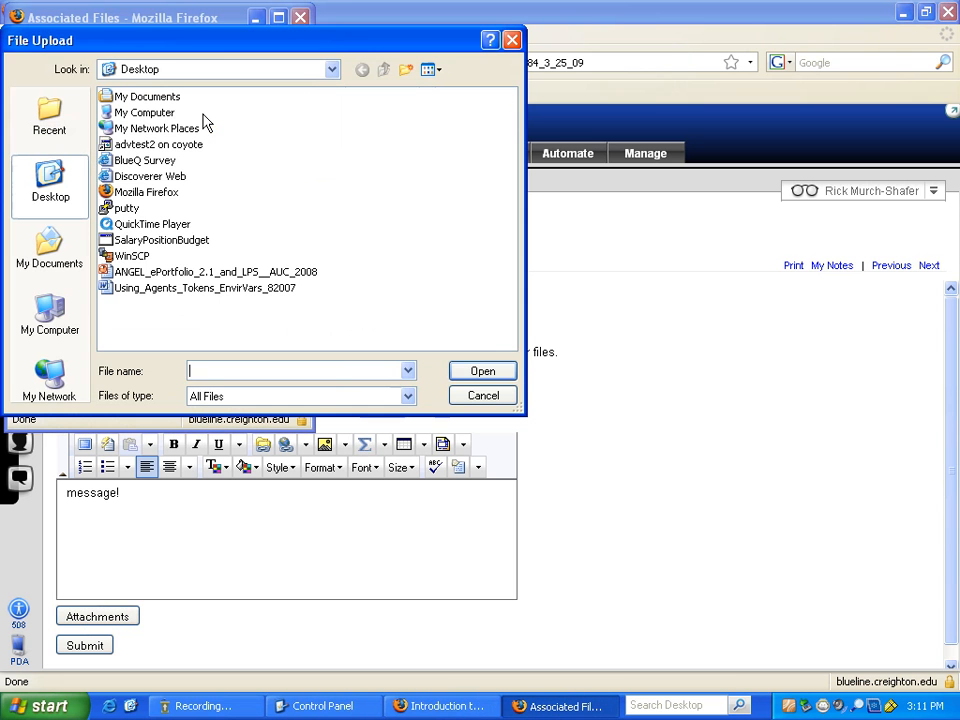
pyautogui.click(181, 291)
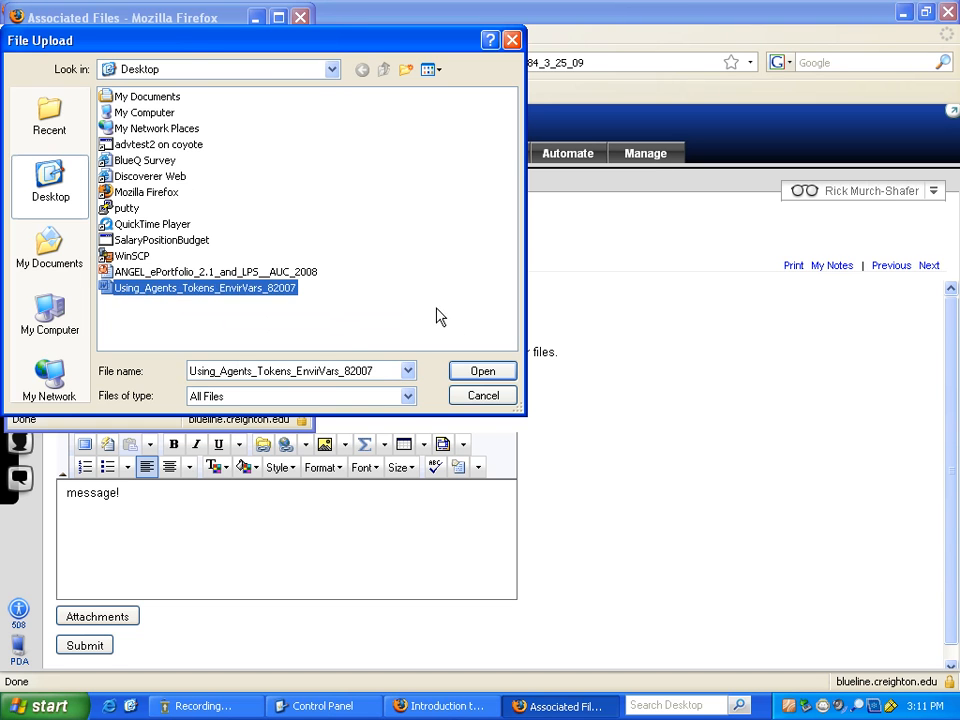
pyautogui.click(480, 373)
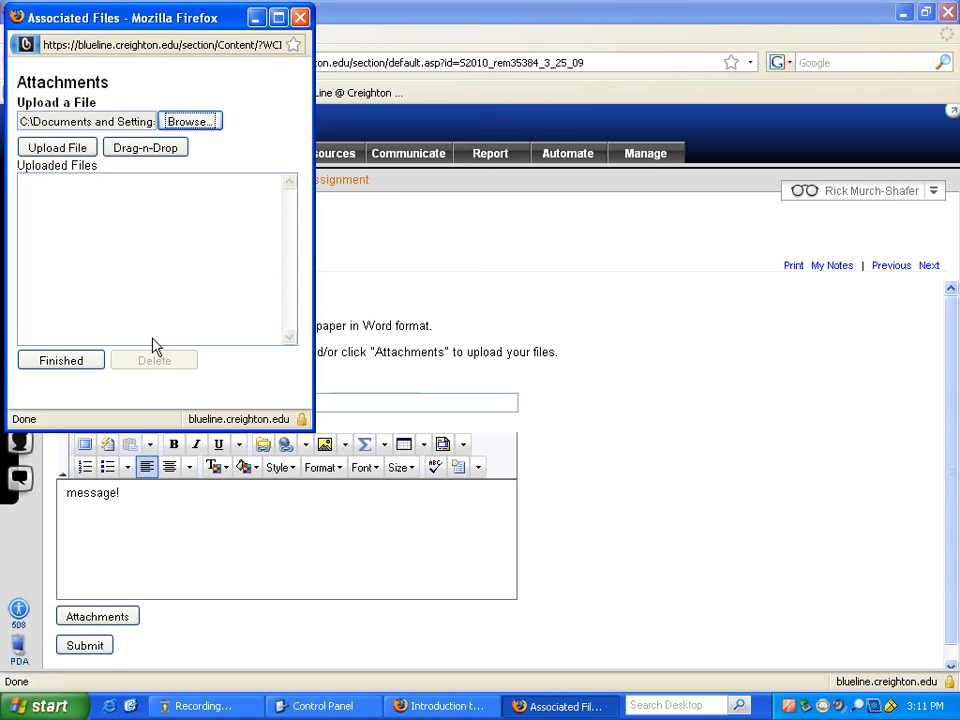
pyautogui.click(70, 152)
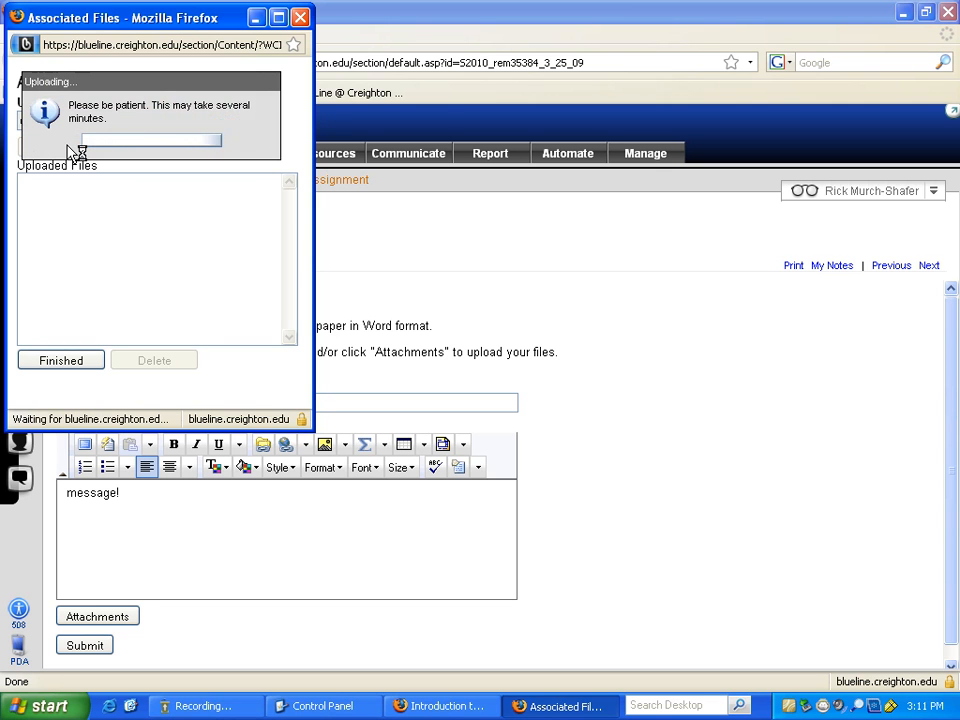
pyautogui.click(70, 362)
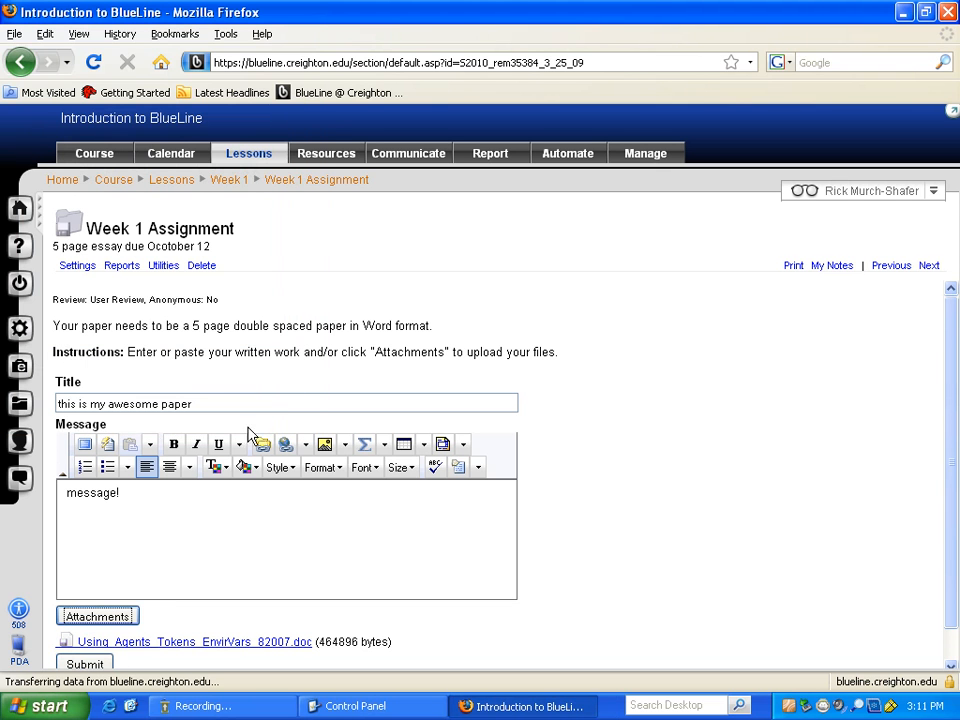
pyautogui.scroll(-1, 650, 530)
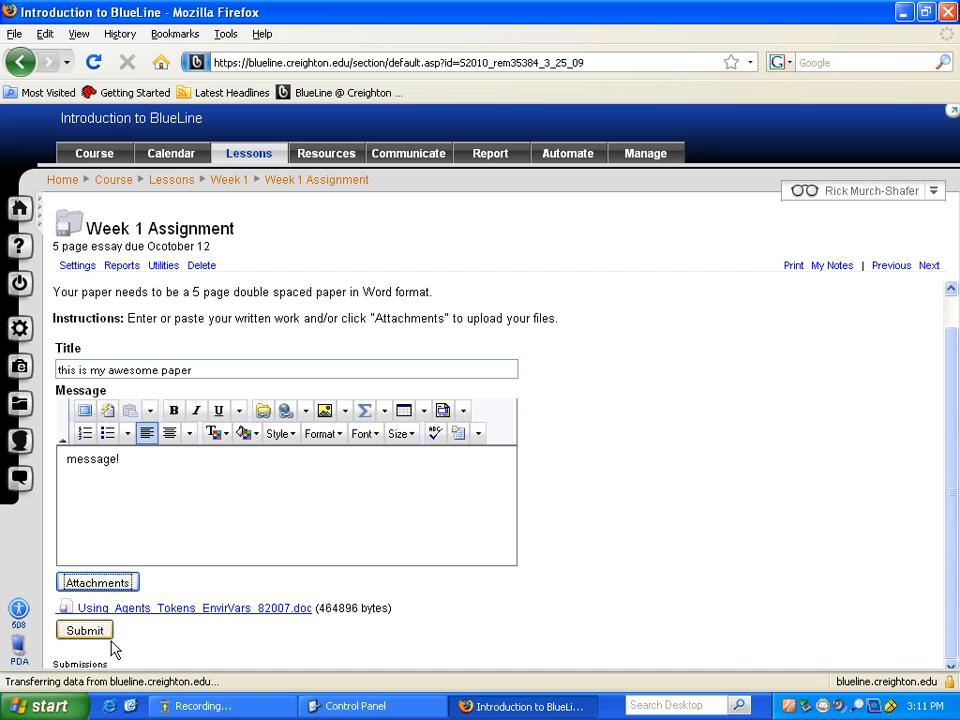
# - Submit 'this is my awesome paper' to Week 1 Assignment, confirm success, and open it for grading
pyautogui.click(83, 633)
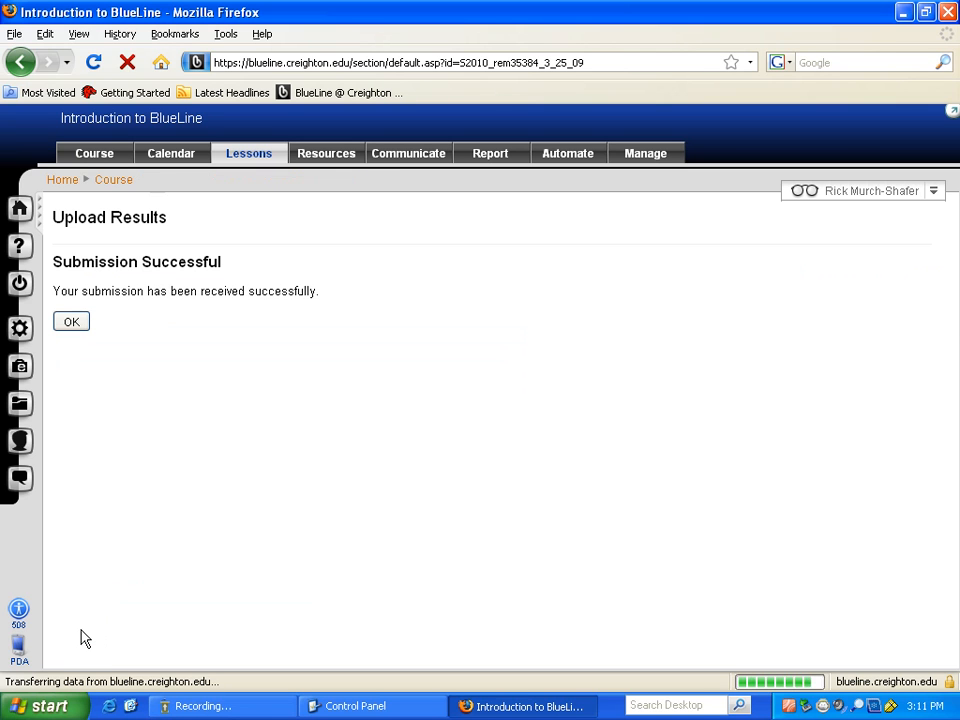
pyautogui.click(71, 324)
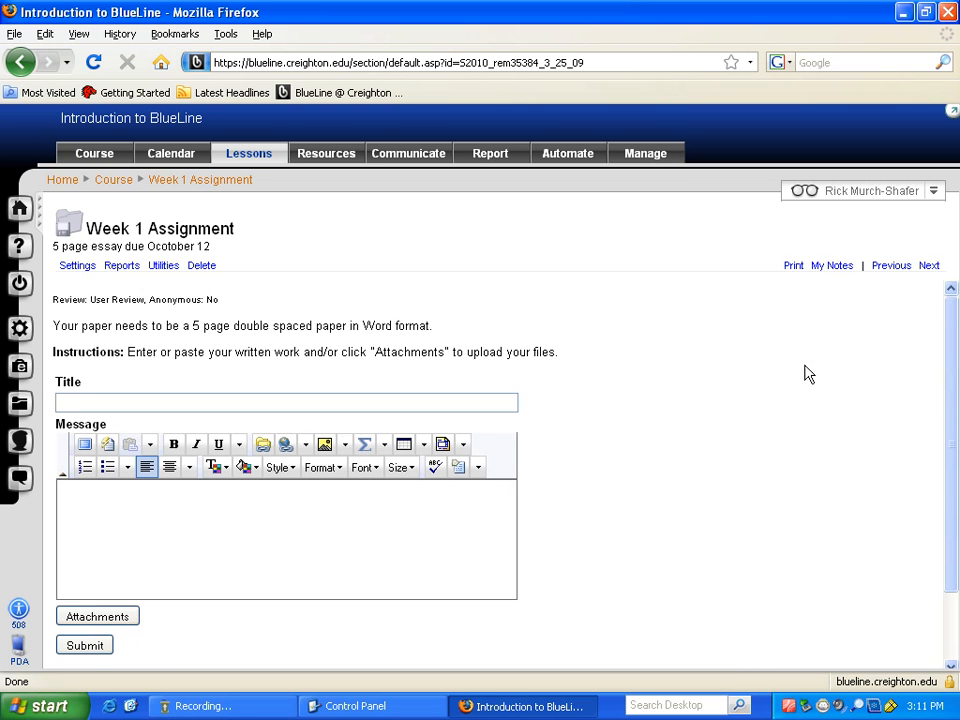
pyautogui.moveTo(953, 323); pyautogui.dragTo(950, 423)
pyautogui.scroll(-2, 590, 458)
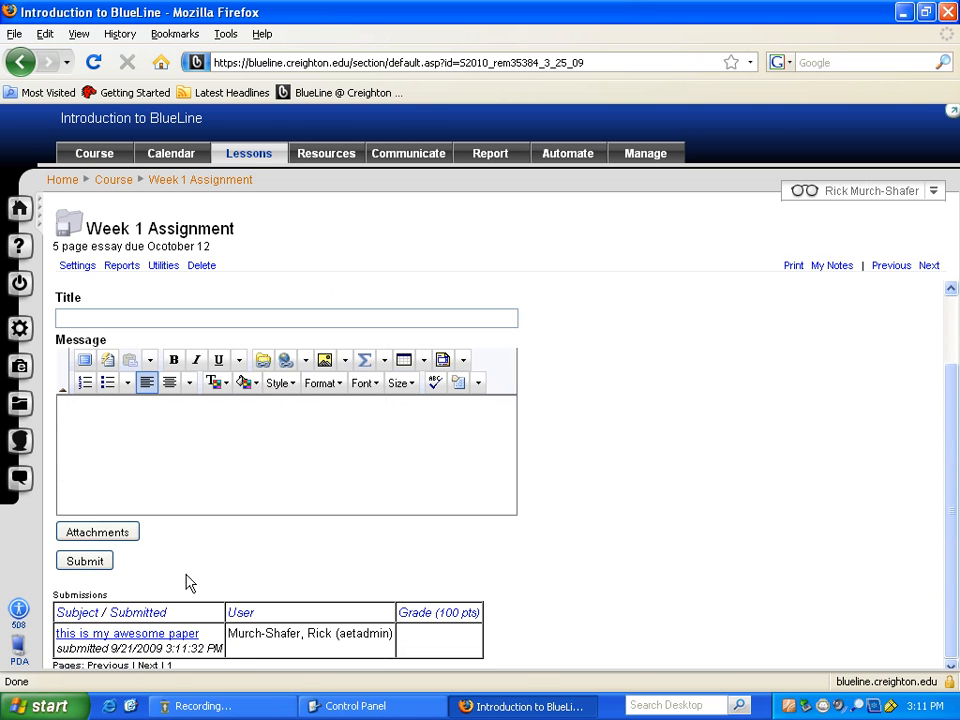
pyautogui.click(132, 637)
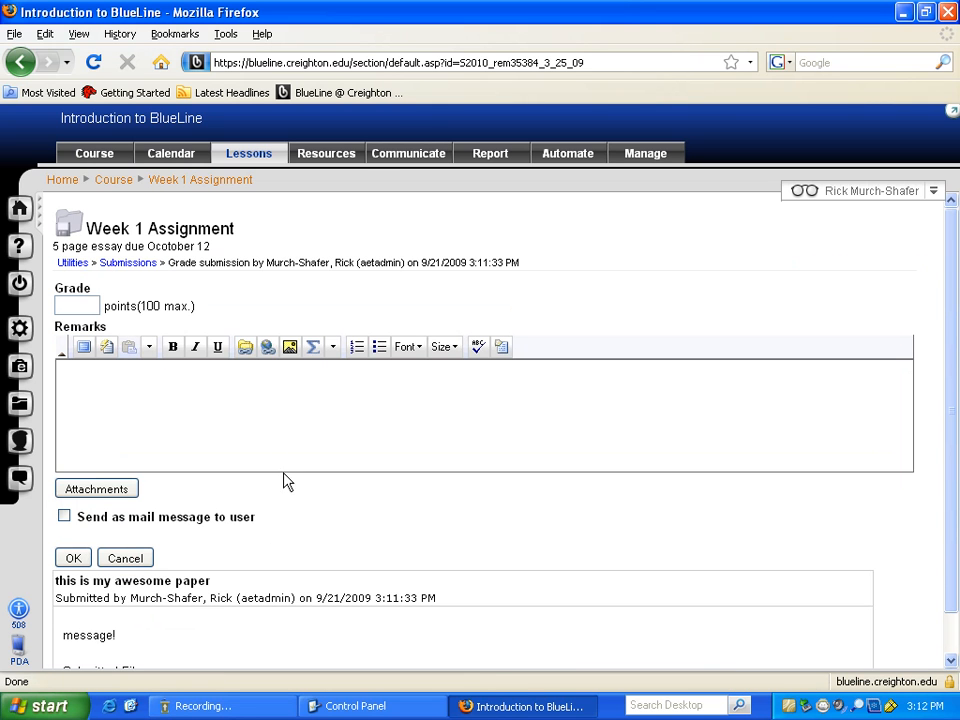
# - Give the submitted paper a grade of 2 points and save it
pyautogui.click(73, 306)
pyautogui.click(95, 383)
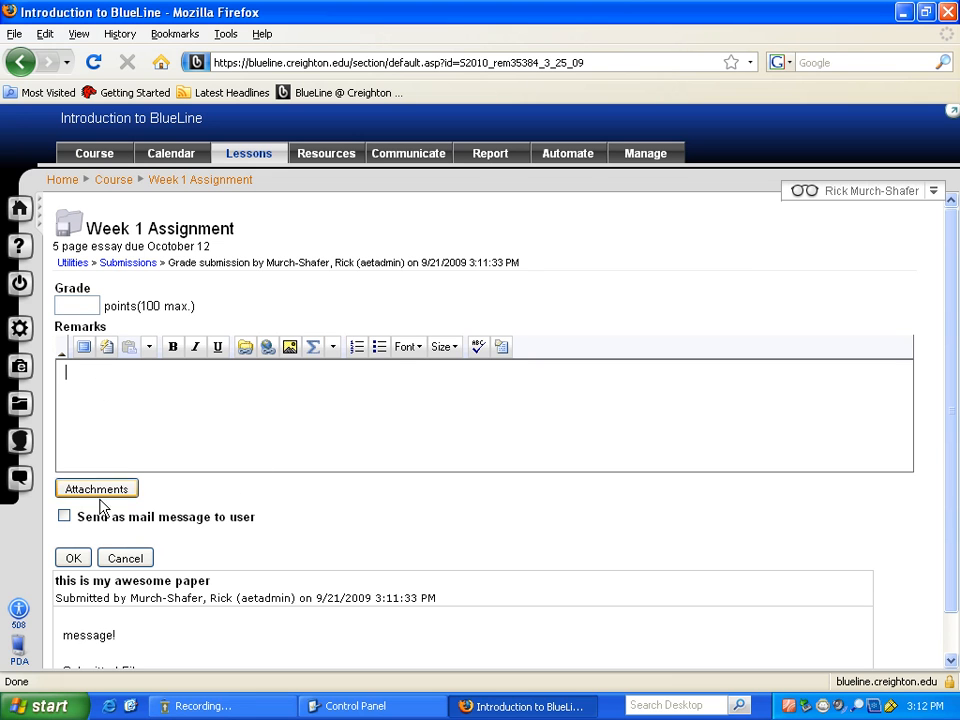
pyautogui.scroll(-2, 118, 495)
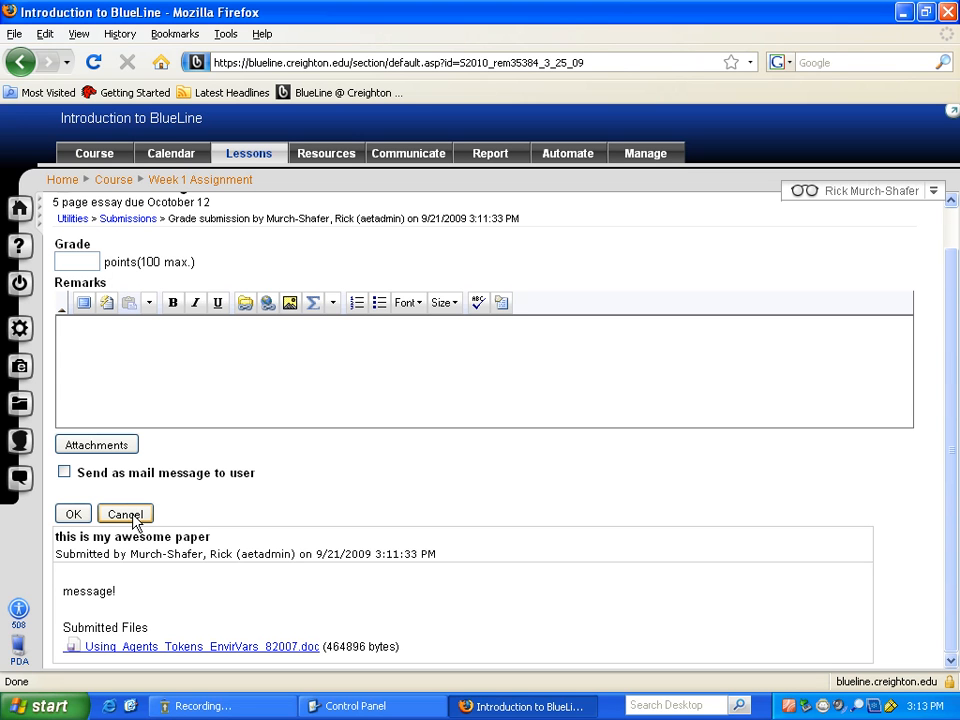
pyautogui.click(77, 262)
pyautogui.write('2')
pyautogui.click(73, 514)
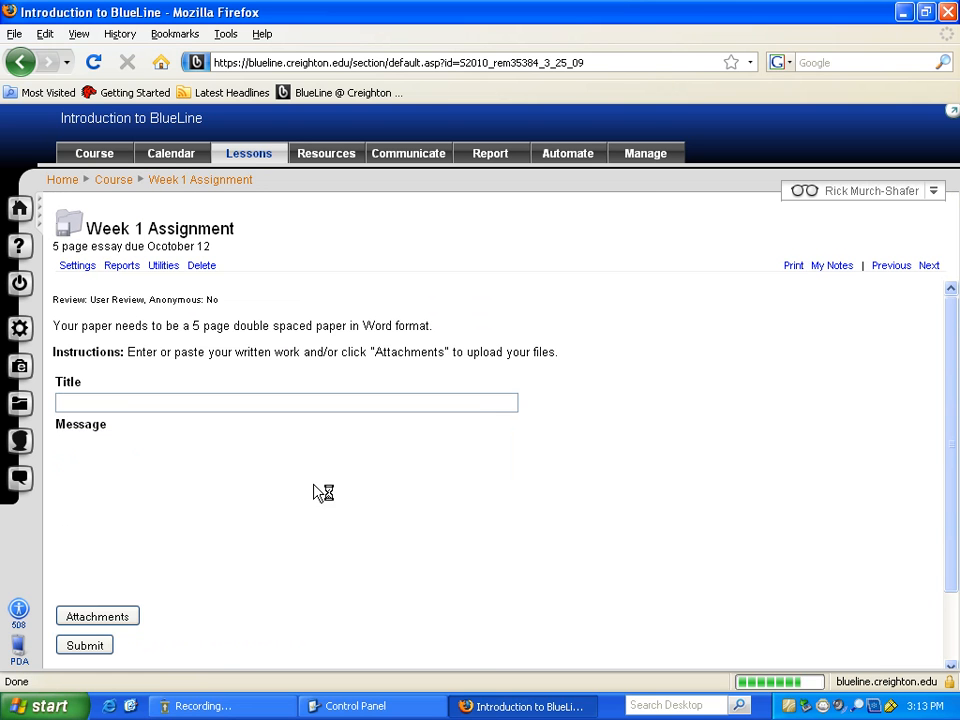
# - Check the 2.00 grade in Submissions, then leave for the course home page without saving
pyautogui.scroll(-3, 683, 541)
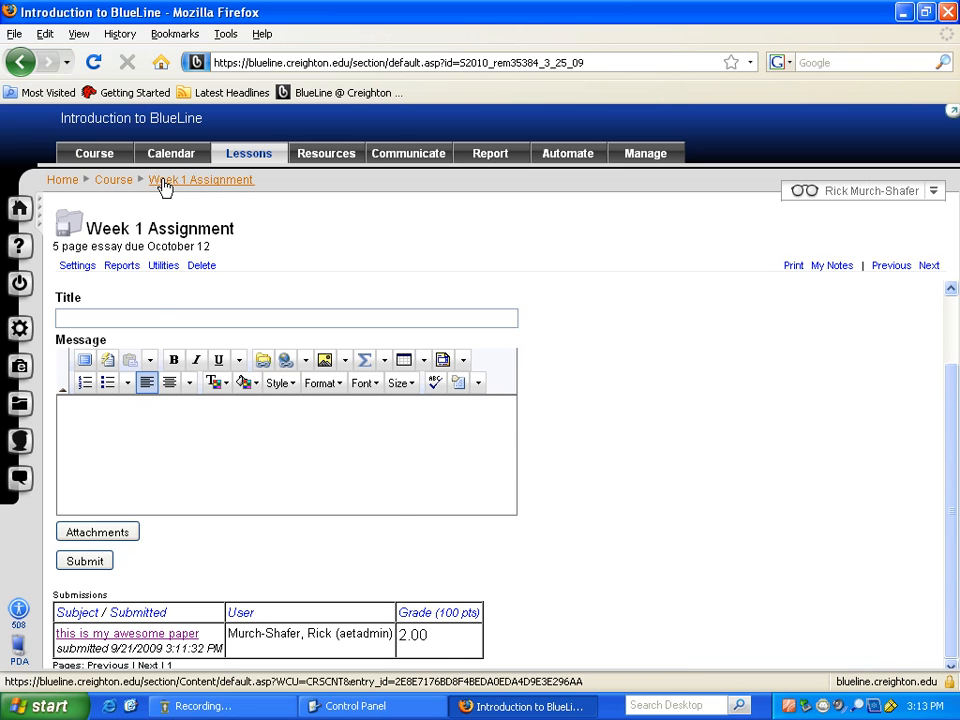
pyautogui.click(130, 182)
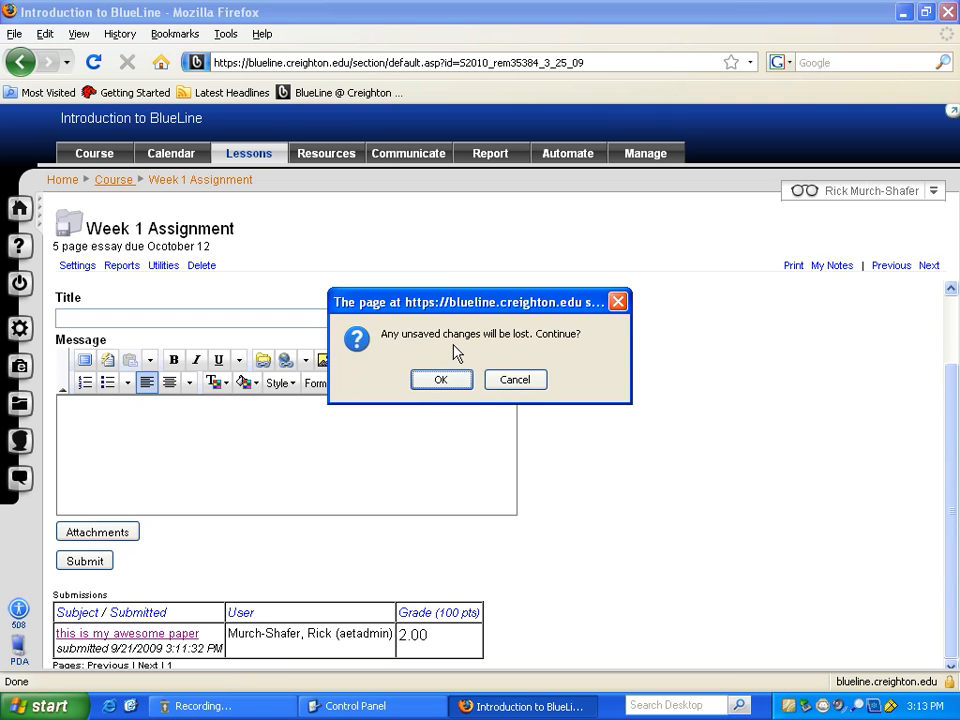
pyautogui.click(445, 385)
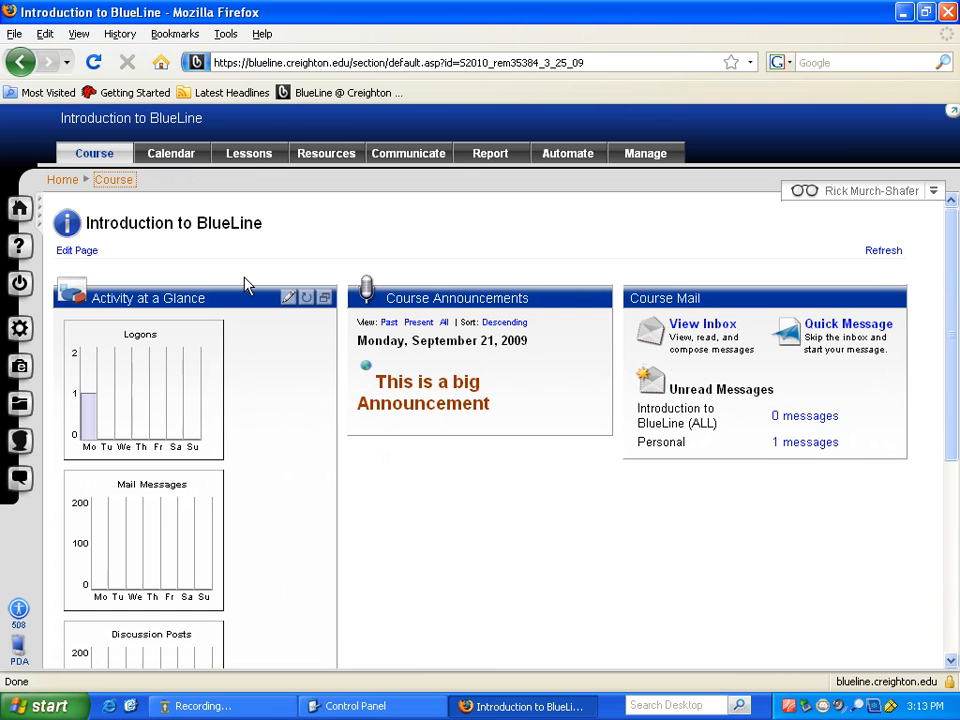
# - Browse Lessons to the Week 1 Assignment, then return to the Week 1 folder
pyautogui.click(251, 159)
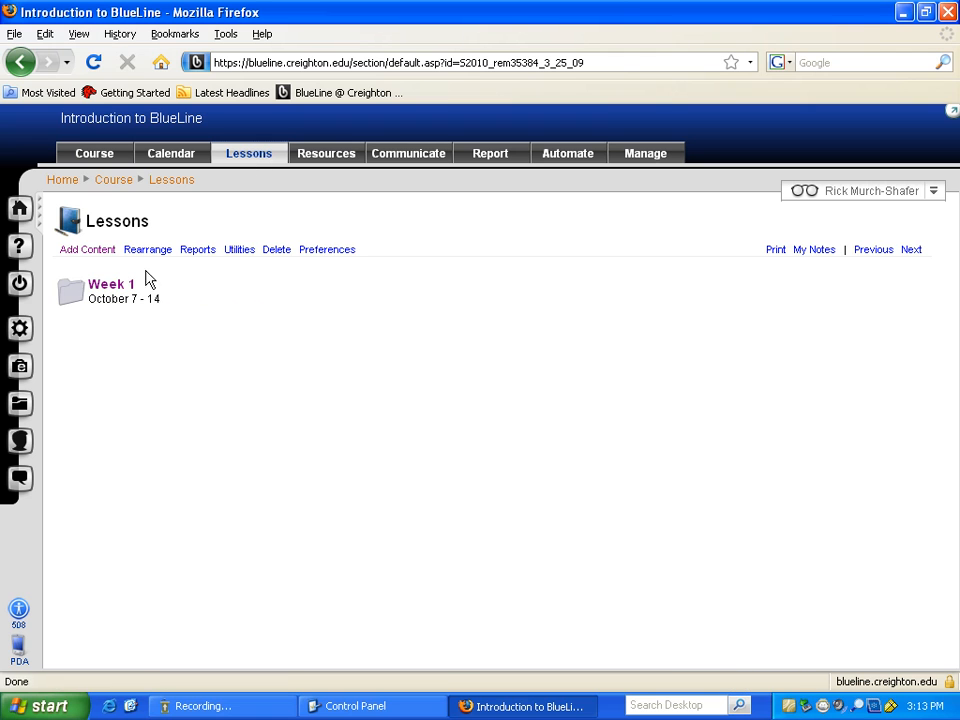
pyautogui.click(95, 287)
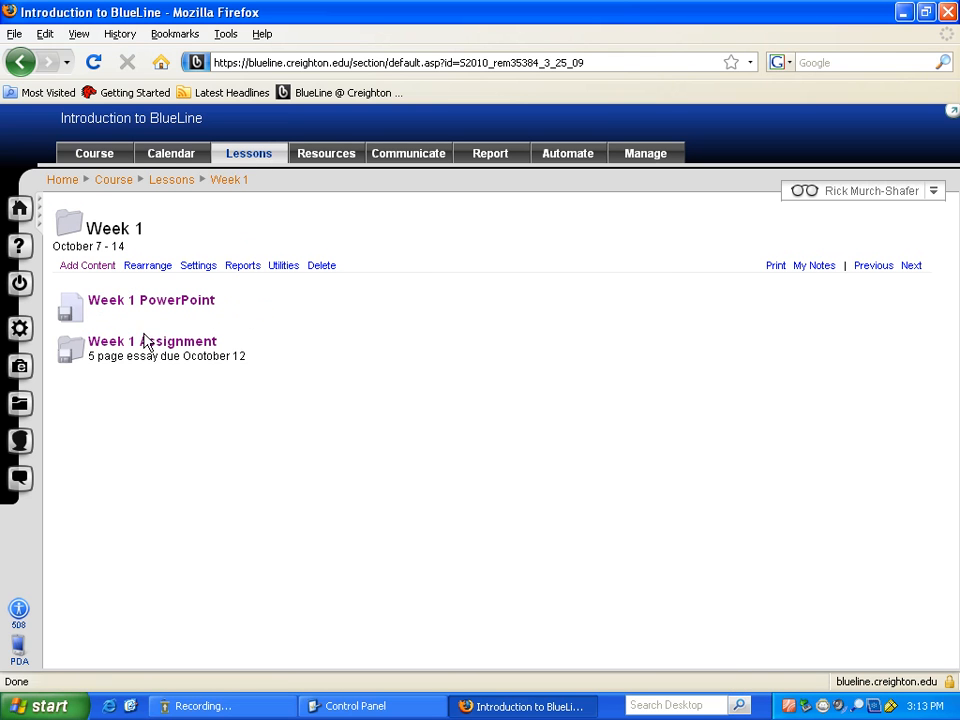
pyautogui.moveTo(163, 348)
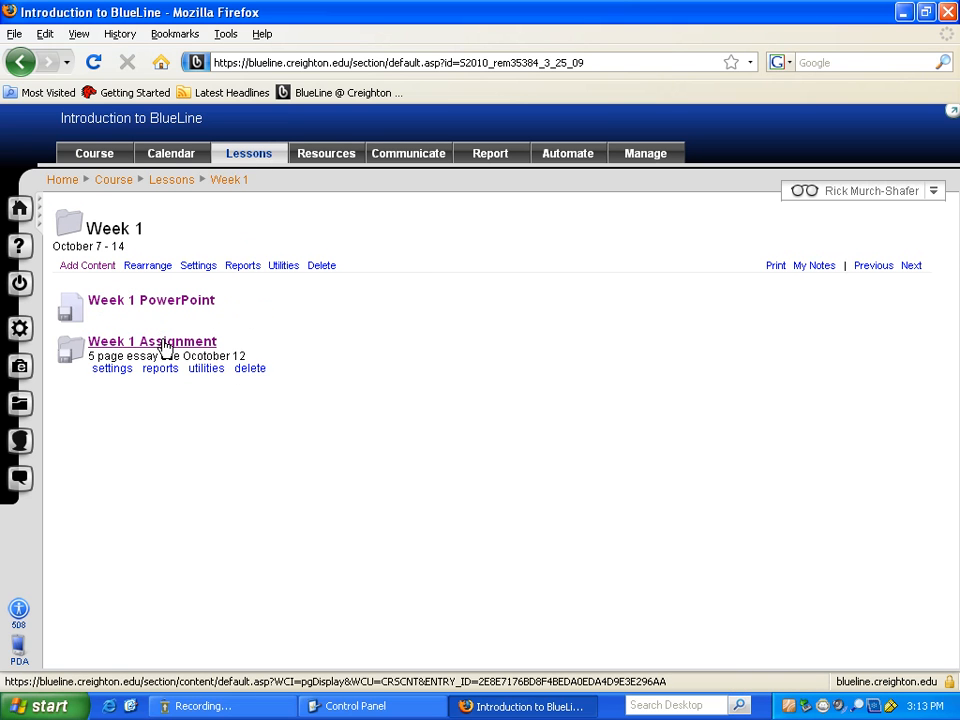
pyautogui.click(165, 346)
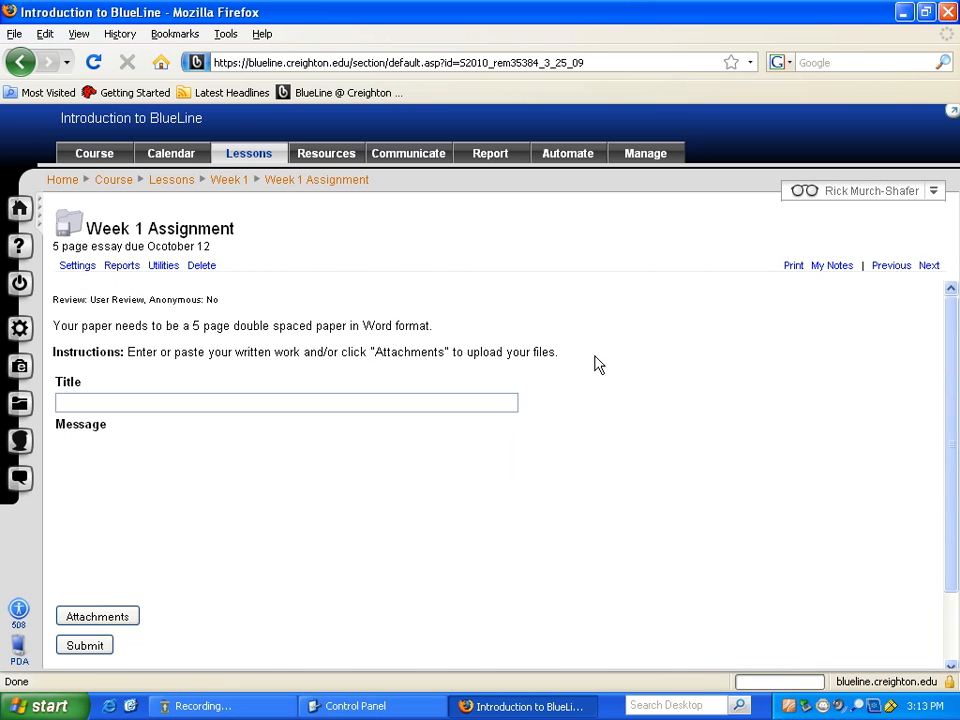
pyautogui.moveTo(951, 318); pyautogui.dragTo(943, 431)
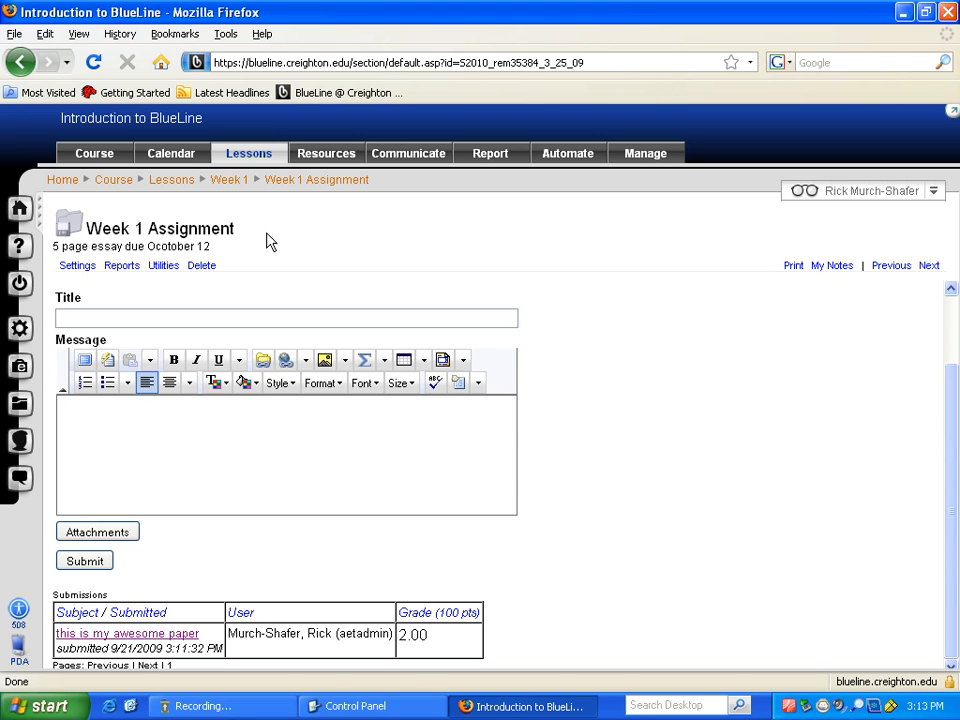
pyautogui.click(72, 224)
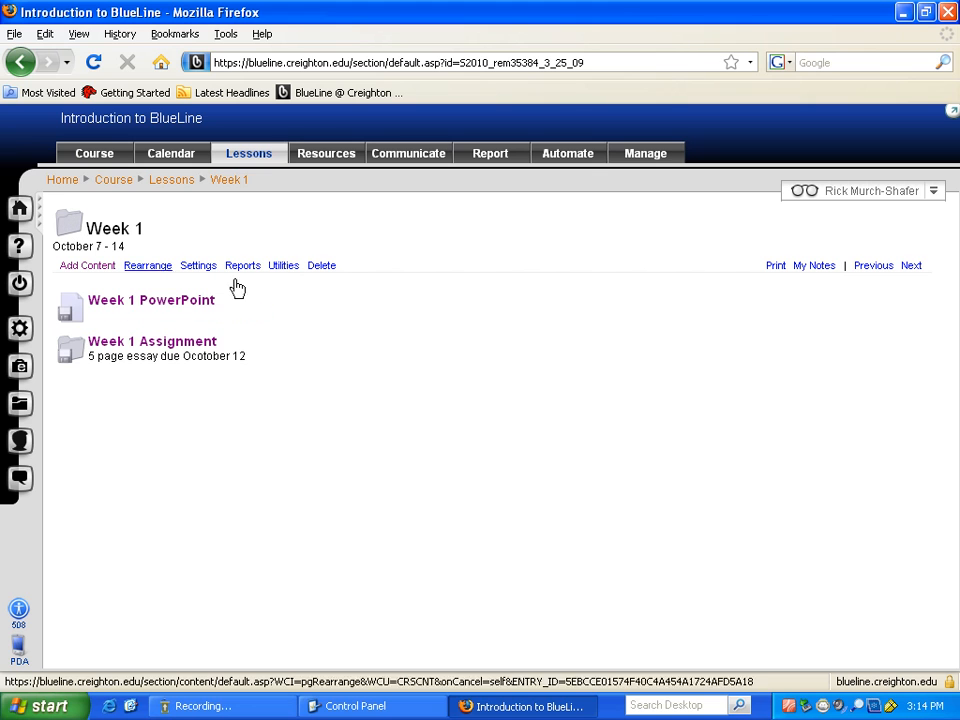
pyautogui.moveTo(493, 359)
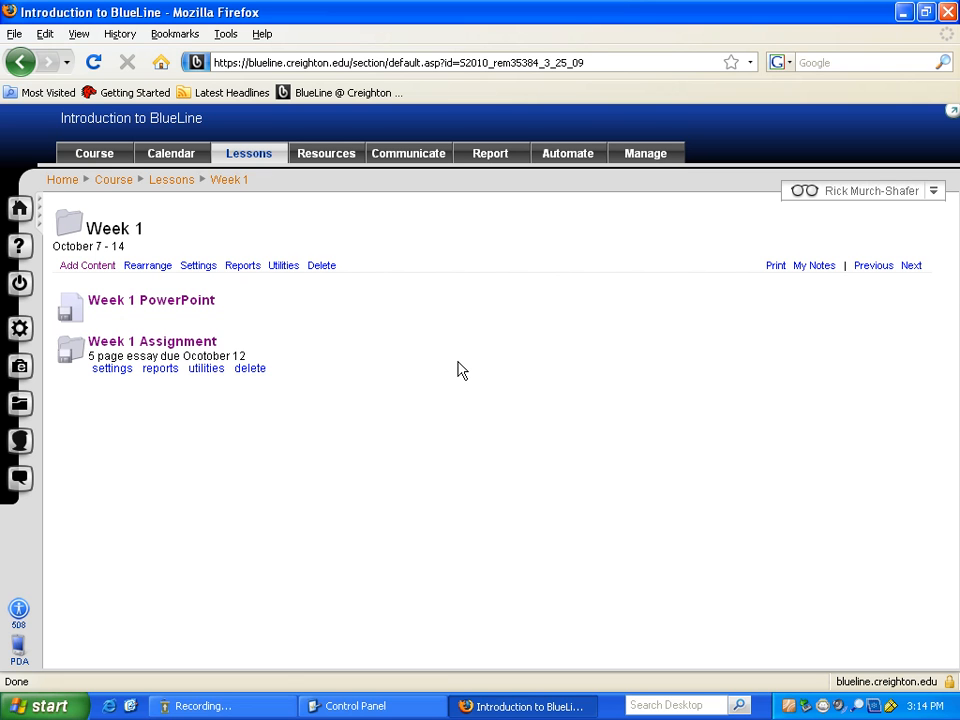
pyautogui.click(89, 267)
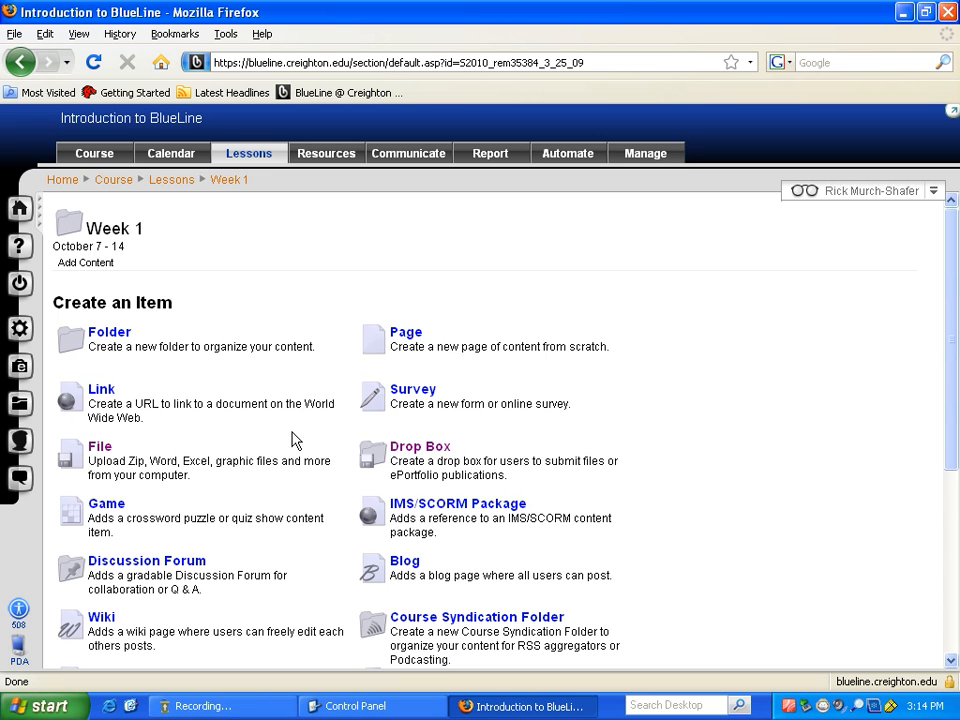
pyautogui.click(103, 393)
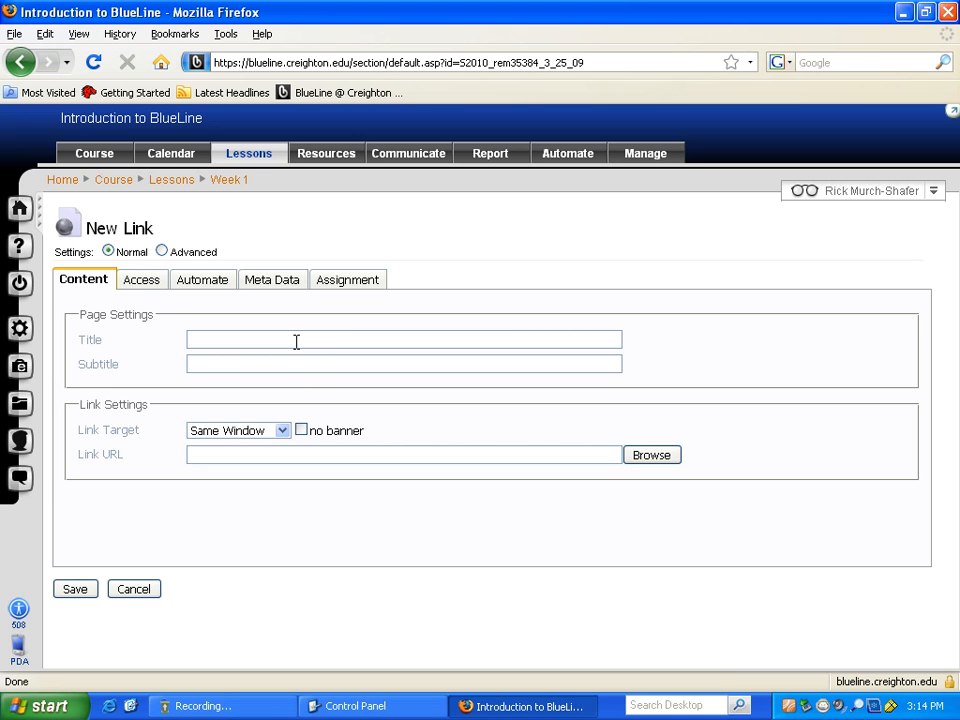
pyautogui.write('The greatest web site in the ')
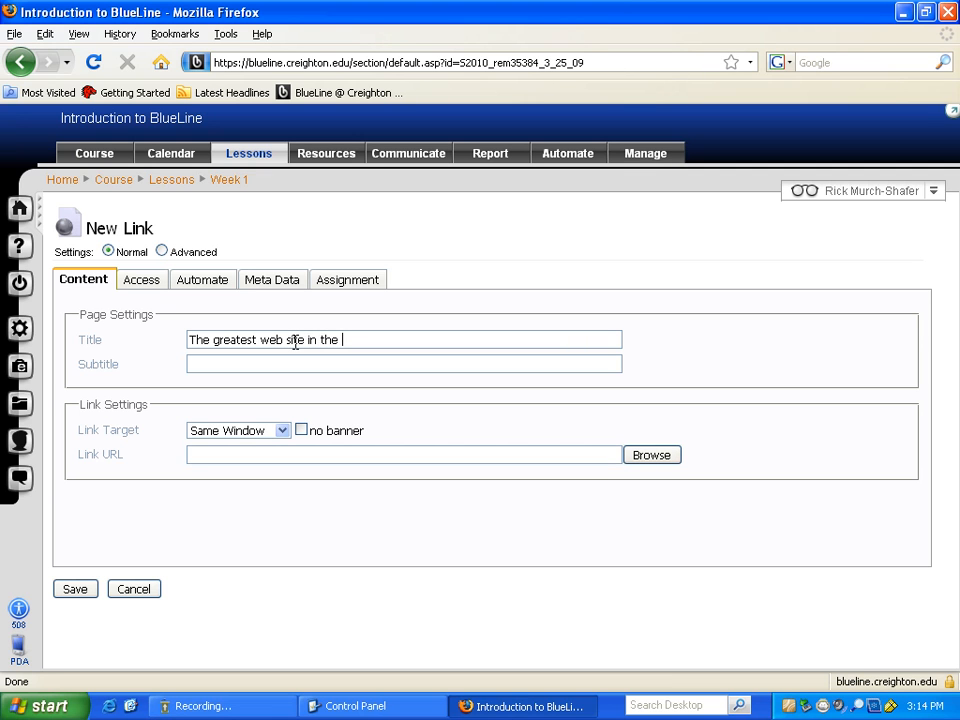
pyautogui.write('world!')
pyautogui.click(292, 364)
pyautogui.write('awesome')
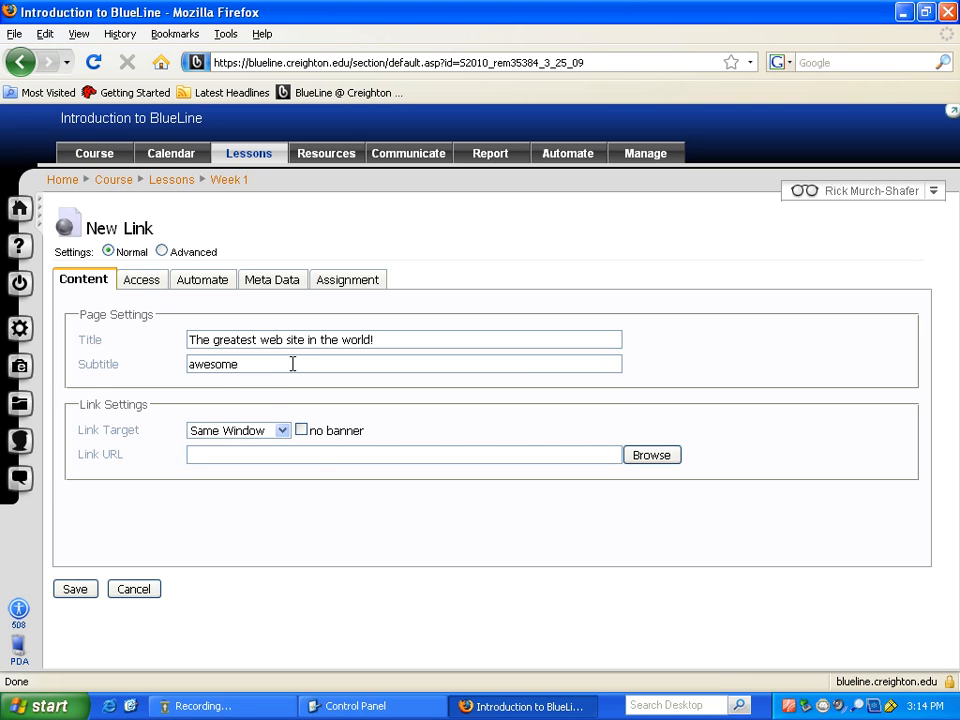
pyautogui.click(313, 454)
pyautogui.write('http://www.tacobell')
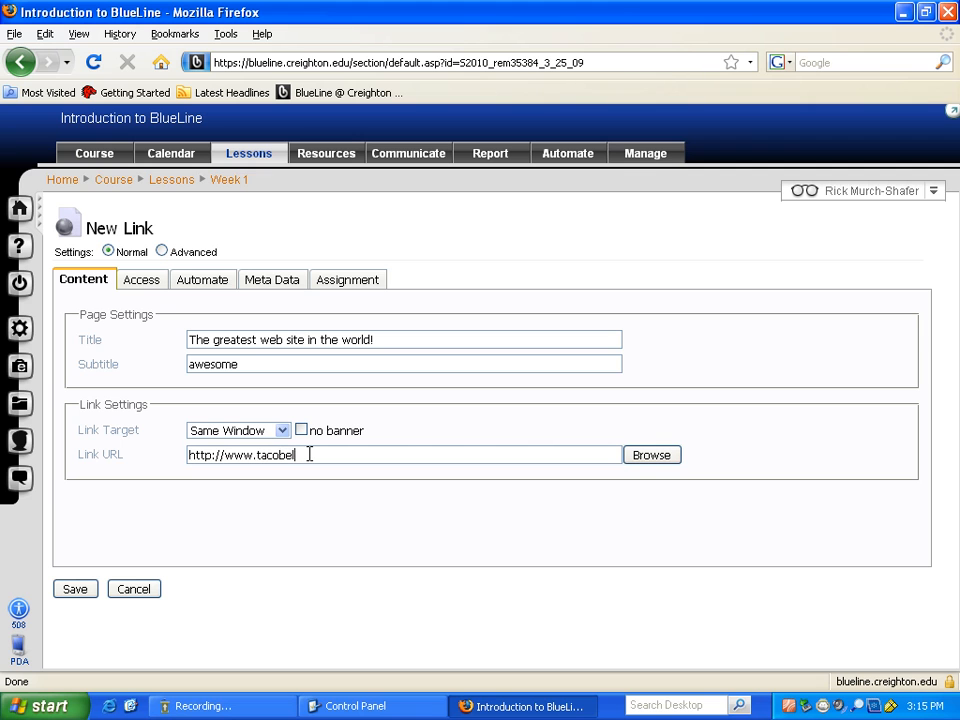
pyautogui.write('.com')
pyautogui.click(280, 433)
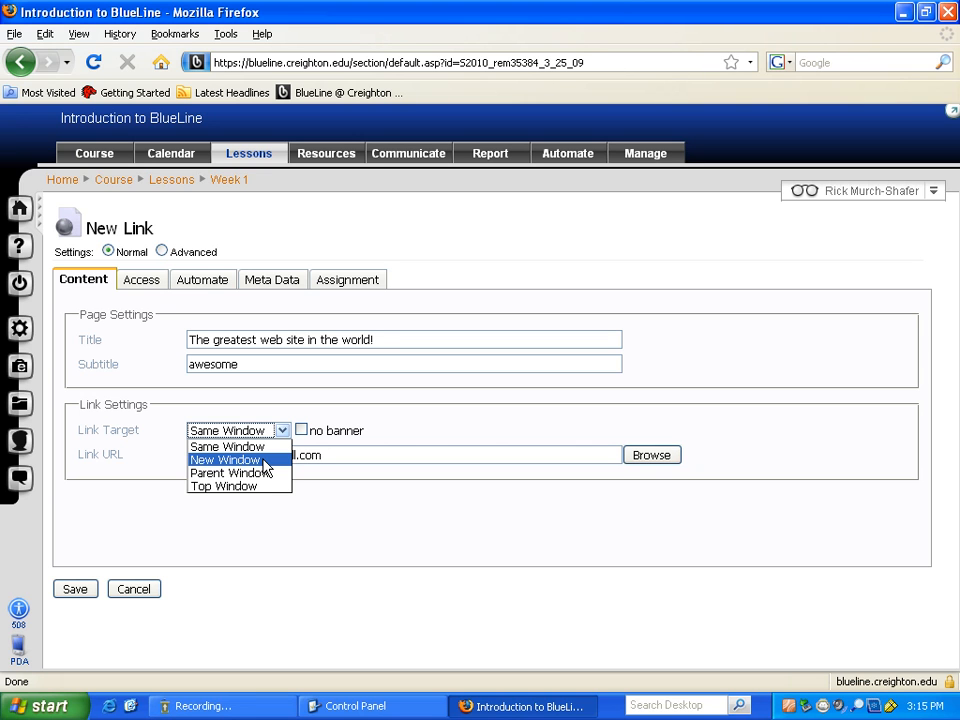
# - Set the link target to New Window and save the link
pyautogui.click(263, 460)
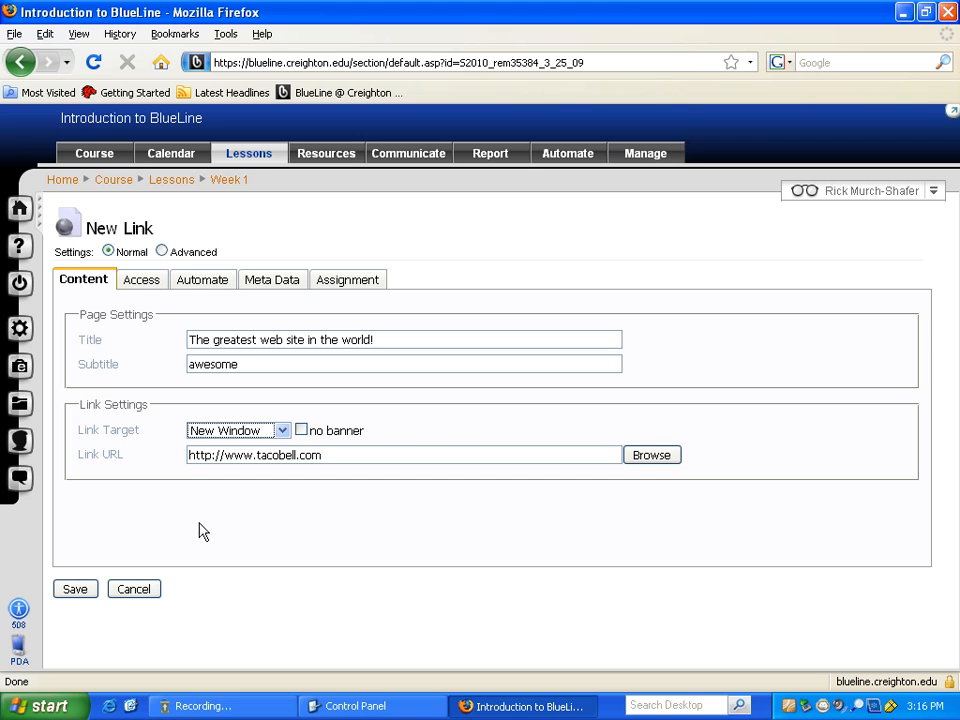
pyautogui.click(75, 590)
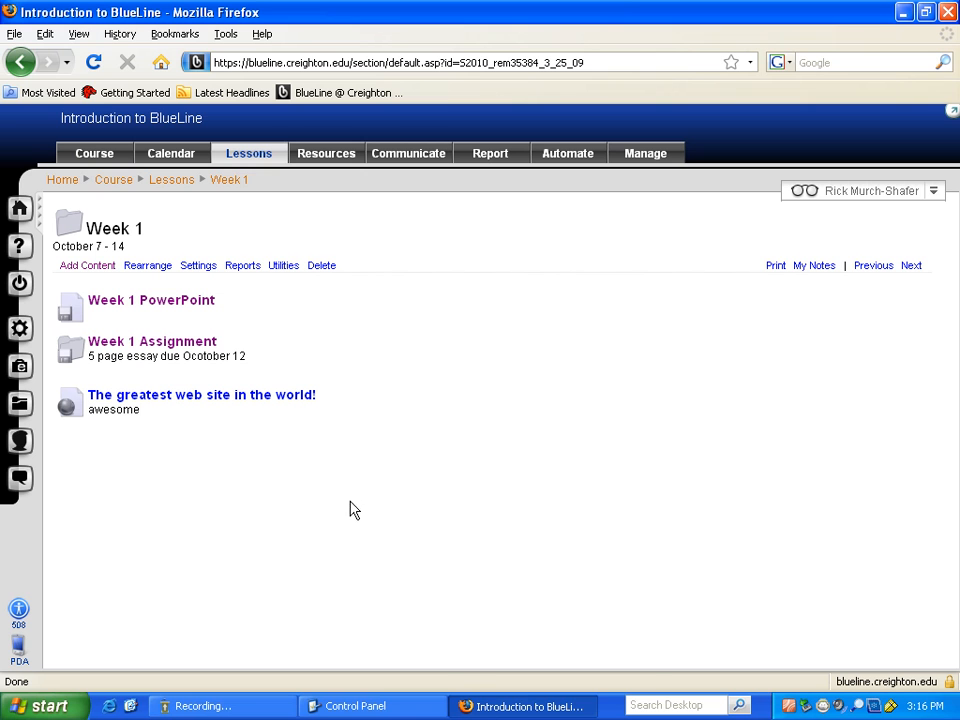
pyautogui.click(239, 396)
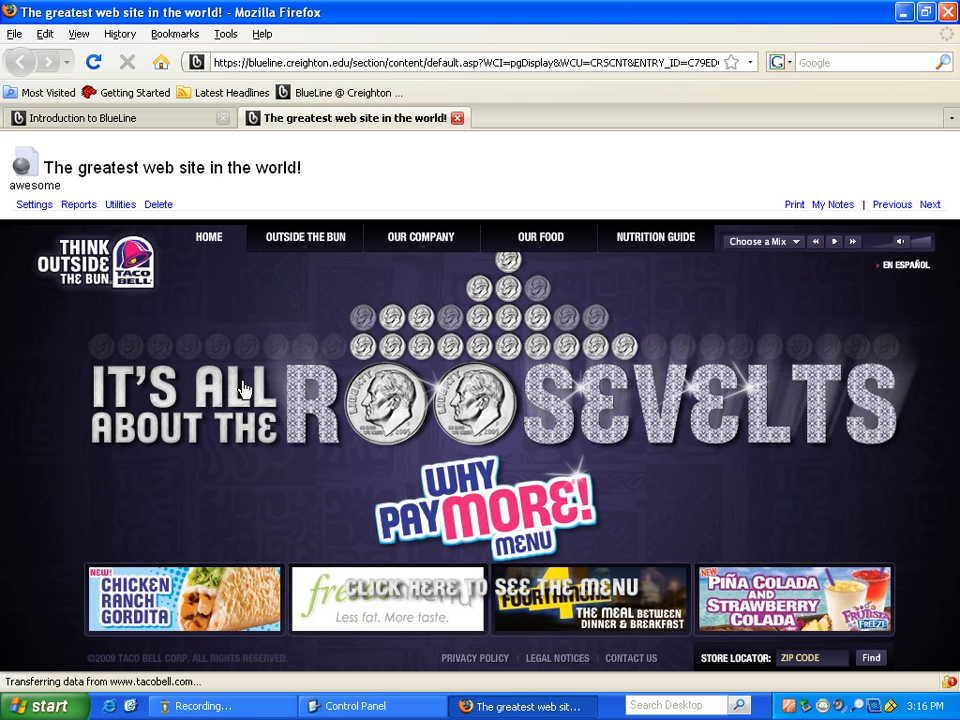
pyautogui.moveTo(300, 250)
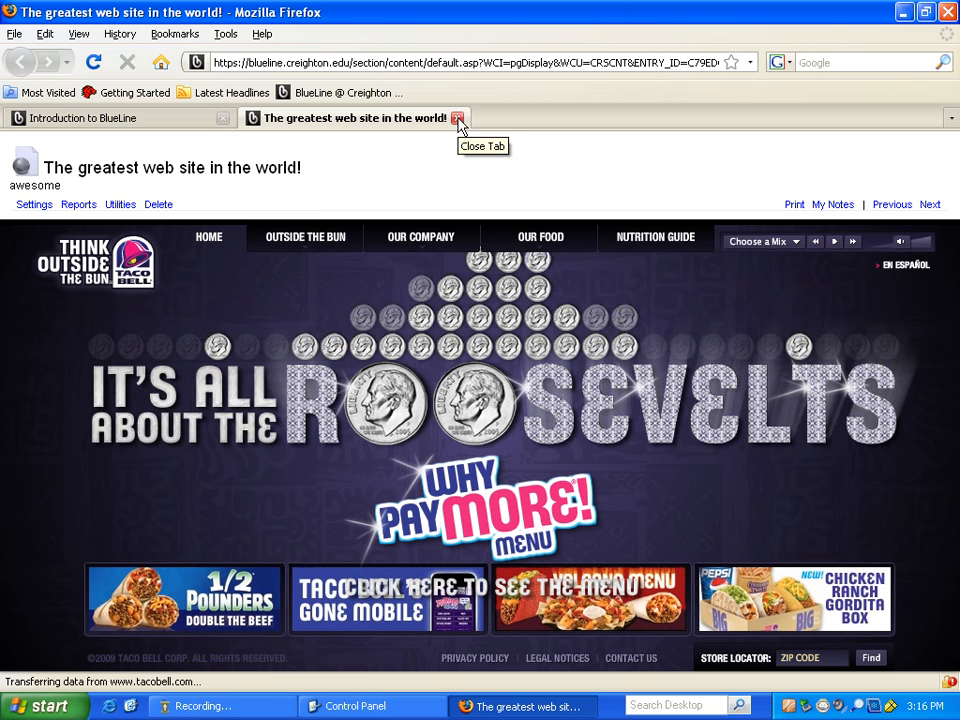
pyautogui.click(457, 119)
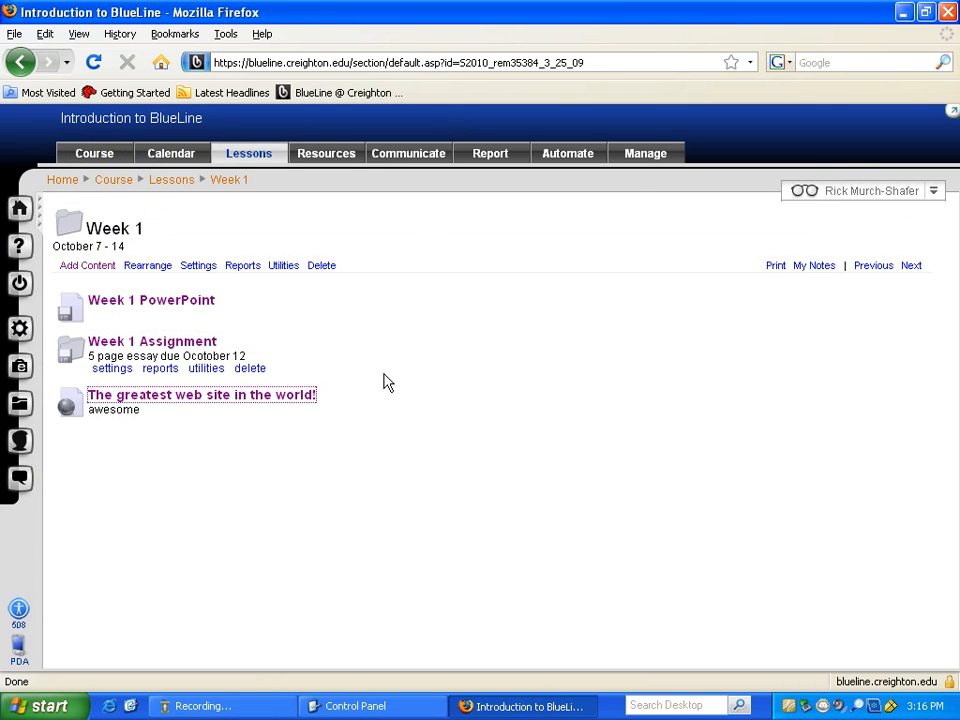
pyautogui.moveTo(381, 396)
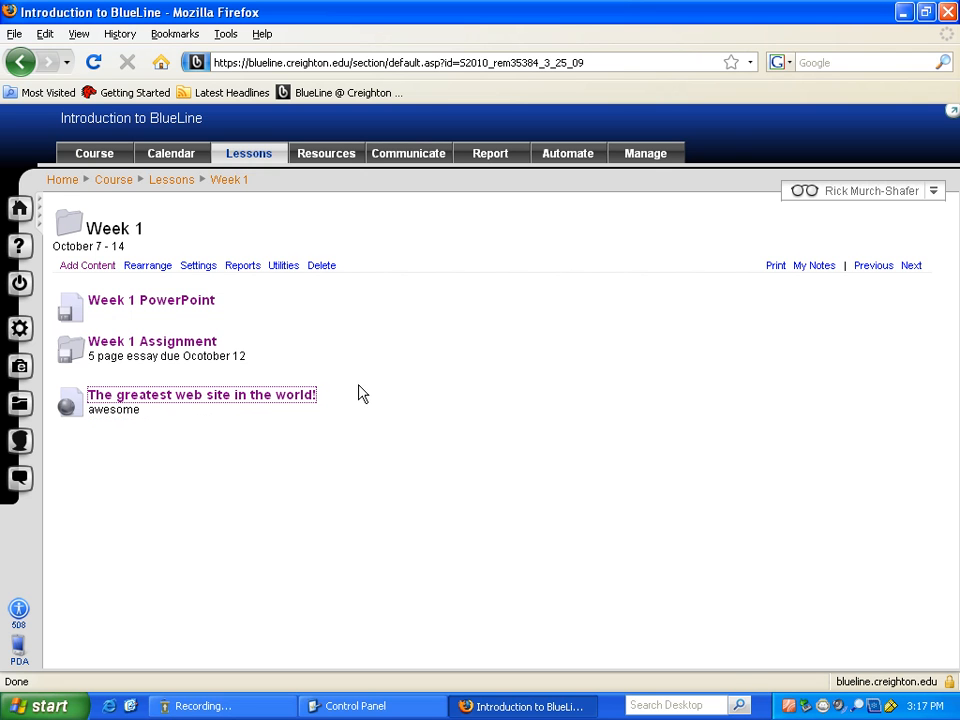
# - Rearrange Week 1 so the web link is first, and save the order
pyautogui.click(150, 267)
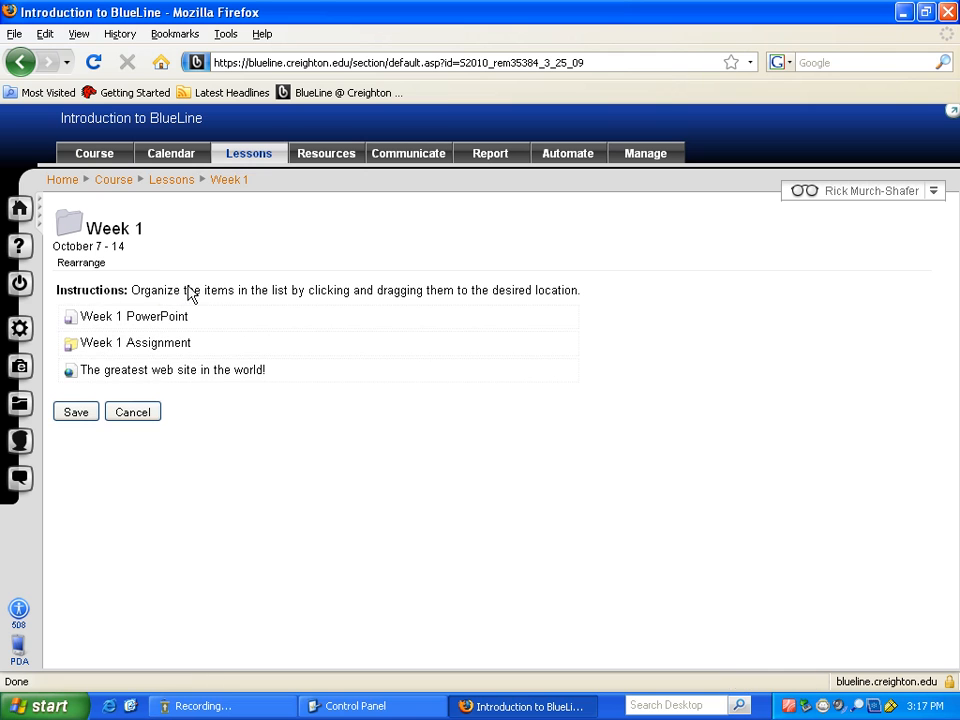
pyautogui.moveTo(281, 375); pyautogui.dragTo(286, 322)
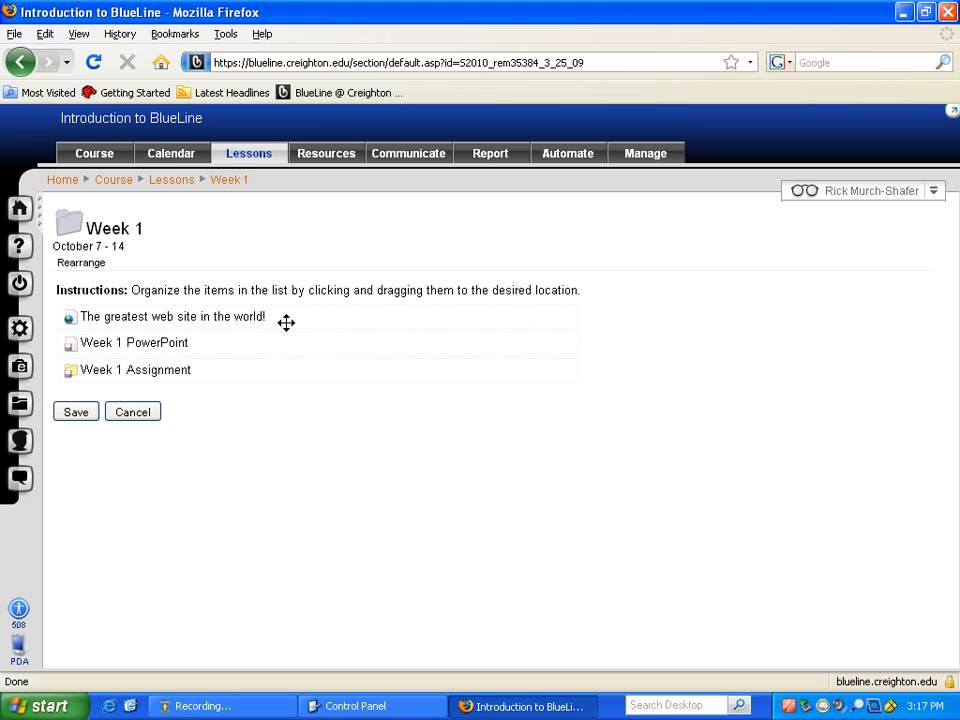
pyautogui.click(80, 414)
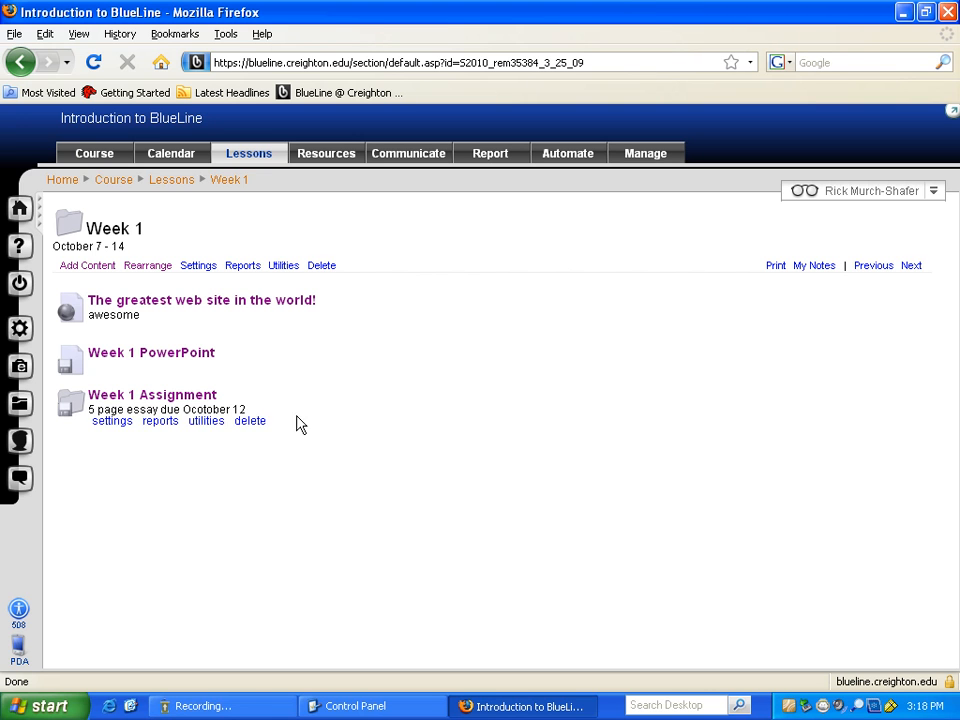
# - Show the Utilities menu for the web link
pyautogui.moveTo(242, 376)
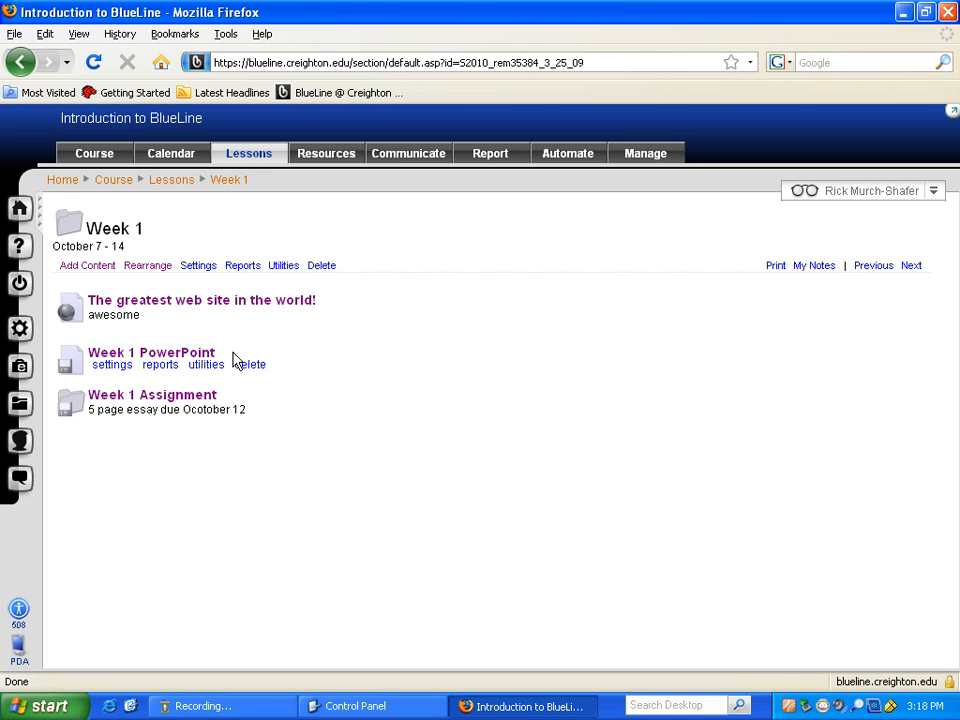
pyautogui.moveTo(216, 334)
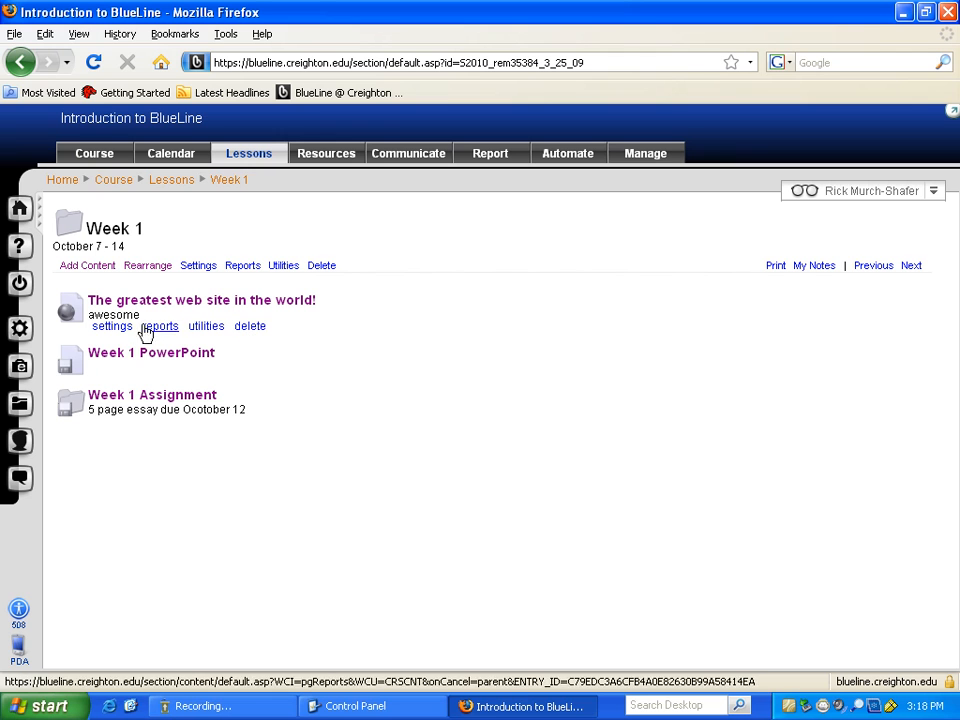
pyautogui.click(206, 327)
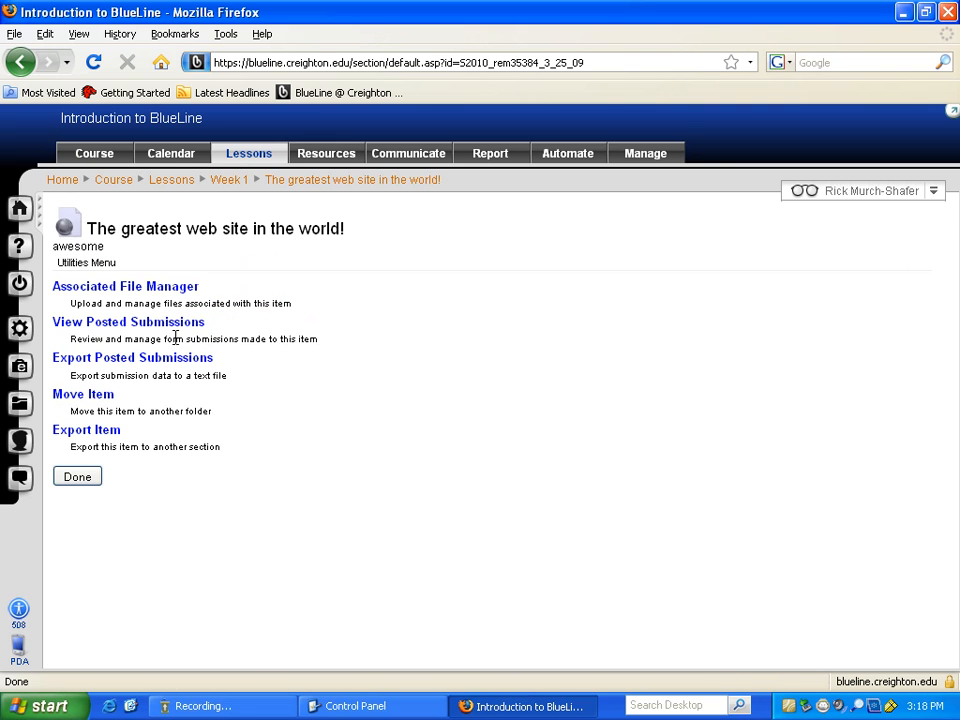
# - Move the web link from Week 1 to the (Top) level and view the Lessons list
pyautogui.click(101, 398)
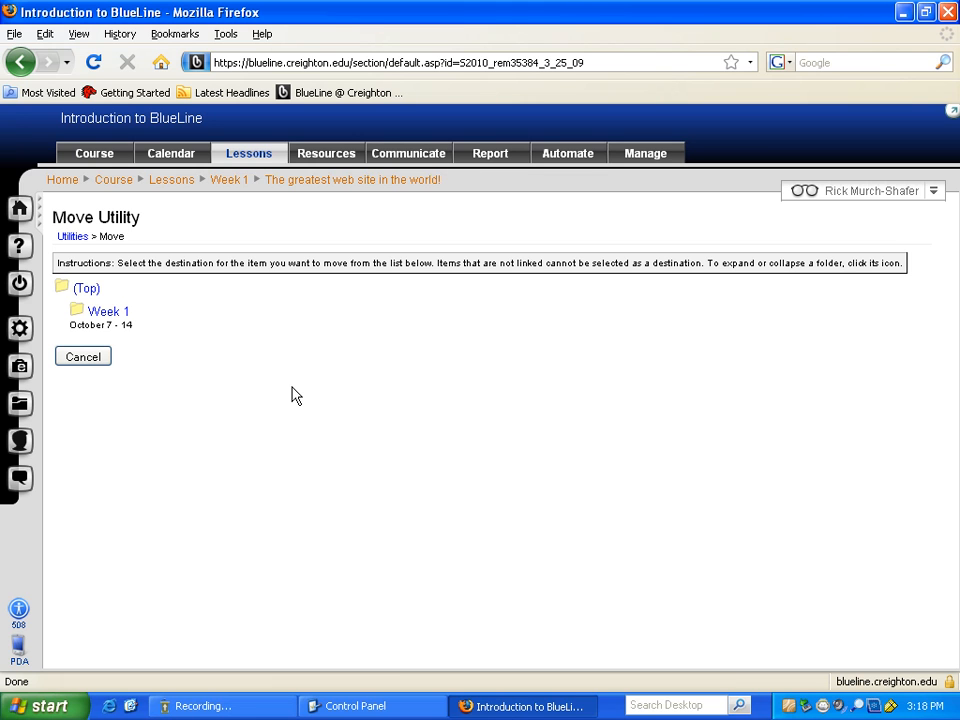
pyautogui.click(87, 291)
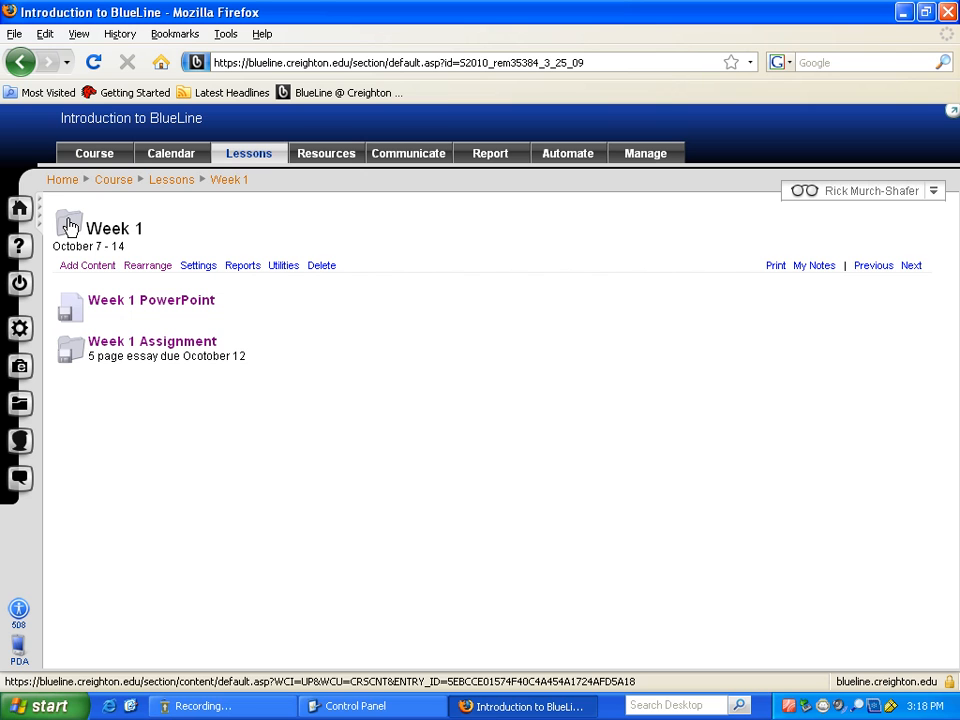
pyautogui.click(241, 158)
pyautogui.moveTo(144, 326)
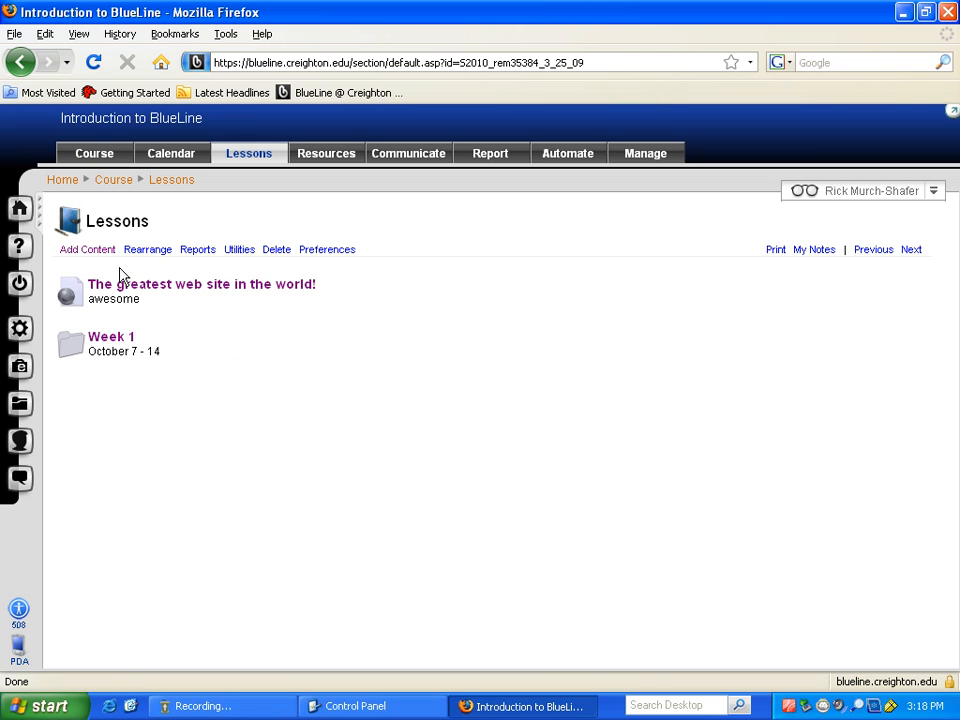
# - Rearrange Lessons so the Week 1 folder sits above the web link, and save
pyautogui.click(145, 252)
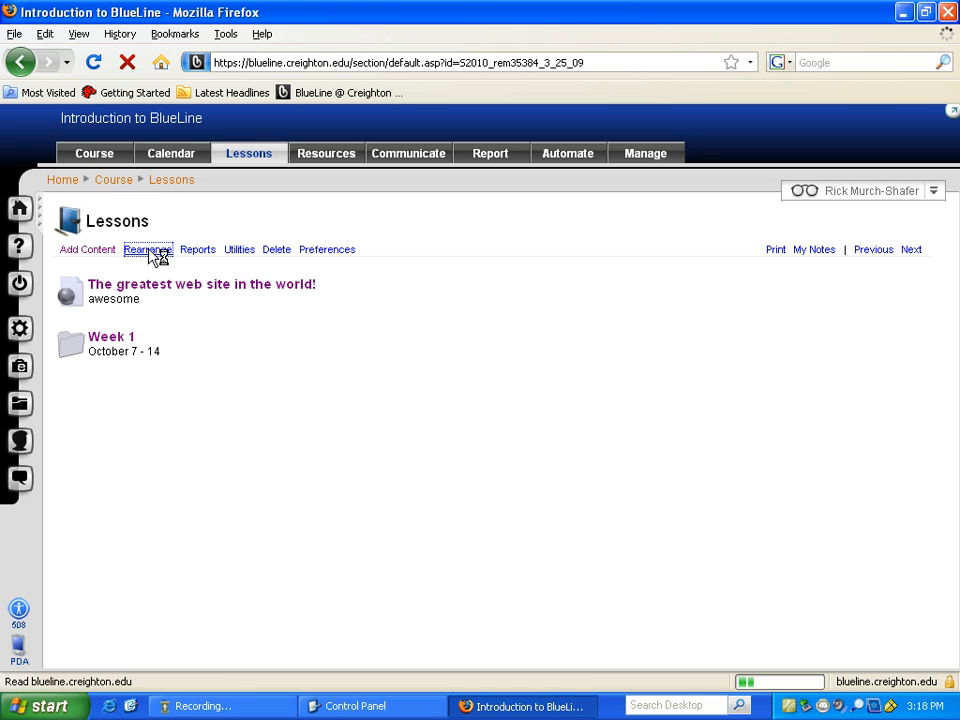
pyautogui.moveTo(141, 289); pyautogui.dragTo(141, 316)
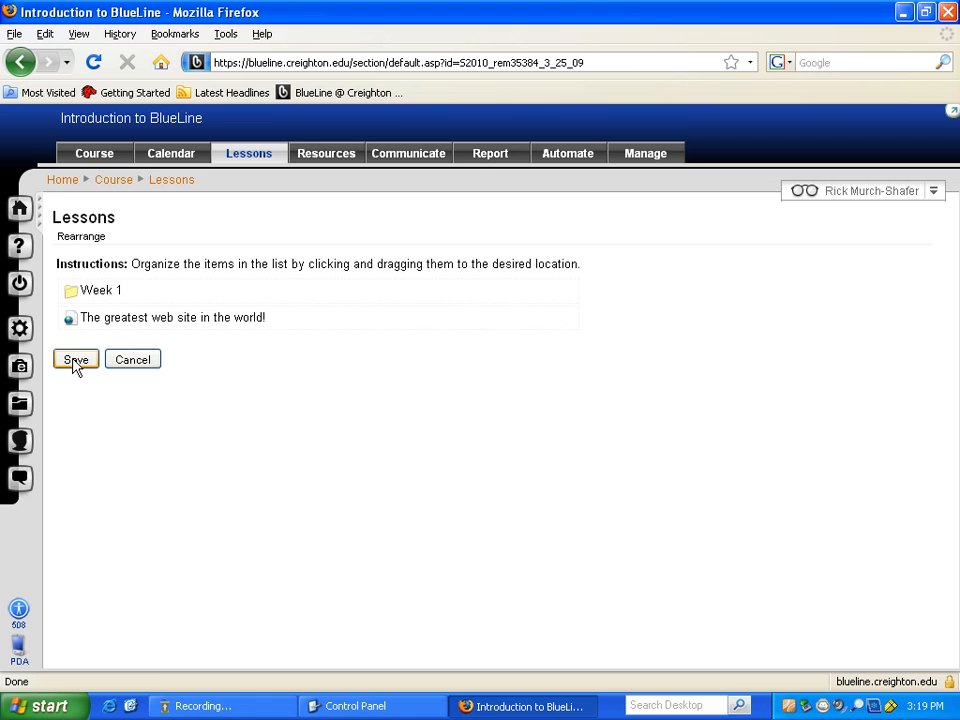
pyautogui.click(75, 360)
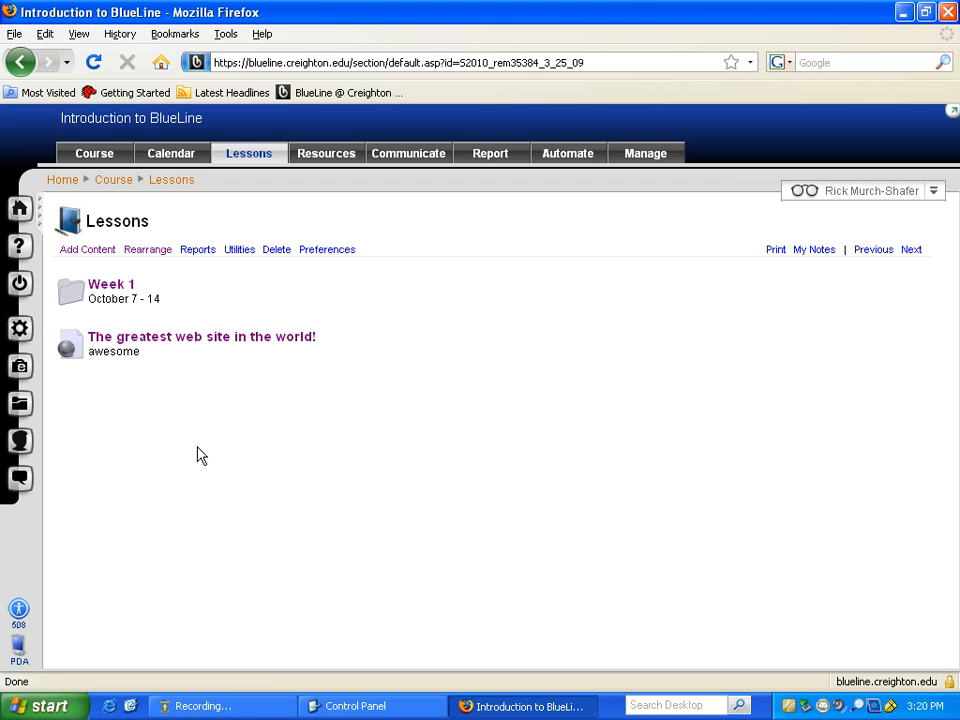
# - In Resources, edit the syllabus, pick Upload a File as source, then cancel without uploading
pyautogui.click(340, 160)
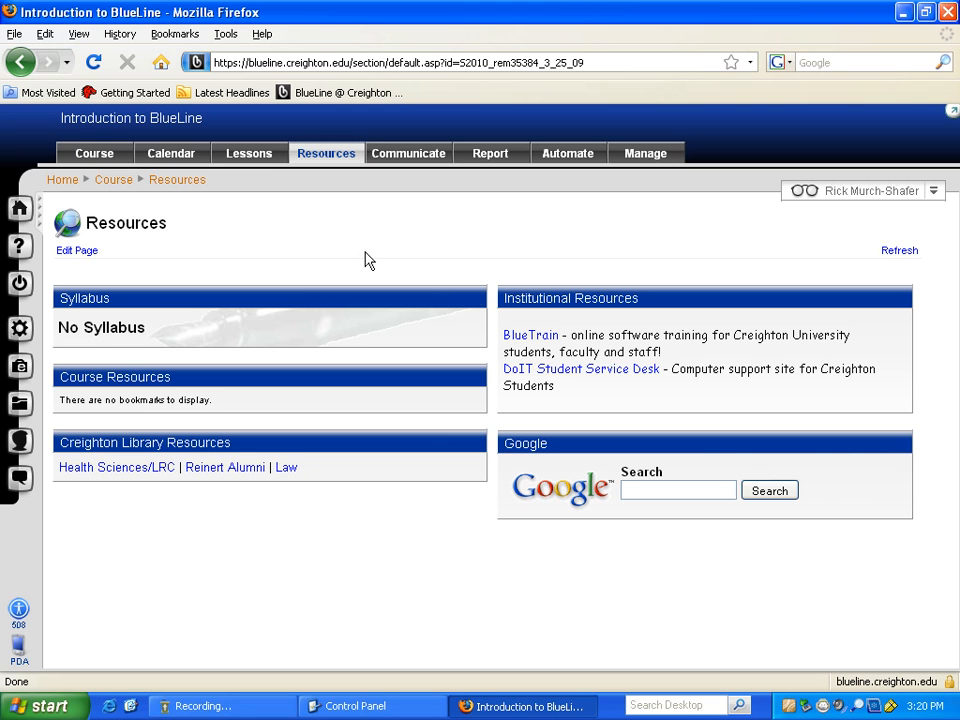
pyautogui.moveTo(364, 306)
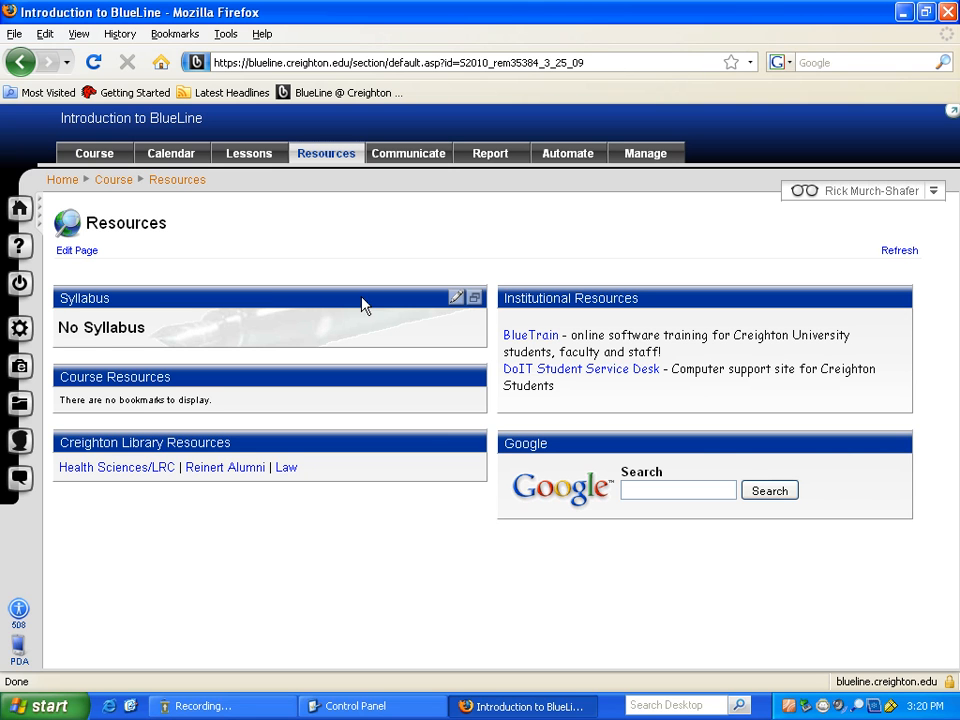
pyautogui.click(457, 300)
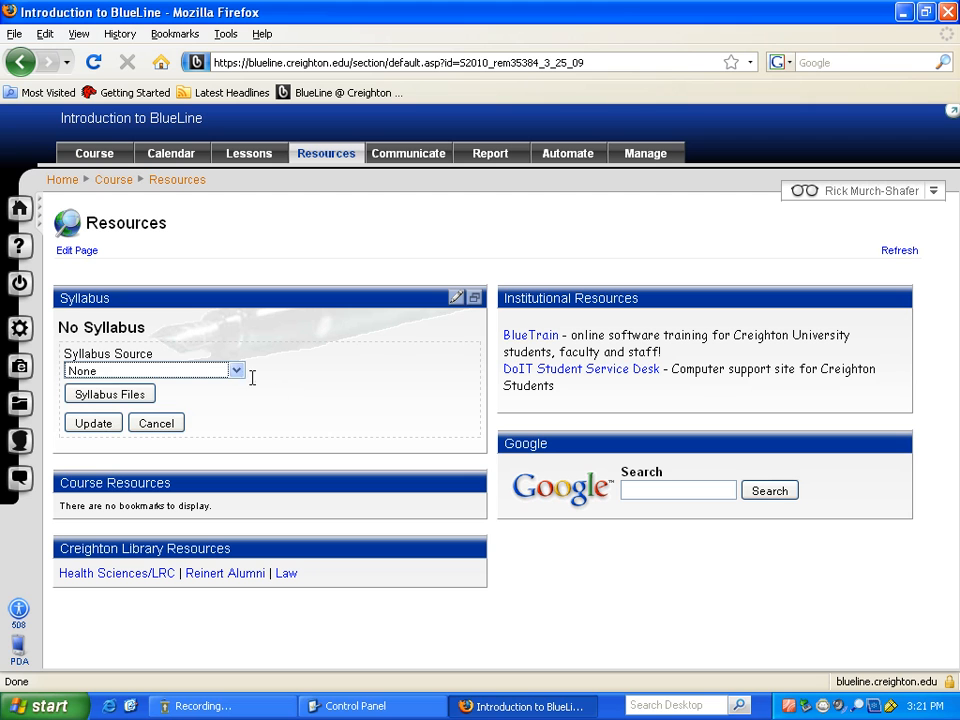
pyautogui.click(222, 373)
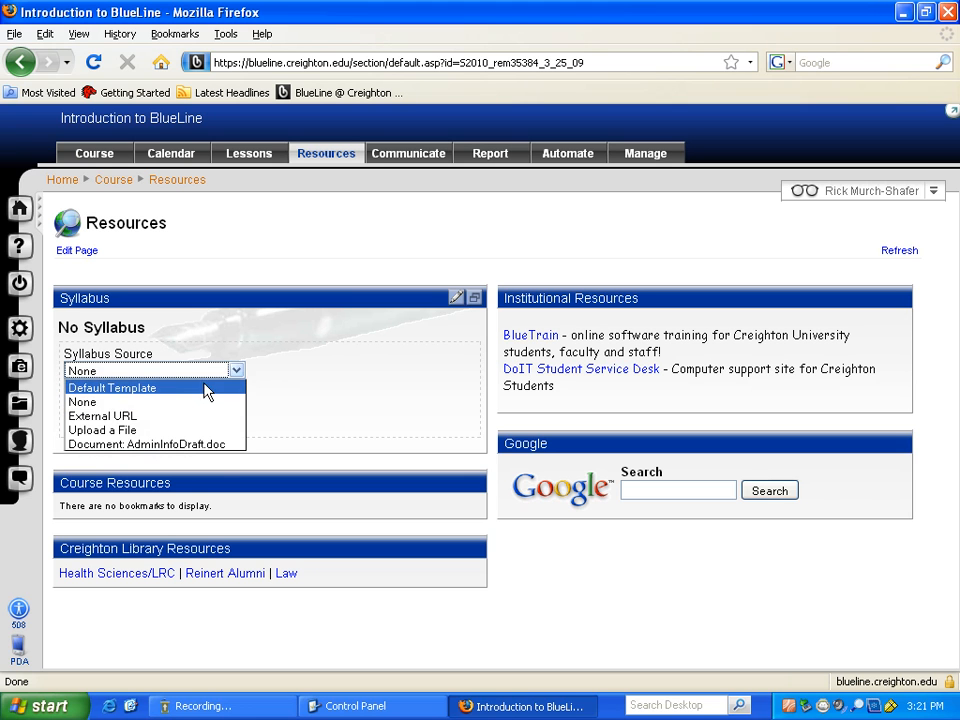
pyautogui.click(166, 431)
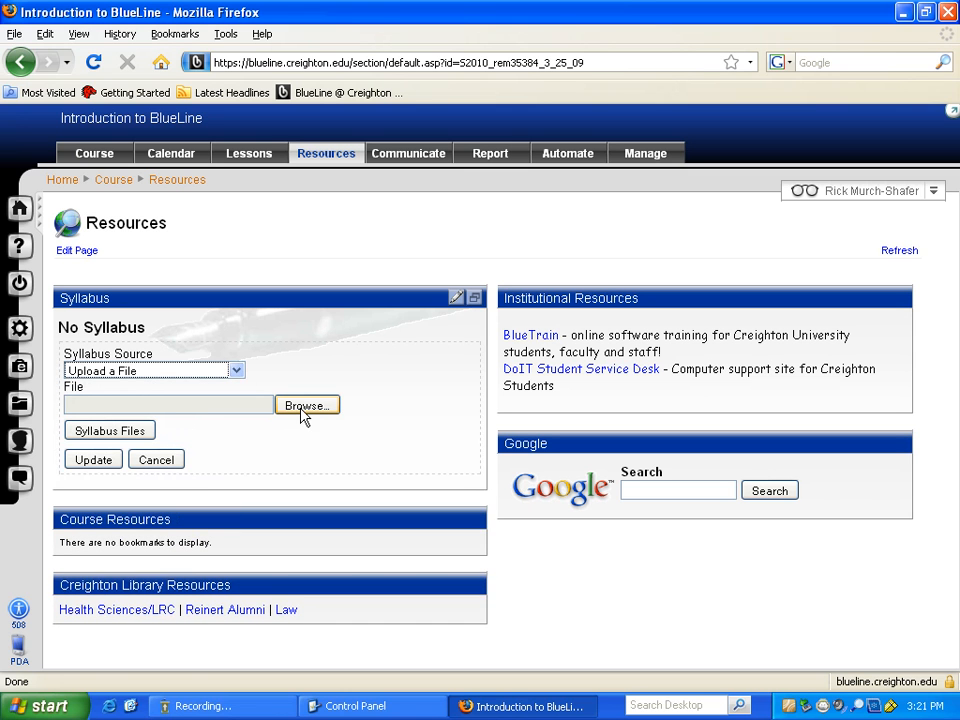
pyautogui.click(172, 465)
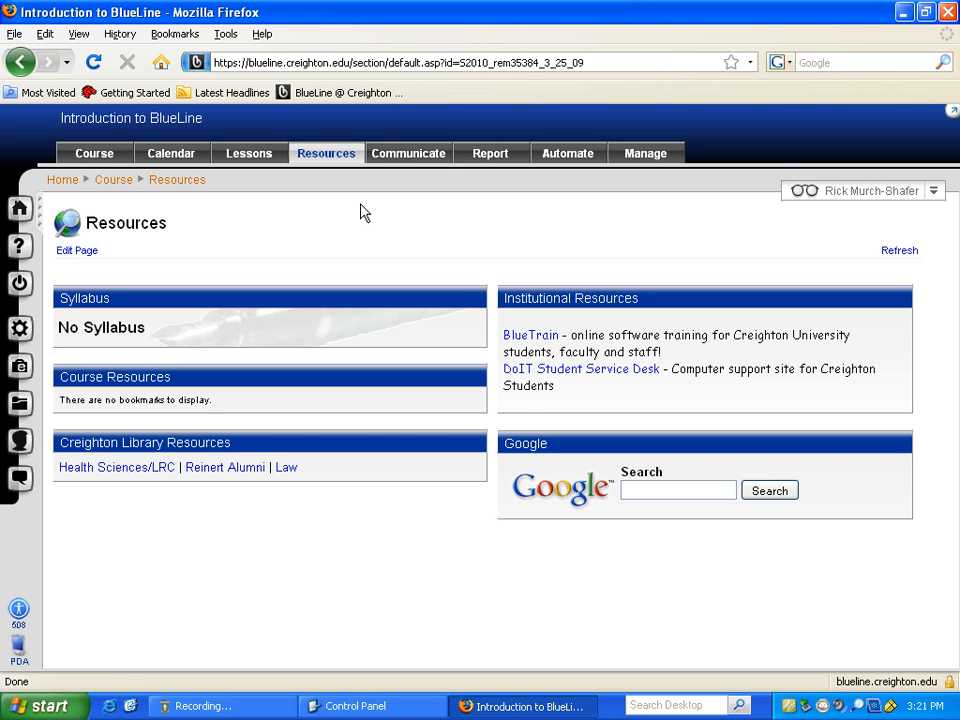
# - Start a new Quick Message from the course Communicate page
pyautogui.click(411, 155)
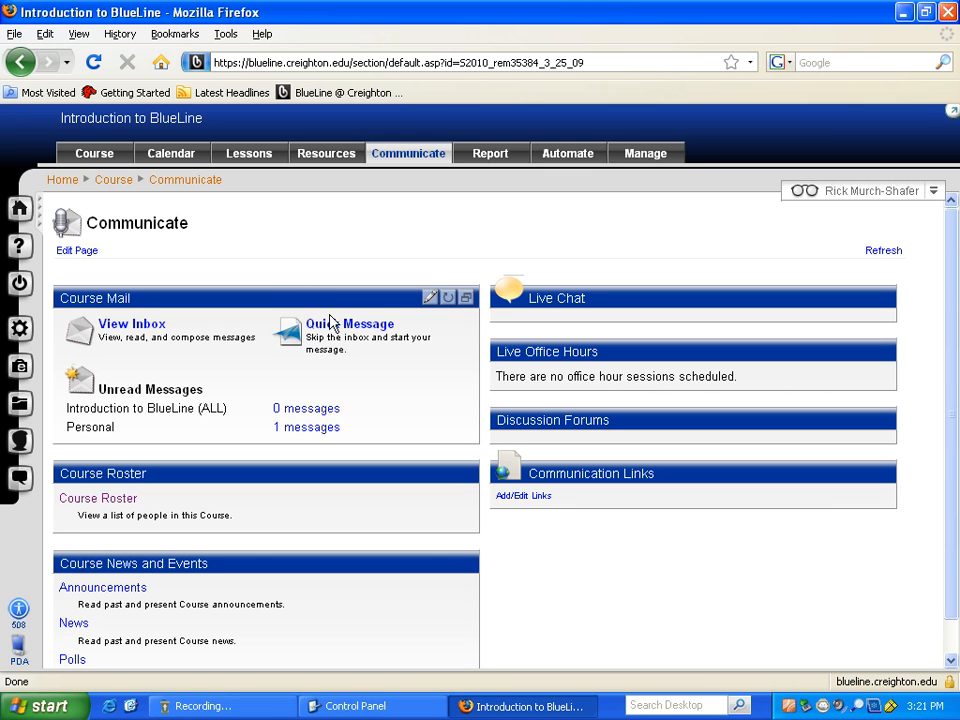
pyautogui.click(365, 333)
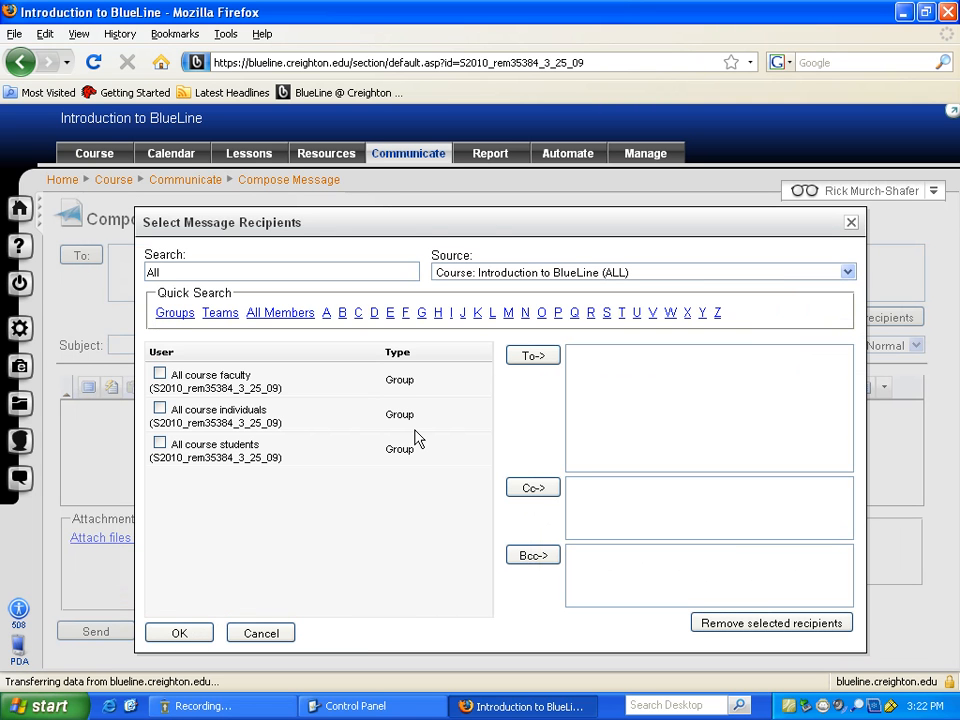
# - Add the All course students group to the message's To recipients
pyautogui.click(160, 444)
pyautogui.click(532, 358)
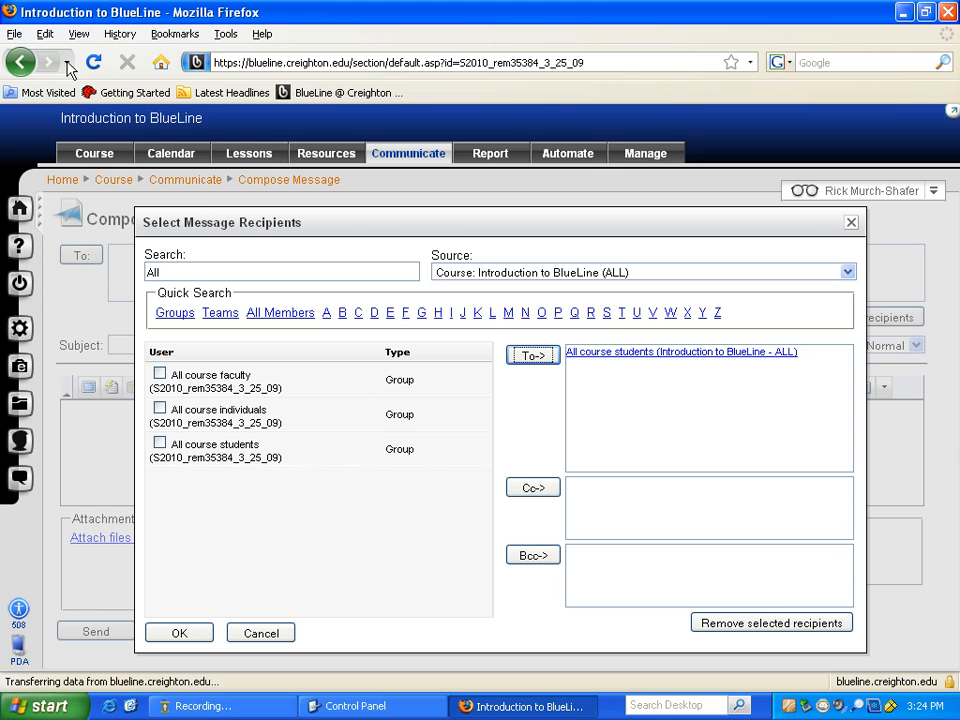
# - Toggle Firefox's Bookmarks Toolbar off, back on, then off again from View > Toolbars
pyautogui.click(76, 35)
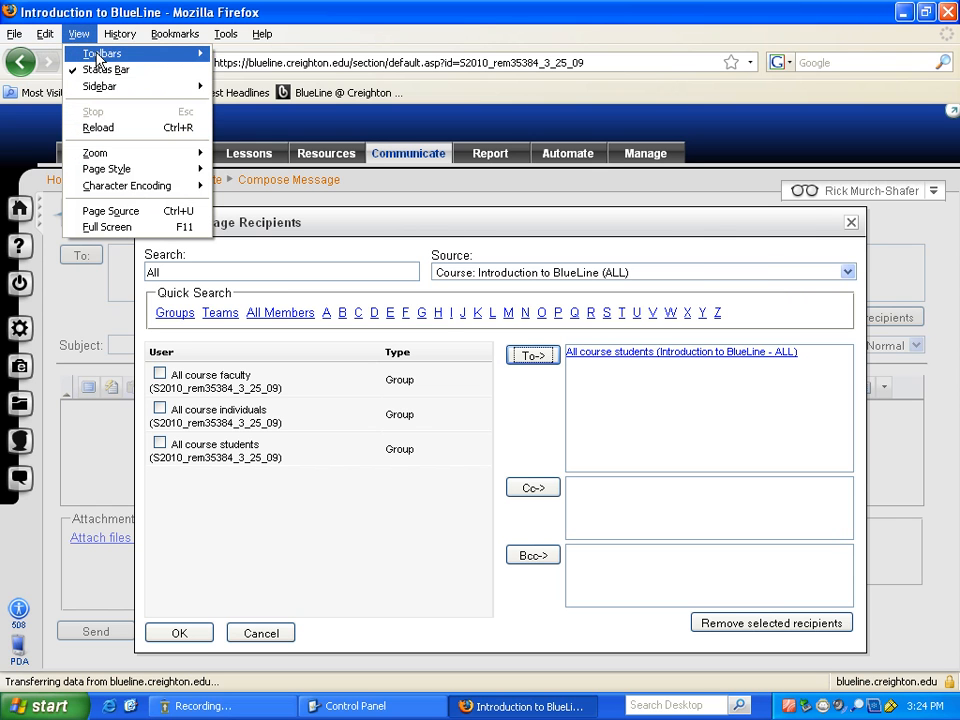
pyautogui.moveTo(100, 55)
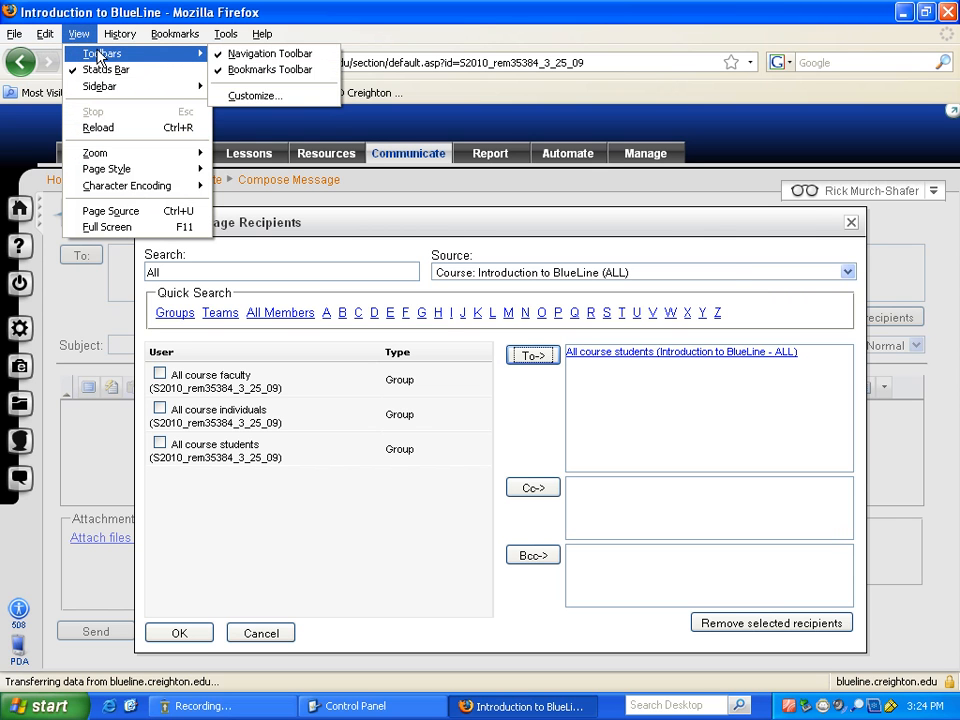
pyautogui.click(256, 72)
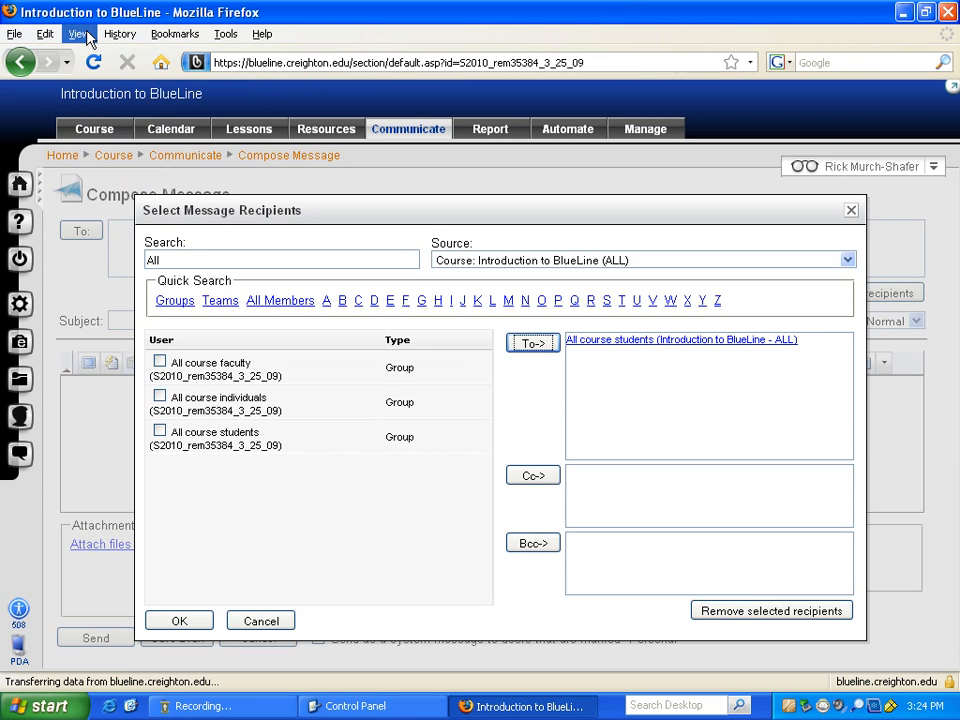
pyautogui.click(80, 36)
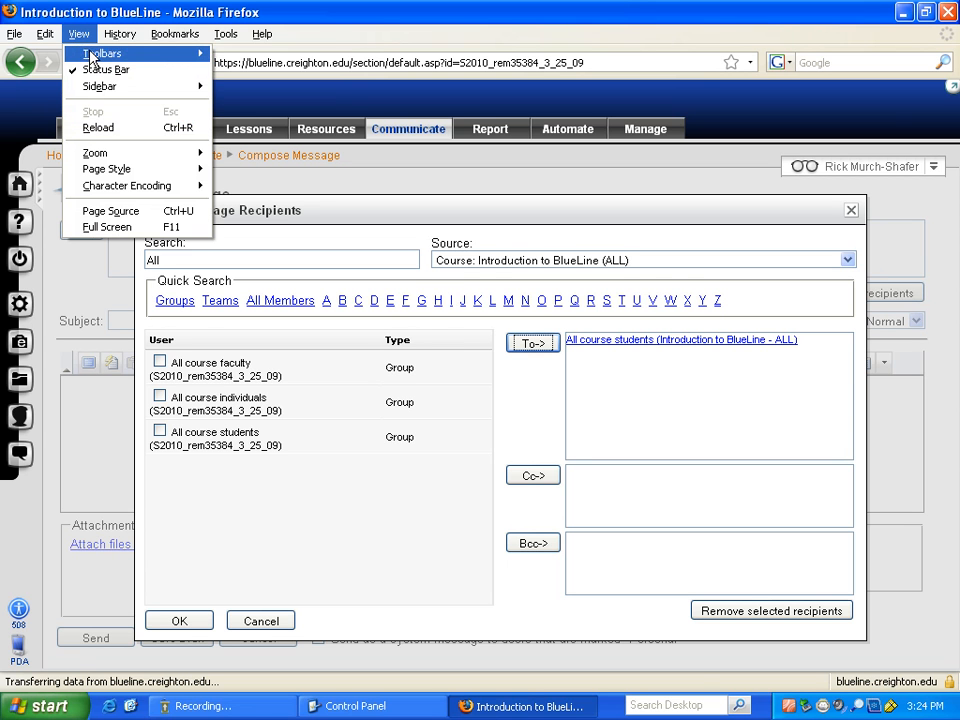
pyautogui.moveTo(133, 56)
pyautogui.click(245, 69)
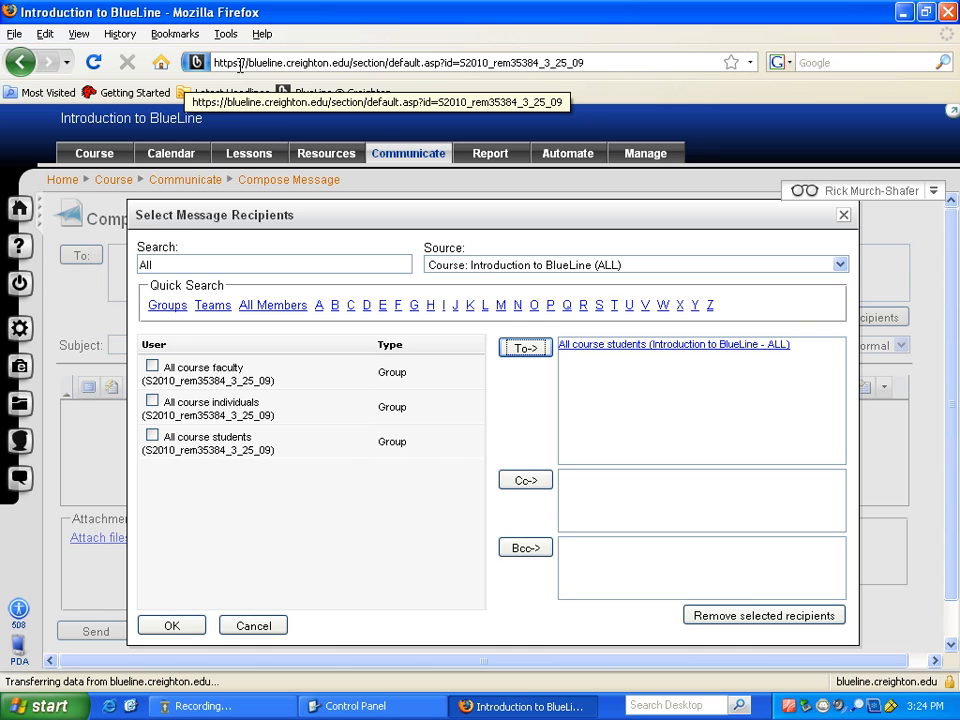
pyautogui.click(78, 34)
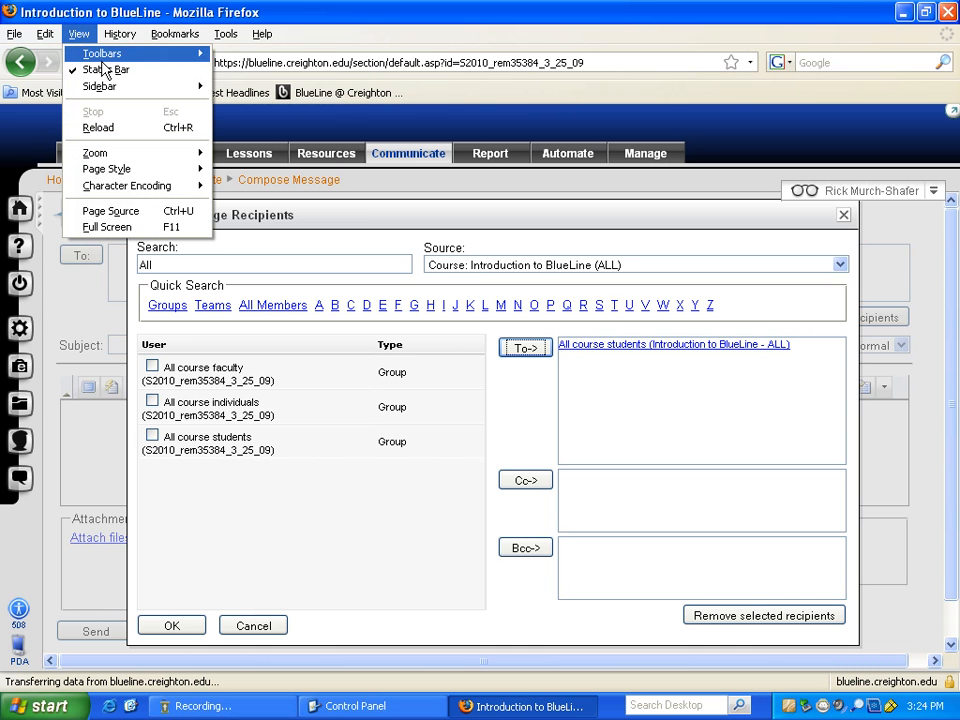
pyautogui.moveTo(116, 57)
pyautogui.click(246, 69)
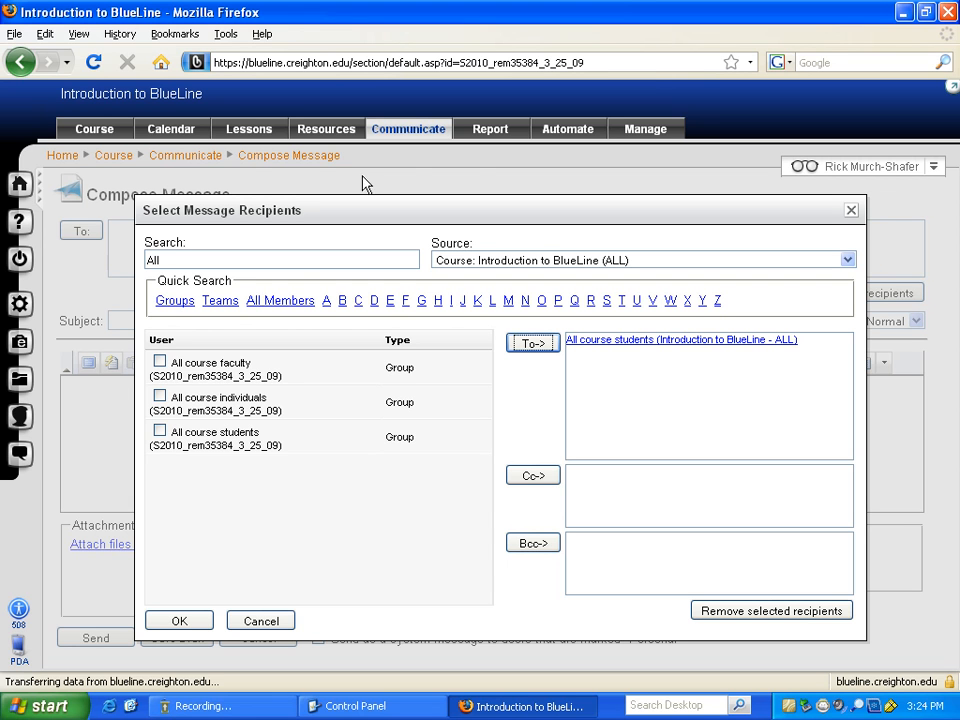
pyautogui.click(953, 89)
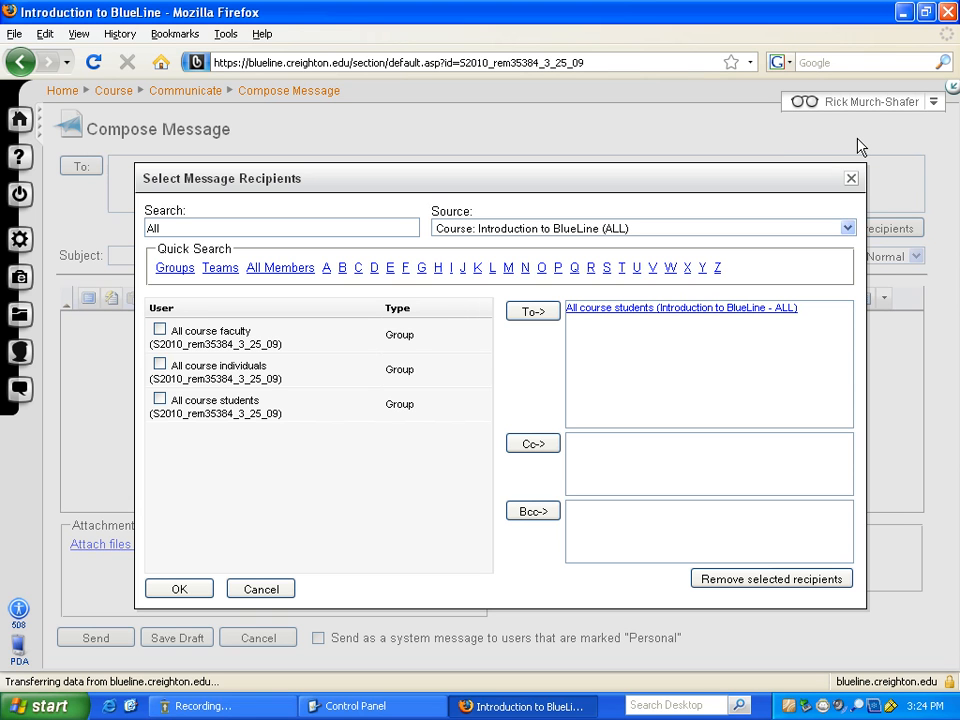
pyautogui.click(953, 89)
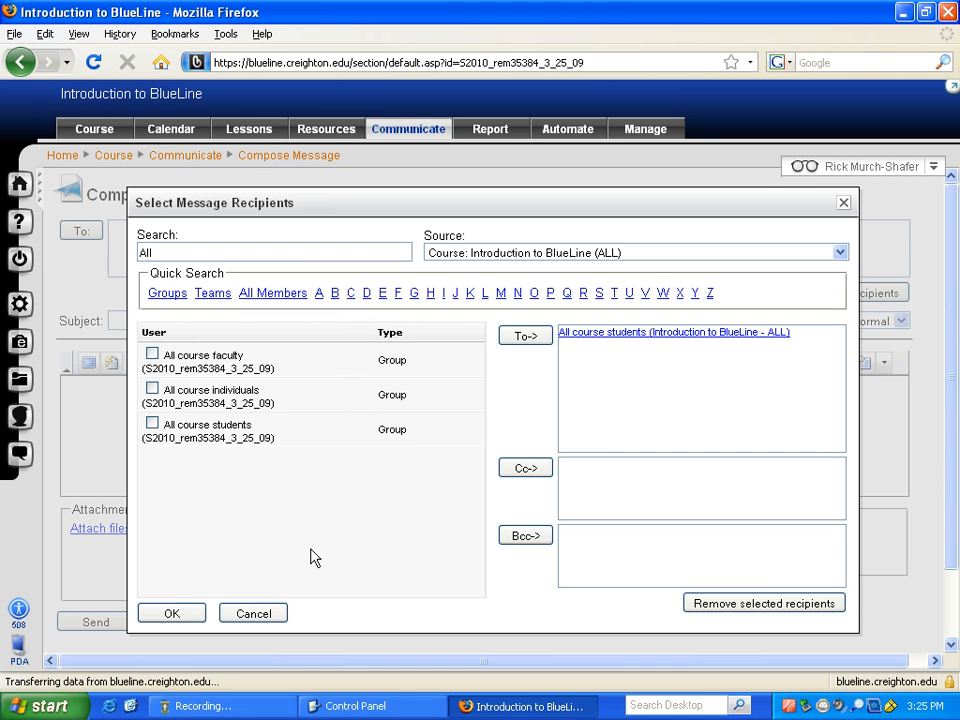
# - Confirm the recipients and enter subject 'blah' with body 'blah, blah, blah'
pyautogui.click(172, 615)
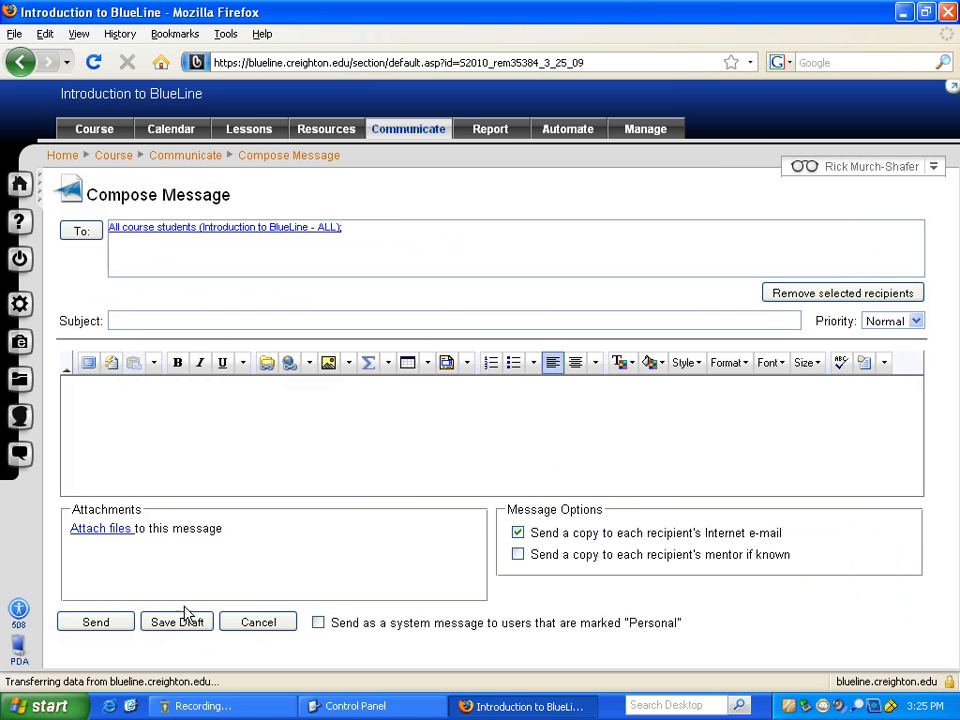
pyautogui.click(184, 319)
pyautogui.write('blah')
pyautogui.click(172, 393)
pyautogui.write('blah, blah, blah')
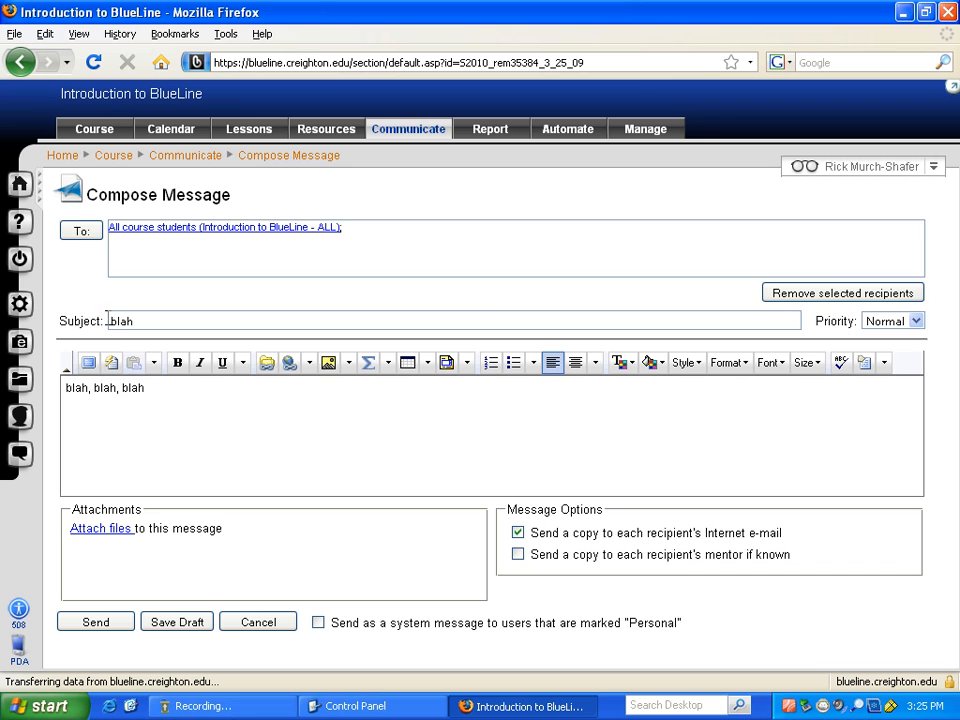
# - Remove the All course students group from the message's recipient list
pyautogui.click(82, 232)
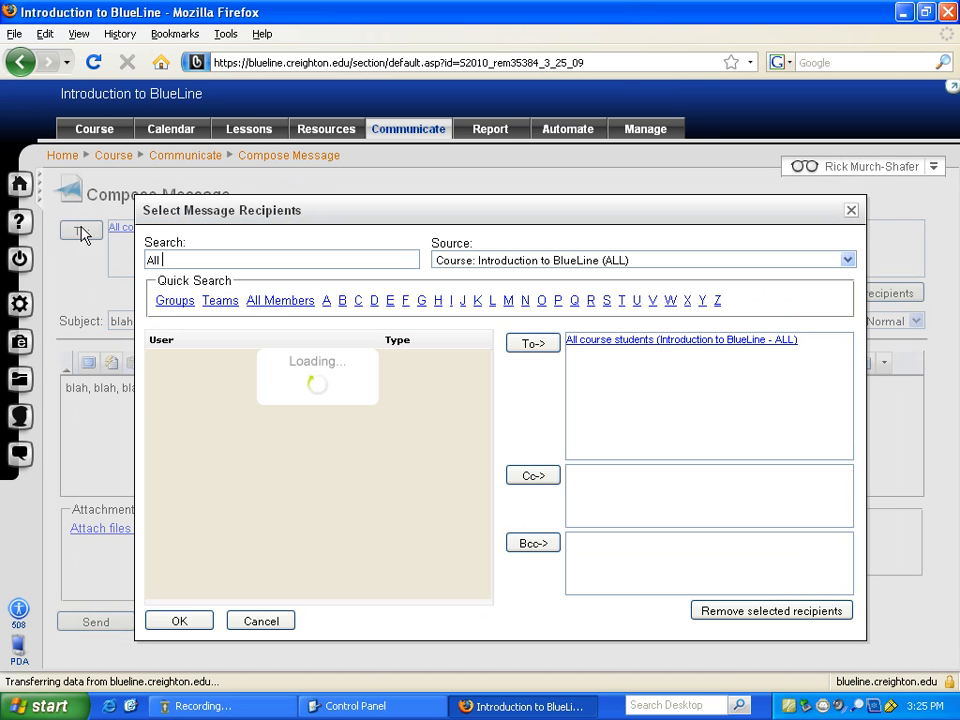
pyautogui.click(628, 345)
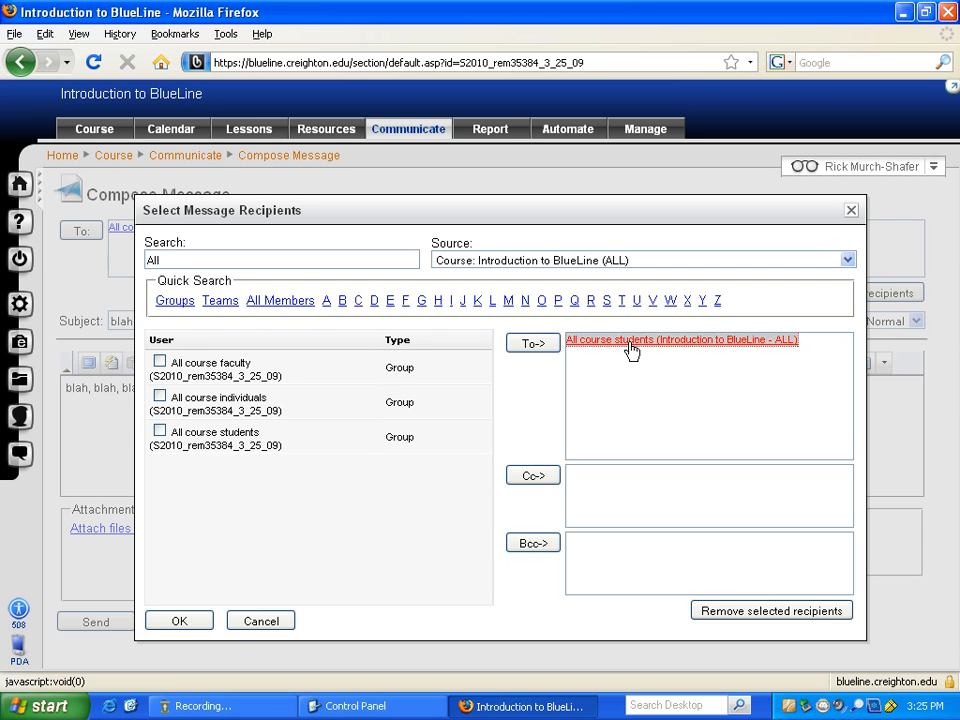
pyautogui.click(756, 614)
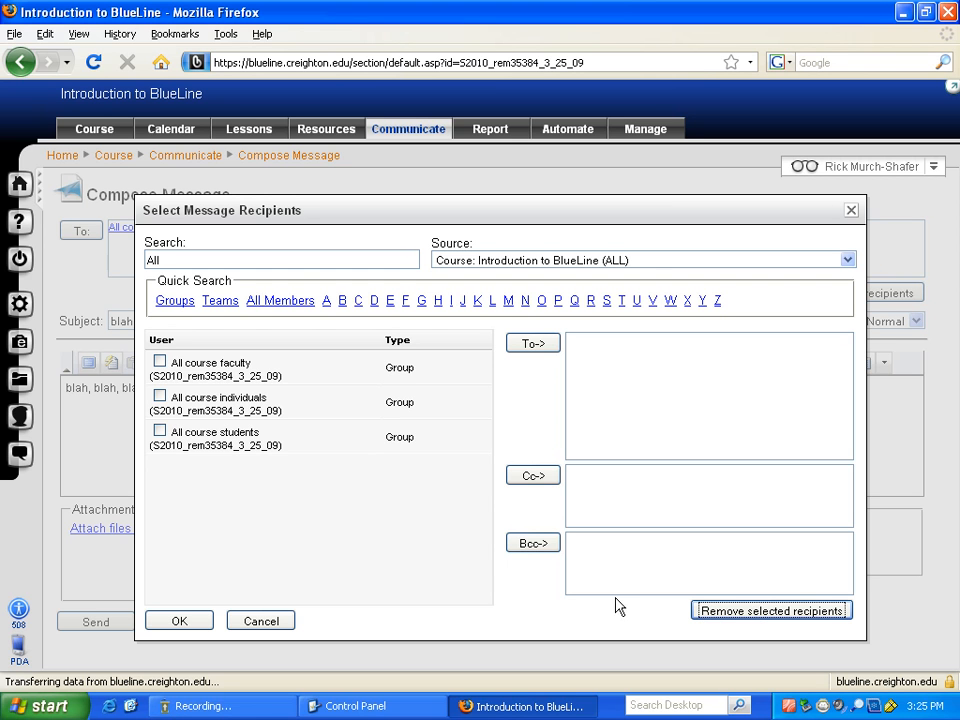
# - Add three individually ticked course members from All Members as To recipients and confirm
pyautogui.click(275, 302)
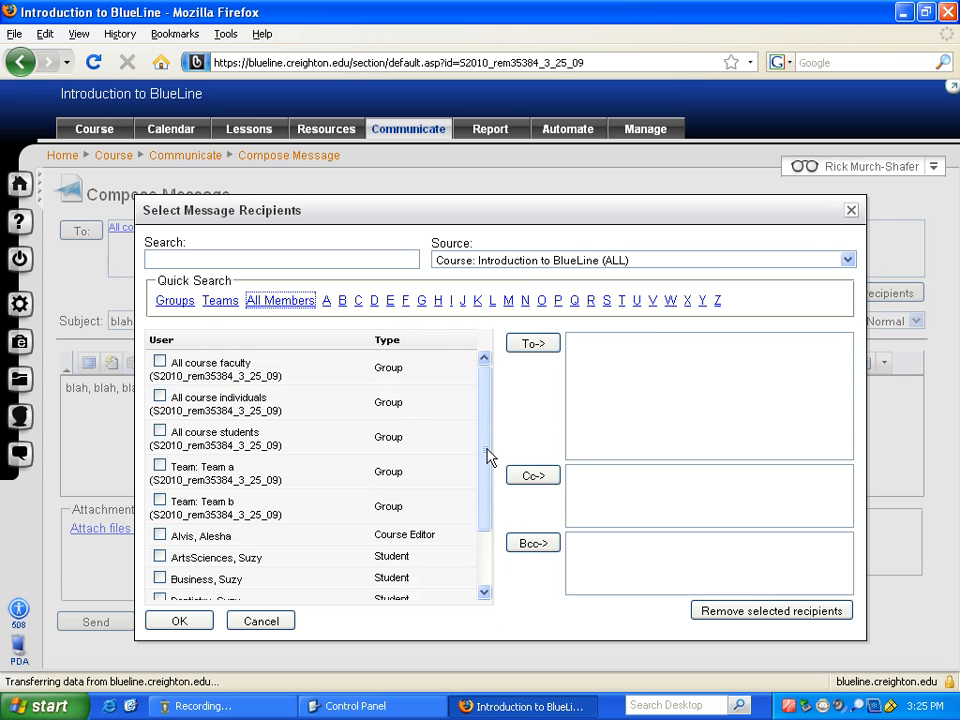
pyautogui.moveTo(489, 454); pyautogui.dragTo(480, 519)
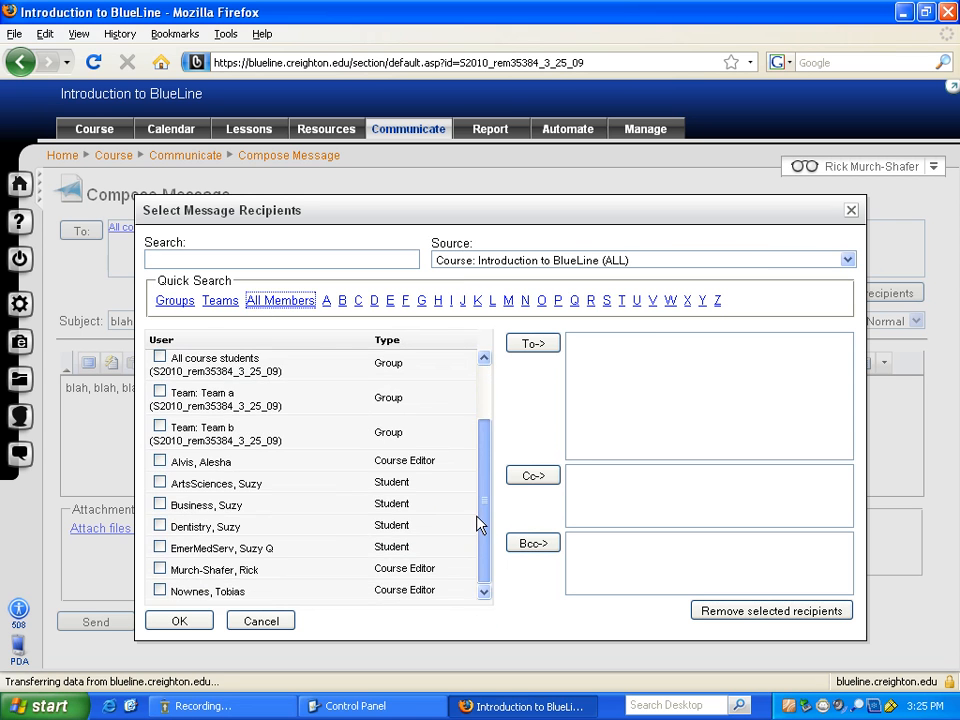
pyautogui.click(160, 504)
pyautogui.click(160, 548)
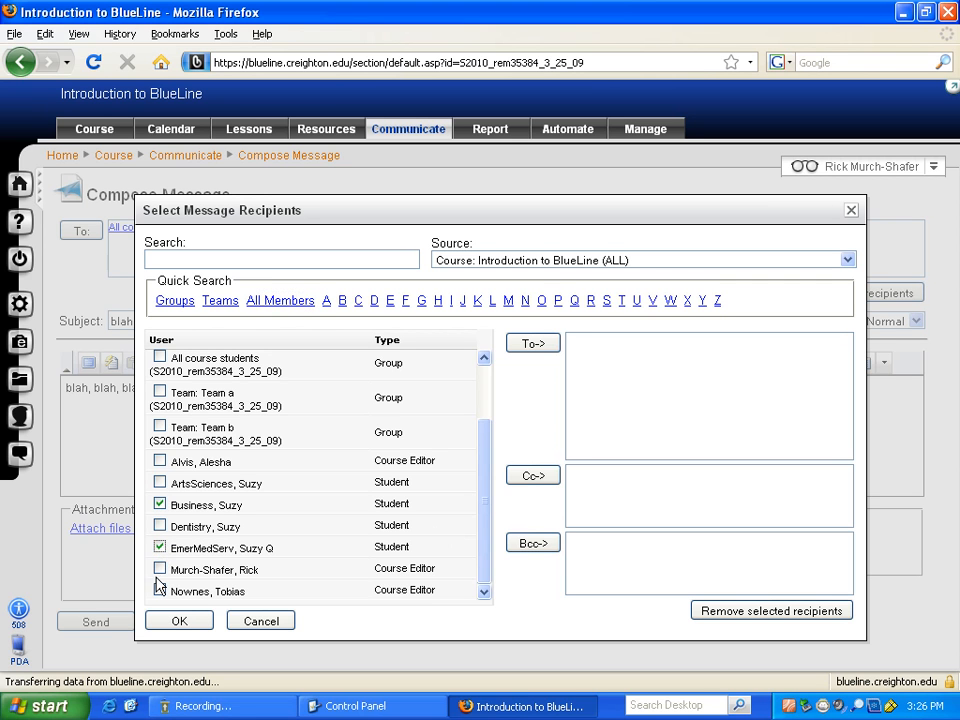
pyautogui.click(160, 590)
pyautogui.click(533, 346)
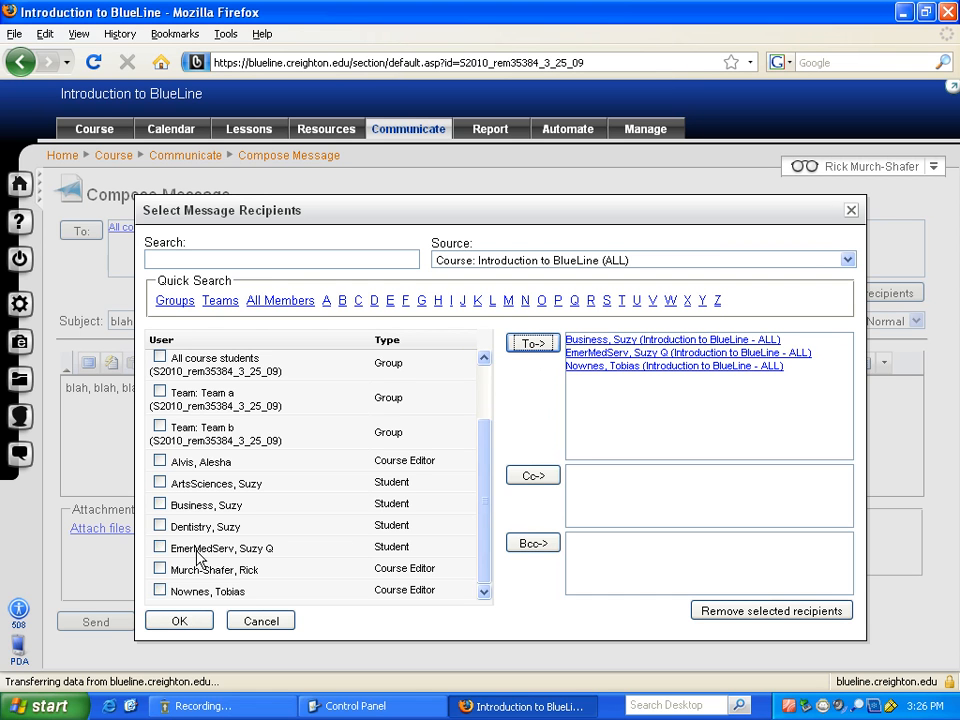
pyautogui.click(182, 622)
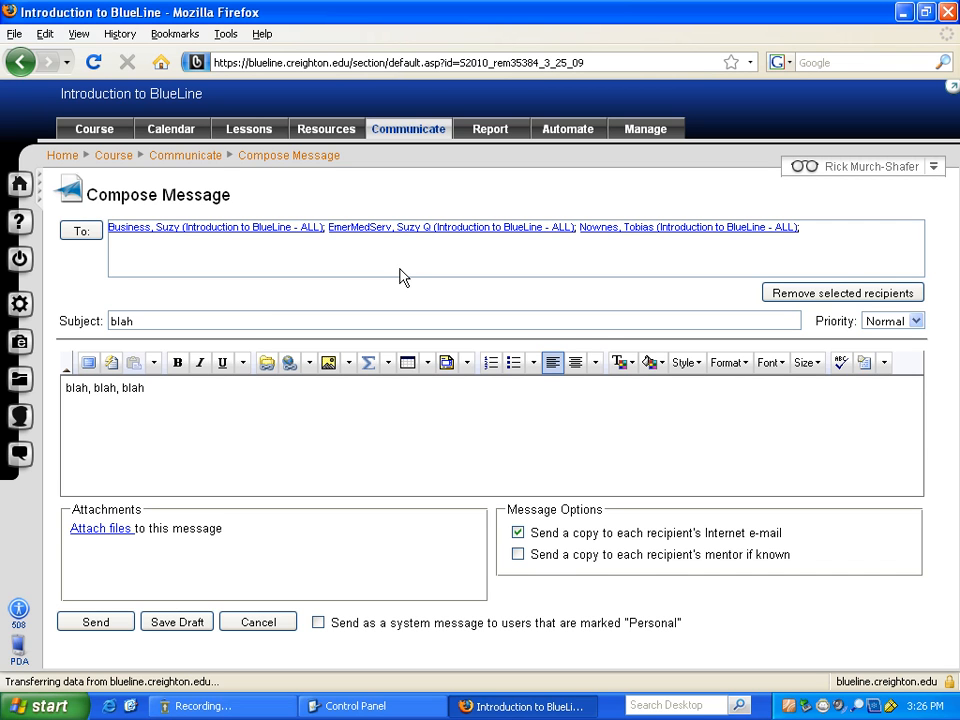
# - Cancel the drafted message without sending it
pyautogui.click(263, 627)
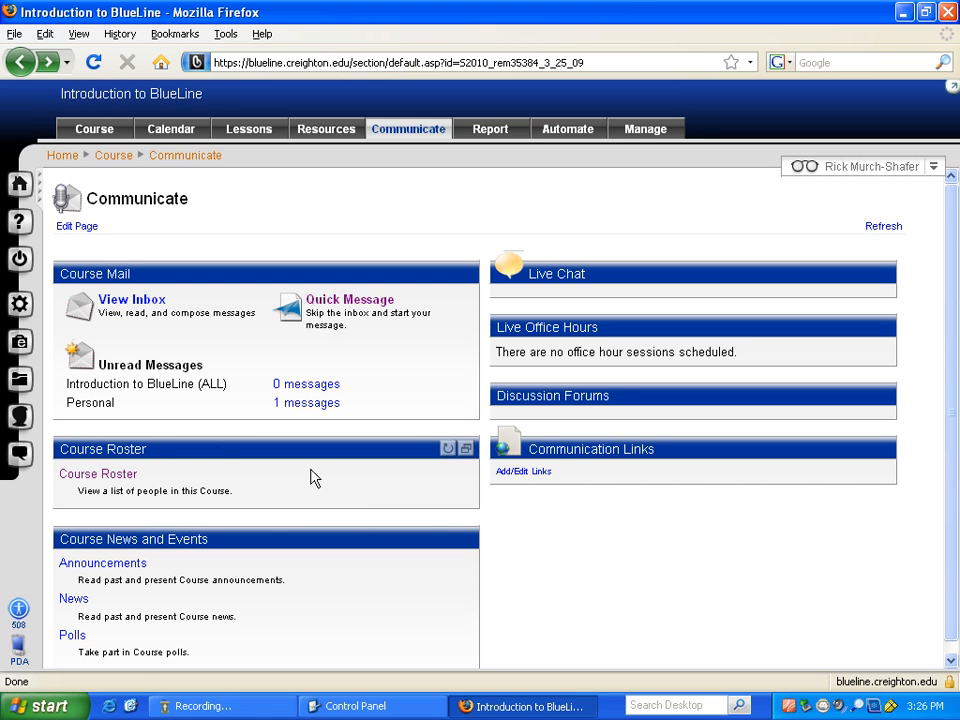
pyautogui.click(104, 478)
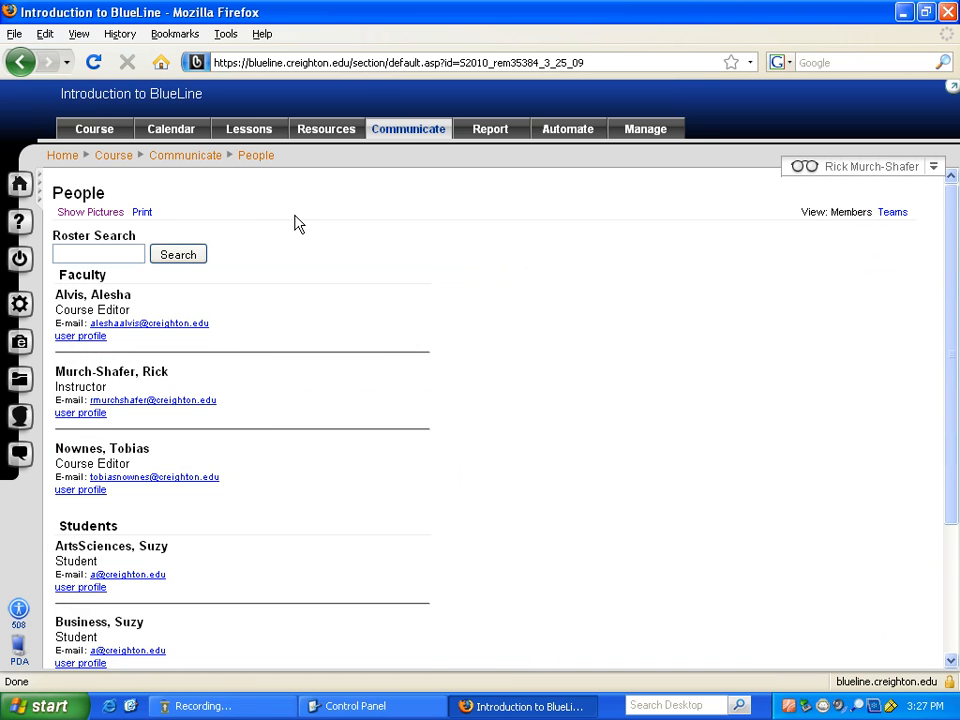
pyautogui.click(102, 217)
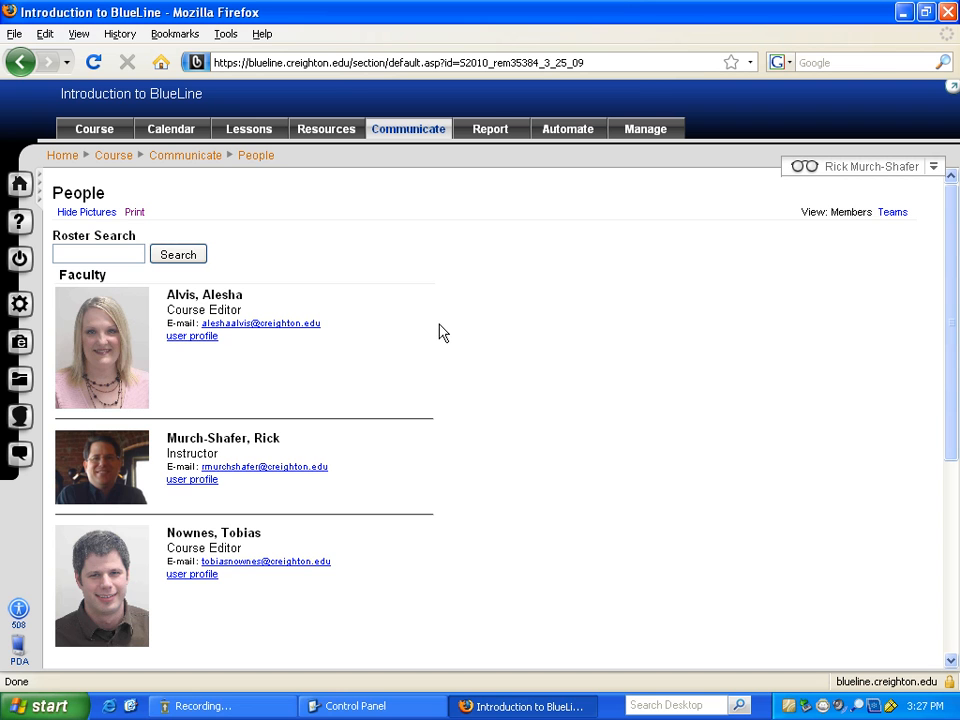
pyautogui.scroll(-6, 441, 332)
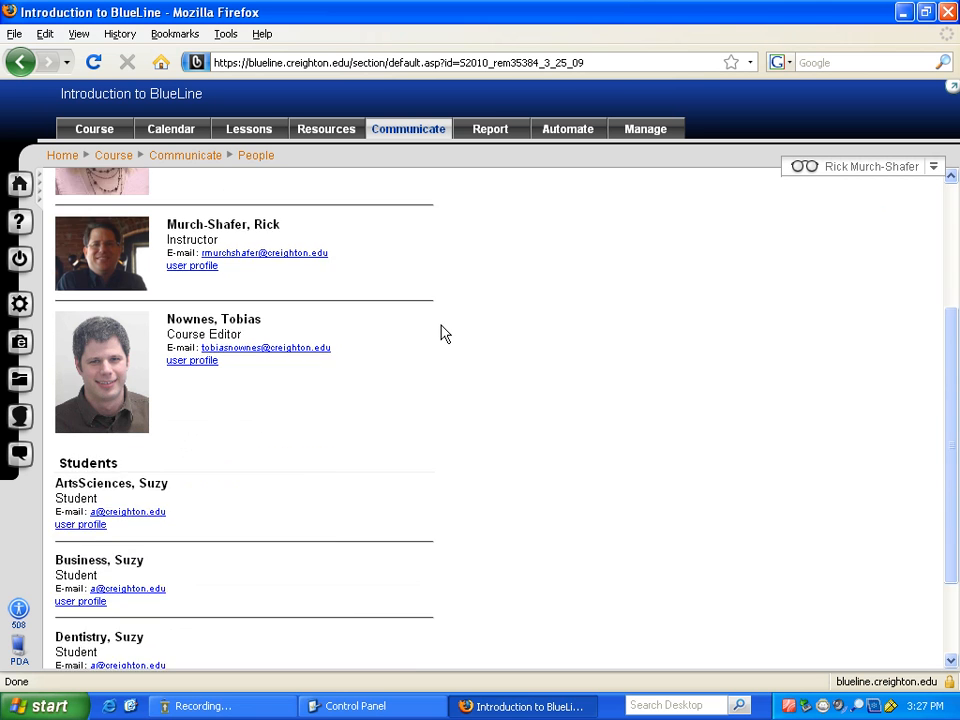
pyautogui.scroll(6, 446, 341)
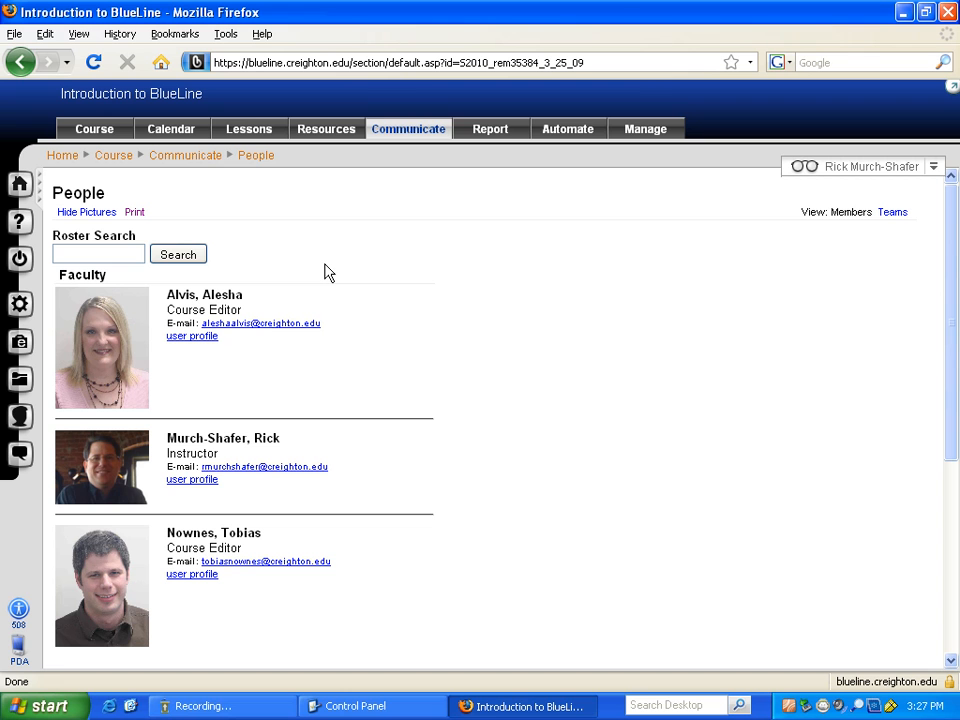
pyautogui.click(87, 213)
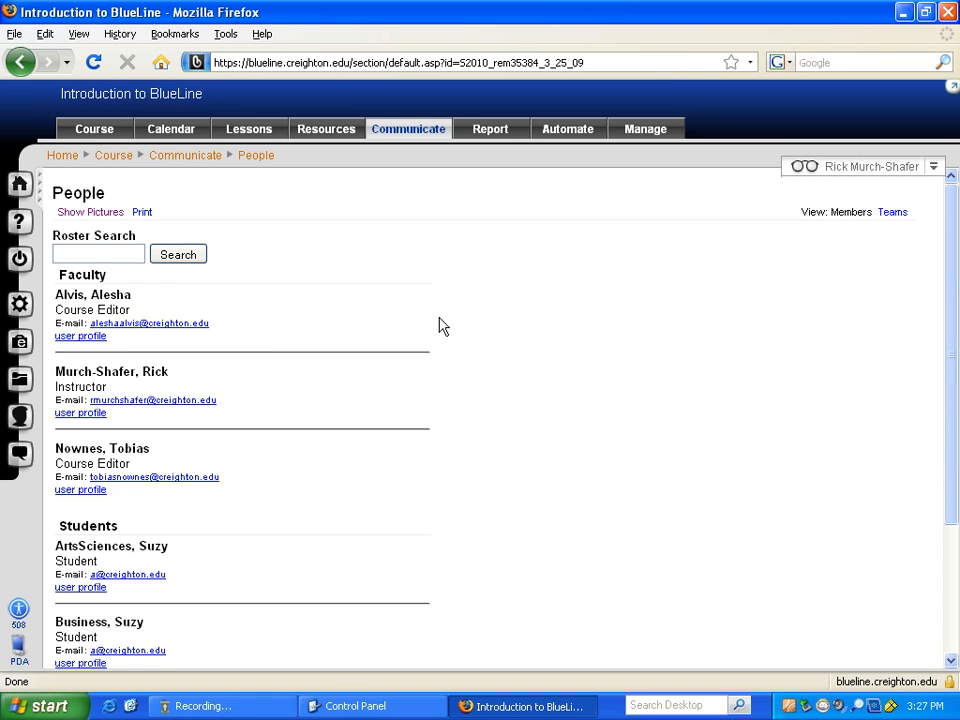
pyautogui.click(100, 214)
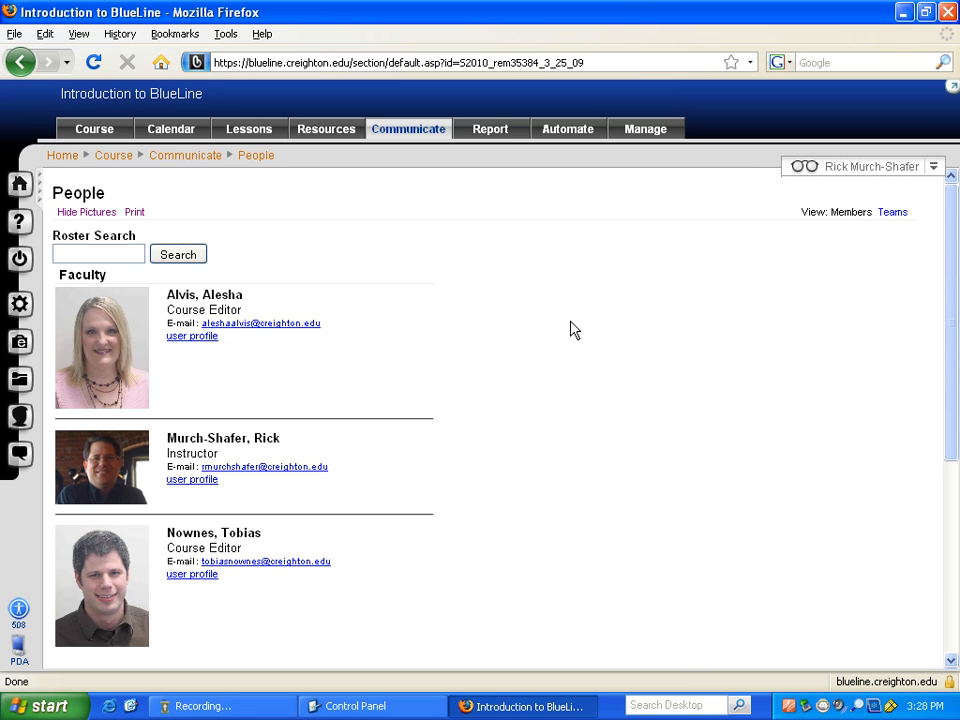
pyautogui.click(133, 212)
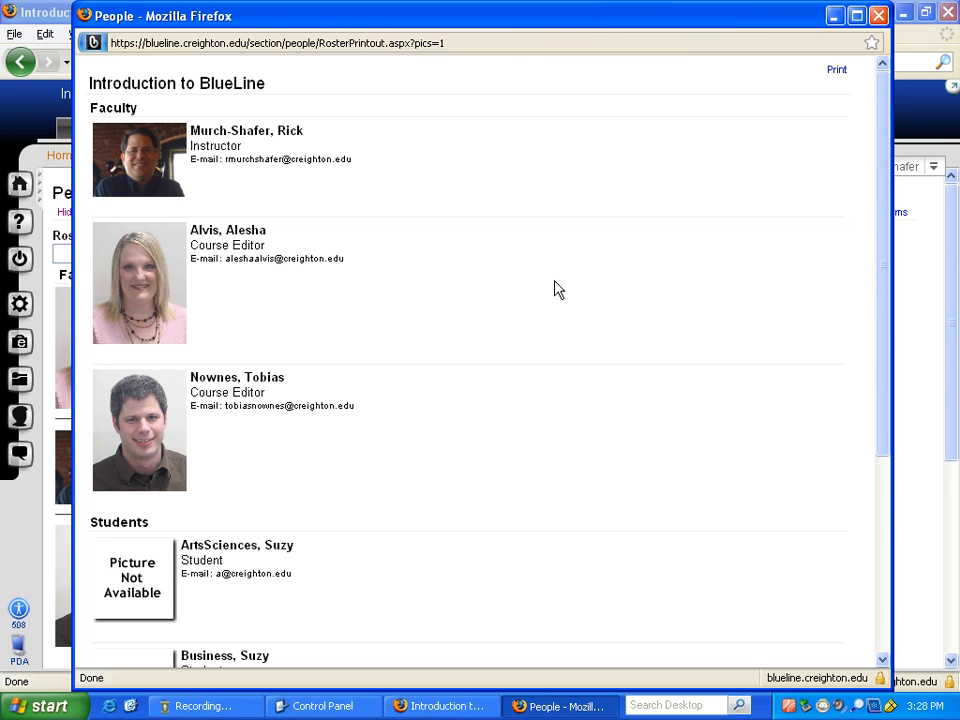
pyautogui.click(879, 16)
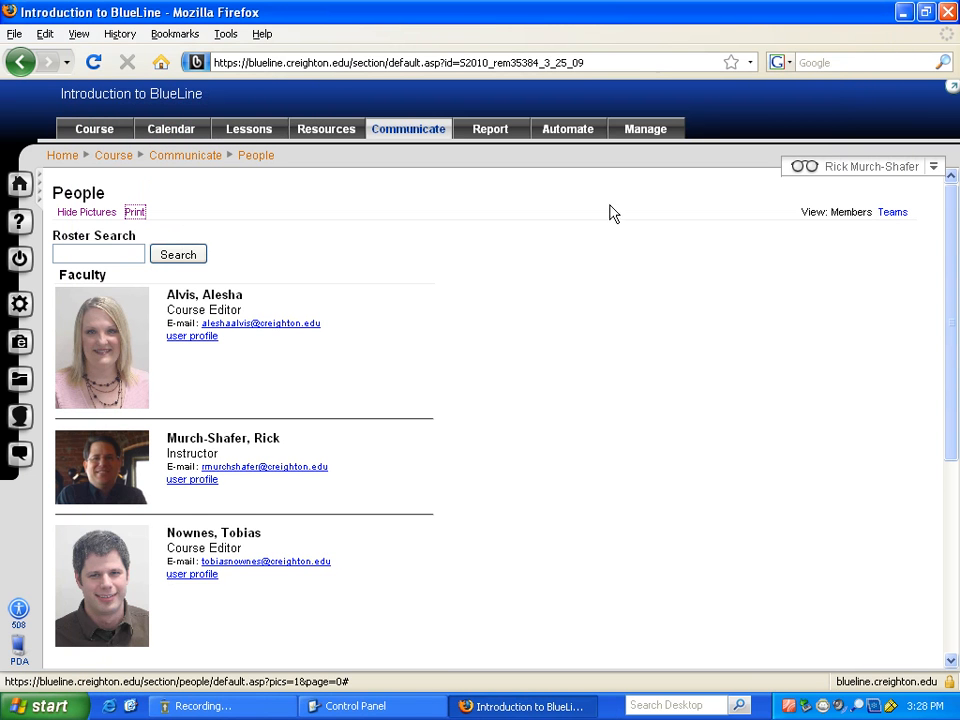
# - Open General Course Settings from the Manage tab's Management Console
pyautogui.click(641, 133)
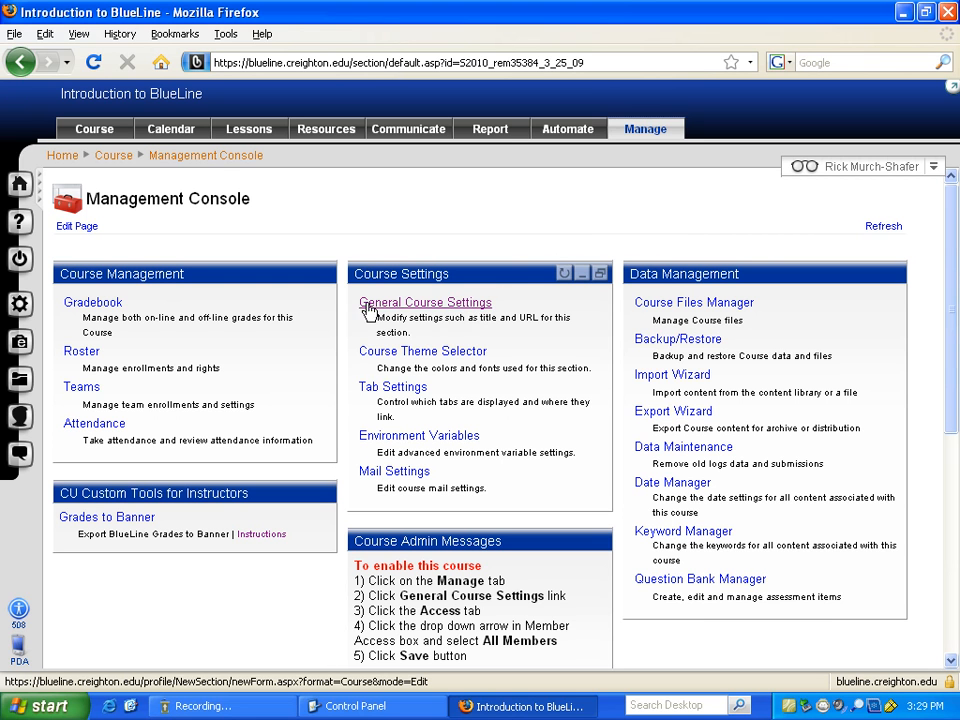
pyautogui.click(468, 307)
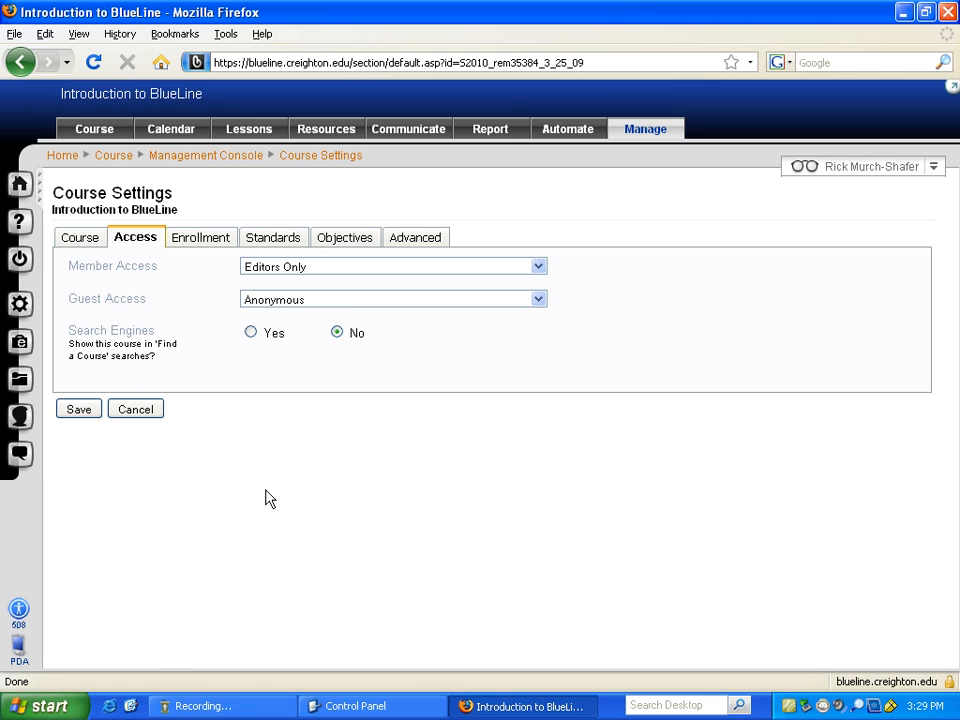
# - Change Member Access from Editors Only to All Members, save, and acknowledge the confirmation
pyautogui.click(70, 241)
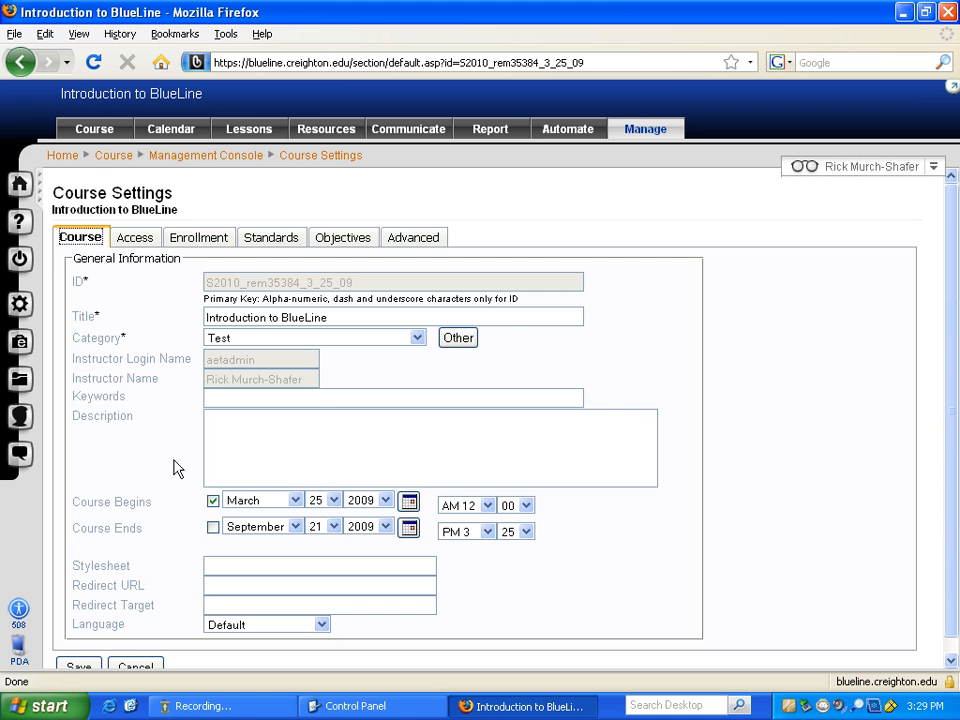
pyautogui.click(136, 242)
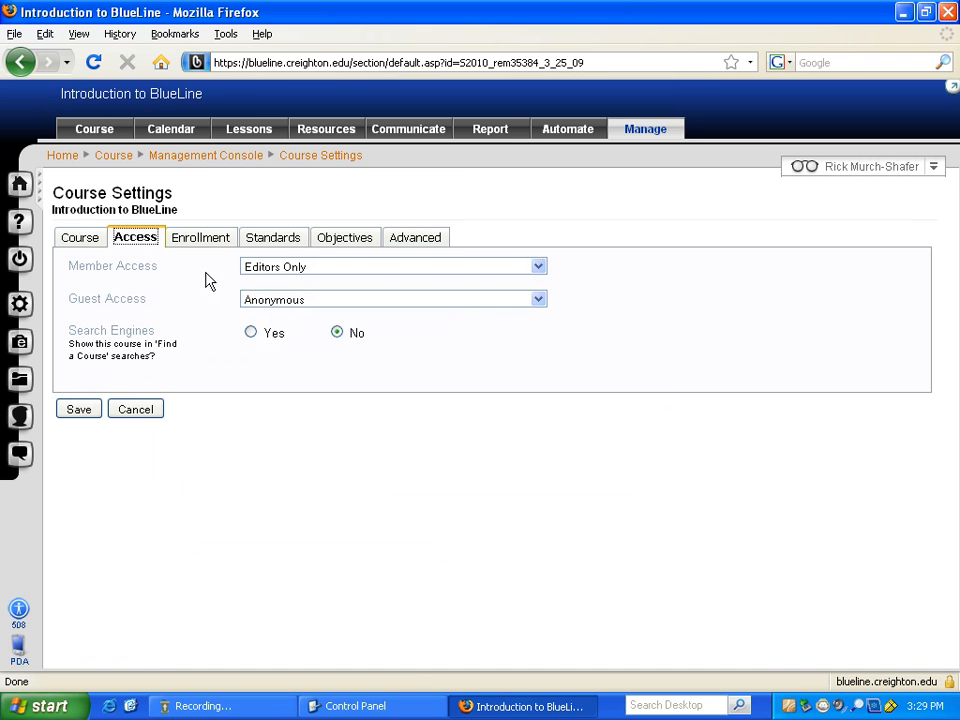
pyautogui.click(538, 268)
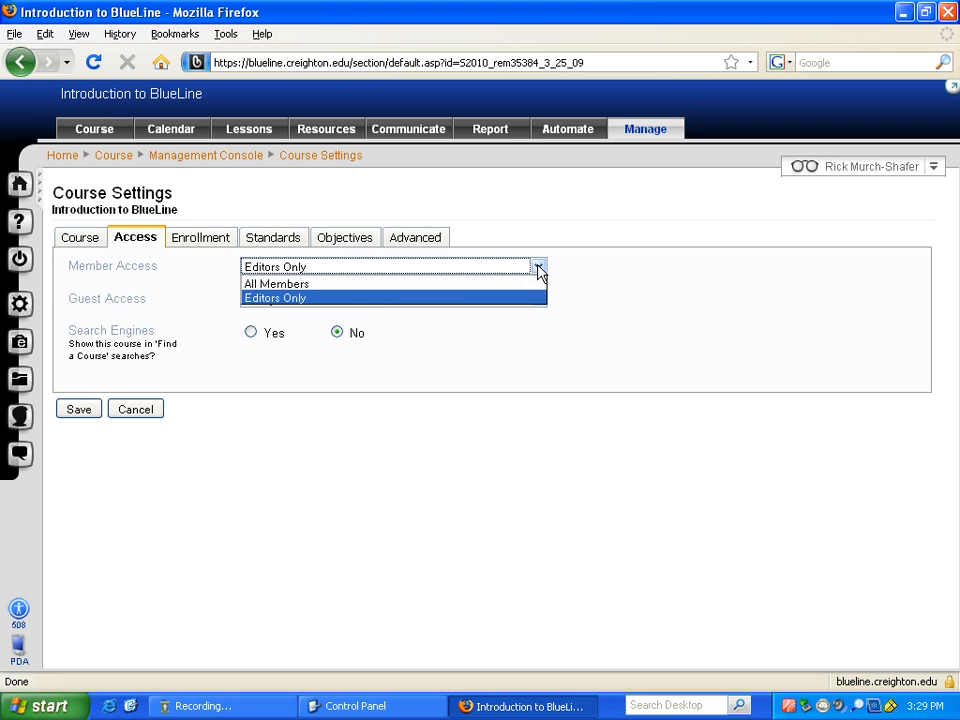
pyautogui.click(316, 285)
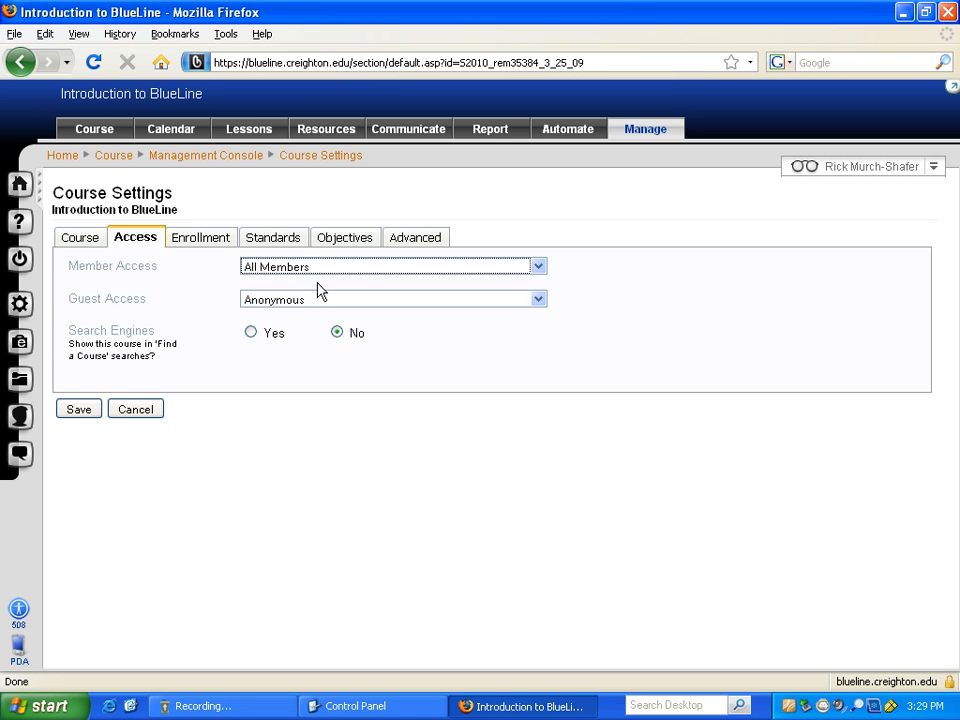
pyautogui.click(76, 411)
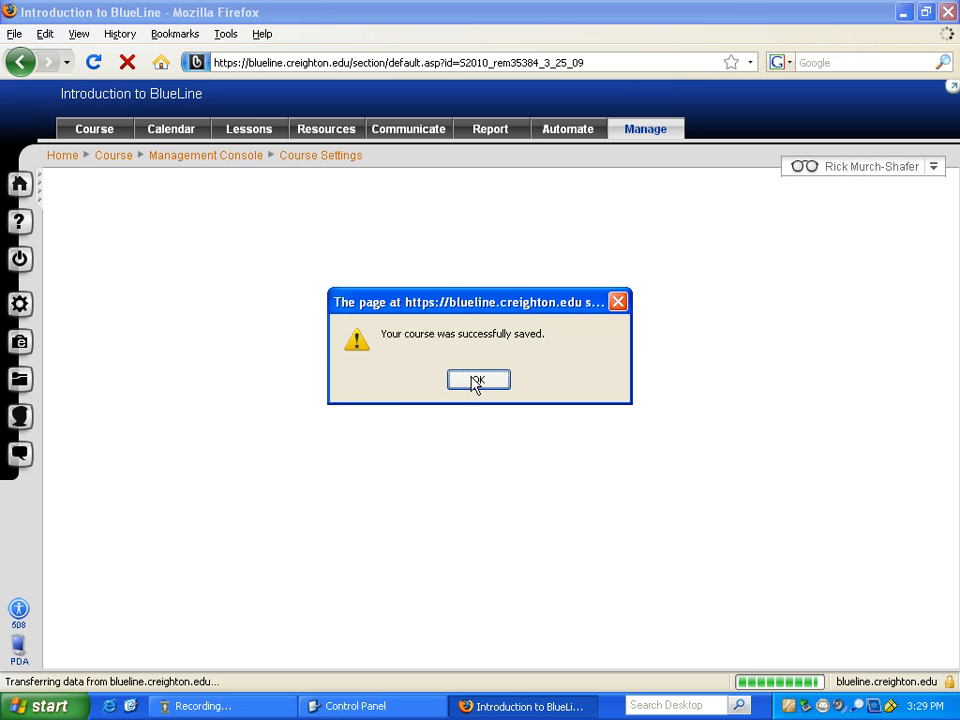
pyautogui.click(475, 382)
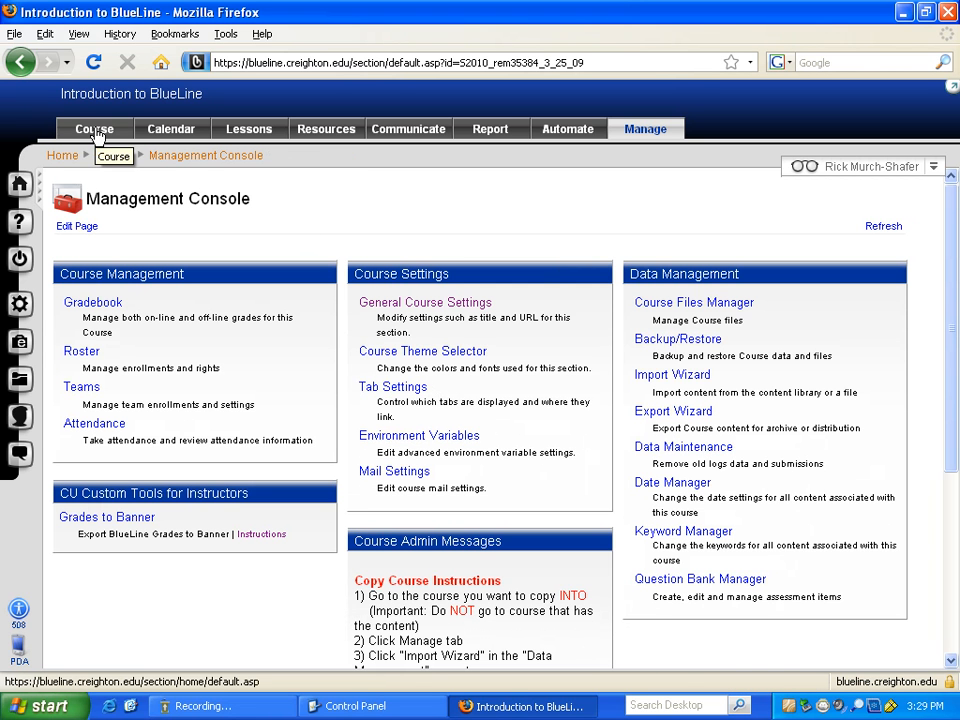
# - Return to the BlueLine home page and open BlueLine Course from the Courses list
pyautogui.click(18, 185)
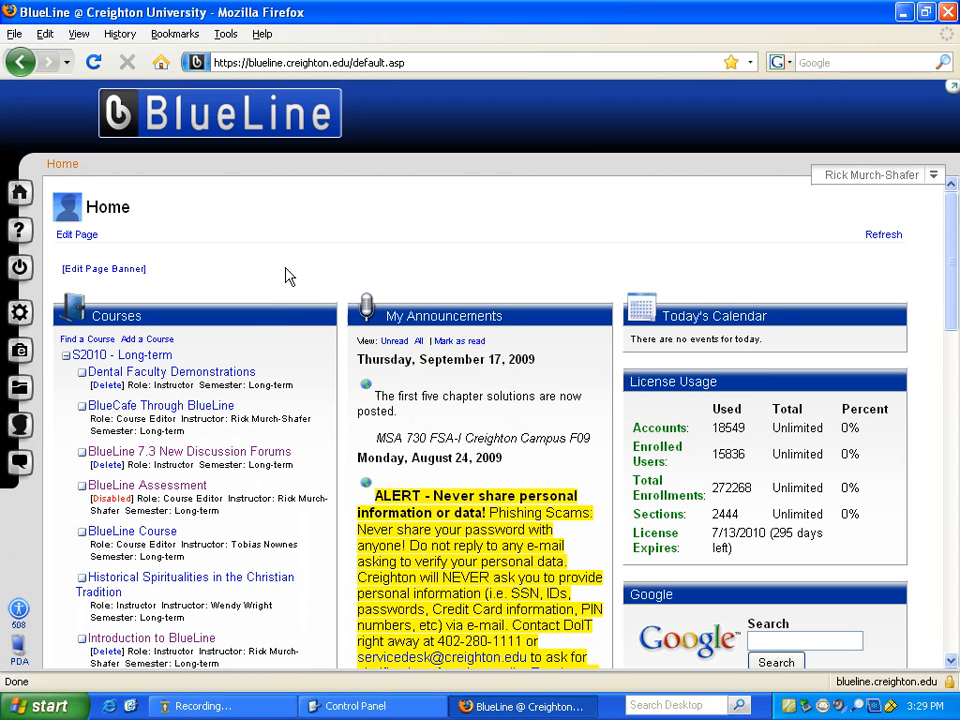
pyautogui.scroll(-2, 317, 396)
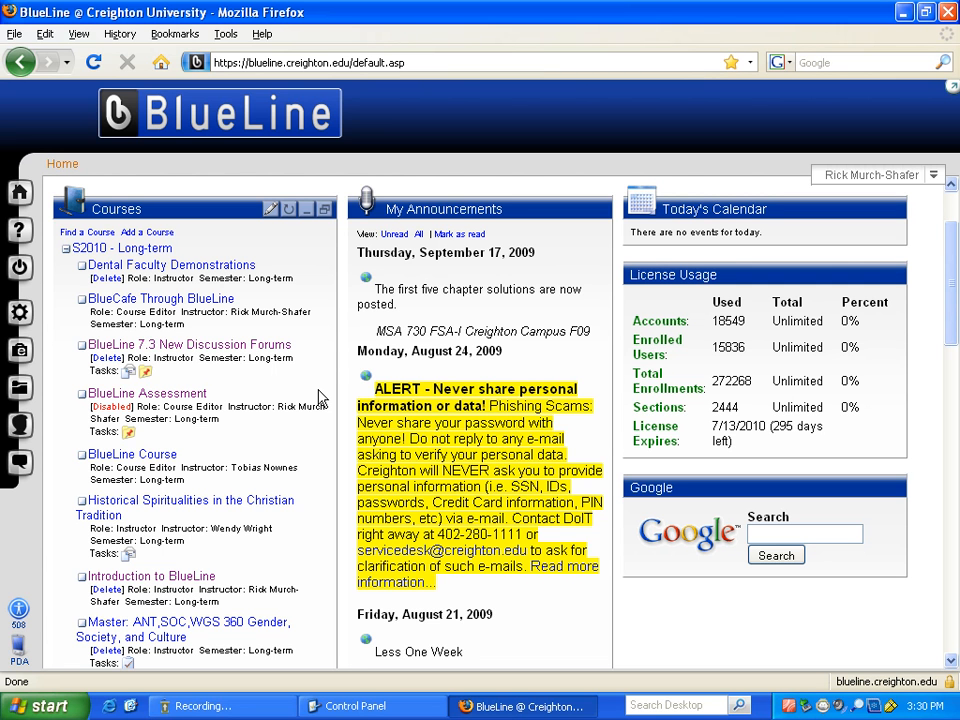
pyautogui.click(172, 465)
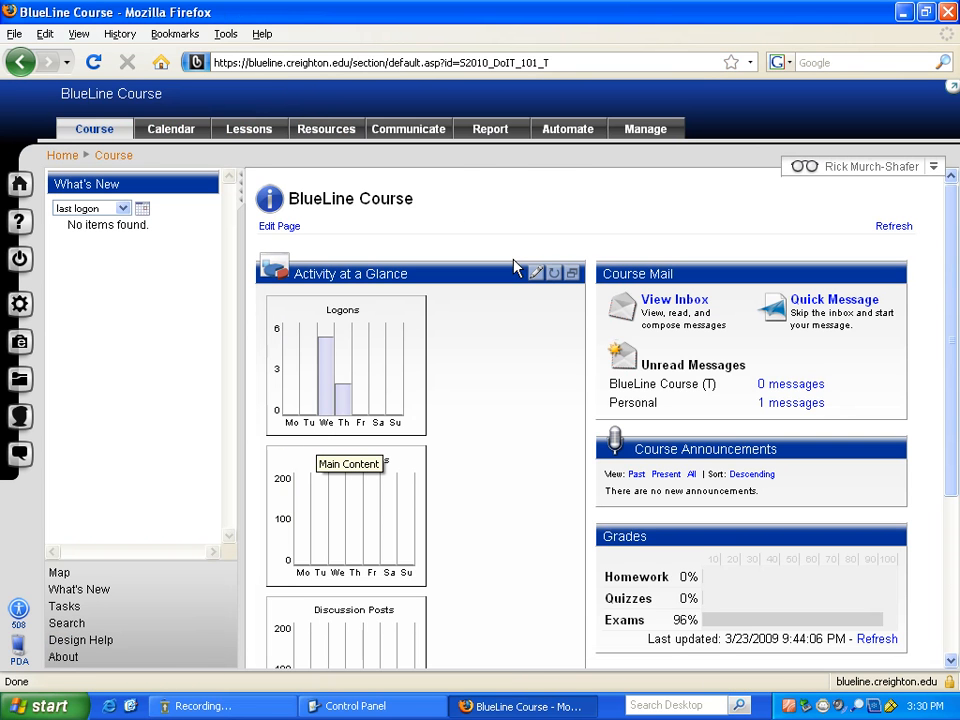
# - Hide the What's New panel and open the BlueLine Course Management Console
pyautogui.click(241, 199)
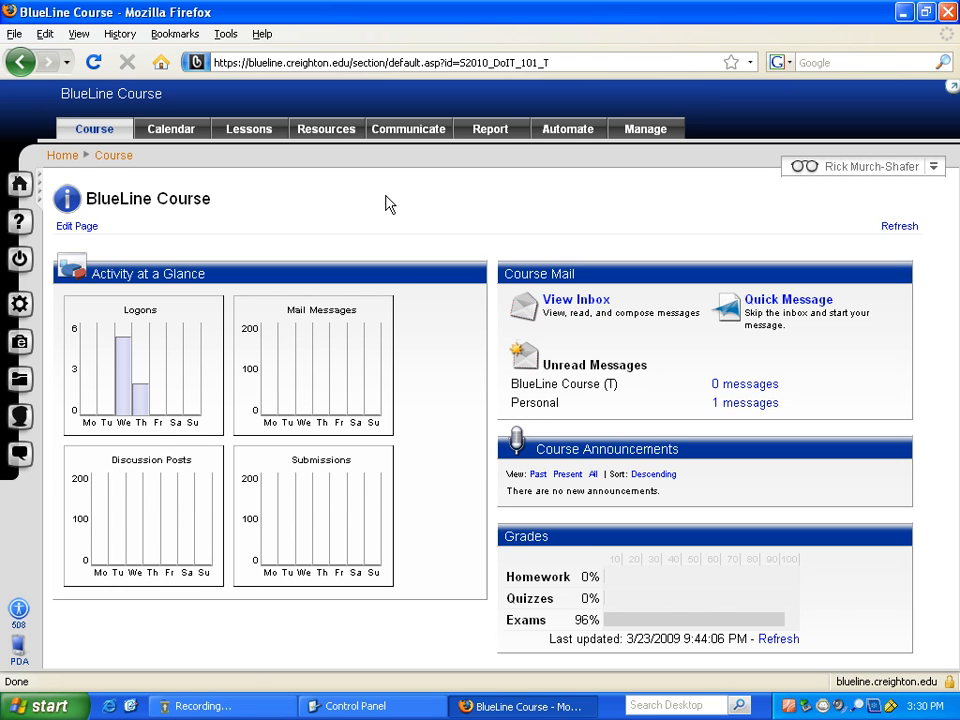
pyautogui.click(638, 133)
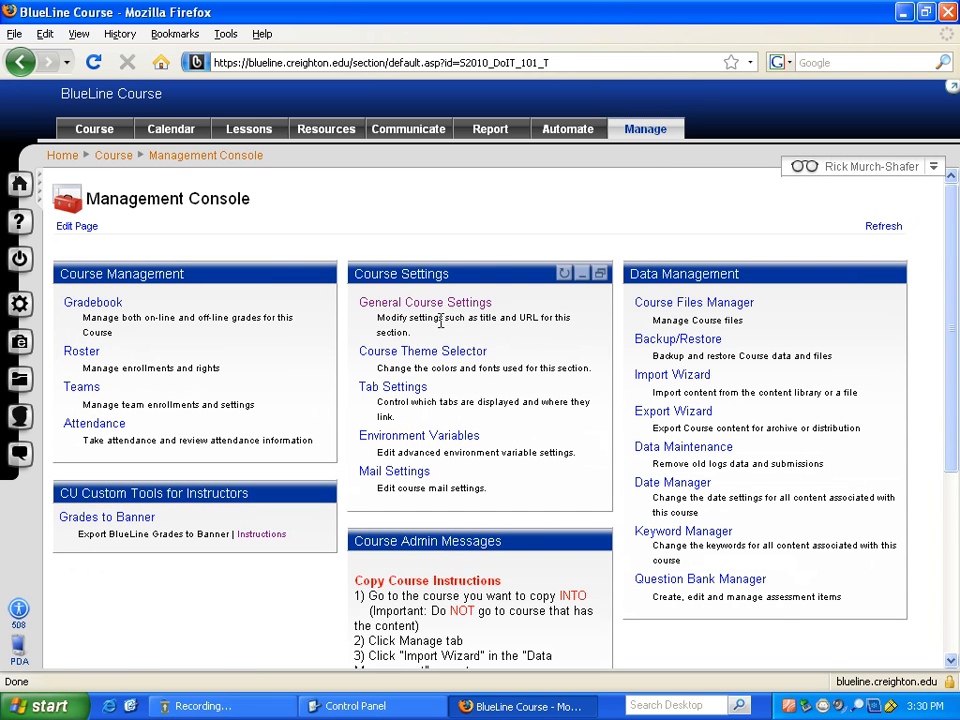
pyautogui.click(87, 392)
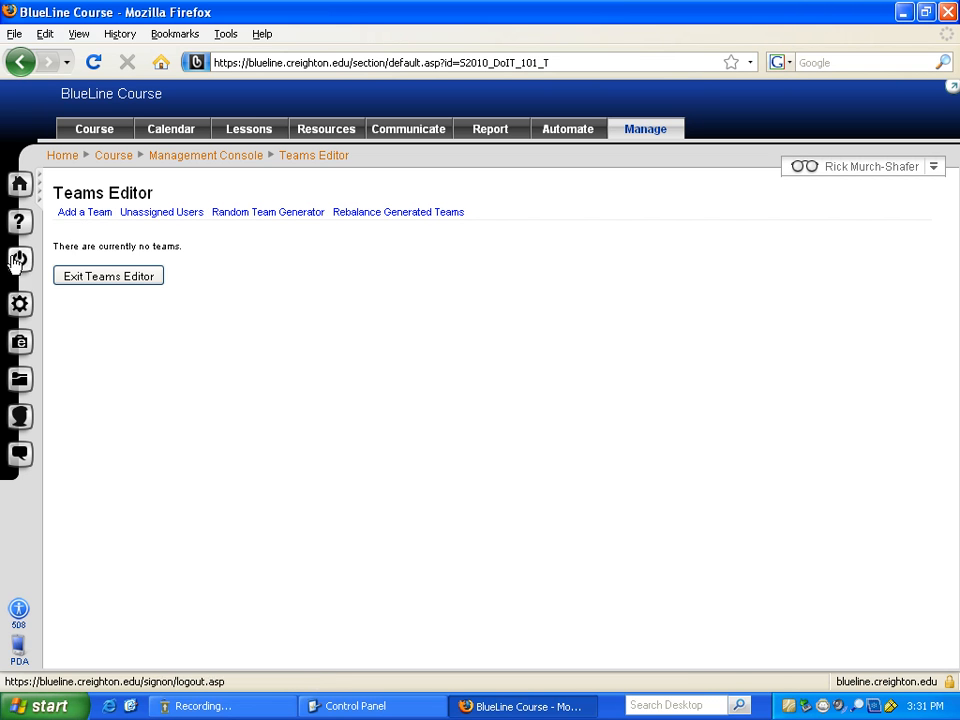
pyautogui.click(109, 280)
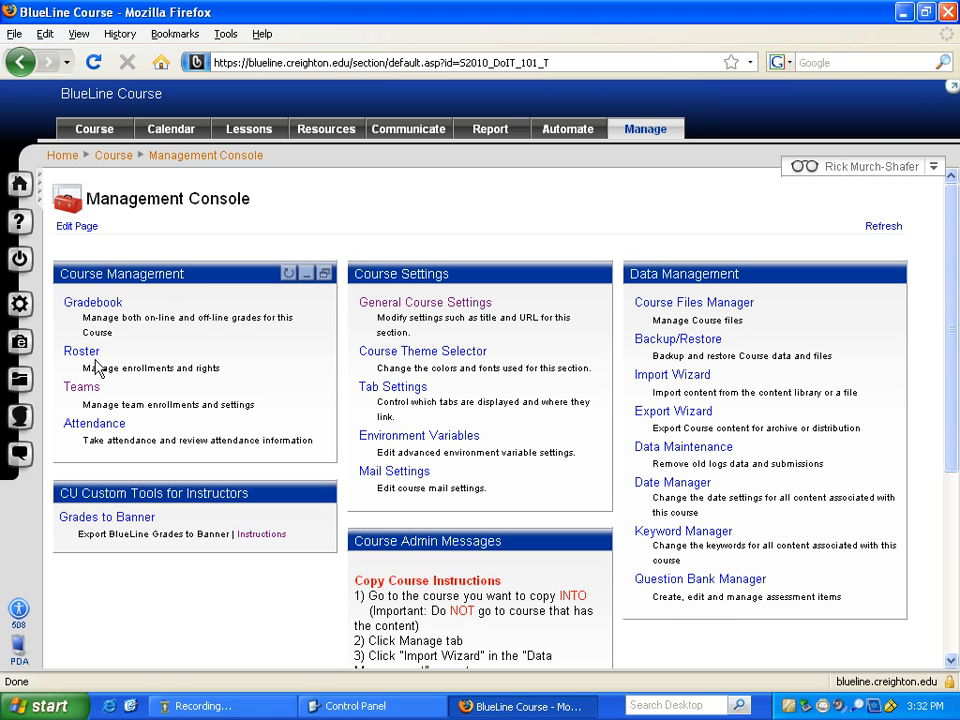
# - Open Import Grades Step 1 from the course Gradebook
pyautogui.click(108, 304)
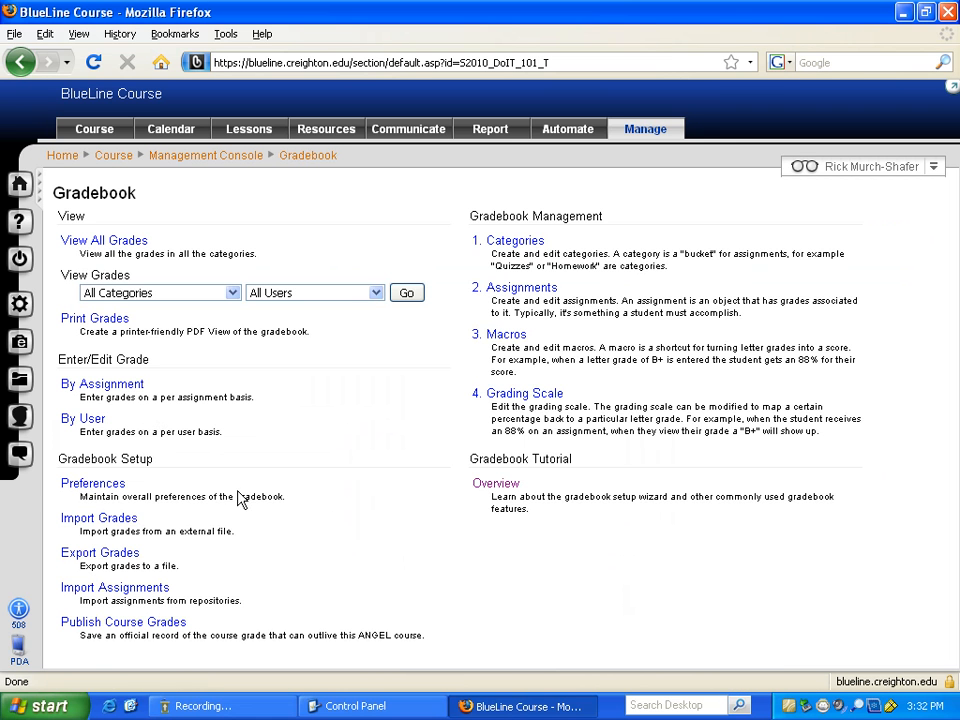
pyautogui.click(114, 521)
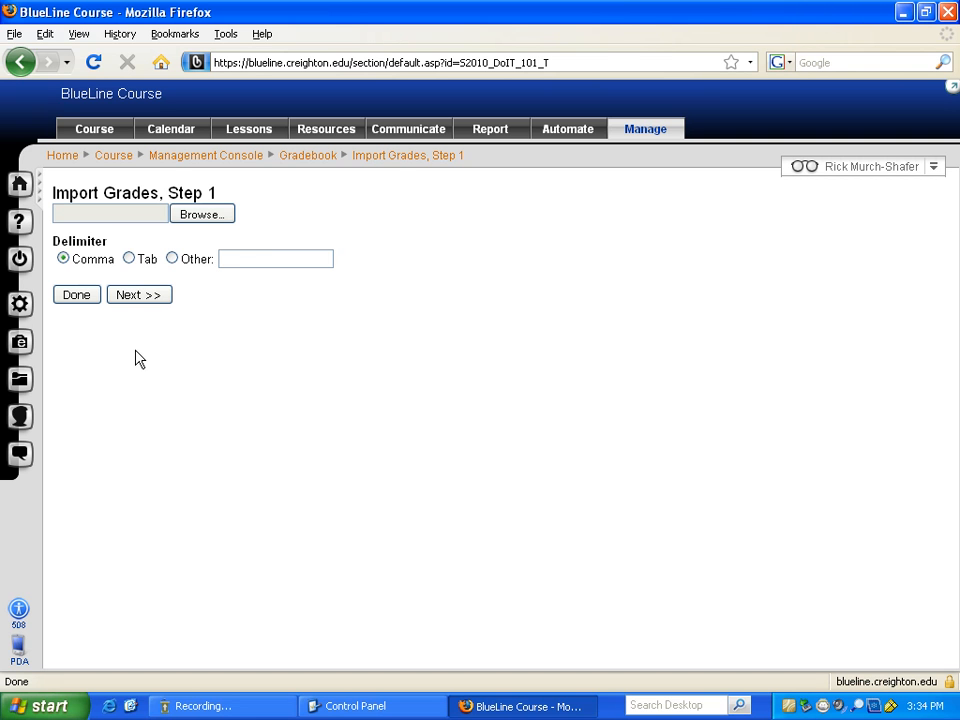
# - Close Import Grades Step 1 with Done, importing nothing, and return to the Gradebook overview
pyautogui.click(81, 298)
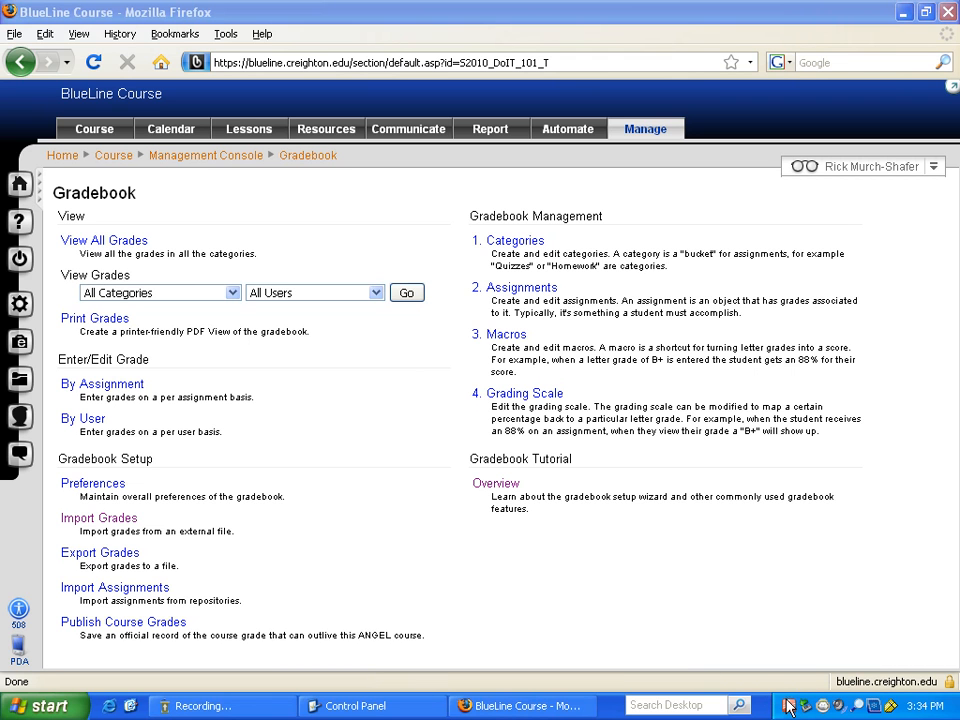
pyautogui.click(202, 705)
pyautogui.click(416, 197)
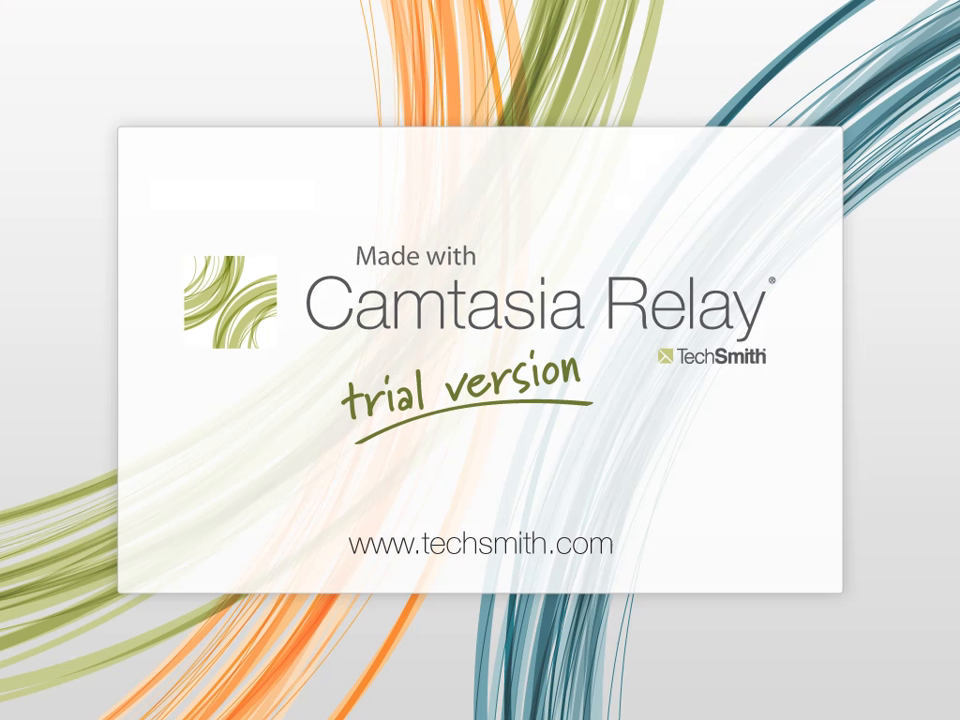